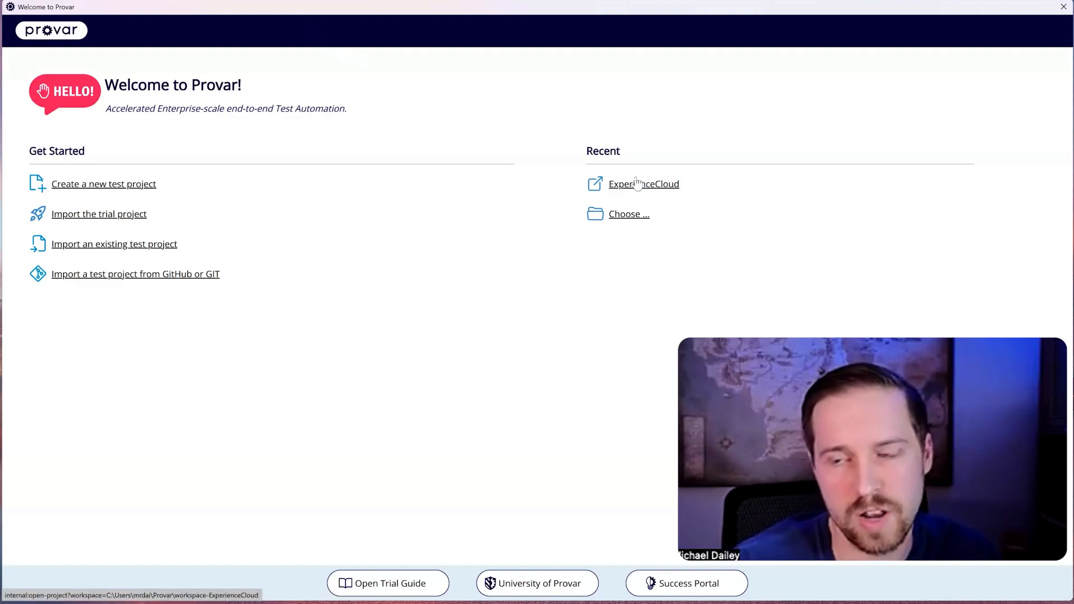
left_click(116, 188)
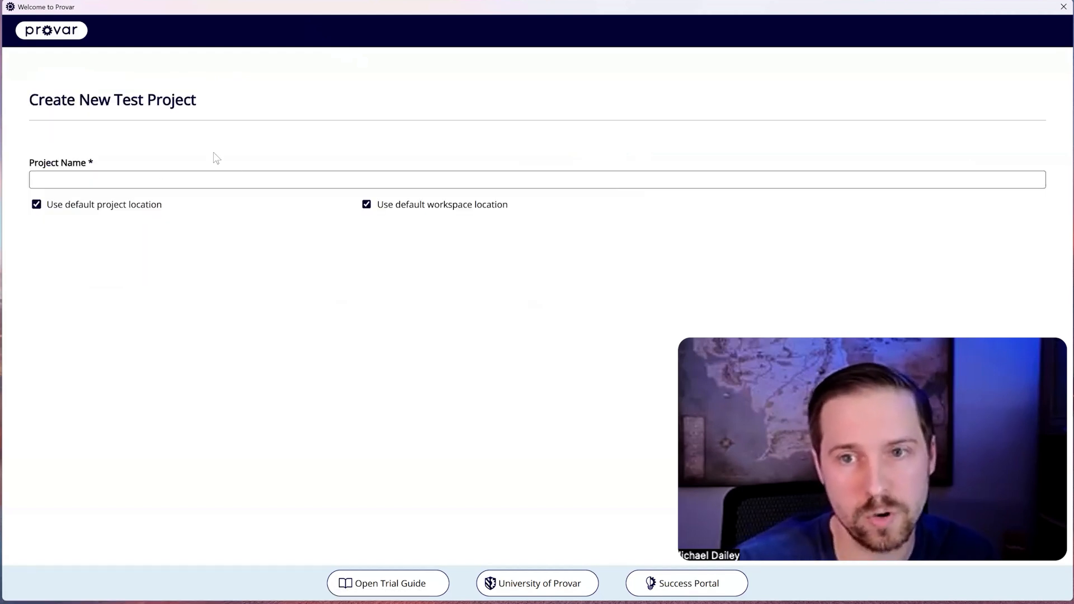
left_click(251, 179)
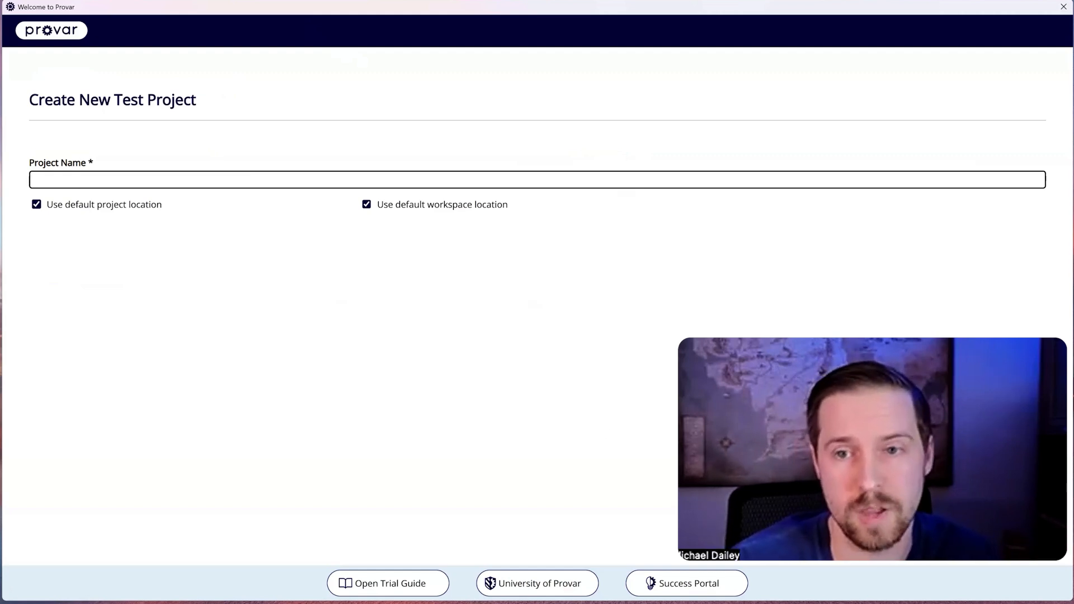
left_click(52, 31)
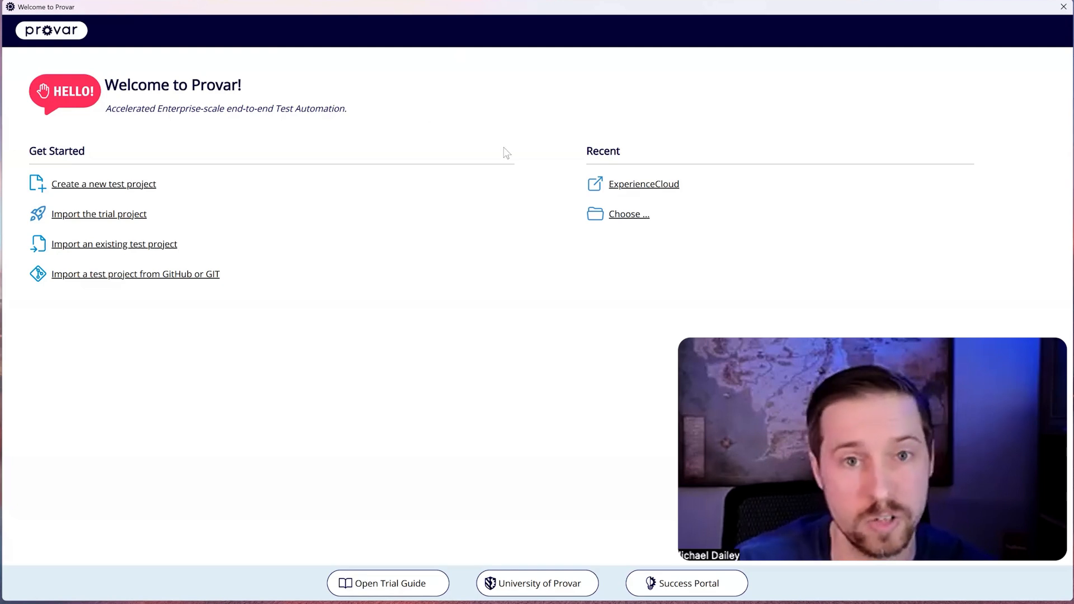
Step: Open the recent ExperienceCloud project and unlock it with the encryption password
left_click(628, 184)
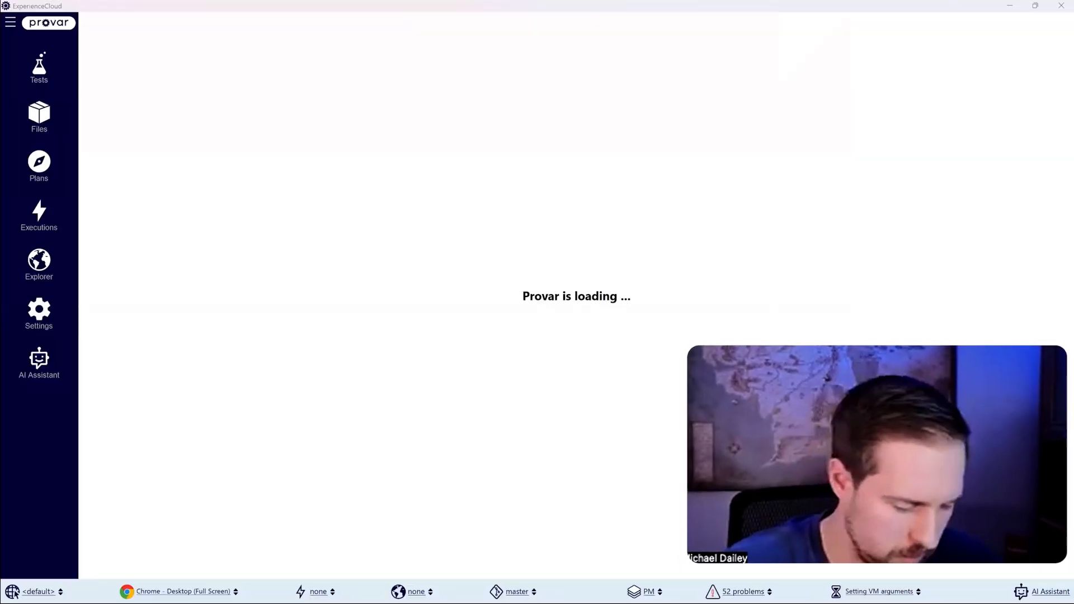
key("ctrl+c")
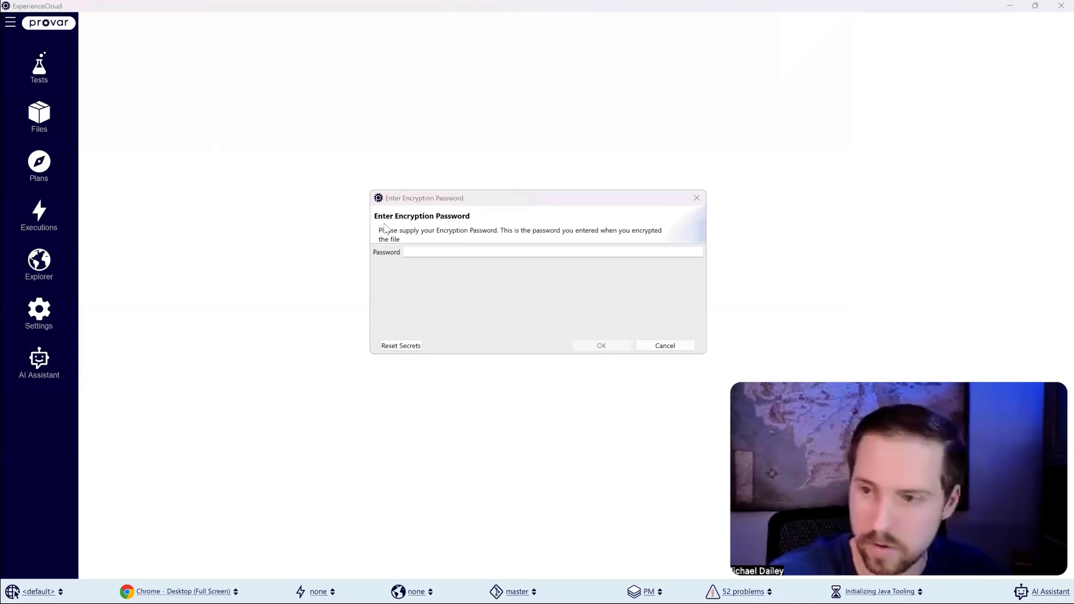
left_click(433, 252)
key("ctrl+v")
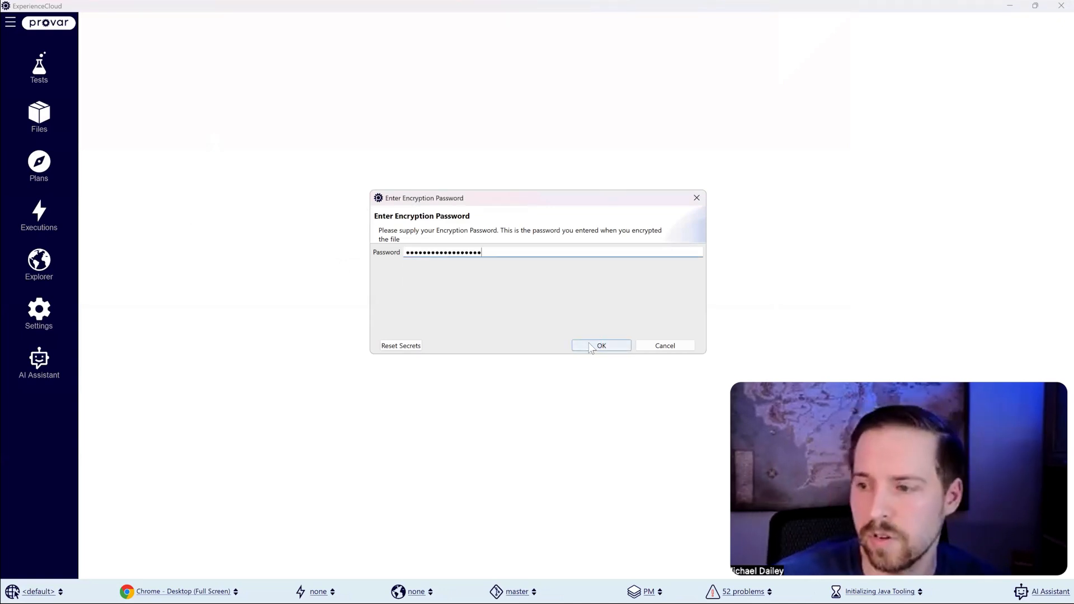
left_click(590, 346)
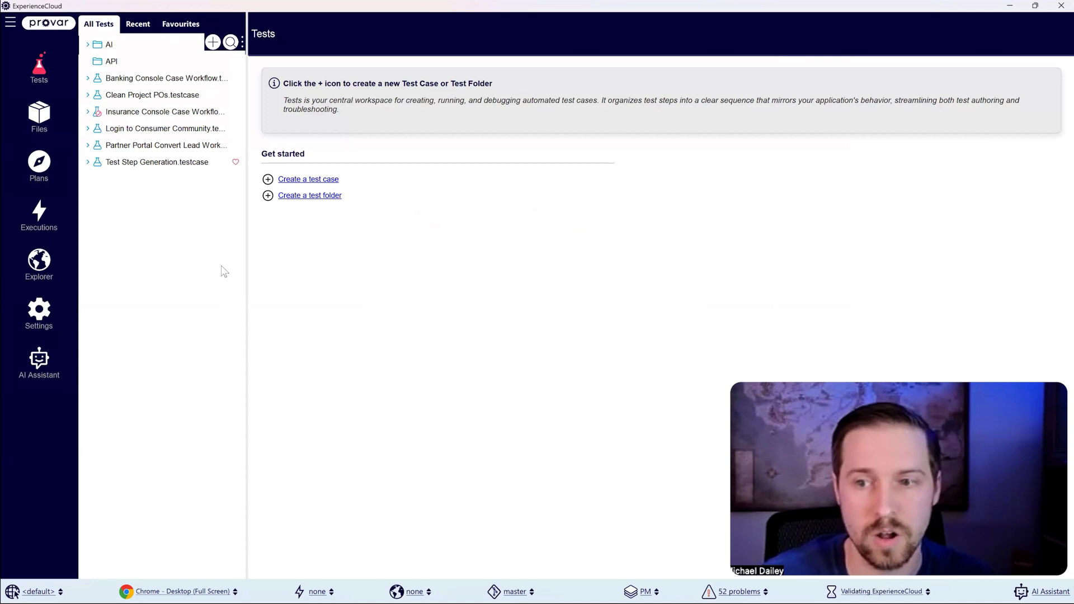
Step: Open the Banking Console Case Workflow test case, with the test list and the Test Palette widened slightly
left_click_drag(248, 255, 271, 254)
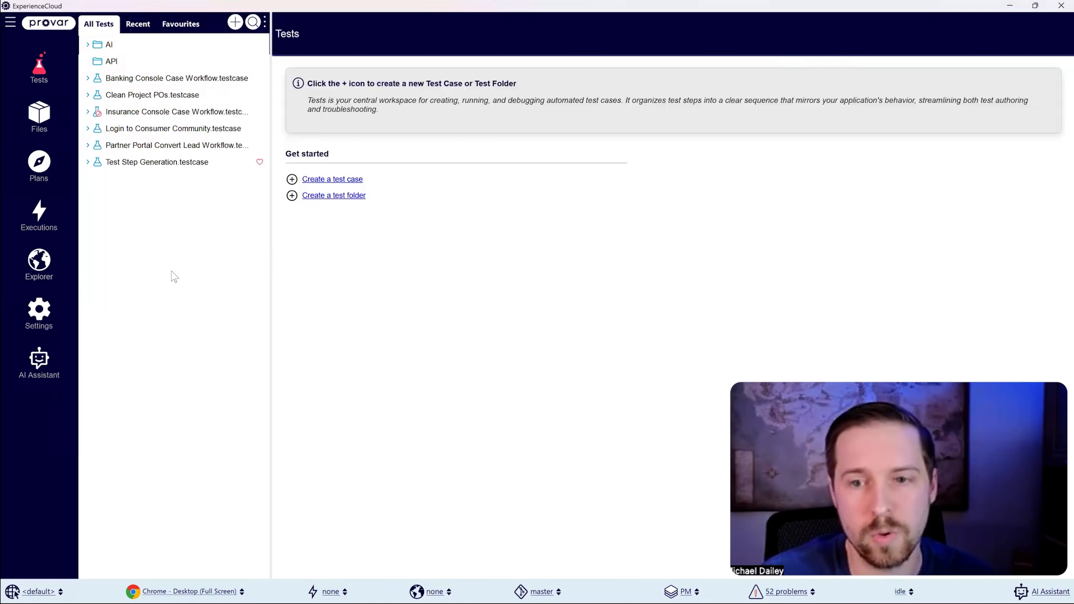
mouse_move(276, 283)
left_mouse_down()
mouse_move(314, 282)
mouse_move(264, 286)
left_mouse_up()
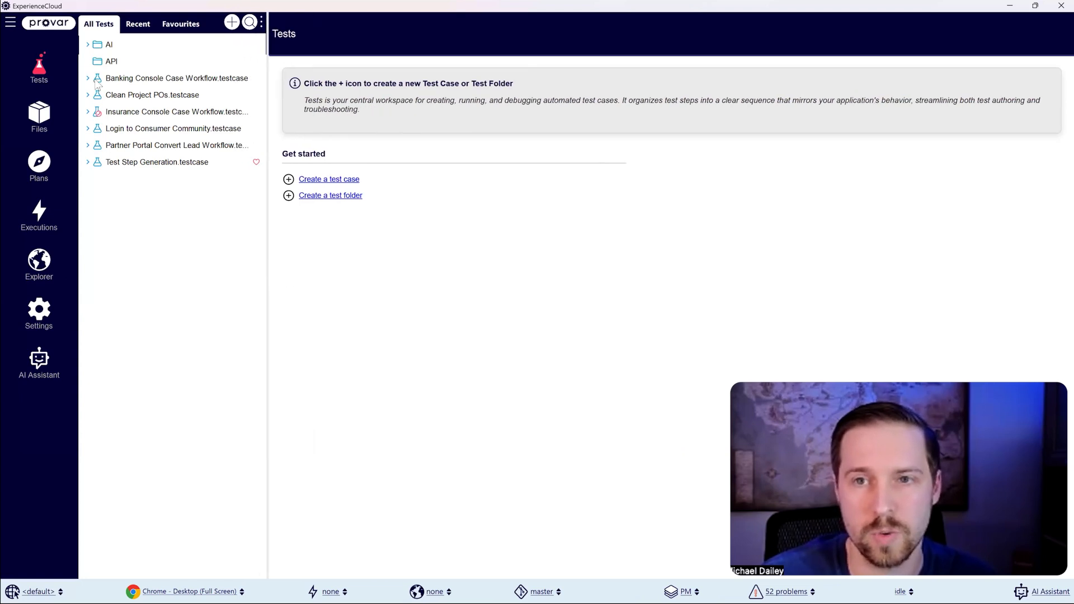
double_click(132, 81)
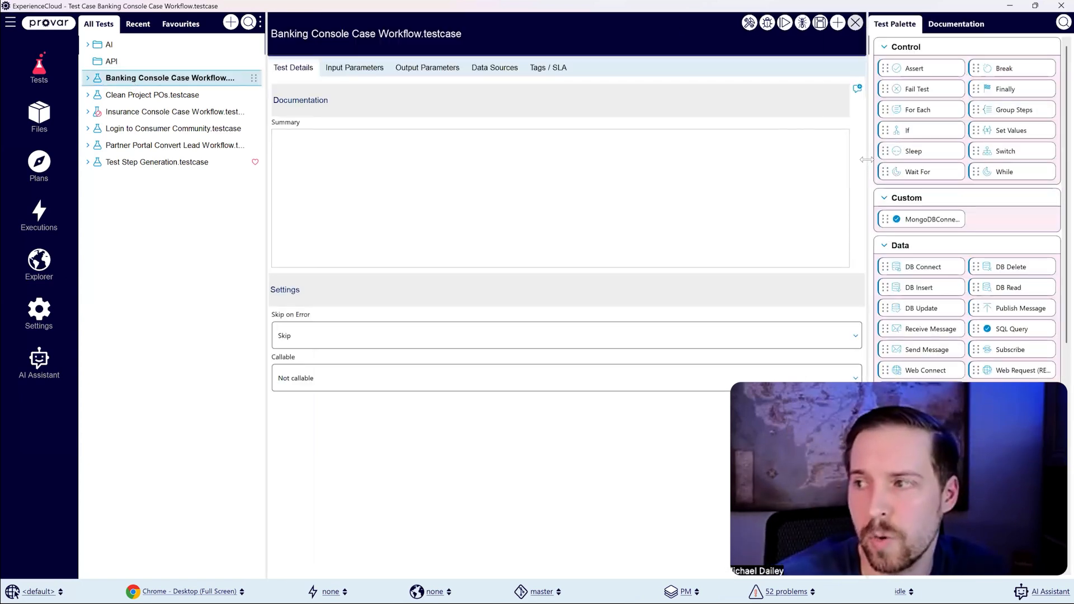
left_click_drag(866, 159, 848, 160)
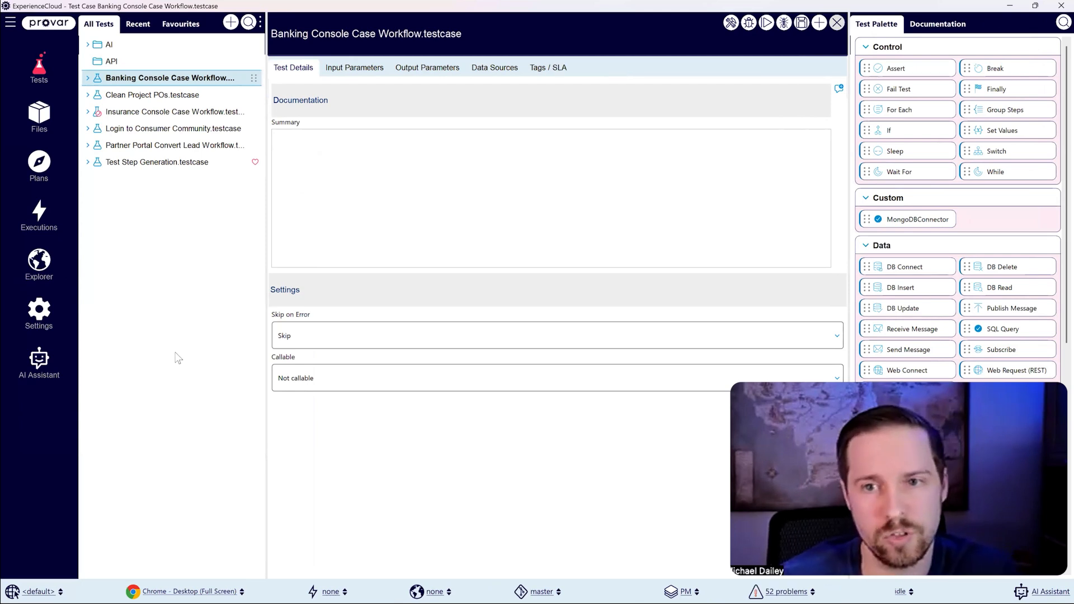
Step: In the project settings, start a normal Salesforce connection named DOCAdmin with the OAuth (Web Flow) log-in method
left_click(44, 319)
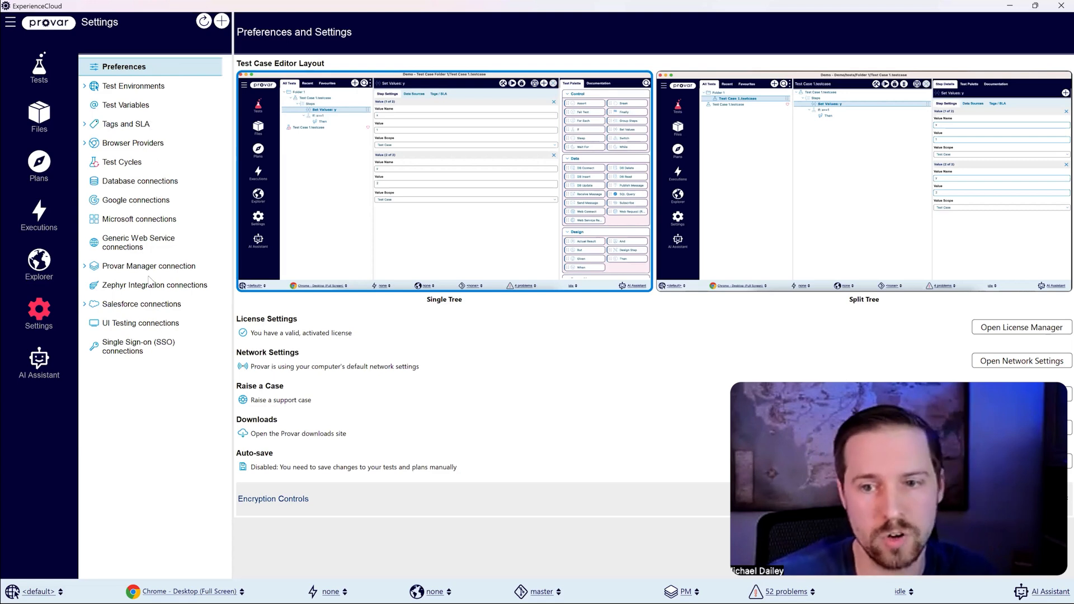
left_click(136, 305)
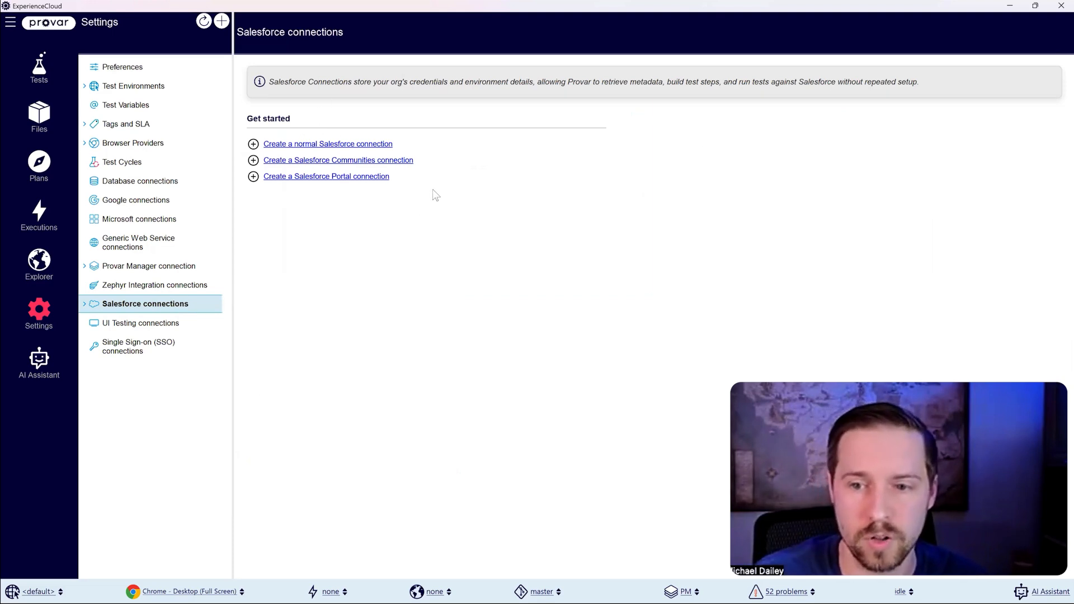
left_click(329, 145)
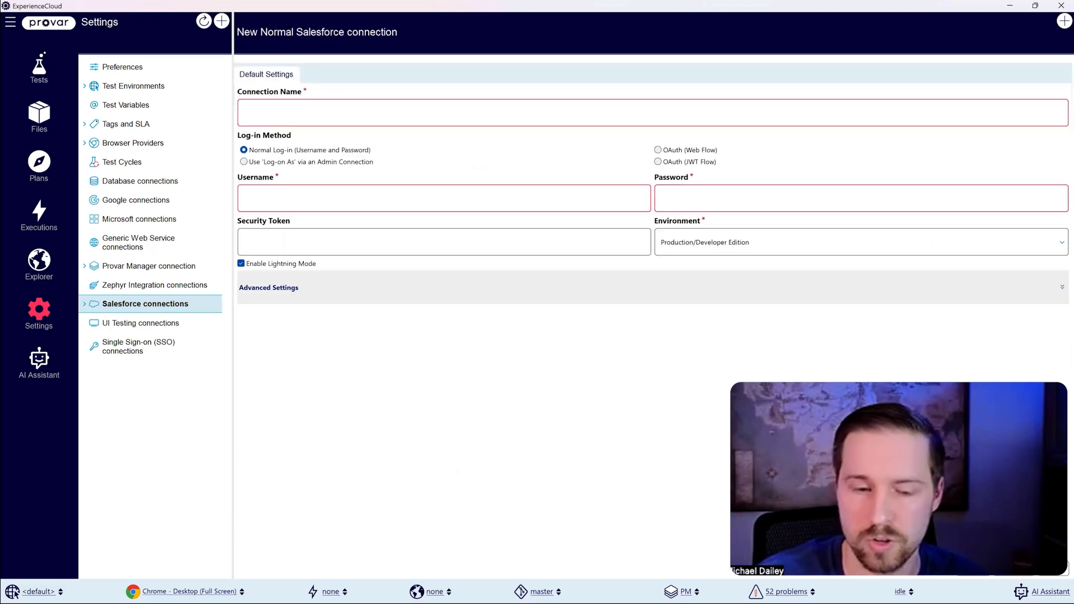
left_click(305, 105)
type("DOCAdmin")
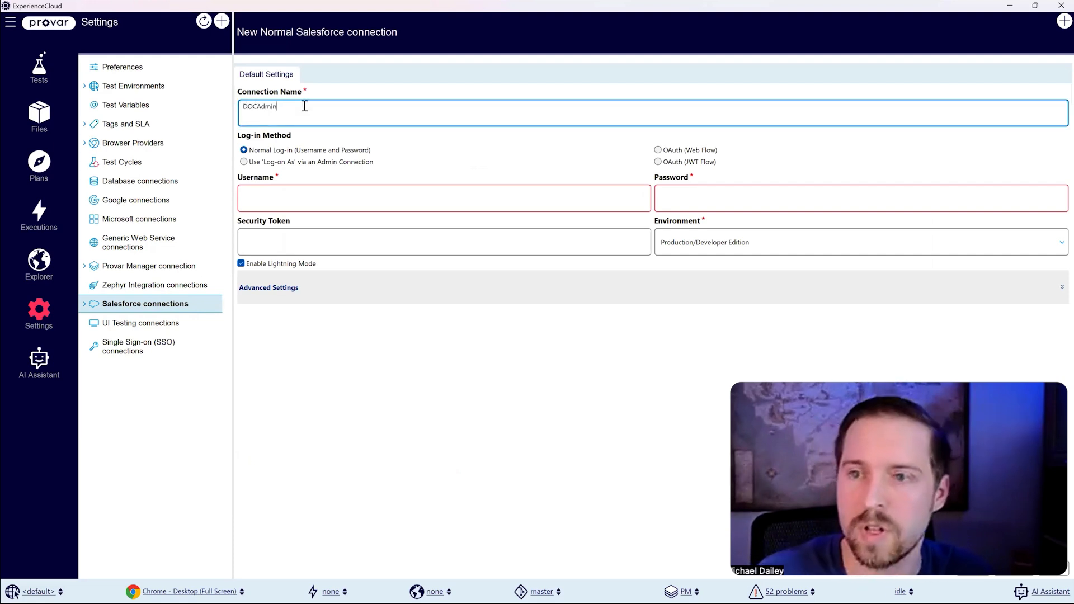
left_click(658, 150)
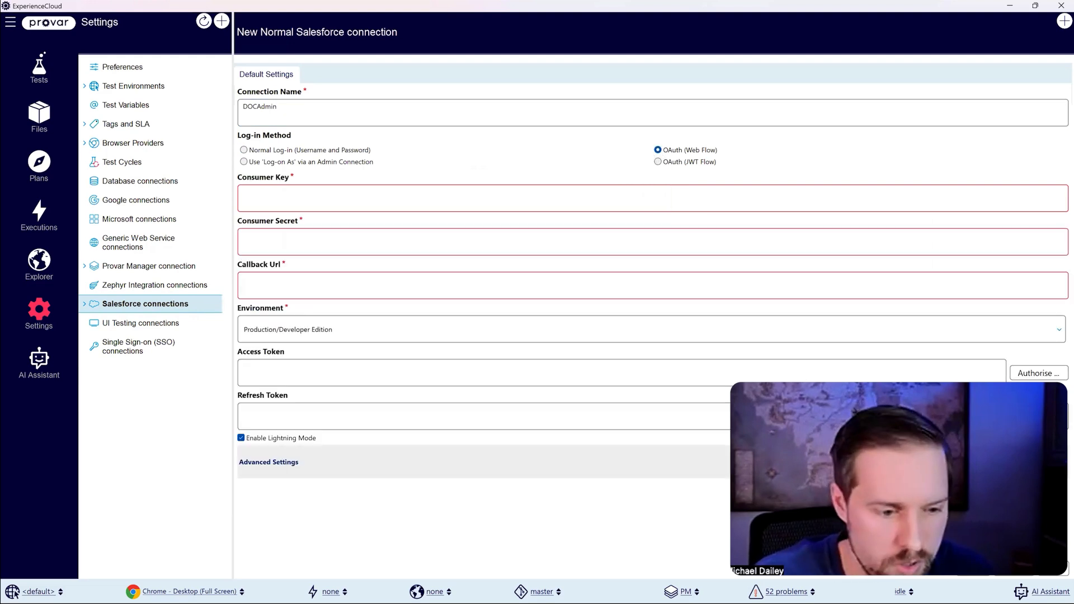
Step: Fill in the DOCAdmin connection's consumer key, consumer secret and callback URL, keeping the Production/Developer Edition environment
left_click(290, 195)
key("ctrl+v")
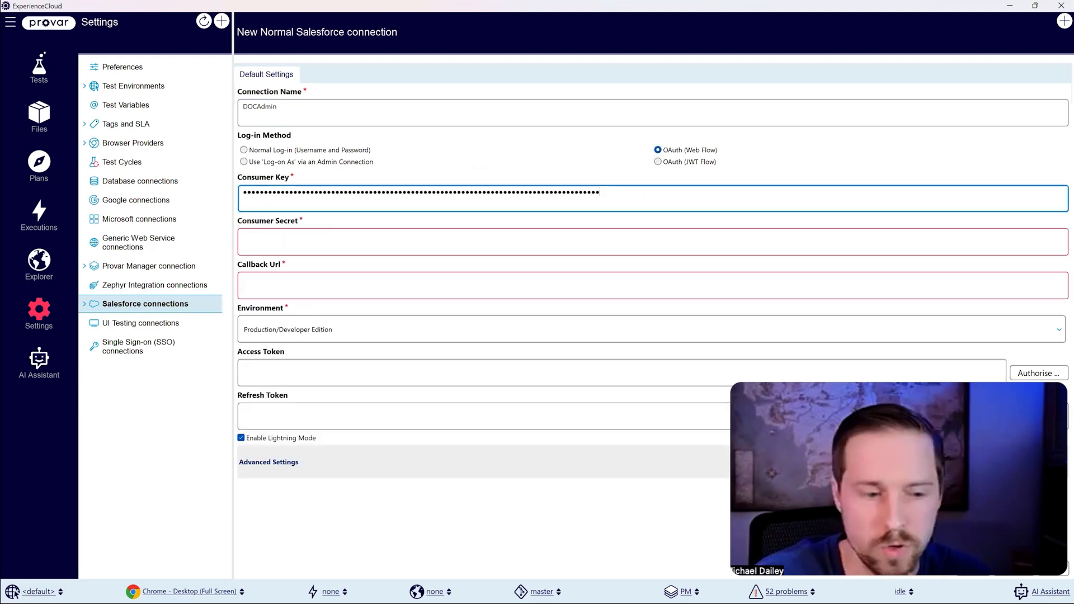
key("alt+Tab")
left_click(282, 234)
key("ctrl+v")
key("alt+Tab")
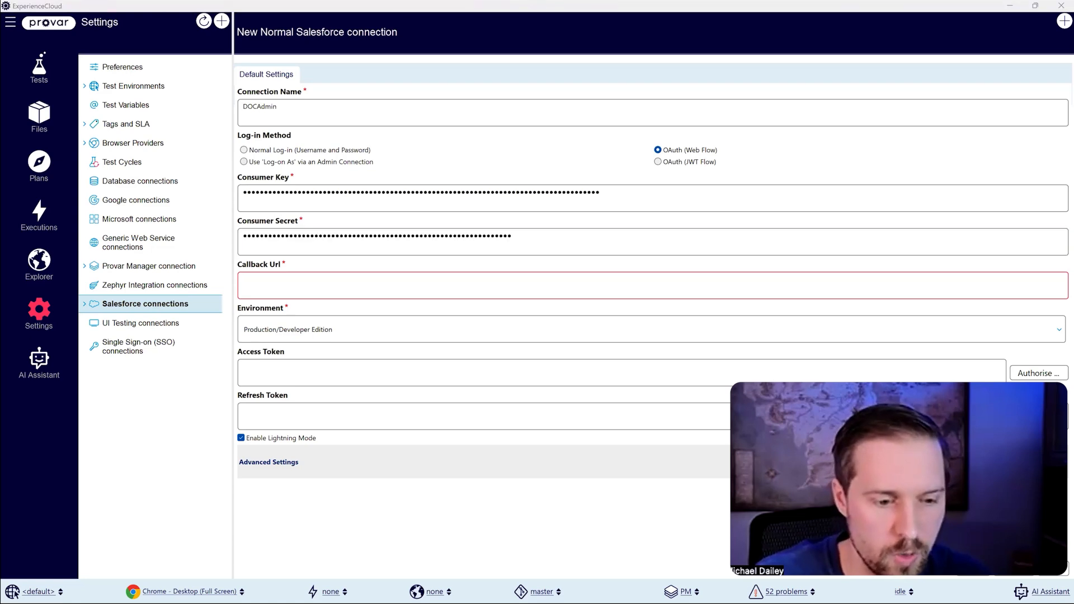
left_click(288, 287)
key("ctrl+v")
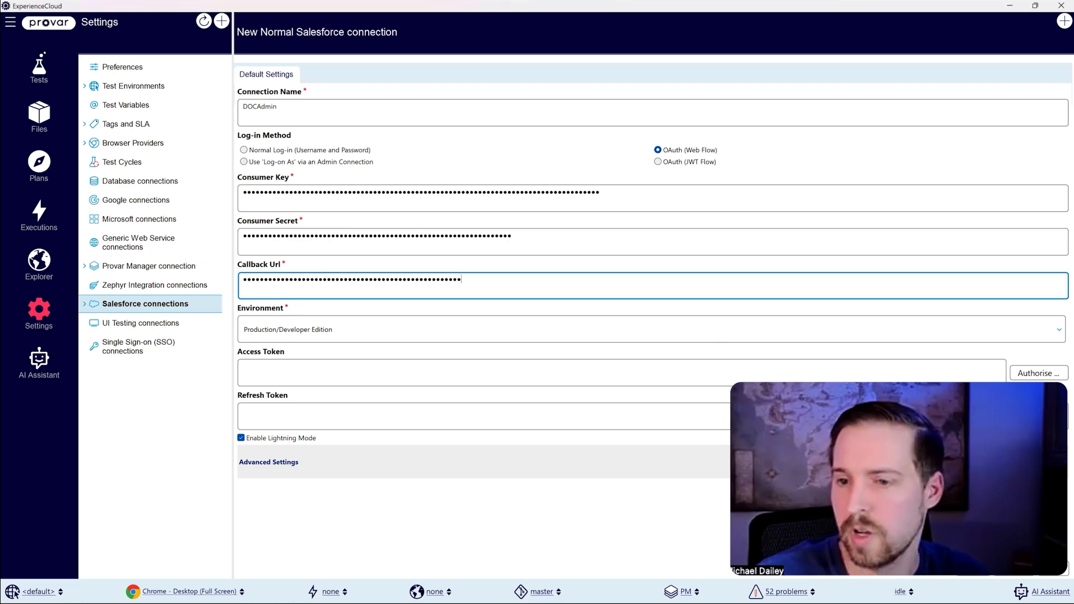
left_click(411, 333)
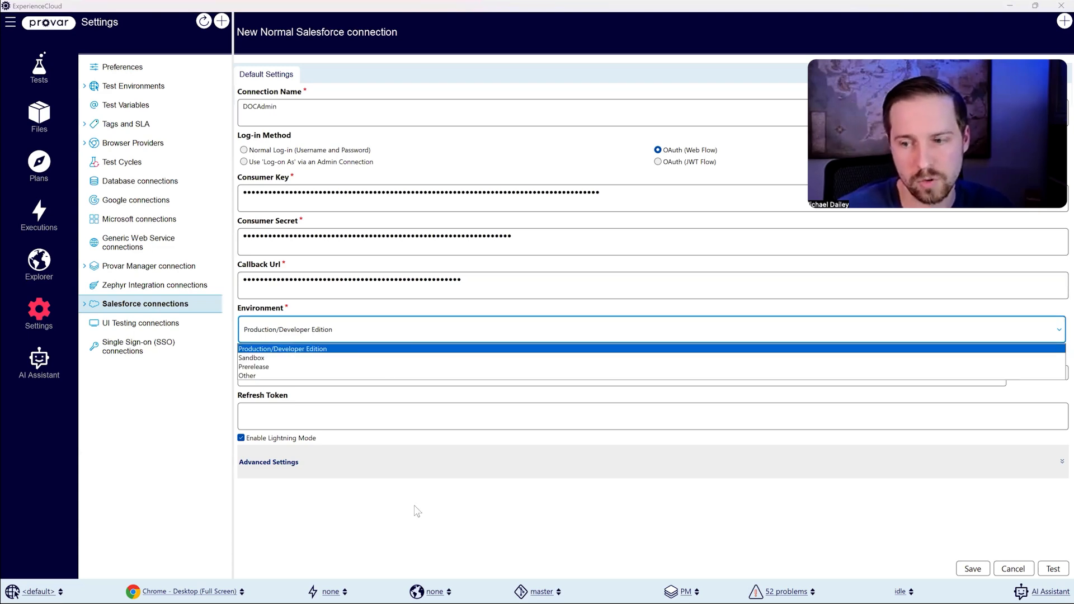
left_click(434, 560)
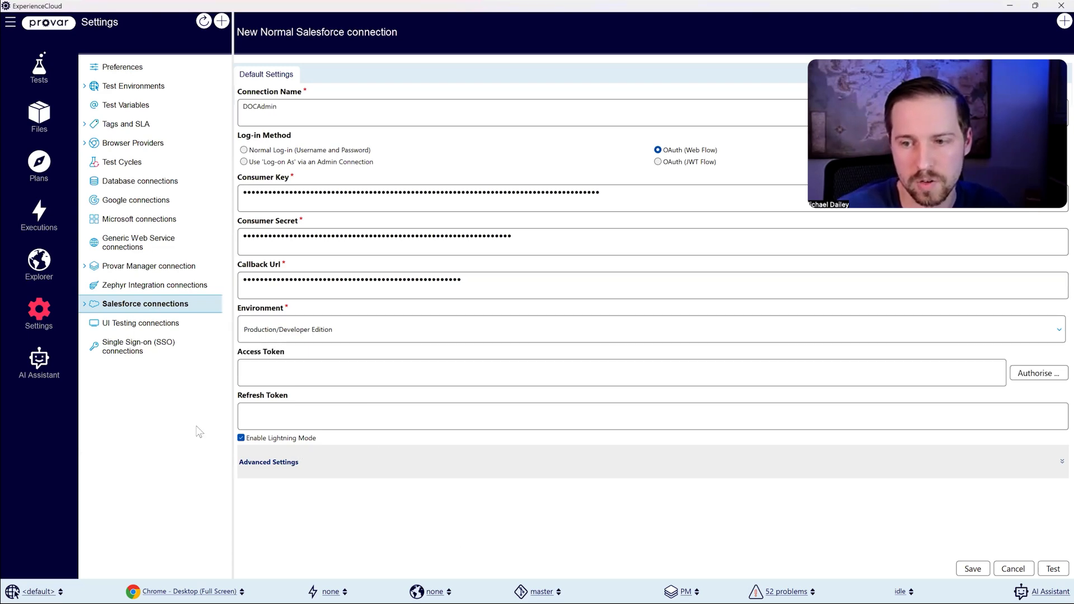
Step: Authorise the DOCAdmin connection by logging in to Salesforce with the account username and password, and save the connection
left_click(1038, 373)
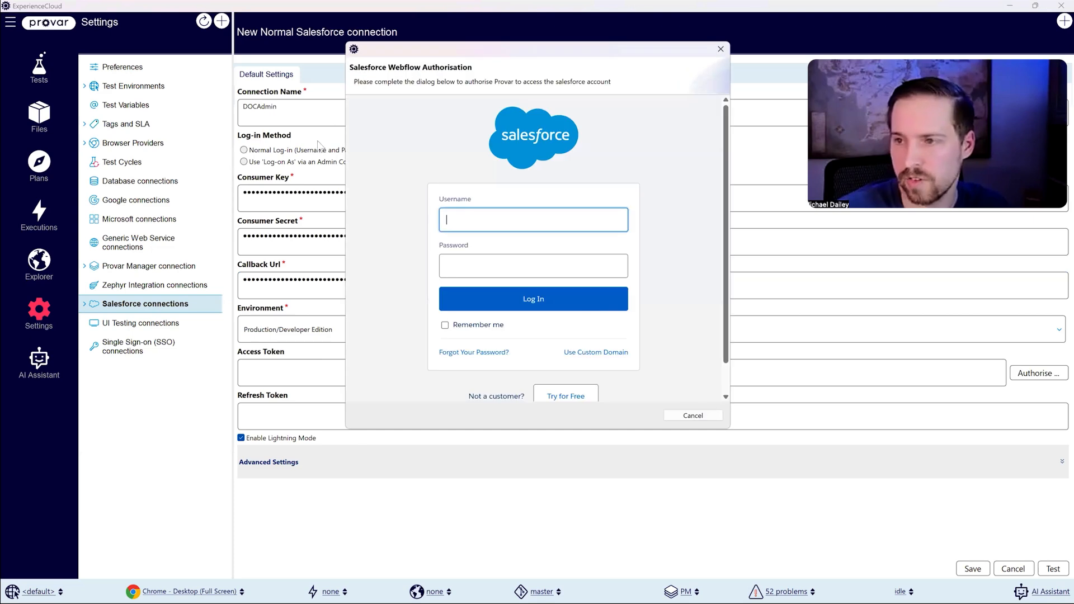
left_click(479, 219)
left_click(493, 255)
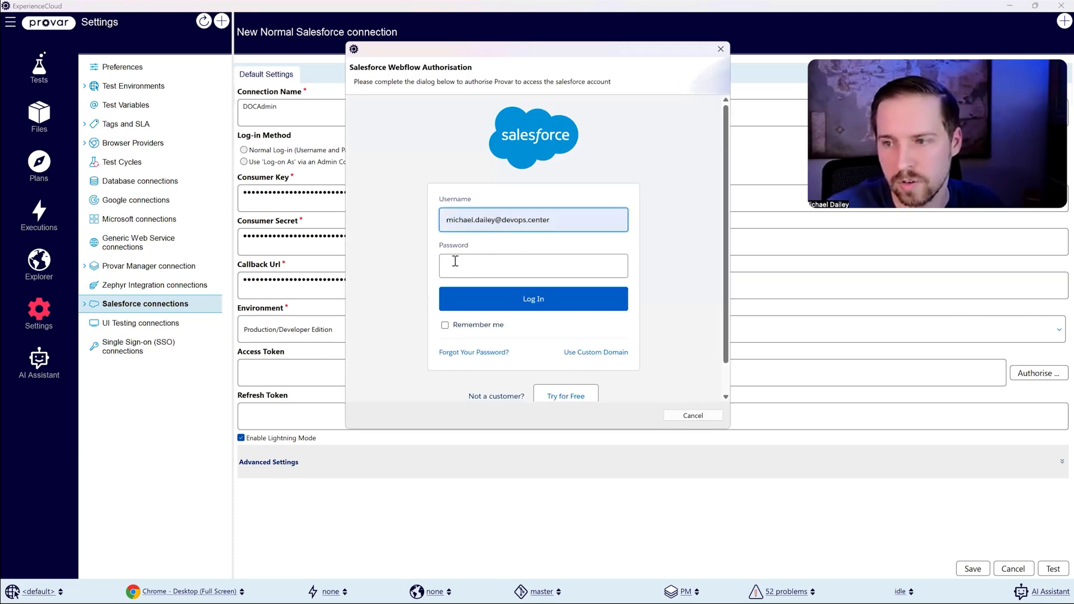
key("alt+Tab")
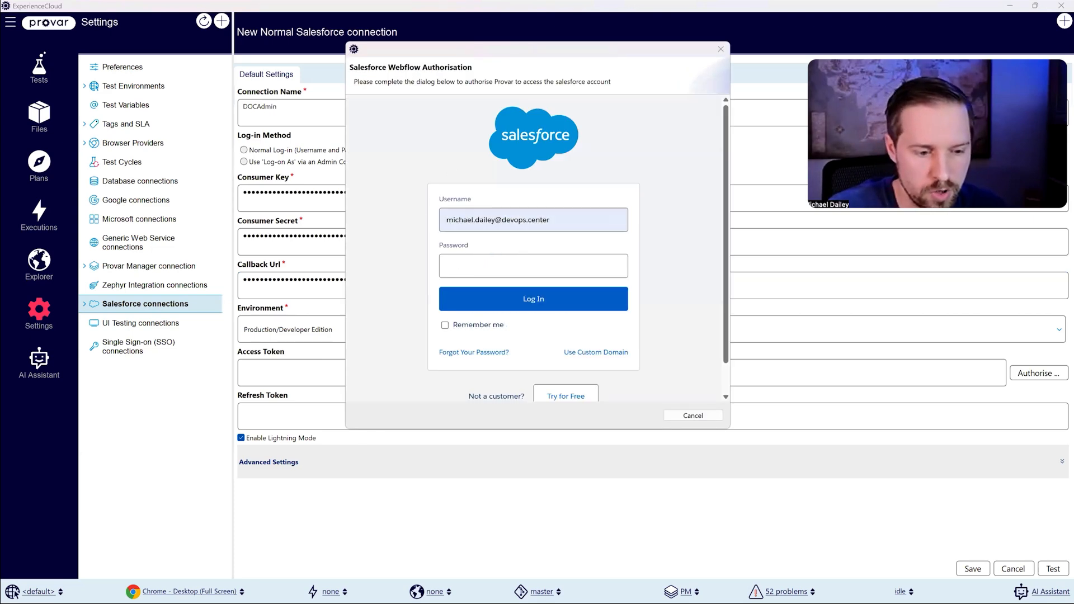
left_click(495, 272)
key("ctrl+v")
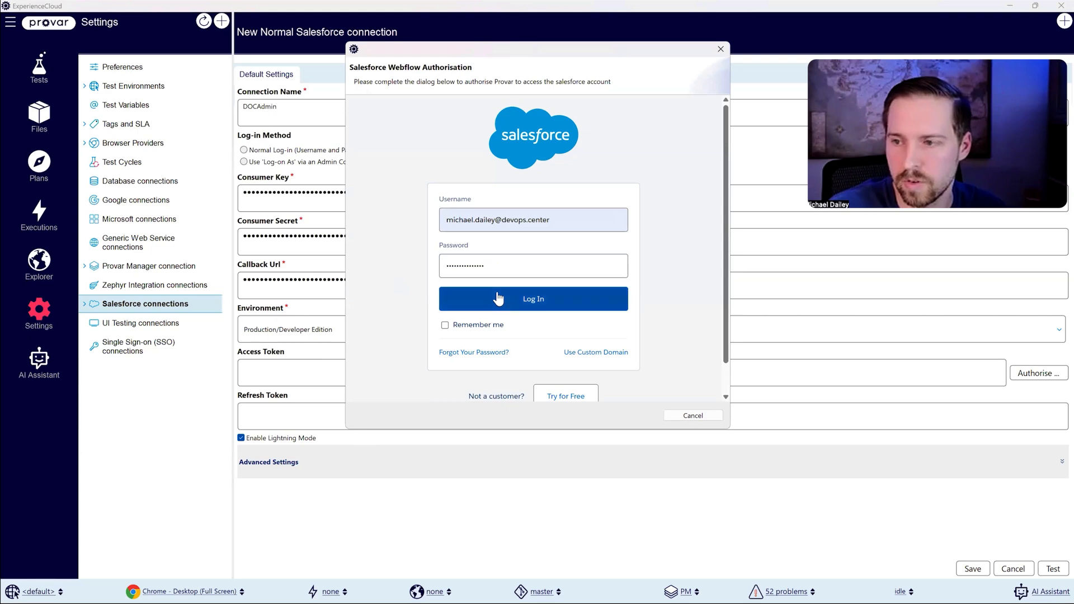
left_click(491, 292)
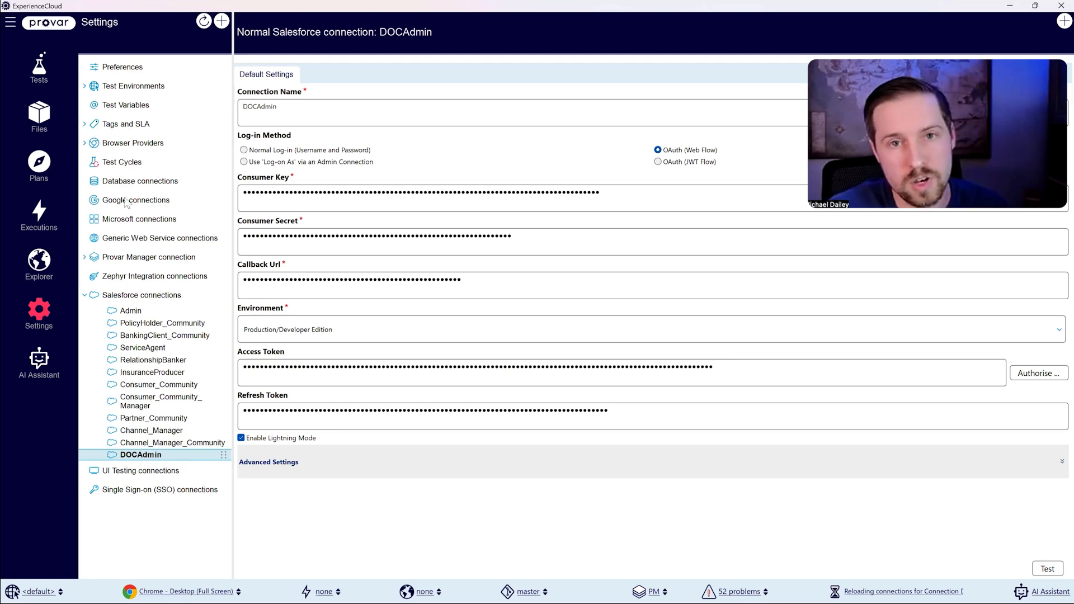
left_click(148, 234)
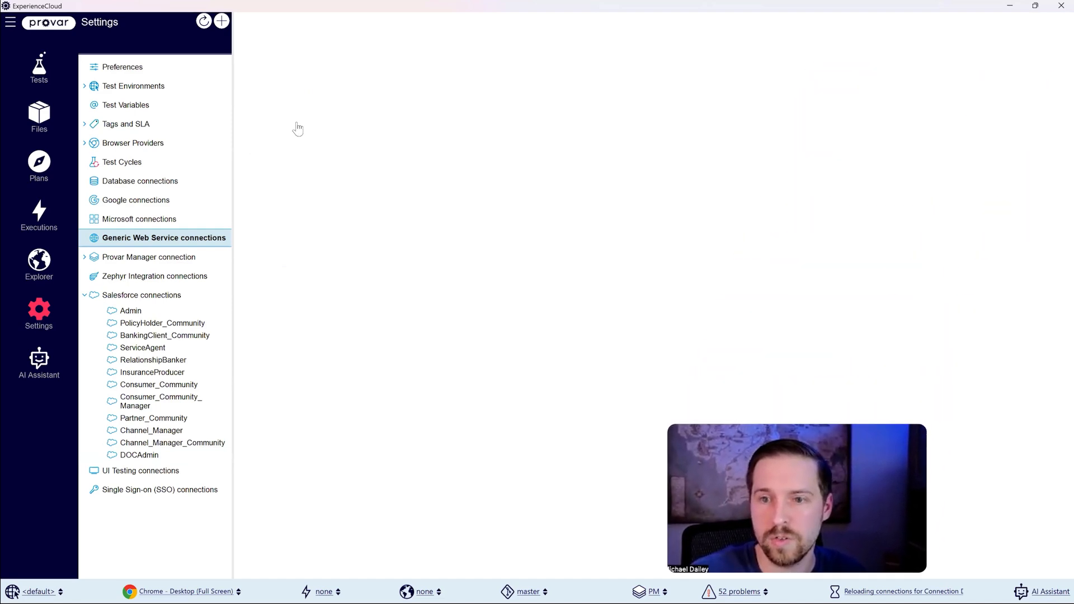
left_click(729, 144)
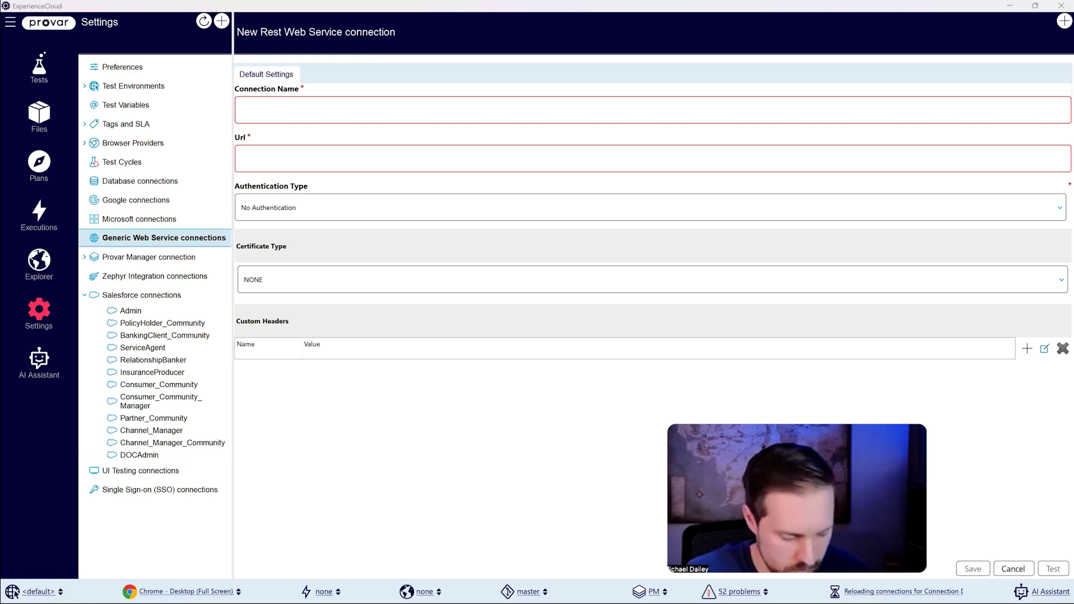
left_click(311, 103)
type("WeatherAPI")
key("alt+Tab")
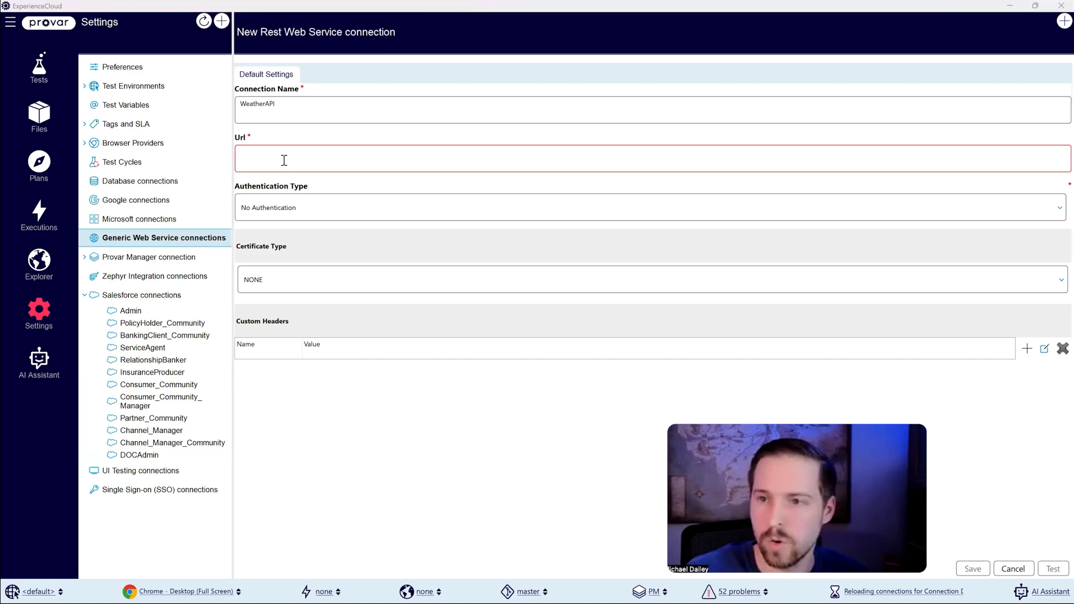
left_click(346, 154)
type("http://api.weatherapi.com/v1")
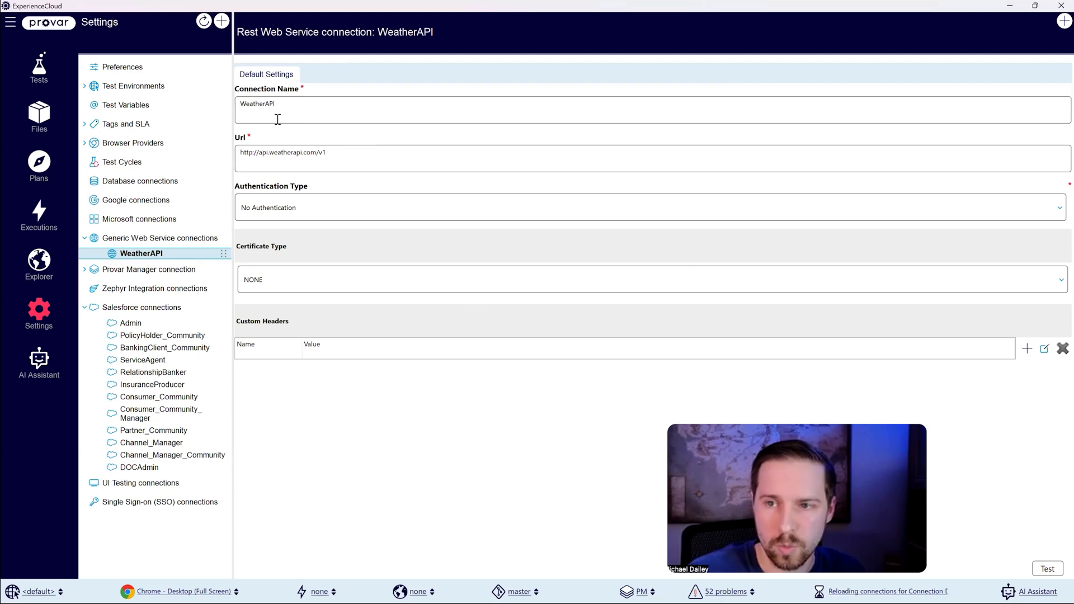
key("u")
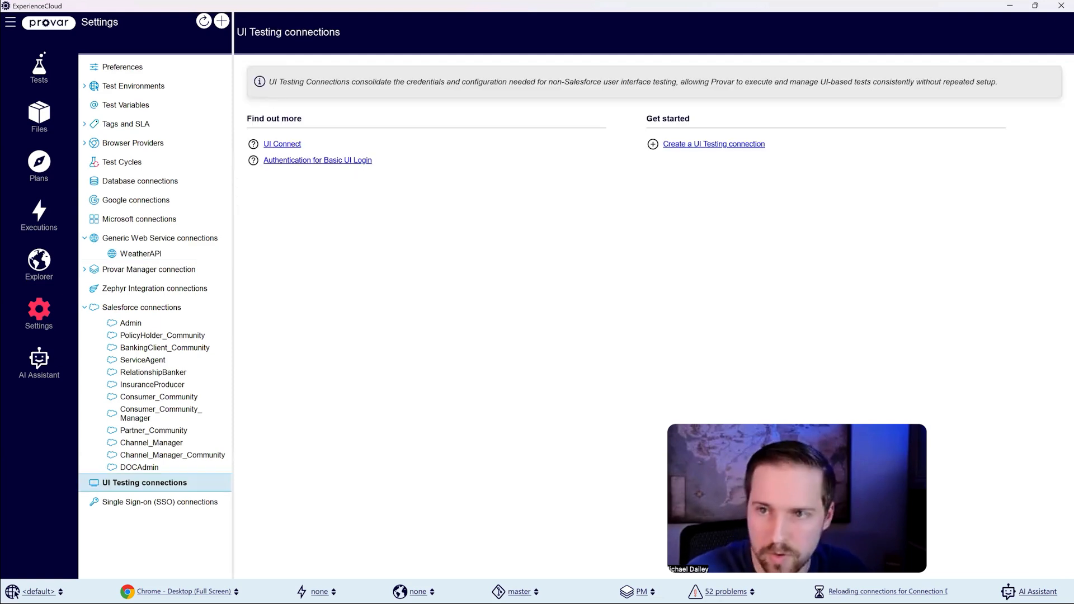
type("Provar")
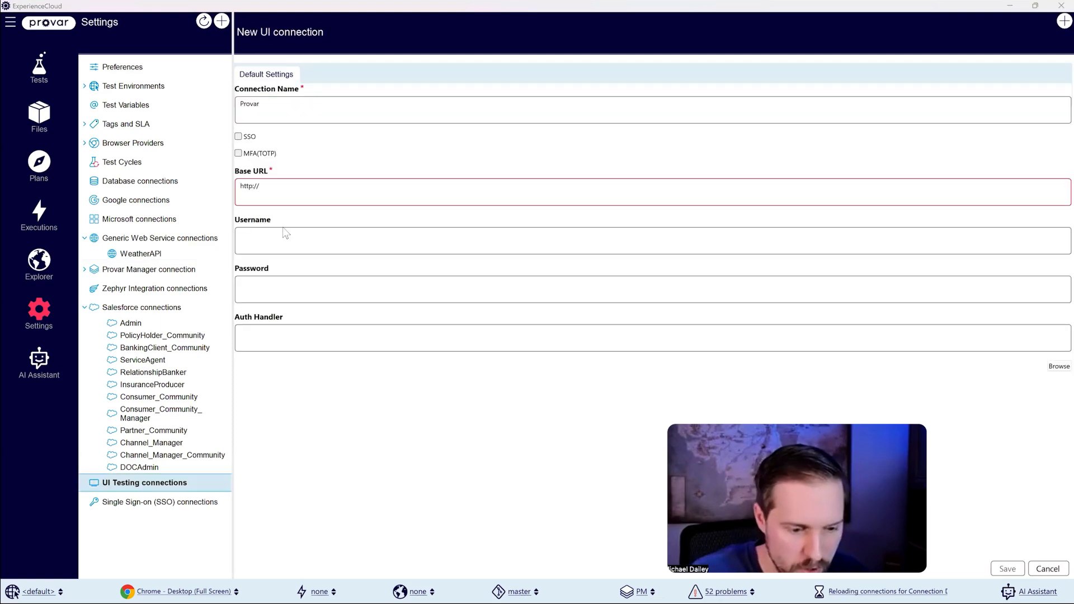
left_click(332, 189)
type("https://provar.com/salesforce-testing/")
key("BackSpace")
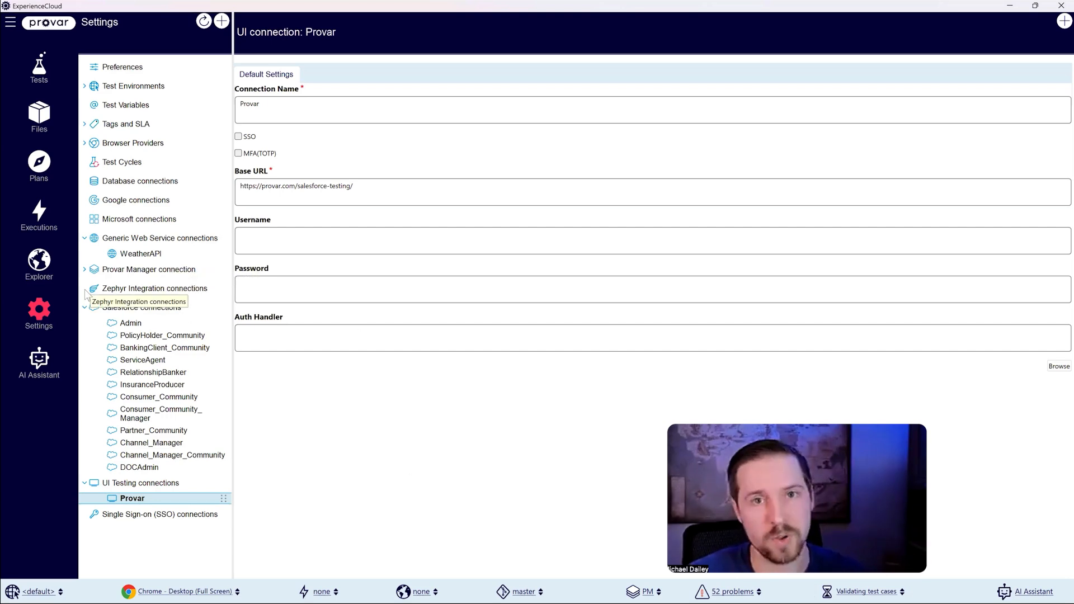
Step: Look over the available database connection types and return to the project's test cases
left_click(145, 185)
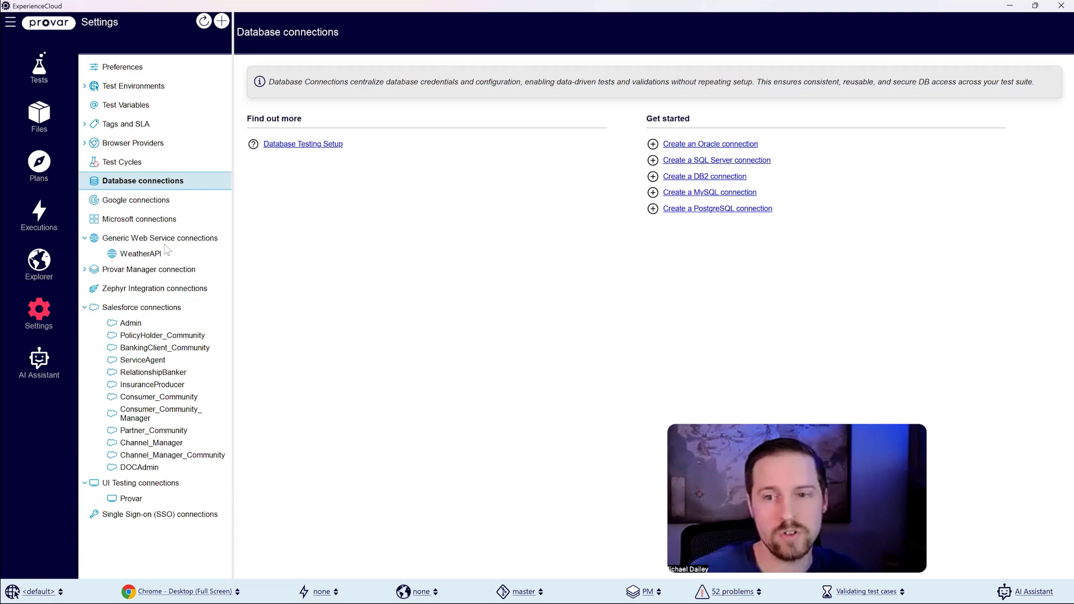
left_click(34, 68)
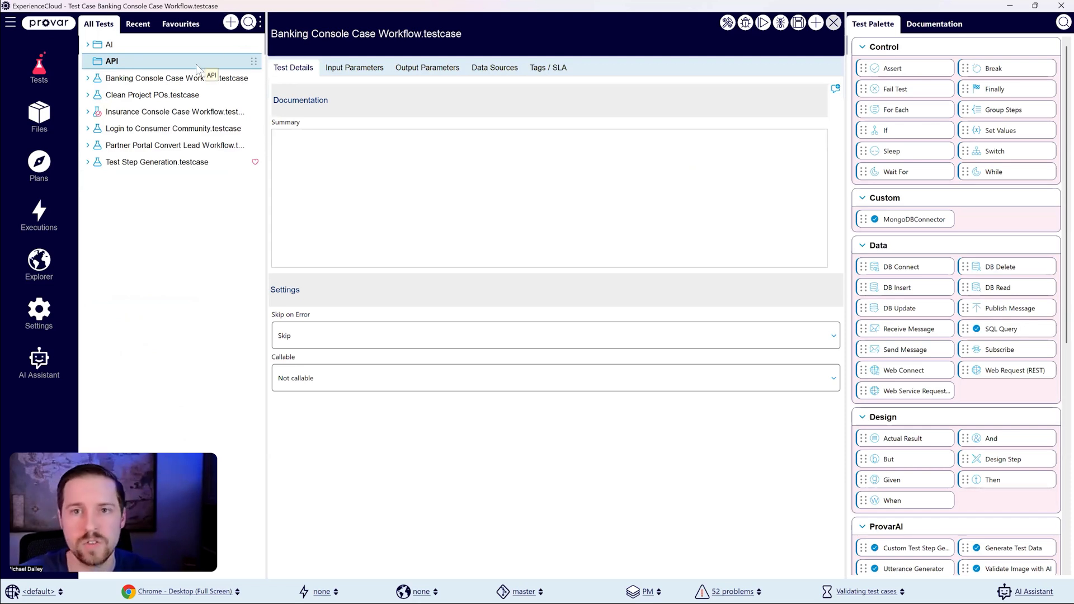
Step: Start a new test case named Get Weather Data in the tests/API folder
right_click(129, 63)
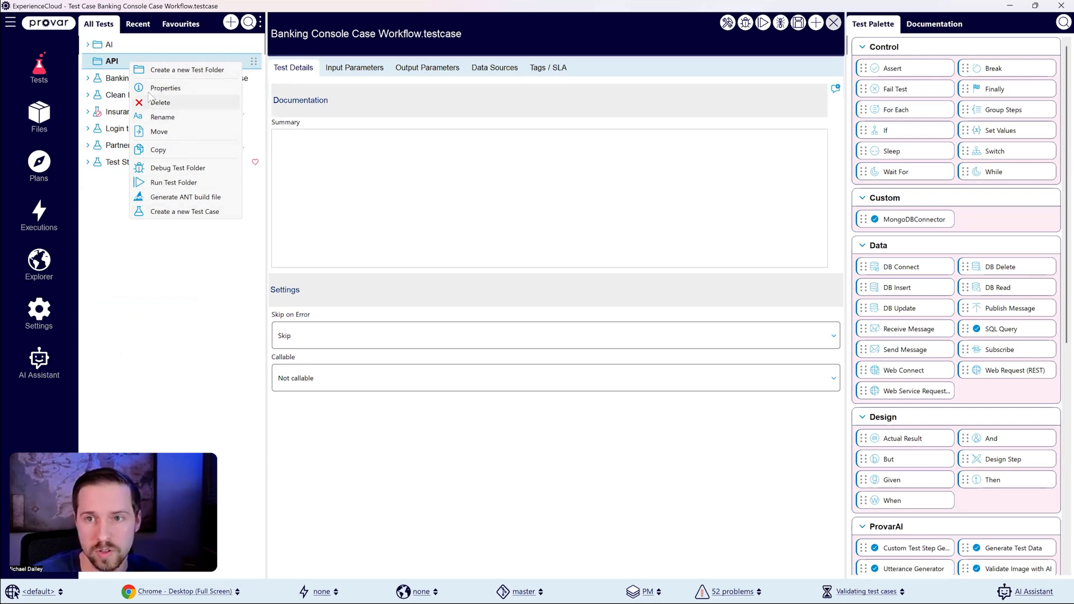
left_click(231, 23)
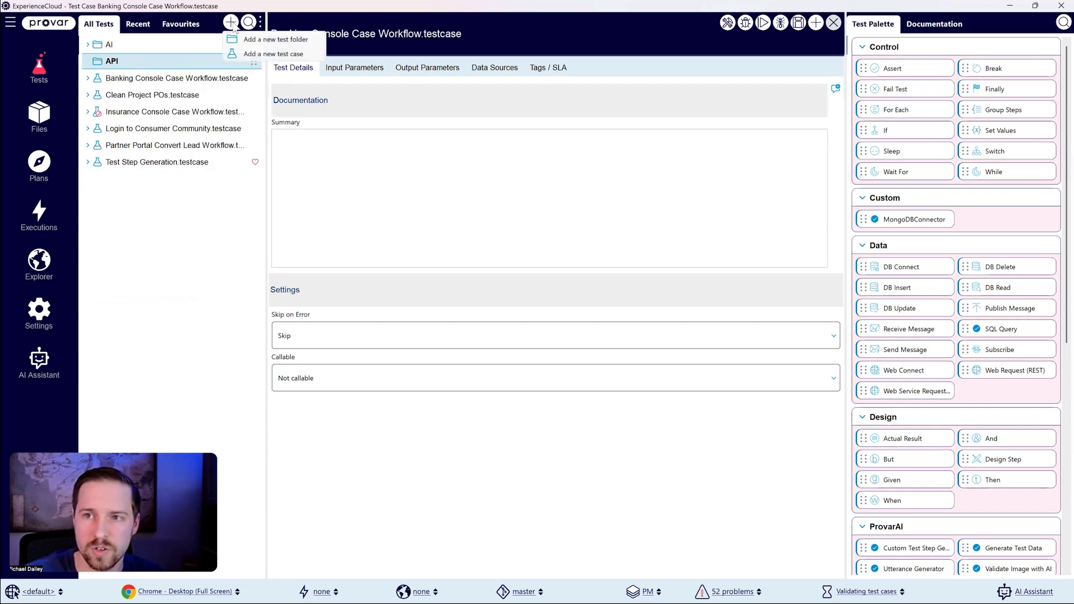
left_click(285, 55)
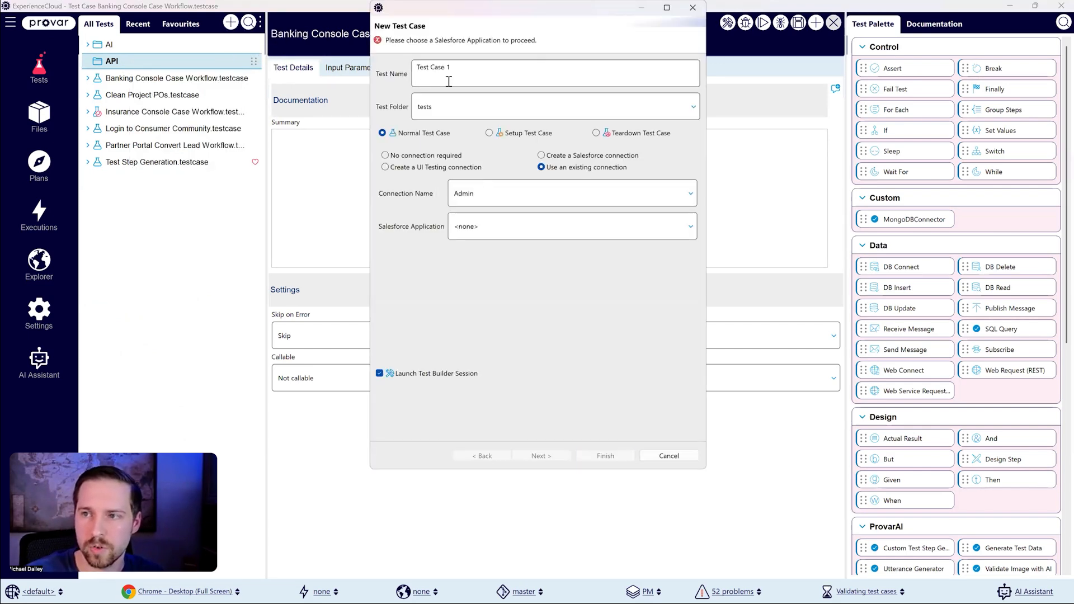
left_click(452, 114)
left_click(425, 143)
triple_click(468, 71)
type("Ge")
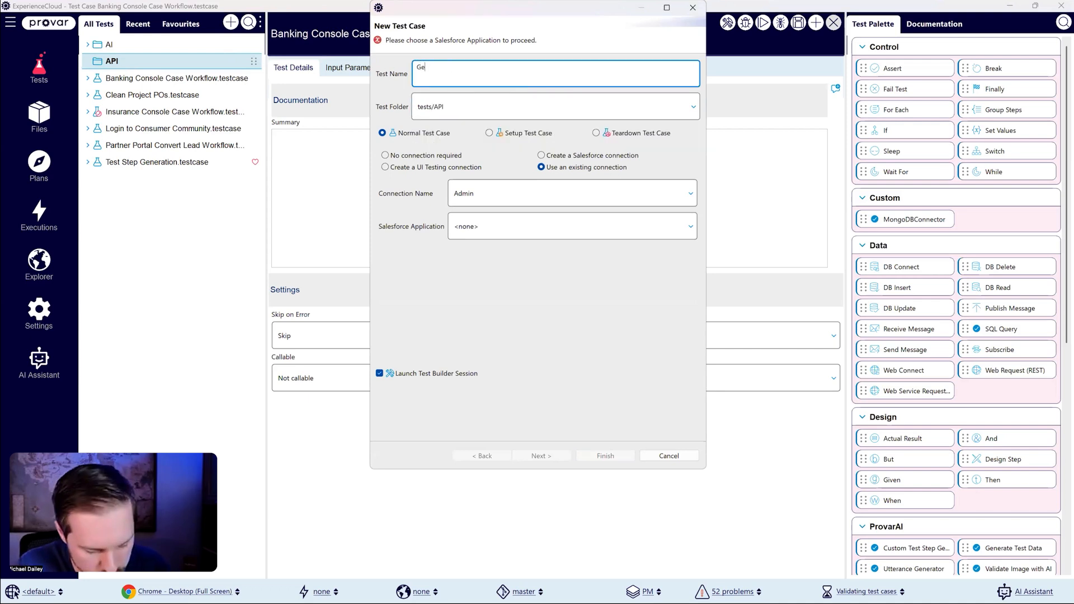
type("t Weather Data")
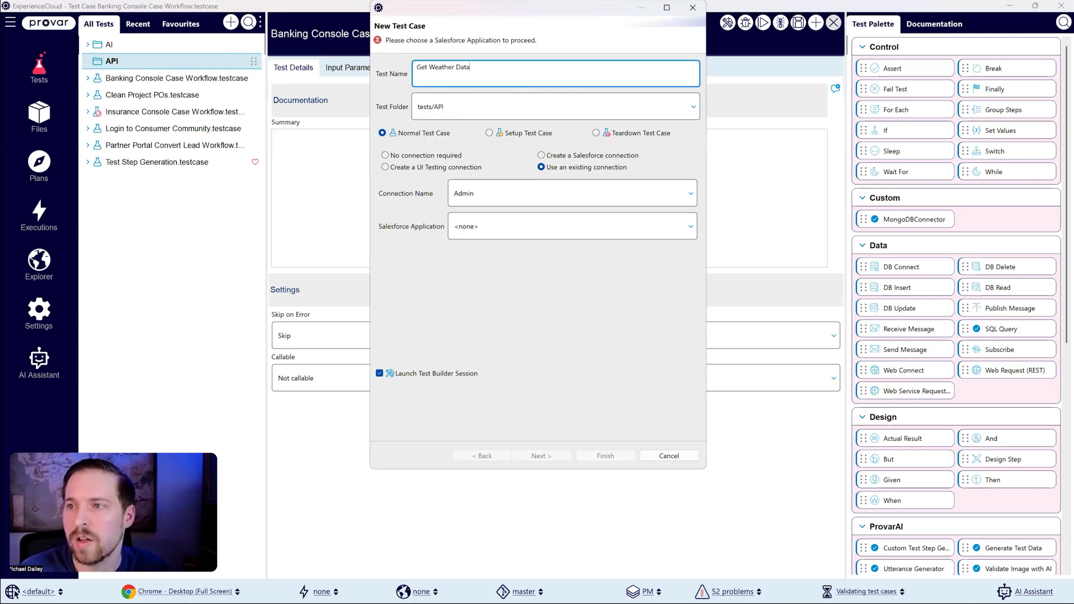
Step: Assign the existing WeatherAPI connection to the new test case, disable launching a Test Builder session, and create it
left_click(469, 194)
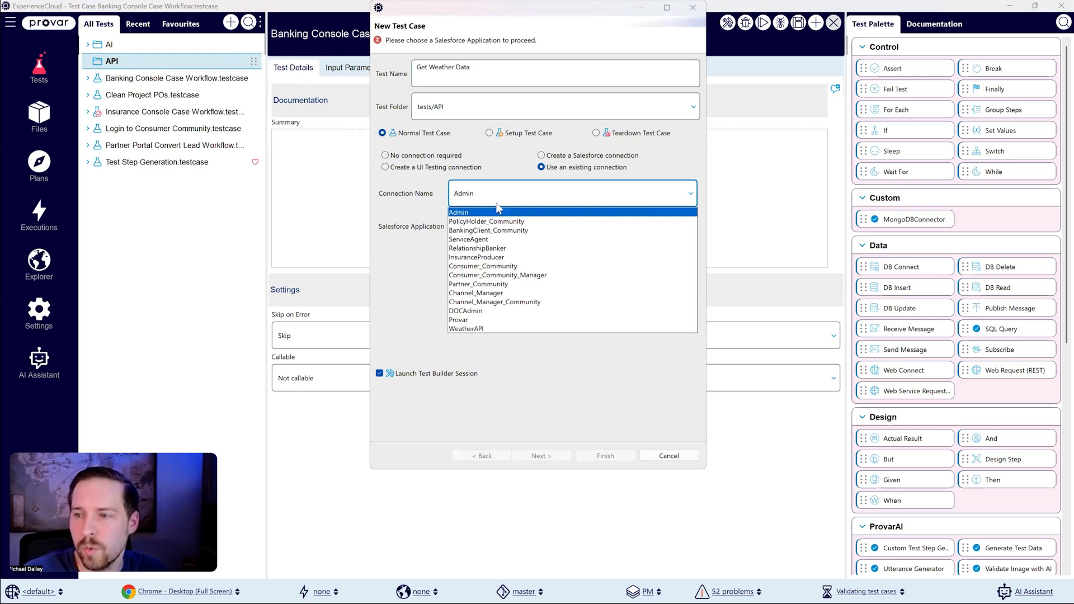
left_click(478, 328)
left_click(406, 385)
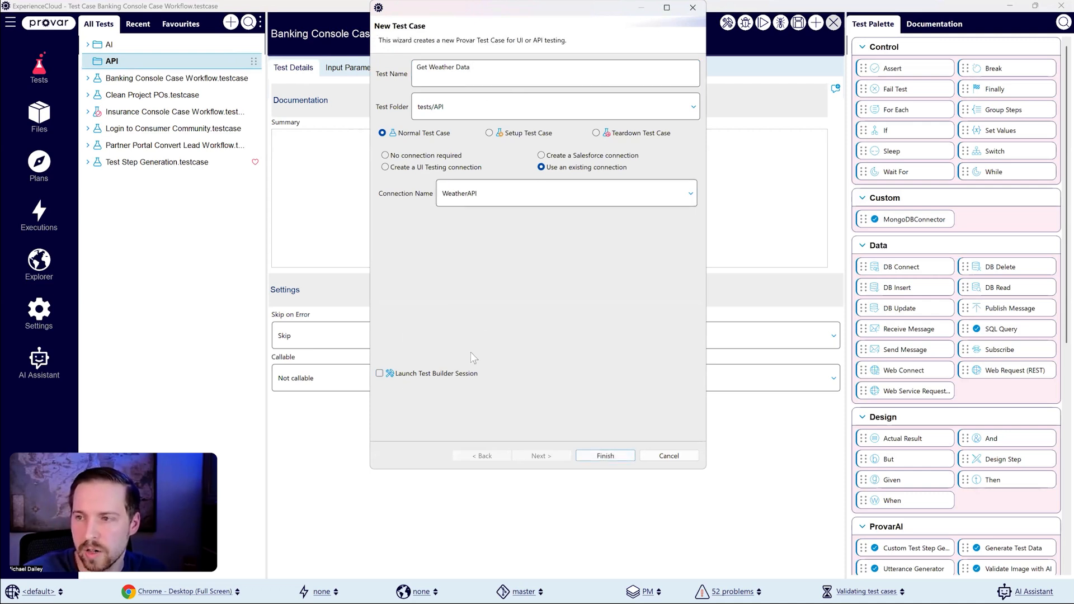
left_click(603, 458)
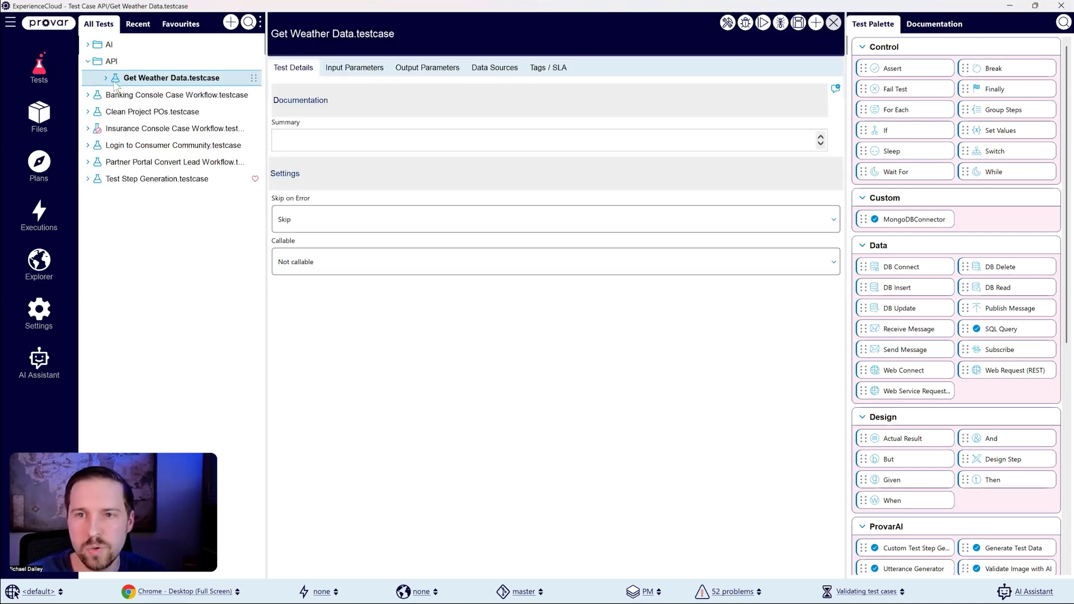
Step: Add a Web Request (REST) step after the test case's Web Connect step and set its connection to WeatherAPI
left_click(106, 79)
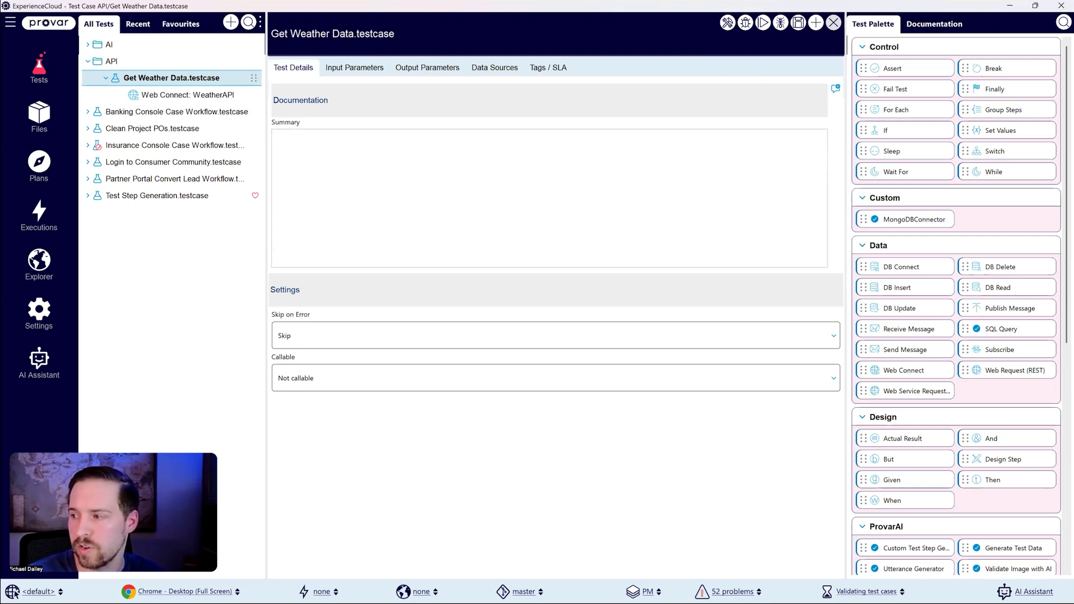
left_click_drag(1006, 371, 140, 103)
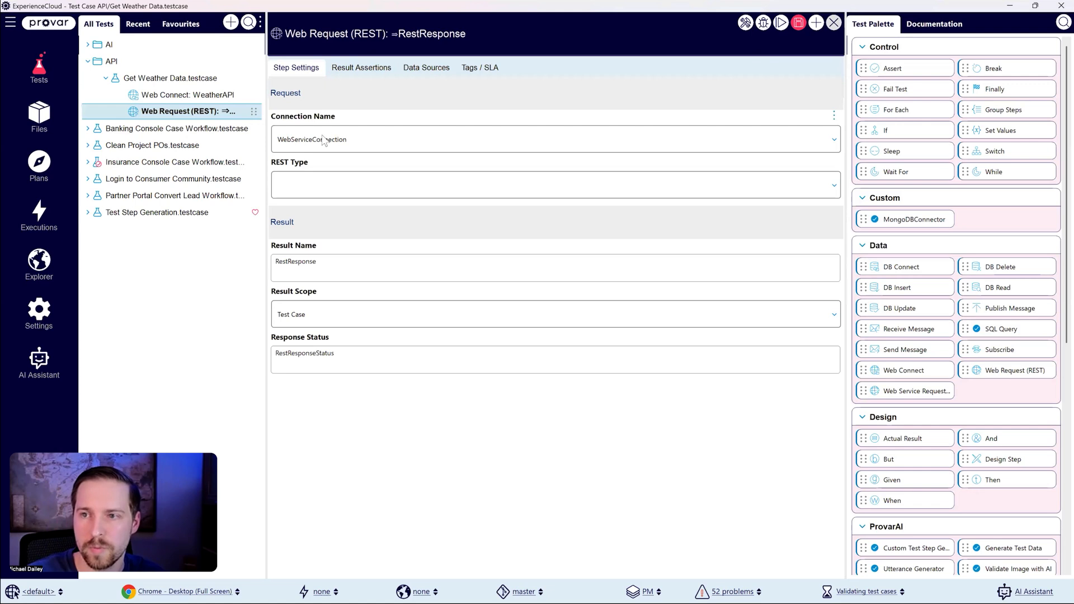
left_click(323, 140)
left_click(299, 163)
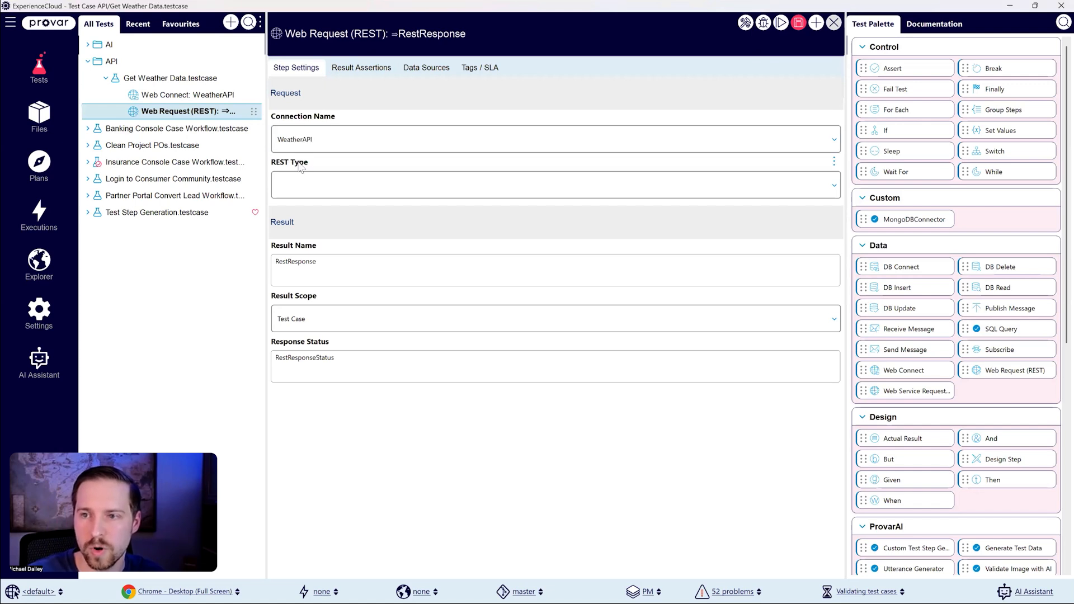
Step: Set the REST type to Generic REST Service and enter the /current.json resource URL with the API key, q=Nashville and aqi=no
left_click(370, 189)
left_click(326, 205)
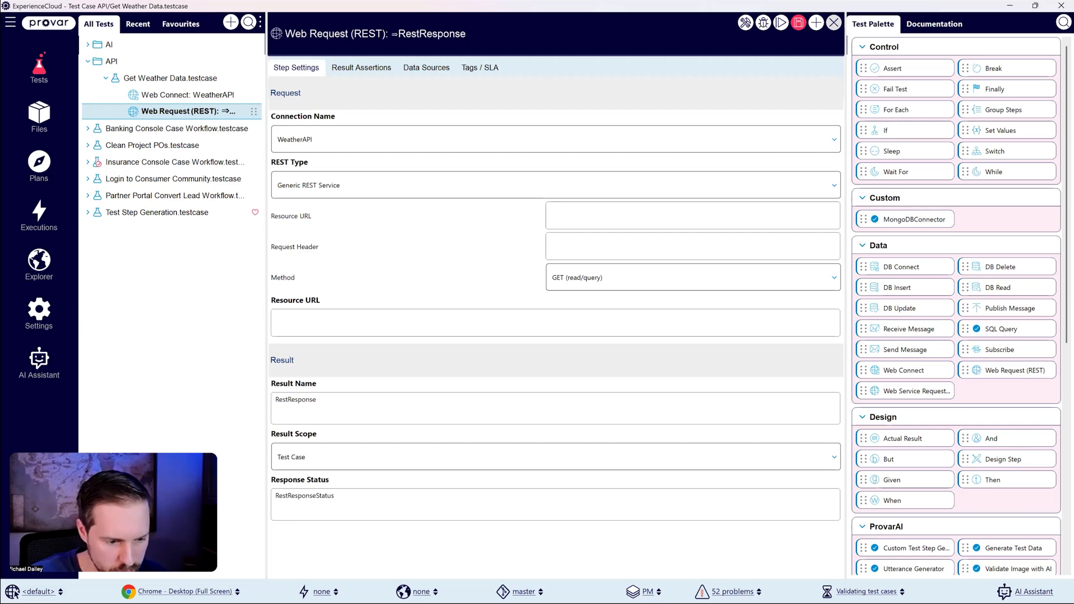
left_click(621, 225)
key("ctrl+v")
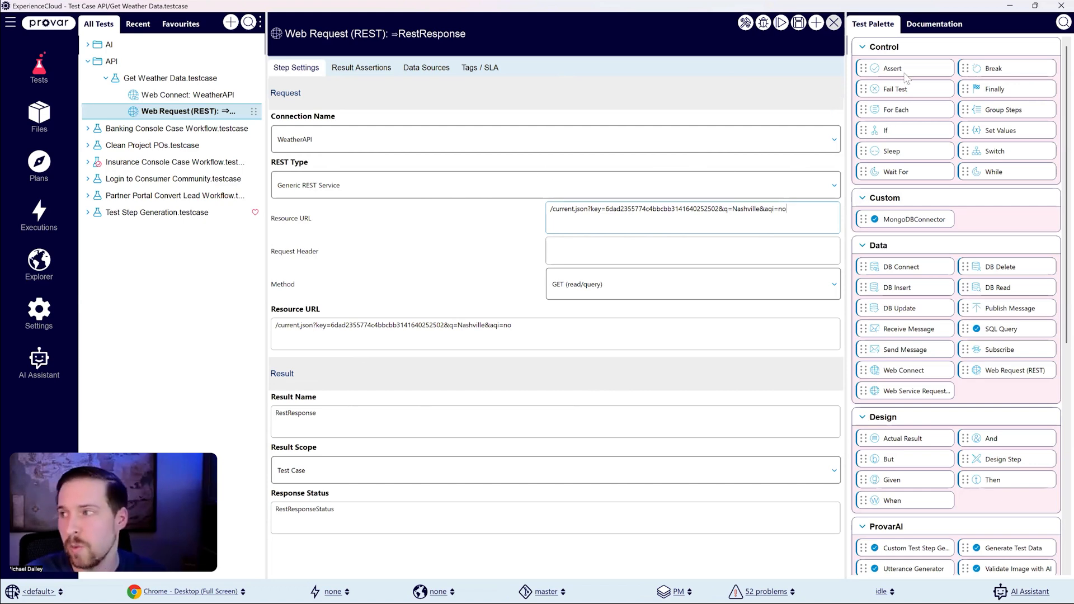
Step: Add an Assert step after the REST web request and set its result to the RestResponseStatus variable
left_click_drag(906, 76, 164, 79)
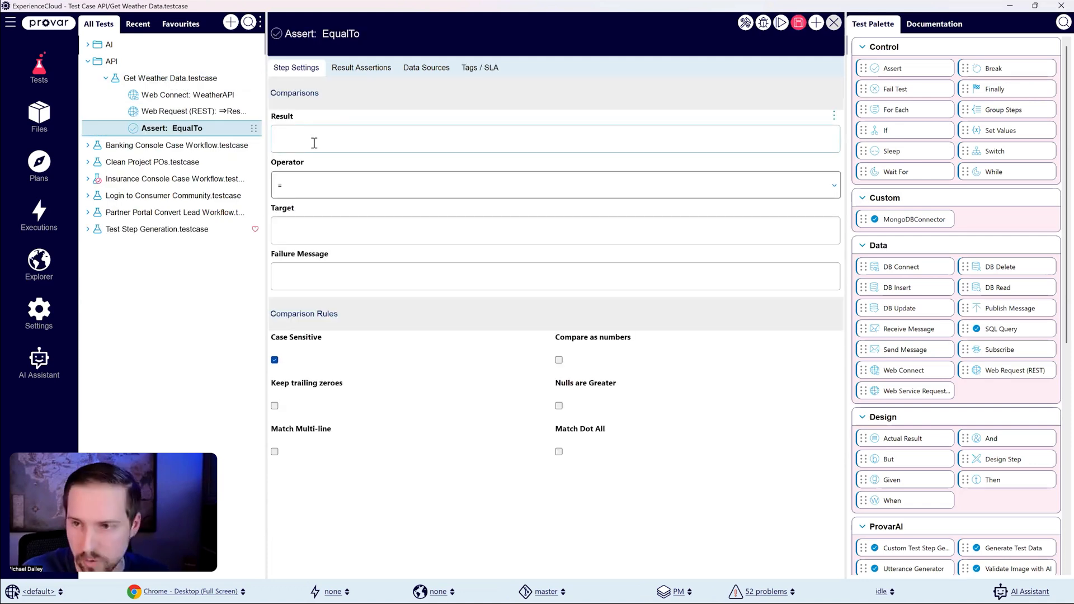
key("ctrl+space")
key("Up")
key("Up")
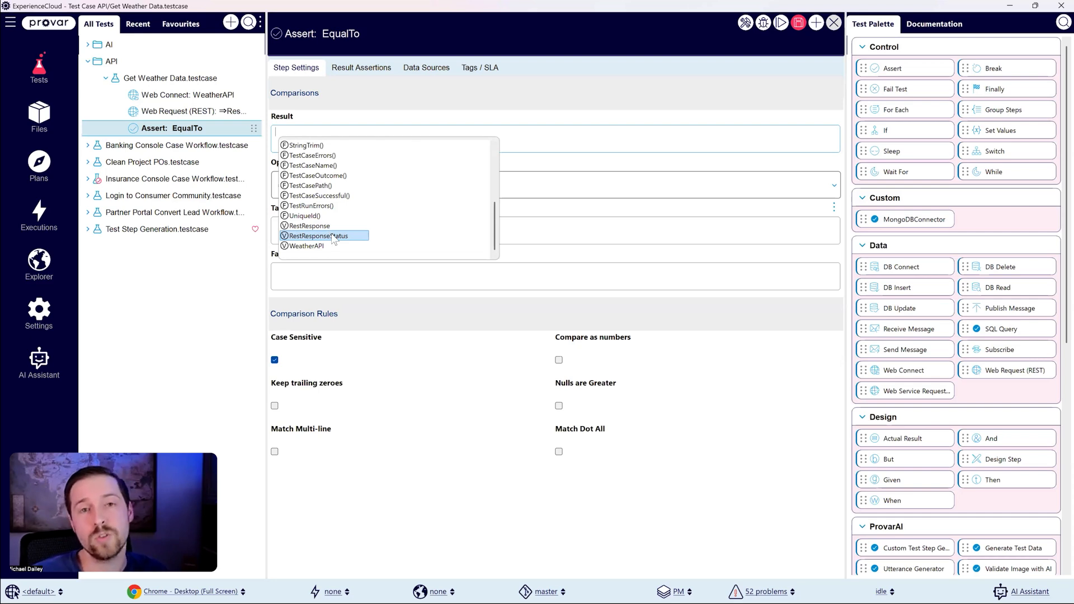
left_click(334, 236)
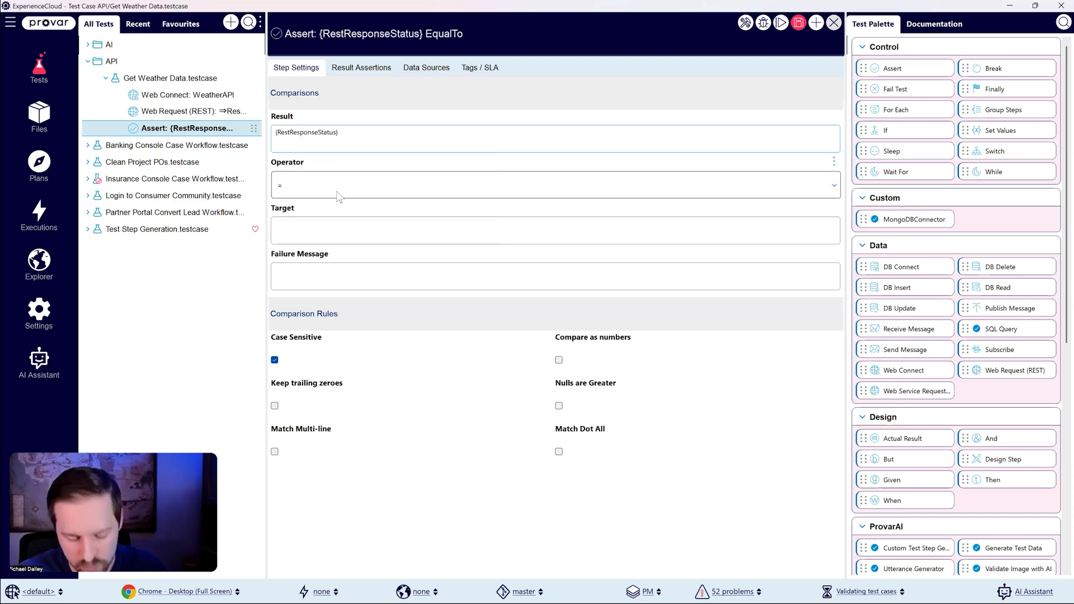
Step: Extend the assertion's result expression to {RestResponseStatus.StatusCode}
type("St")
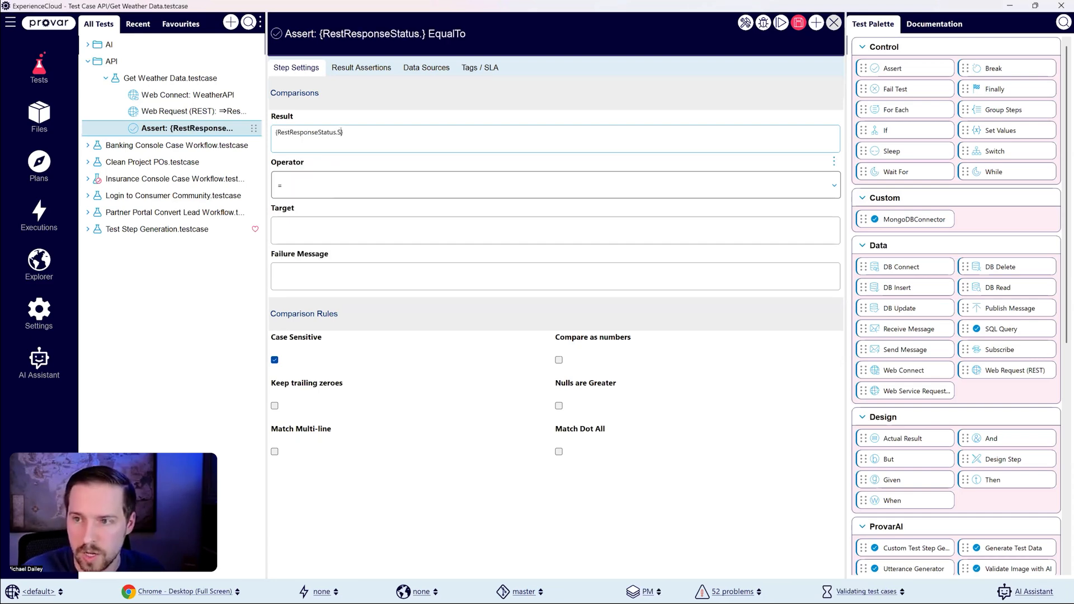
type("atus.St")
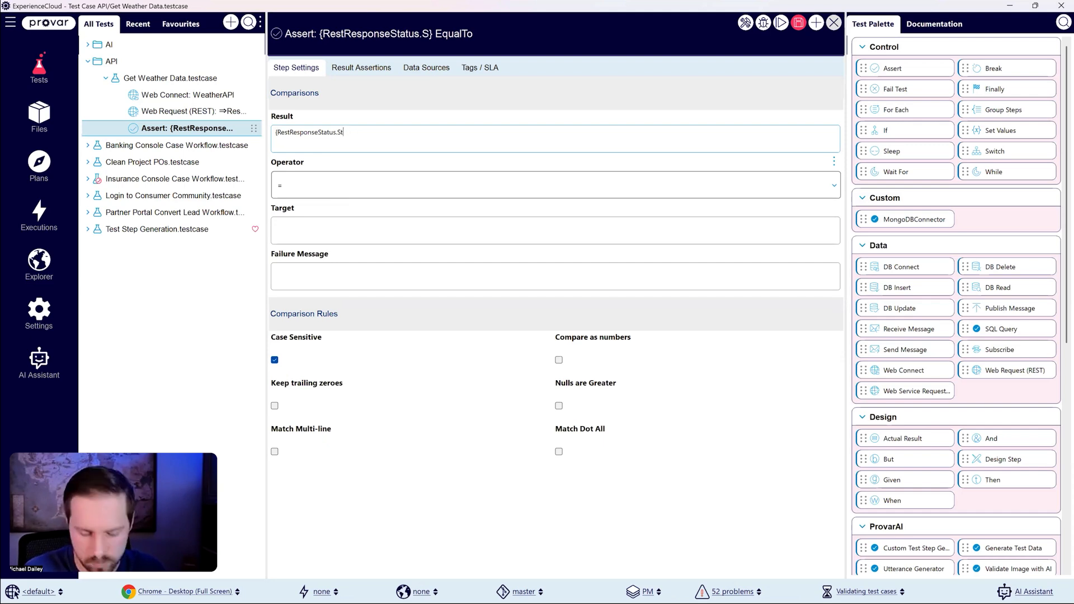
type("atusCode}")
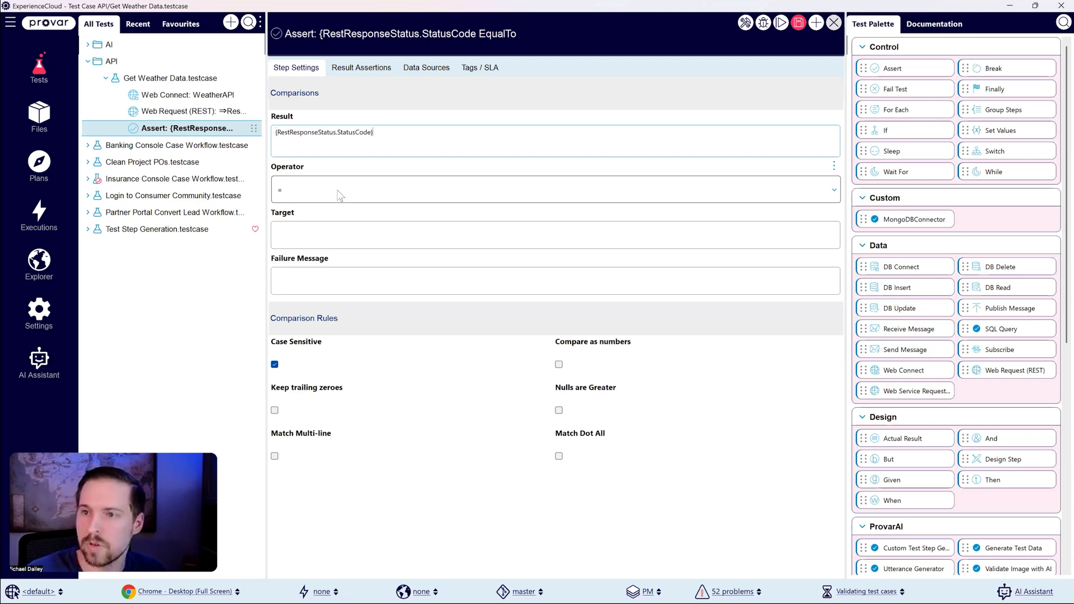
key("BackSpace")
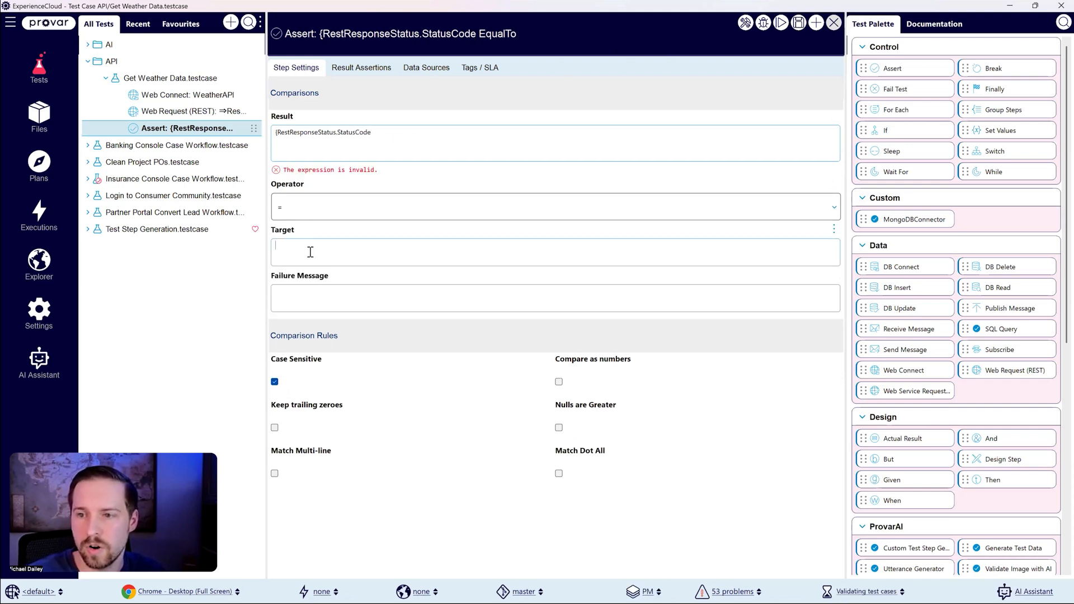
left_click(406, 141)
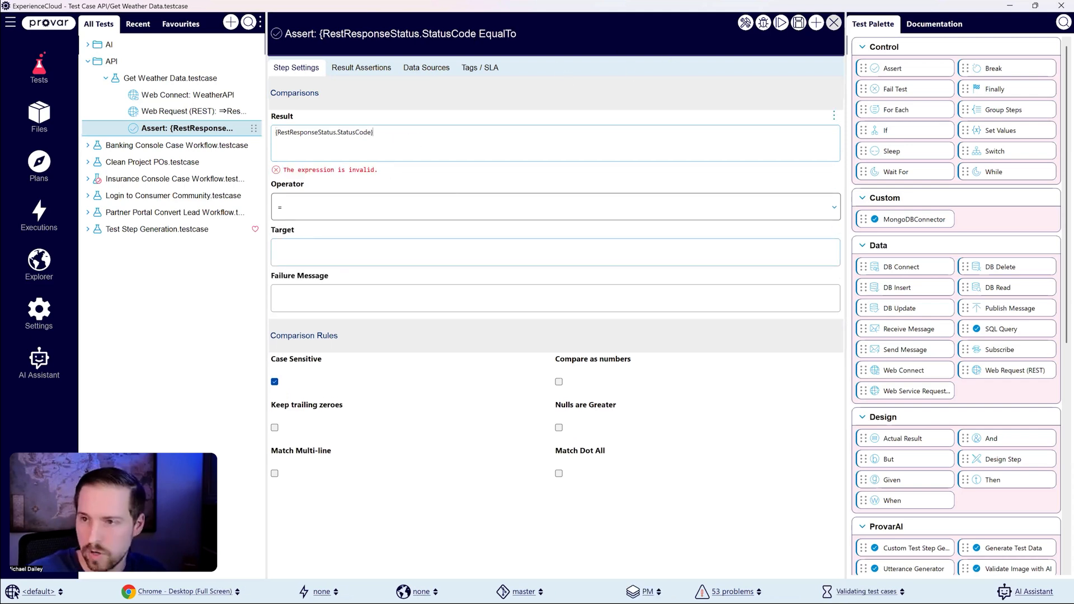
type("}")
Step: Set the assertion's target to 200 and save the test case
left_click(314, 253)
type("200")
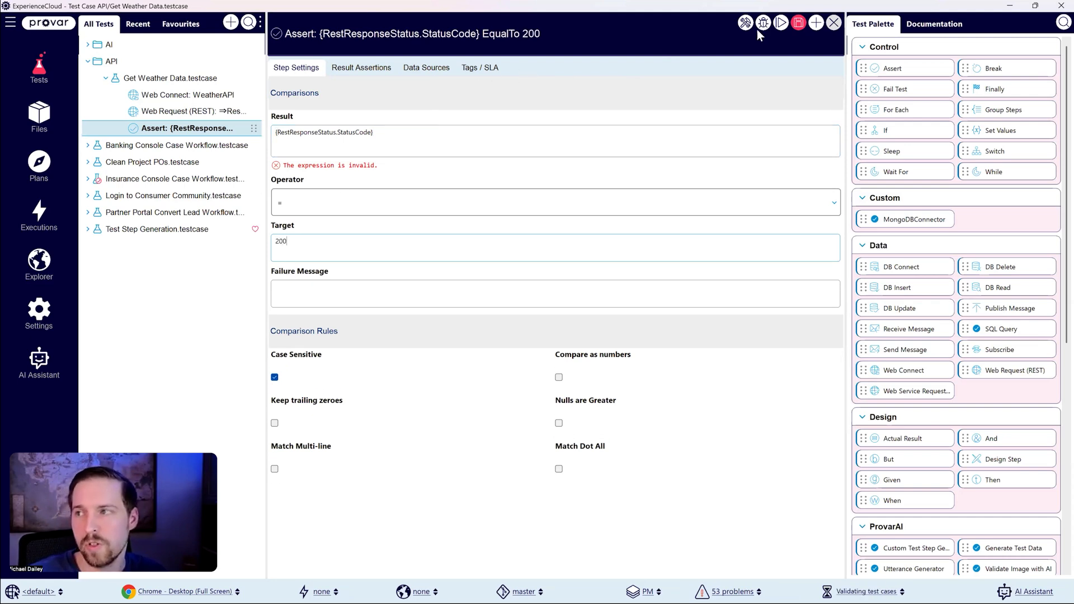
left_click(798, 23)
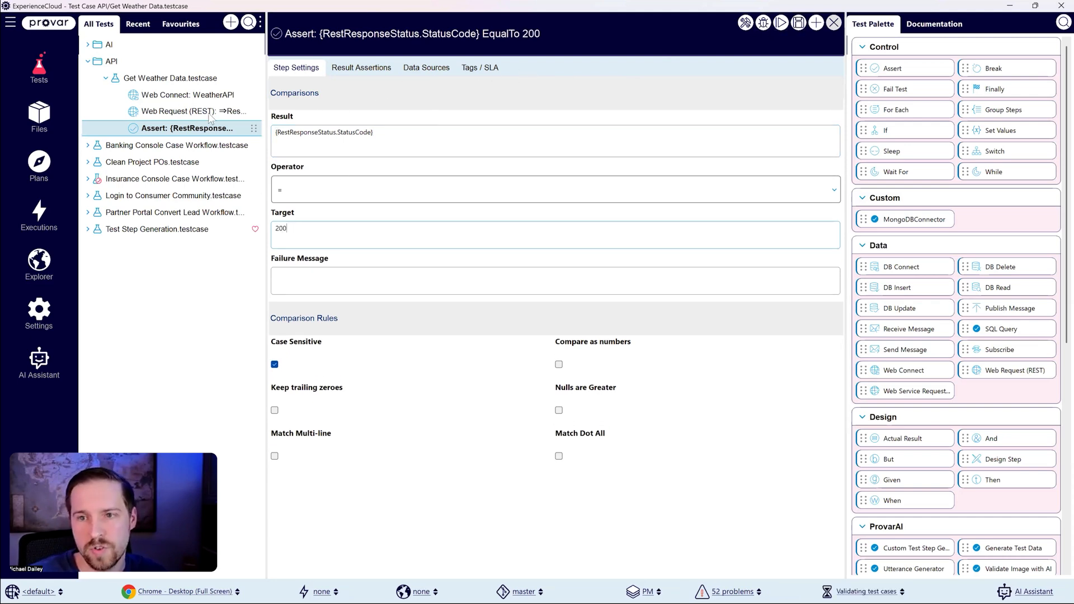
Step: Widen the test tree and run the Get Weather Data test case in debug mode
left_click_drag(265, 114, 327, 116)
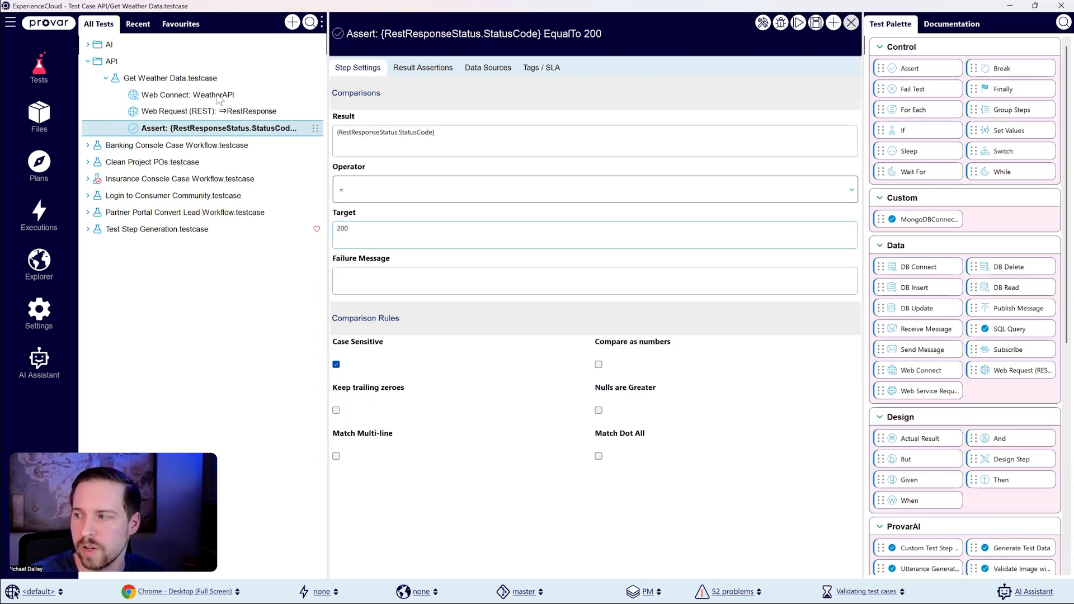
left_click(171, 78)
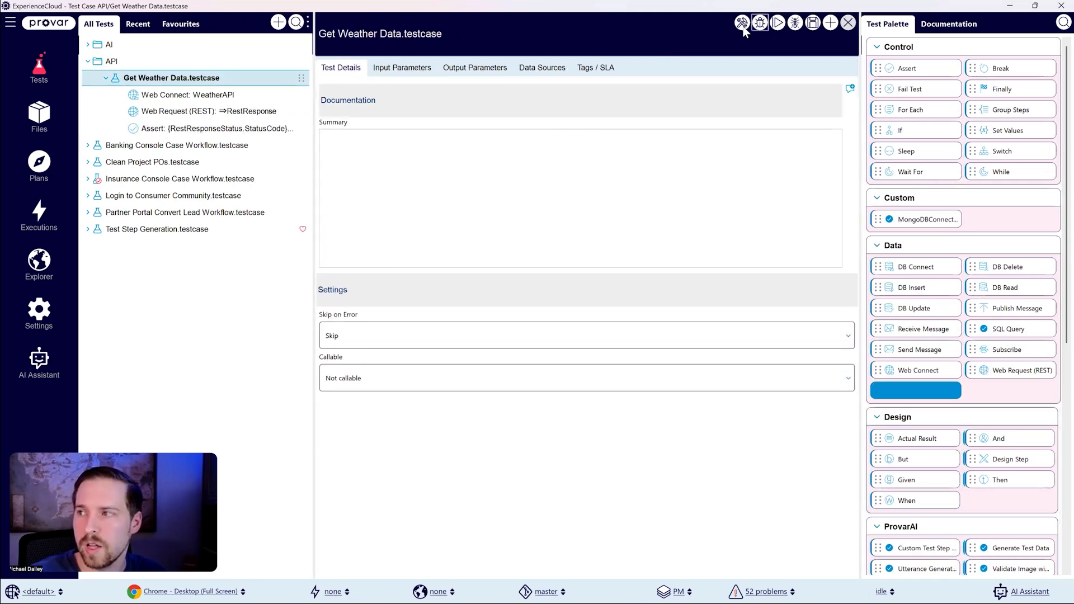
left_click(760, 23)
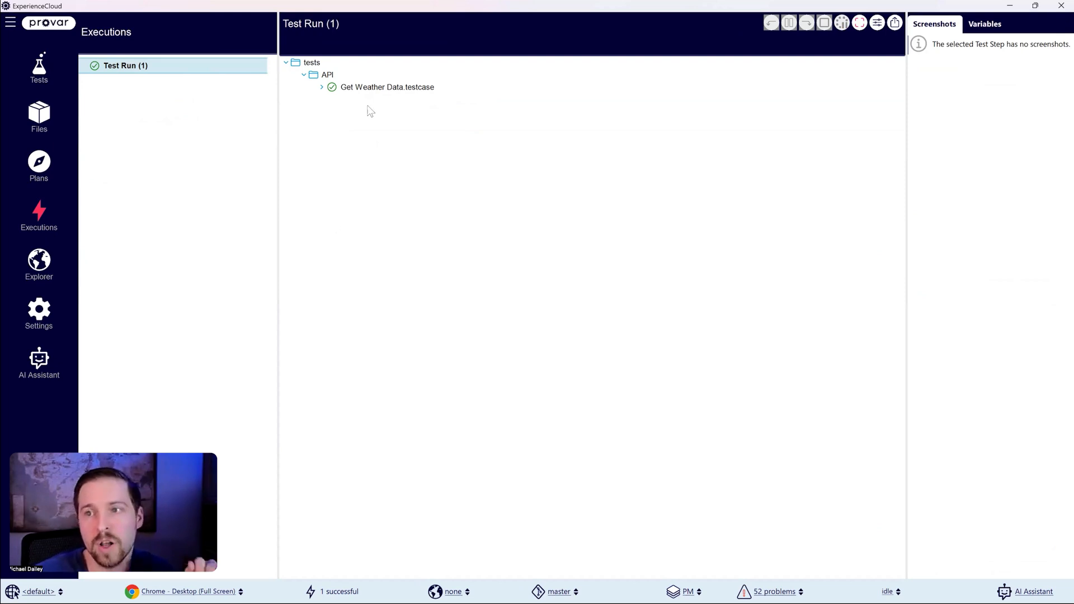
Step: Show the variables of the executed Web Request (REST) step and expand the current weather data in RestResponse
left_click(323, 88)
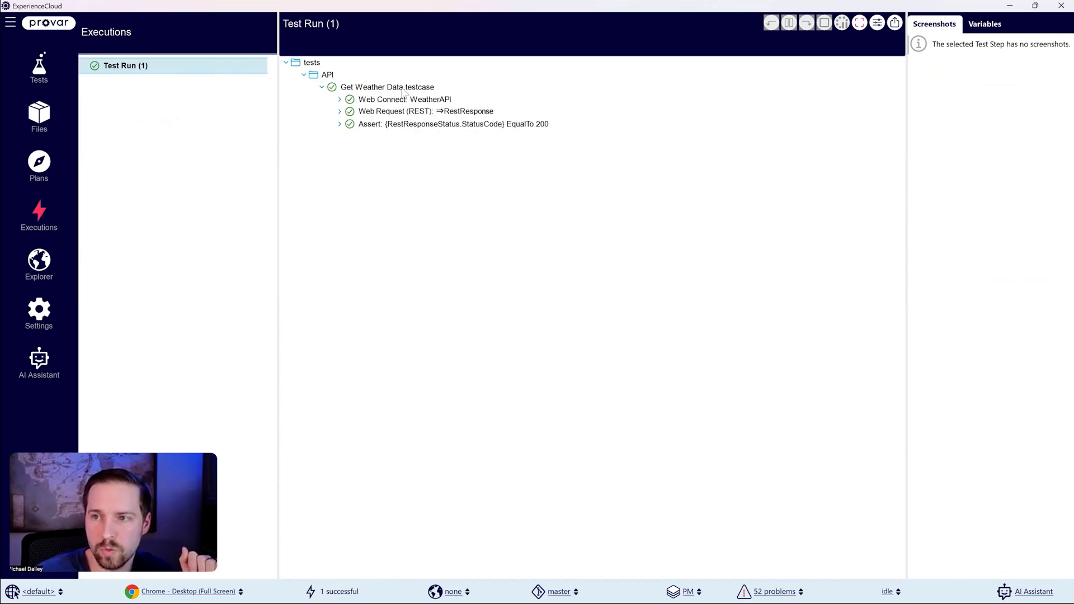
left_click(417, 114)
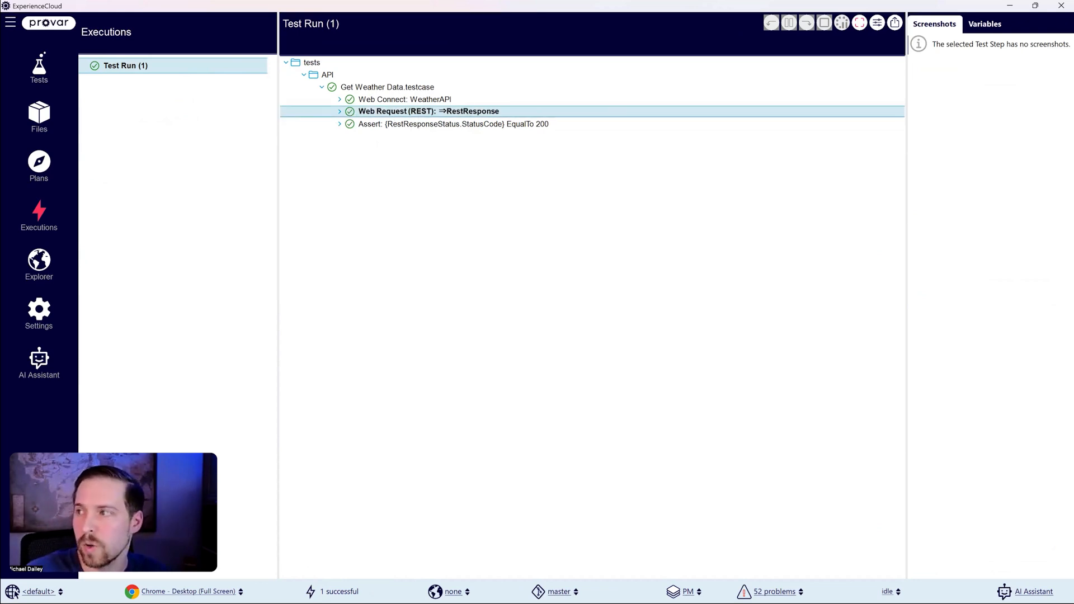
left_click(984, 24)
left_click_drag(906, 102, 816, 114)
left_click(867, 80)
left_click(841, 96)
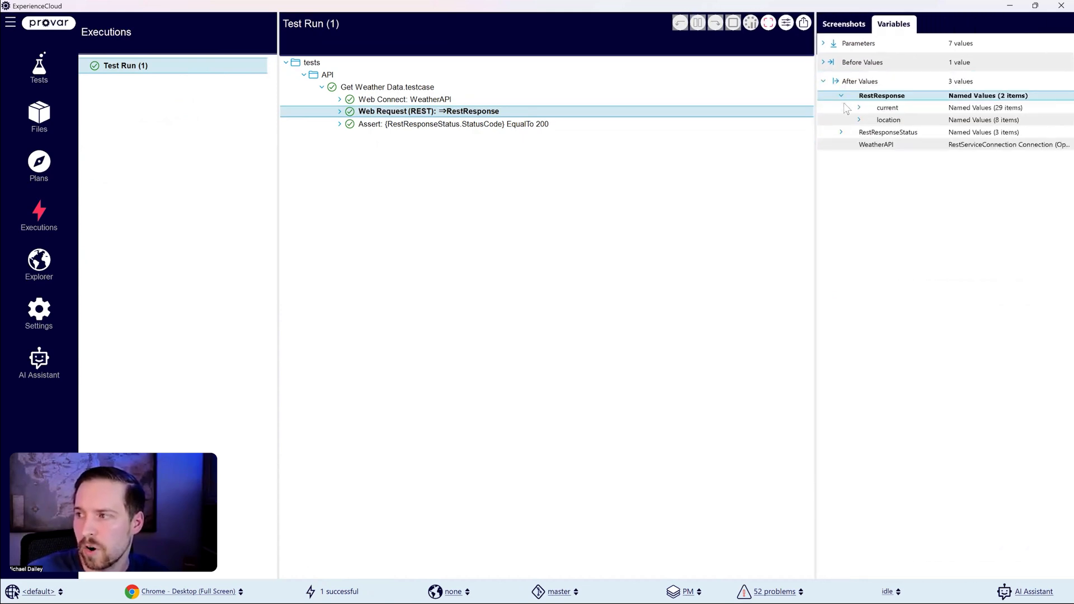
left_click(860, 108)
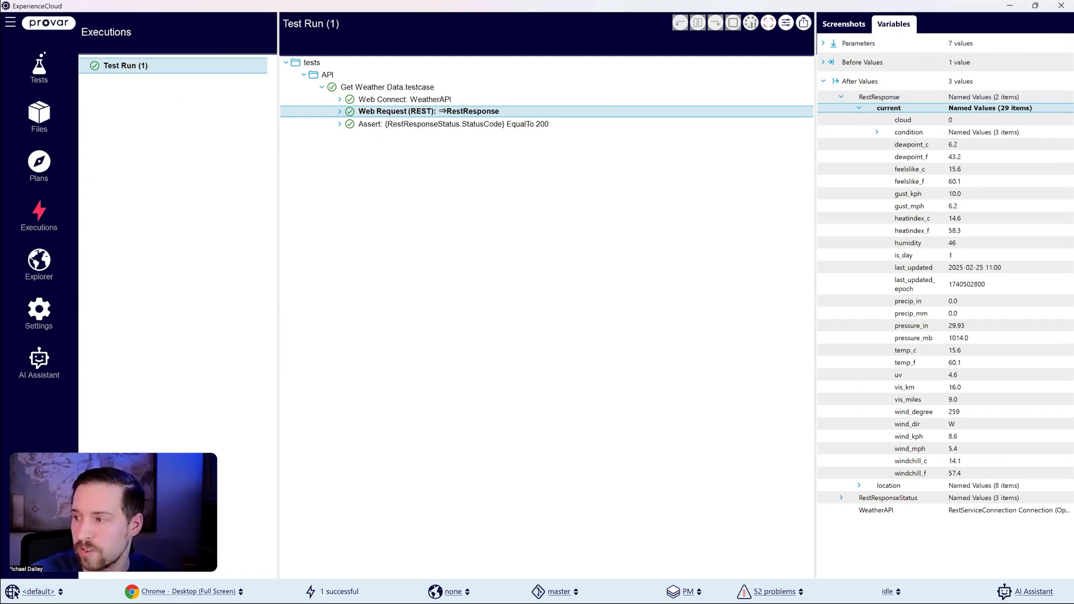
Step: Examine the returned weather condition text, heat index and feels-like temperature in the current weather data
left_click(877, 132)
left_click(919, 168)
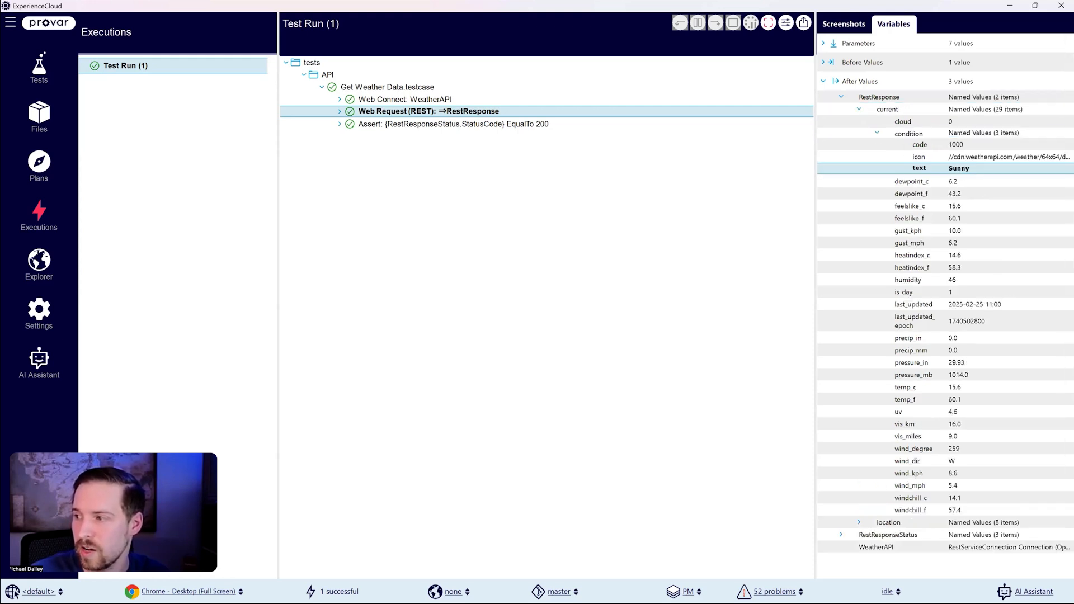
left_click(918, 267)
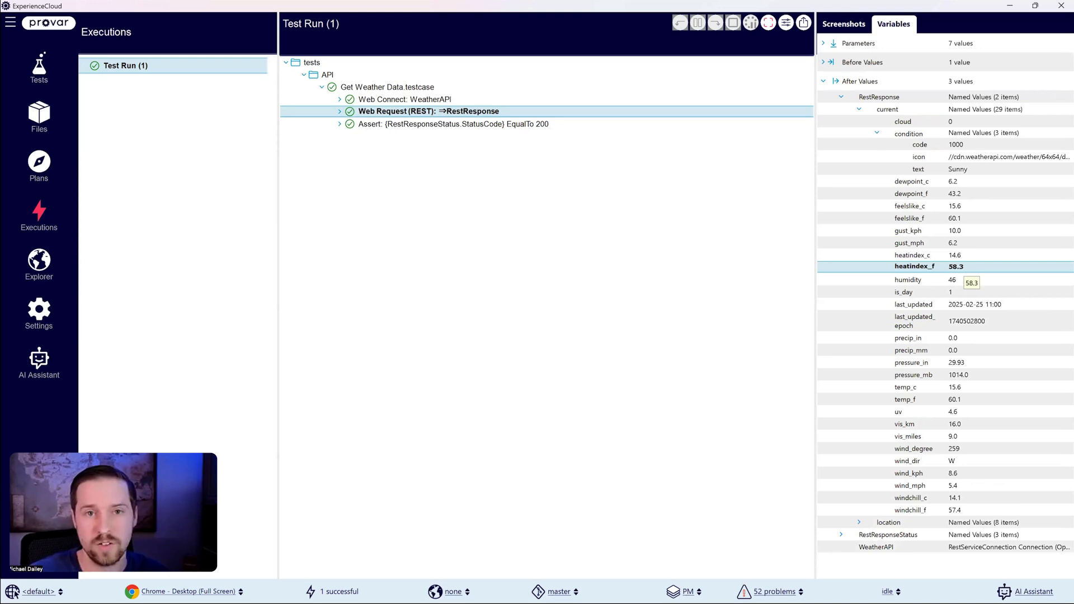
left_click(951, 218)
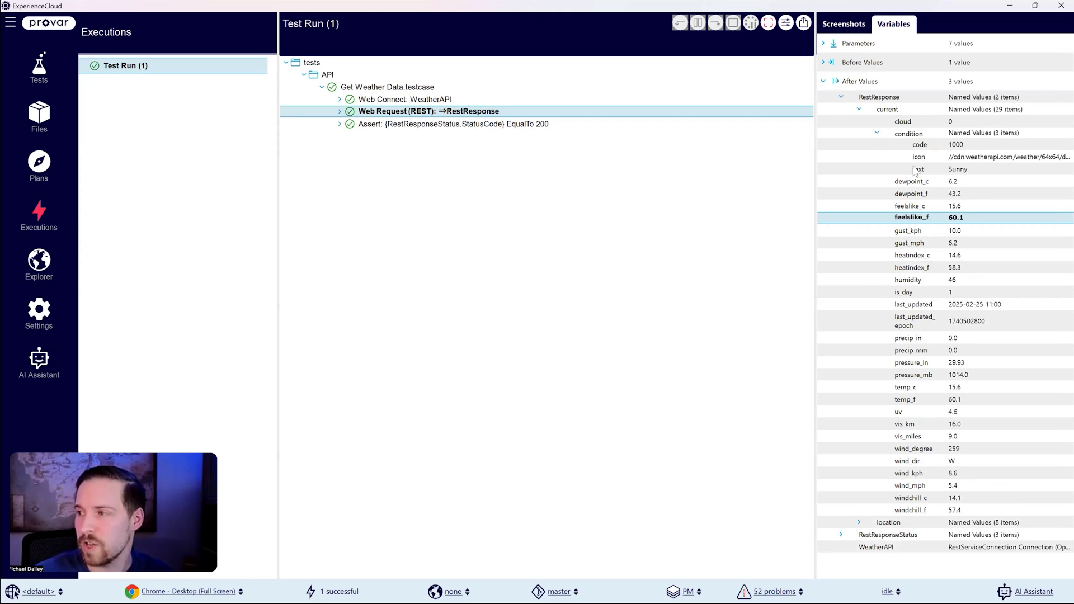
left_click(876, 134)
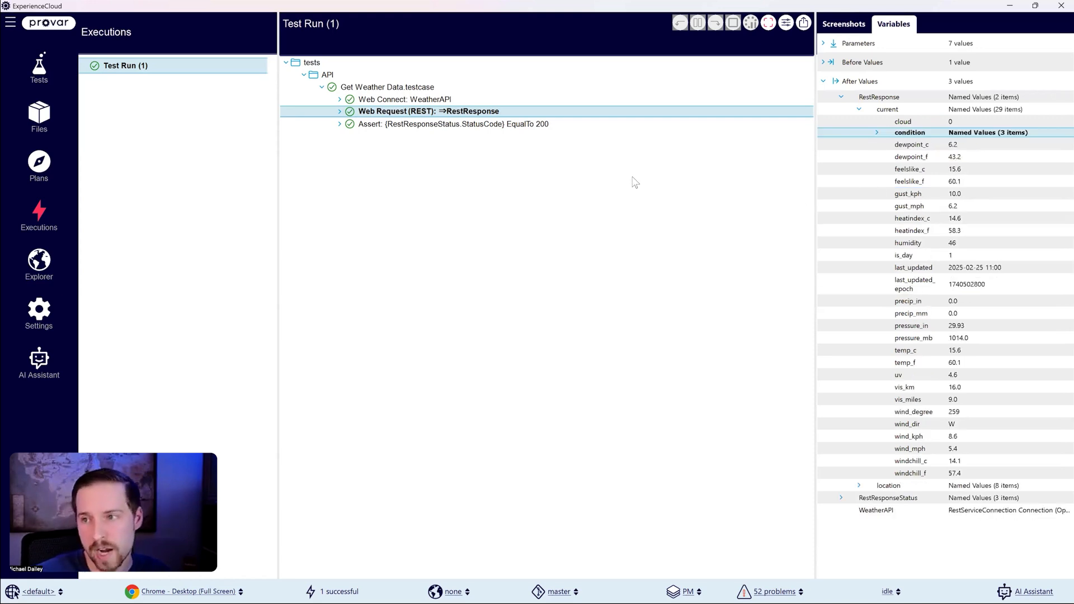
Step: Examine the result details of the executed Assert step in the Get Weather Data test run
left_click(368, 127)
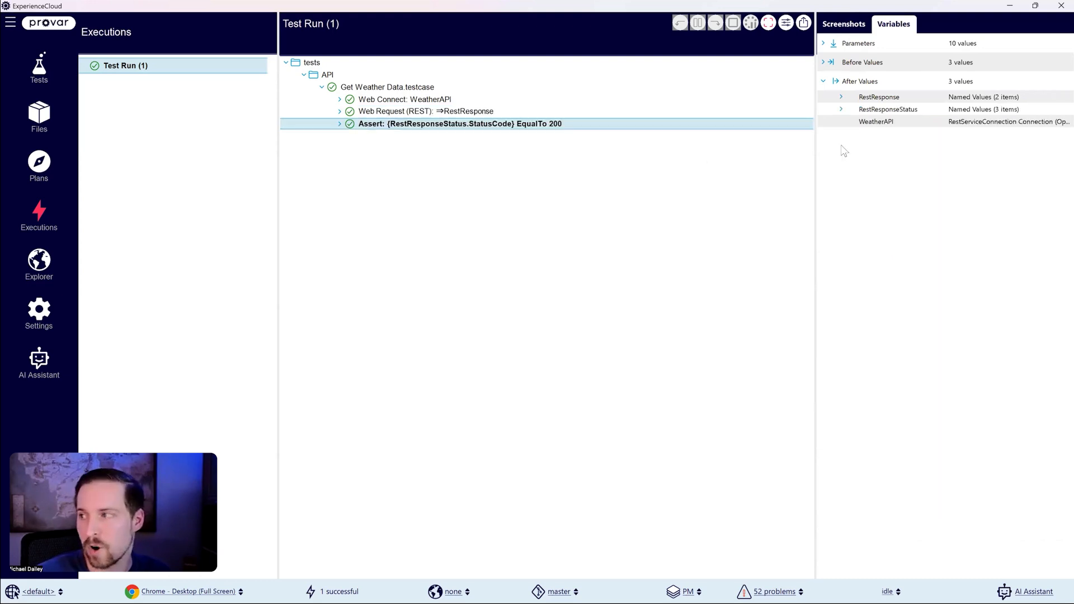
left_click(339, 124)
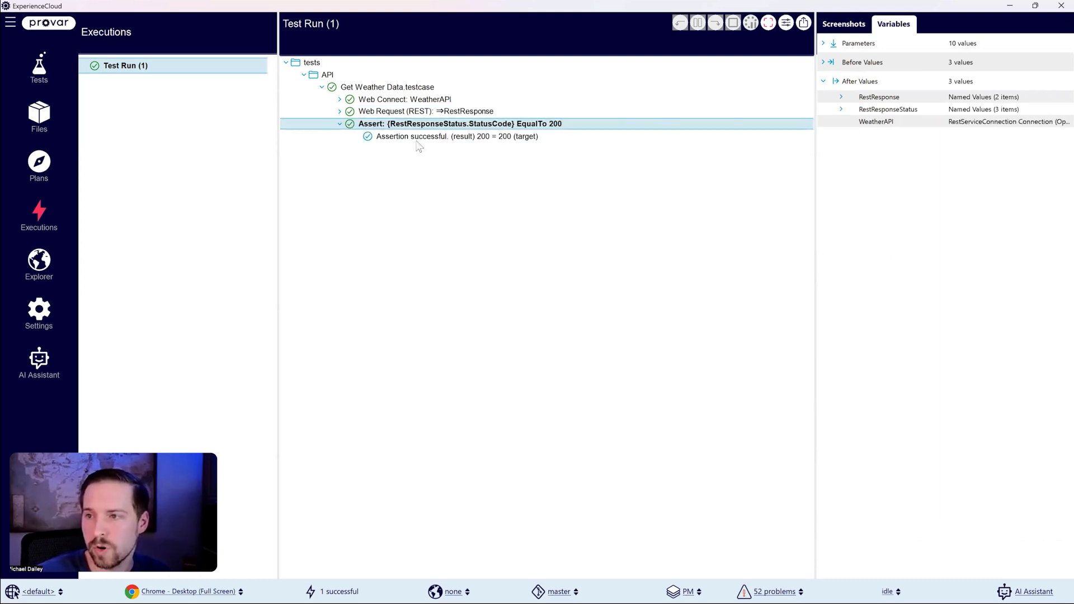
left_click(425, 137)
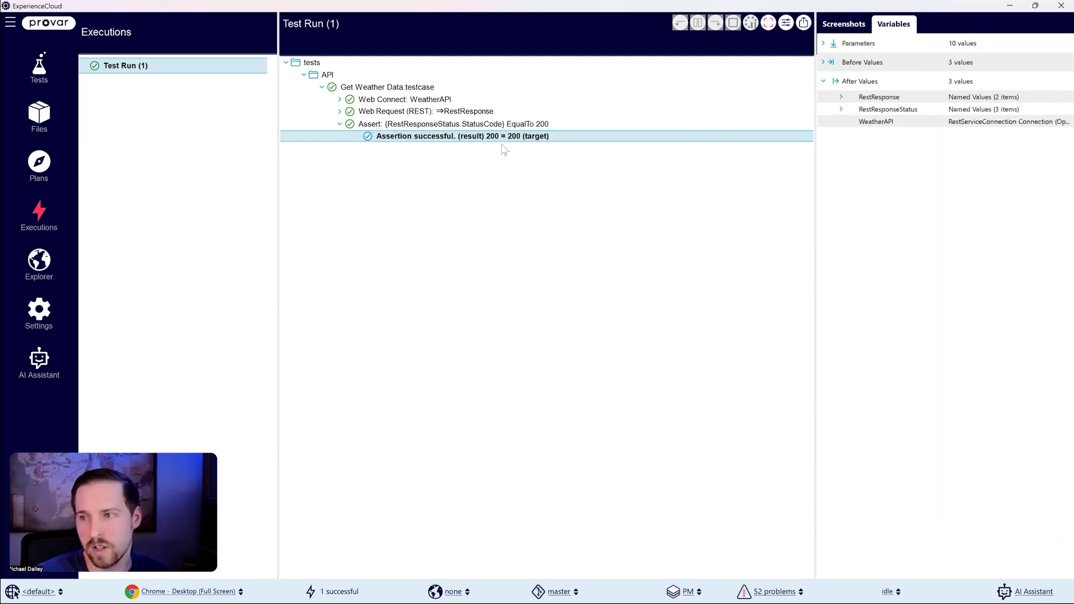
left_click(339, 125)
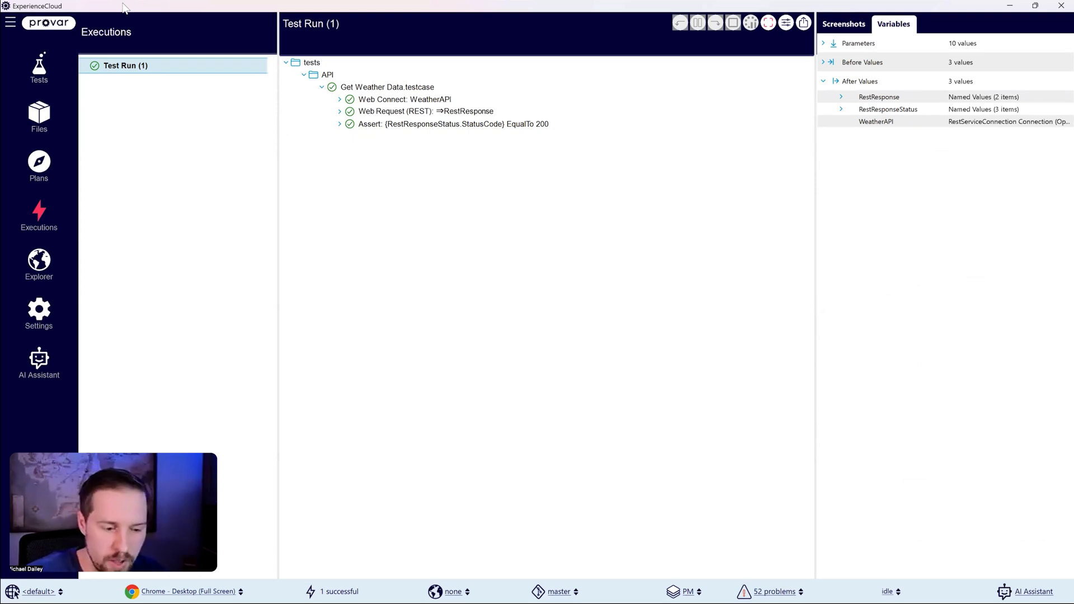
Step: Return to the tests, select the Test Step Generation test case and launch it in Test Builder
left_click(40, 68)
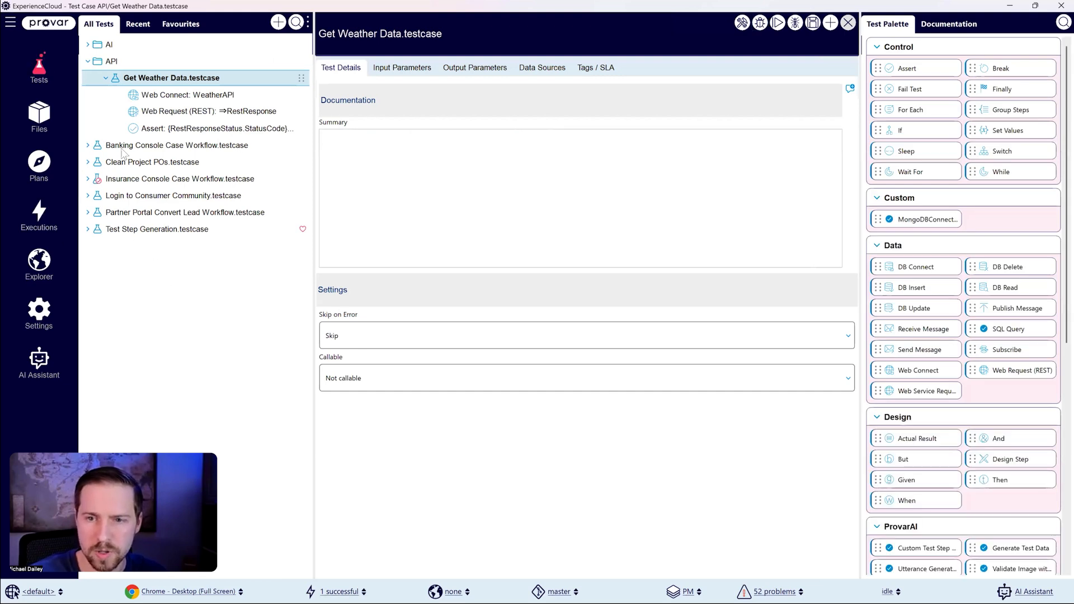
left_click(154, 230)
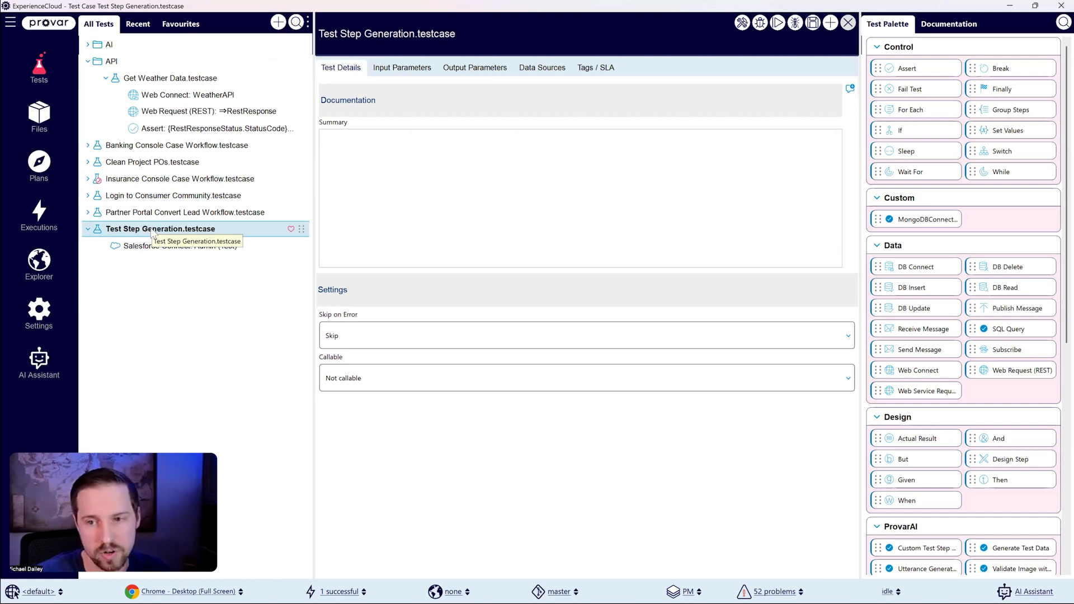
left_click(742, 23)
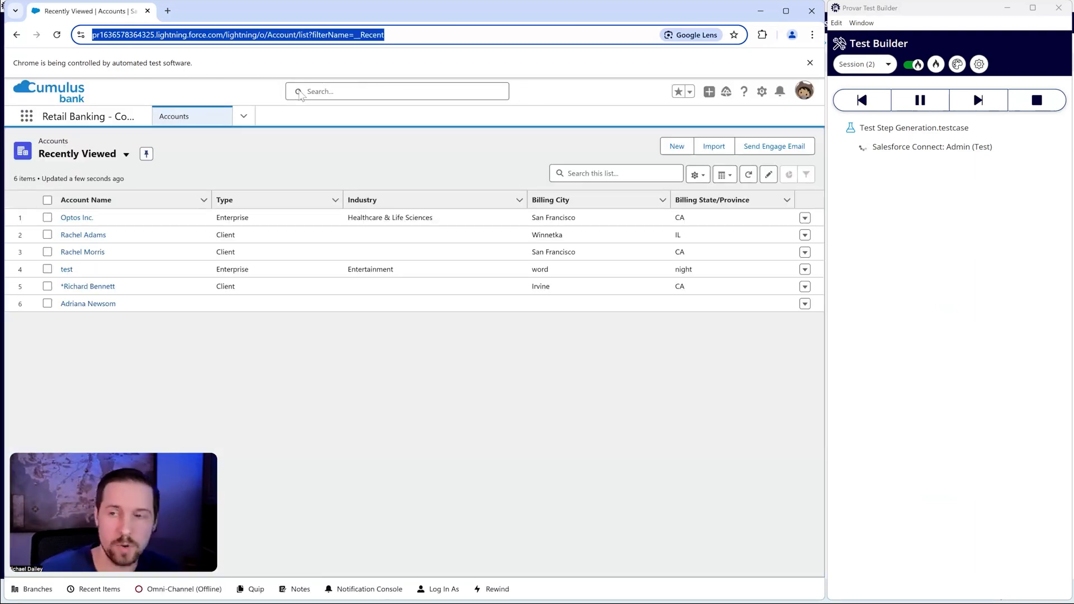
left_click(867, 297)
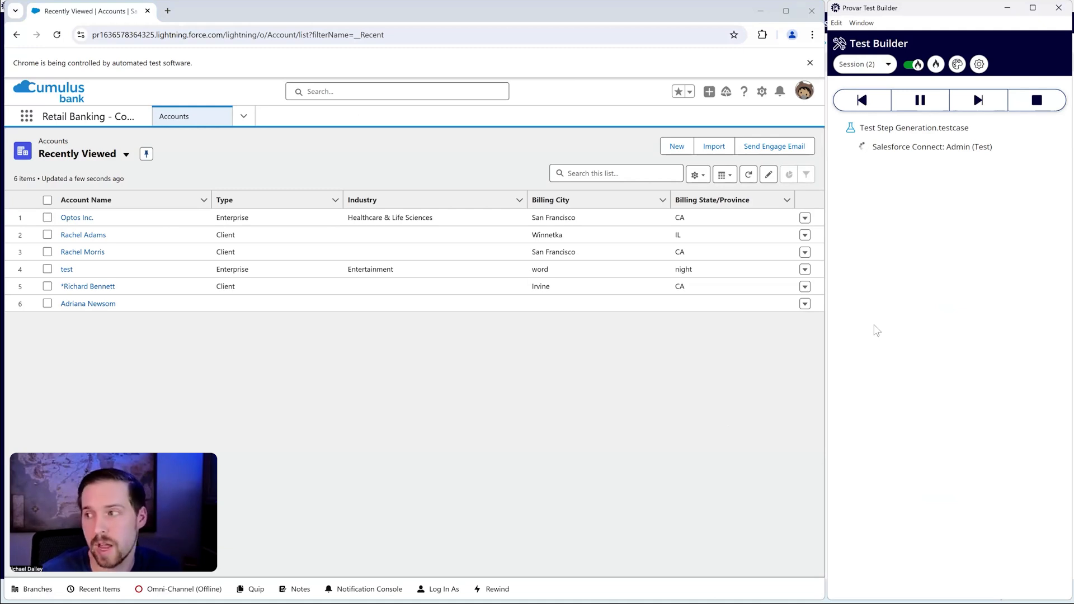
left_click(911, 149)
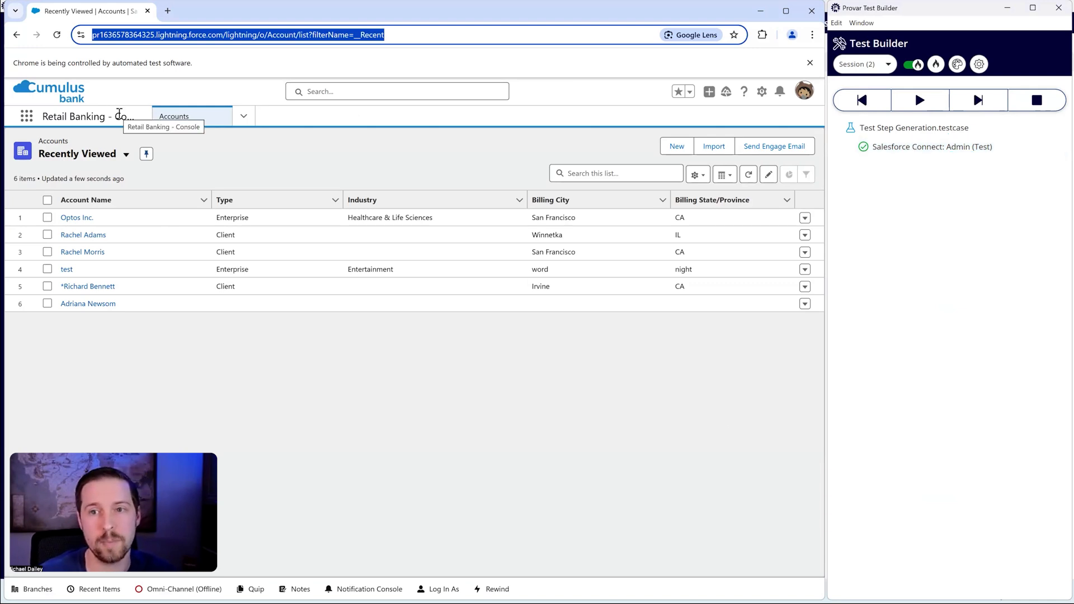
left_click(151, 91)
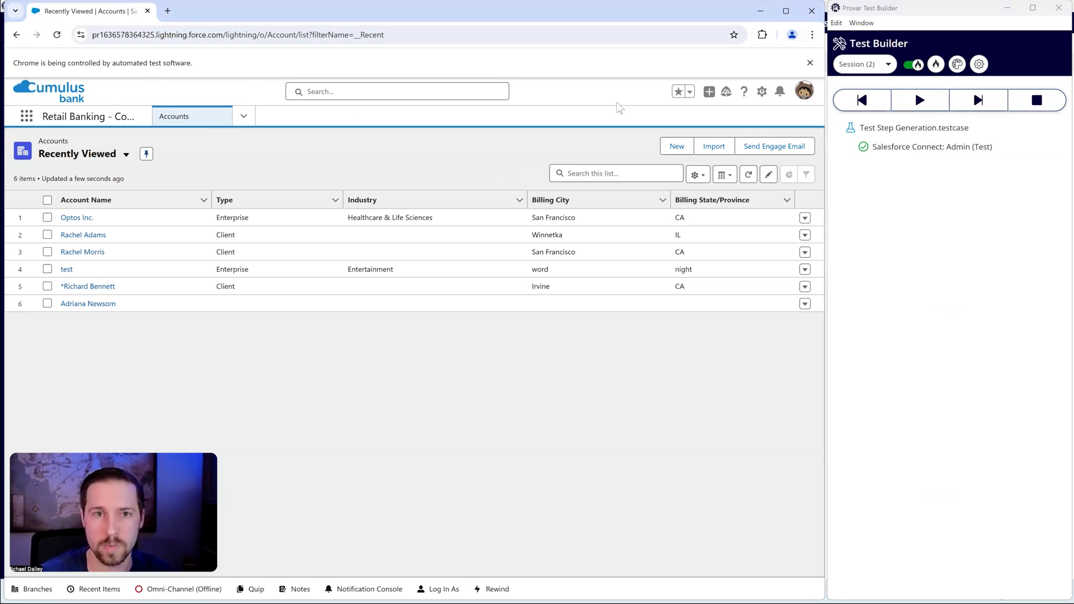
left_click(887, 160)
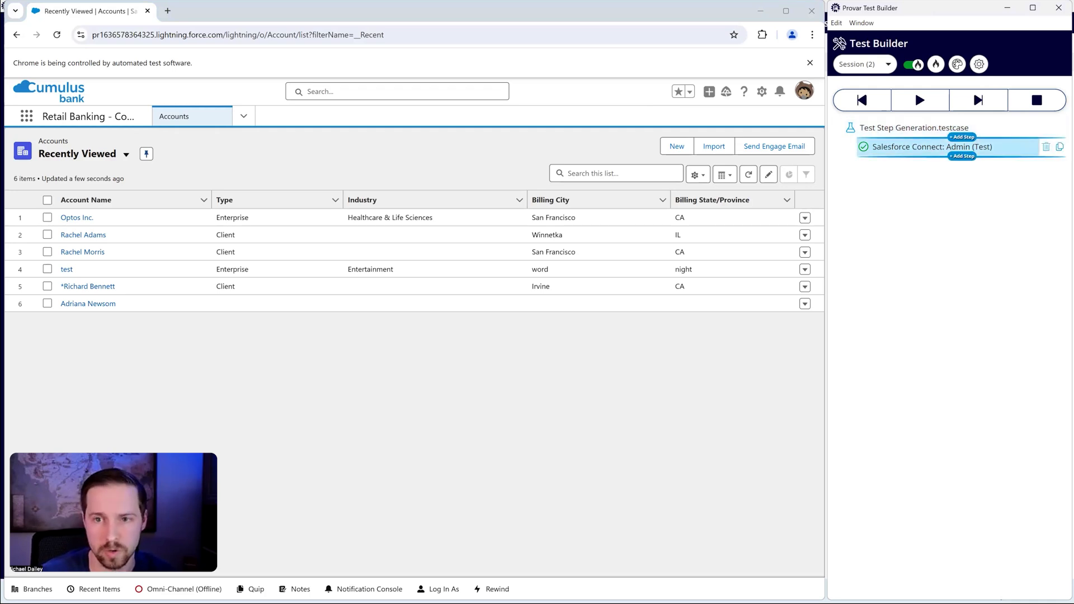
left_click(916, 131)
left_click(250, 166)
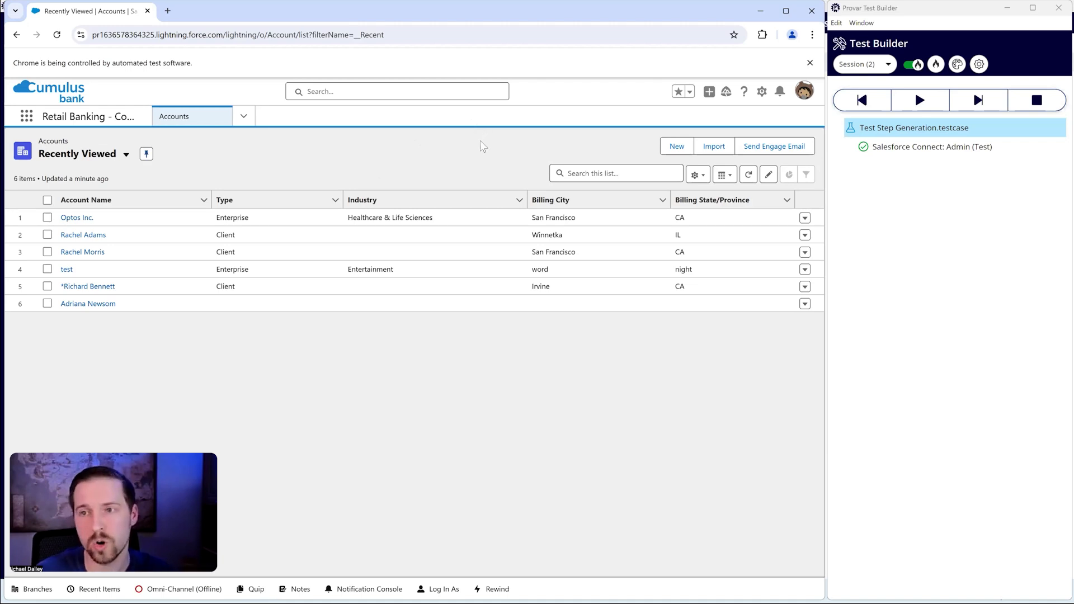
Step: Add a test step with the Click interaction for the New button of the Accounts list, and execute it
right_click(666, 148)
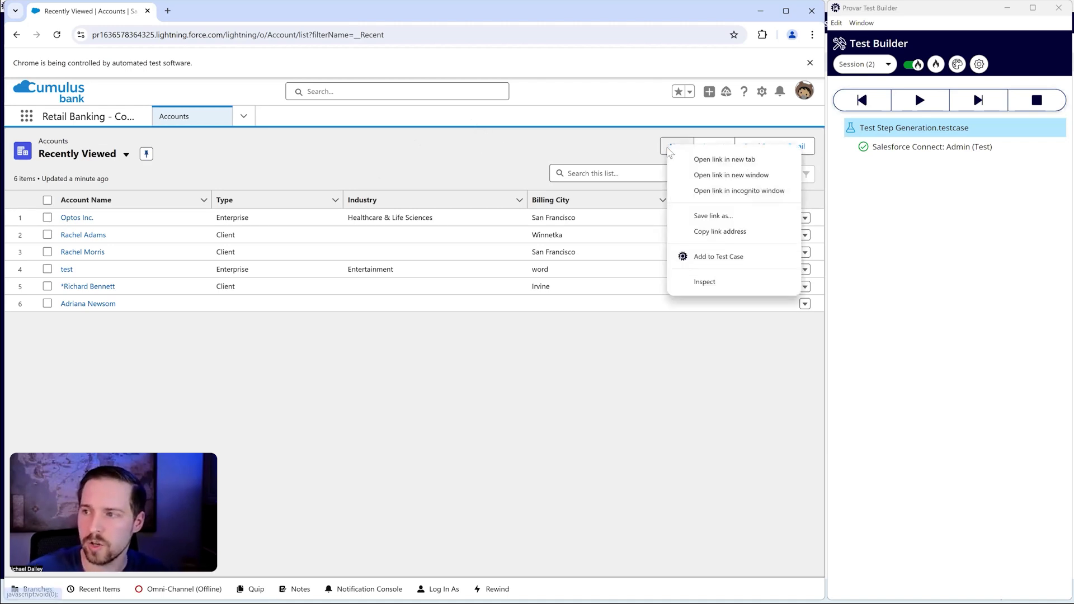
left_click(710, 259)
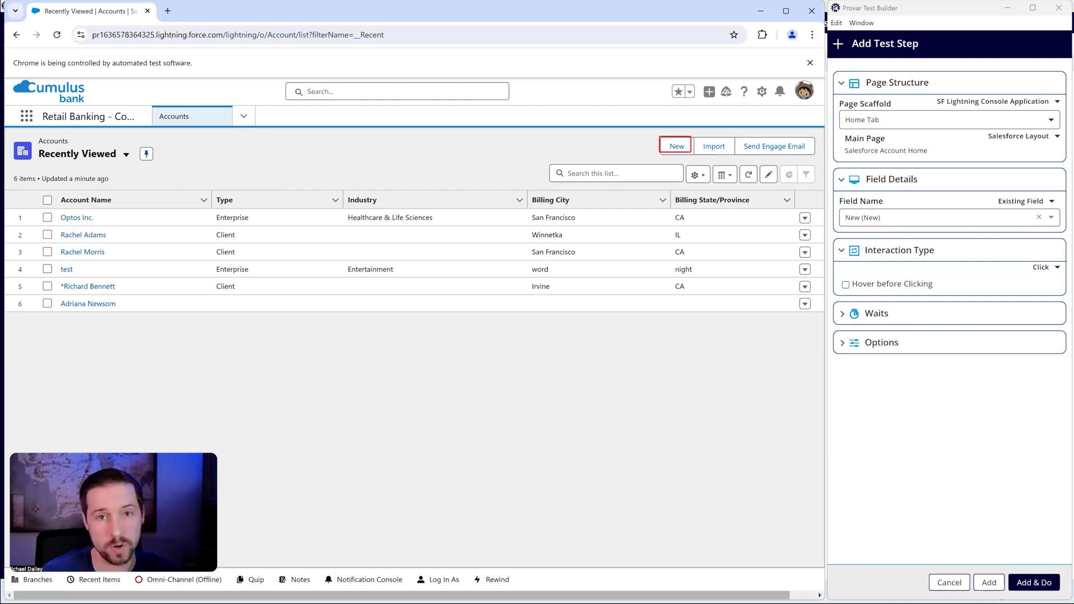
left_click(1042, 267)
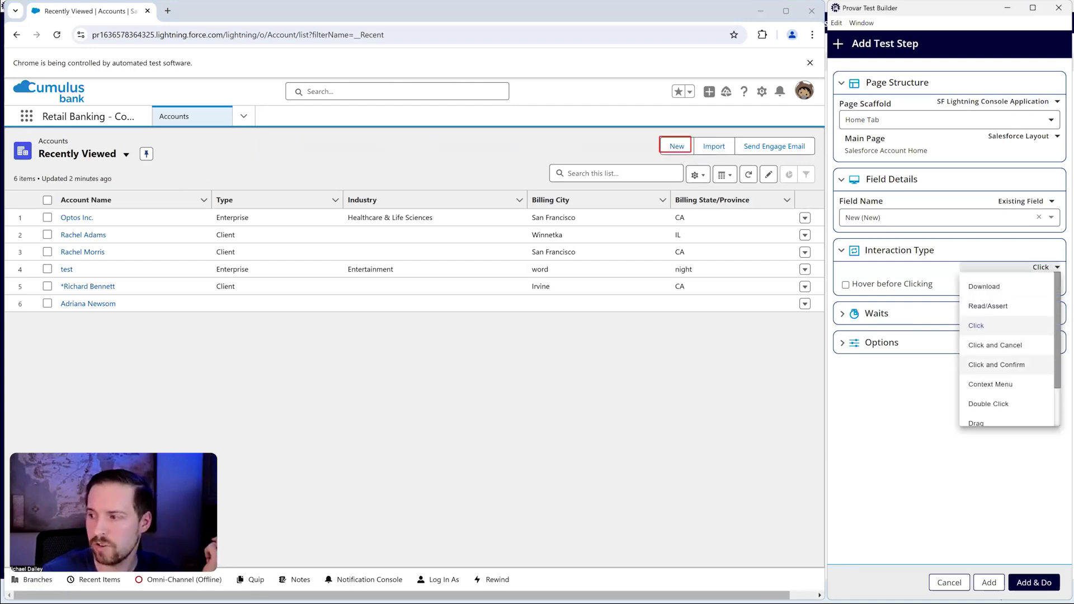
scroll(1006, 365, "down", 1)
left_click(919, 501)
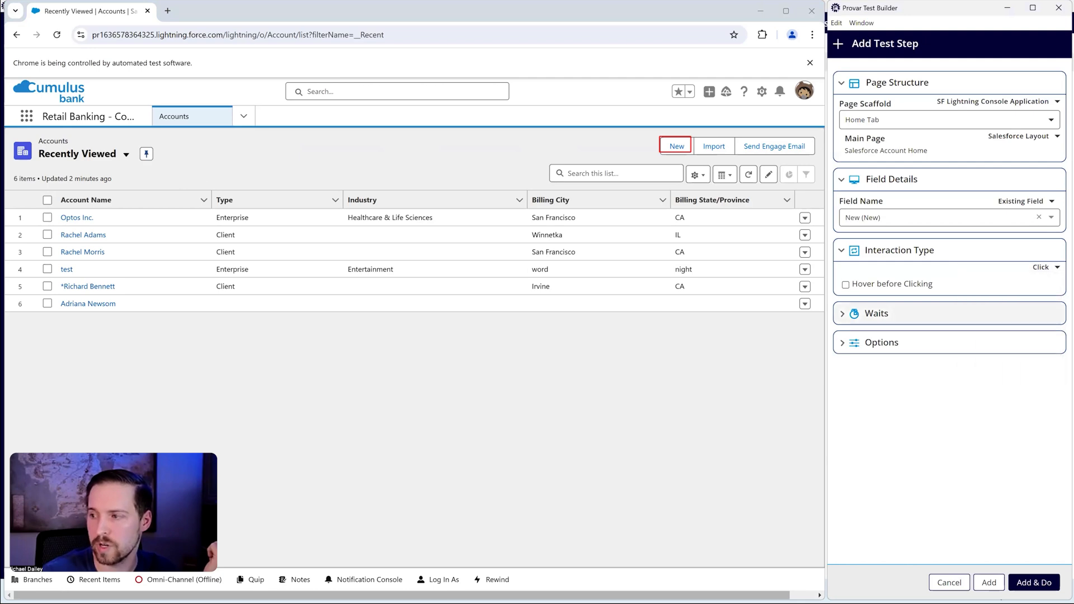
left_click(903, 344)
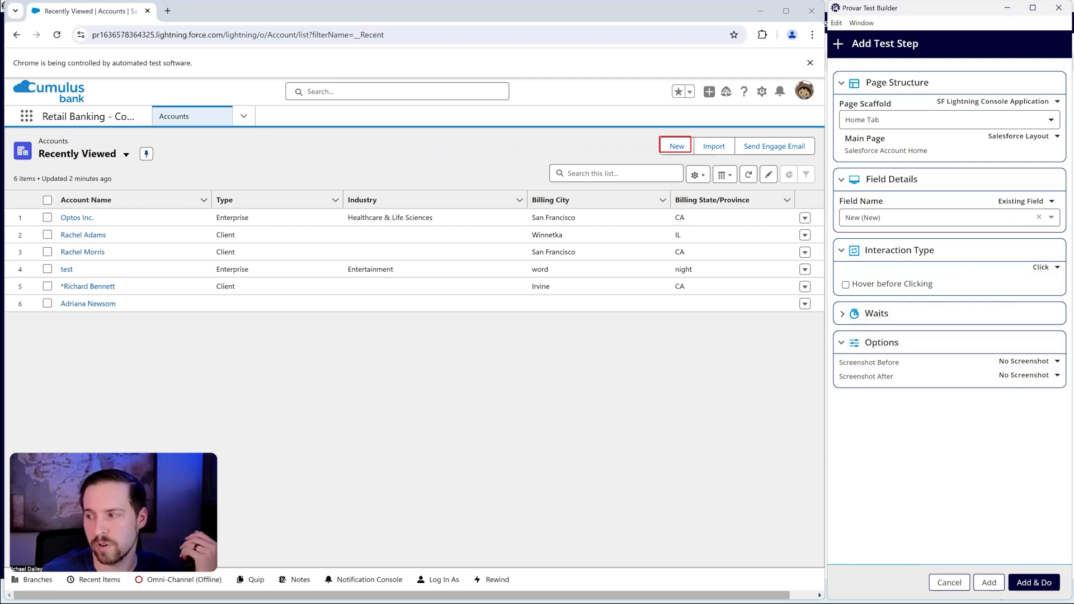
left_click(902, 342)
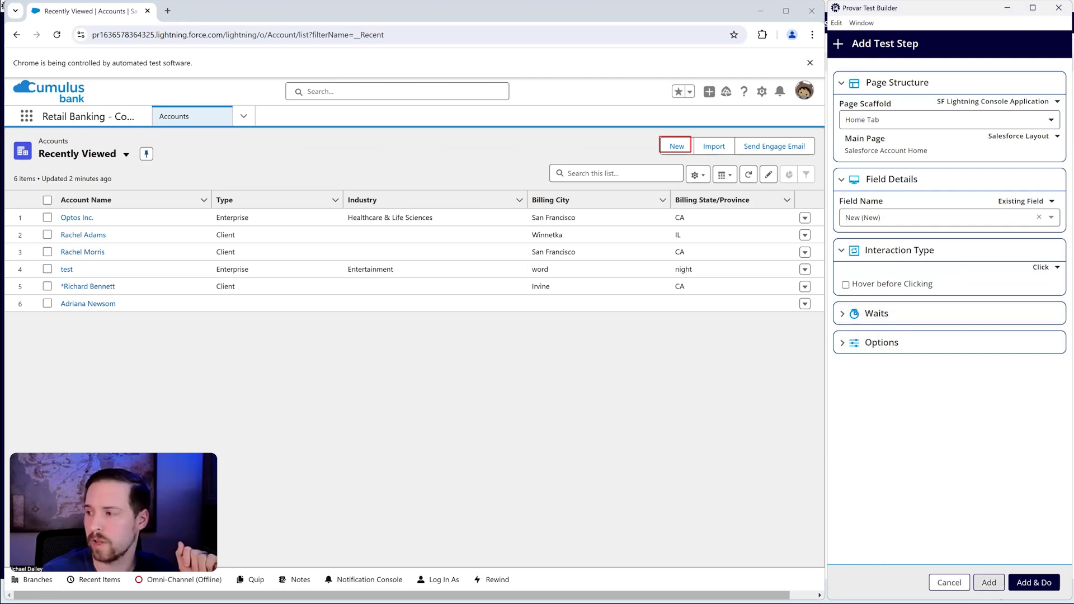
left_click(1034, 583)
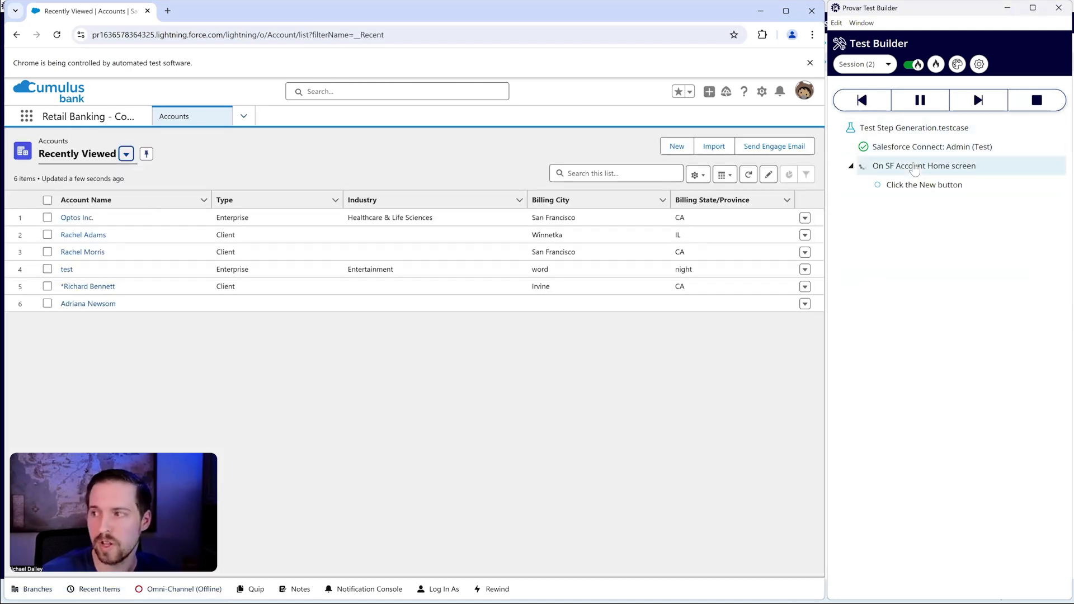
left_click(914, 169)
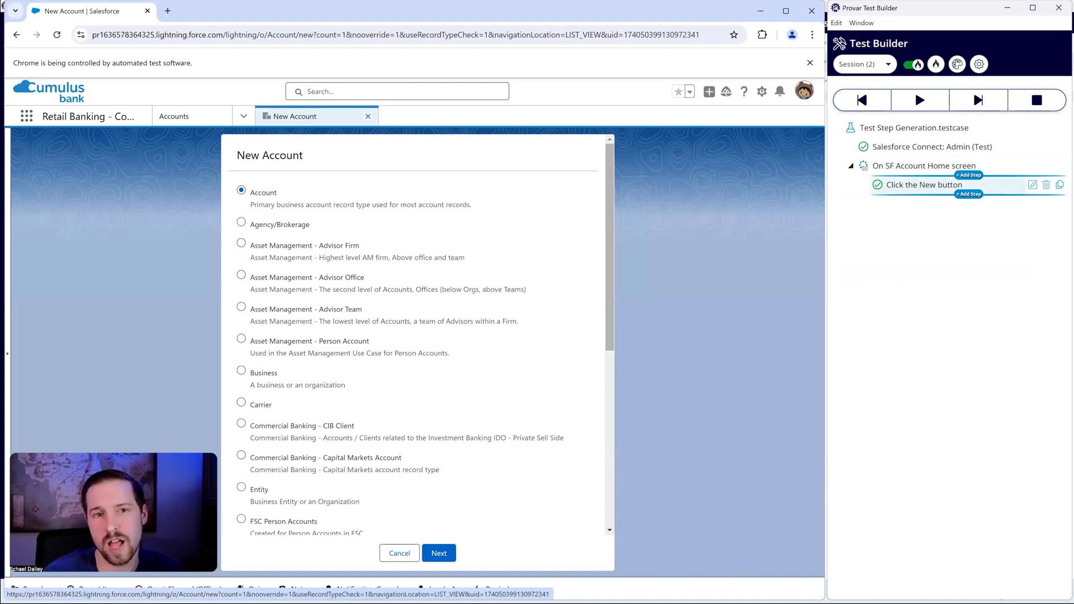
left_click(887, 167)
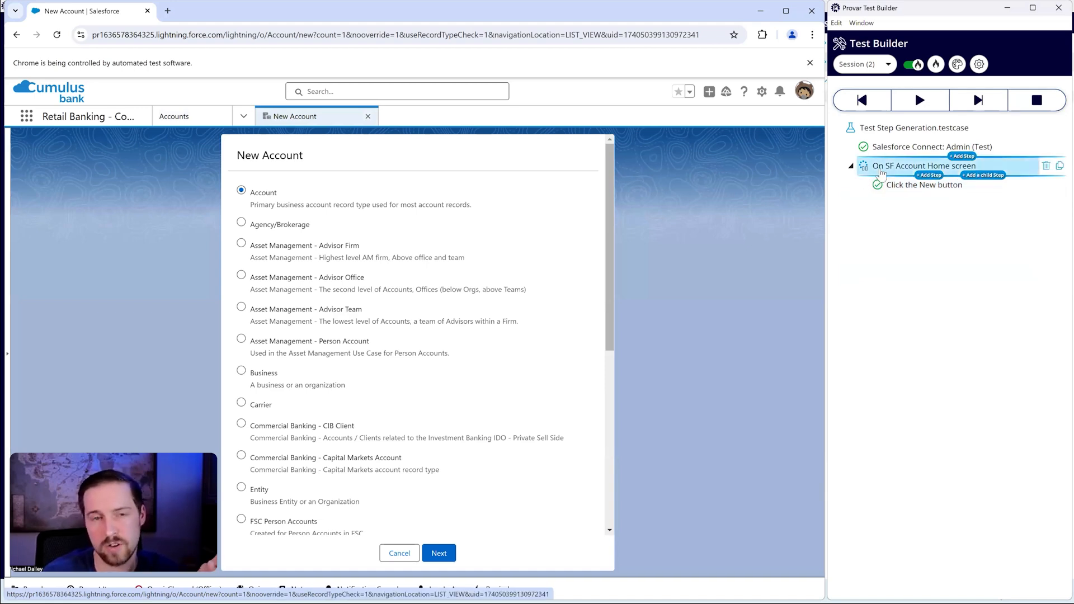
left_click(901, 193)
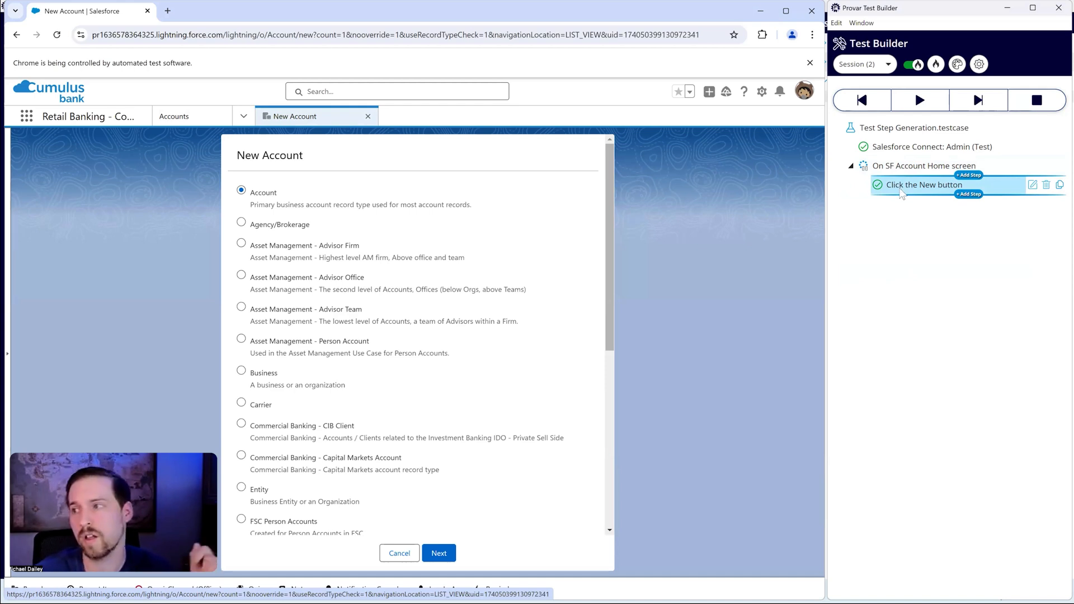
left_click(874, 167)
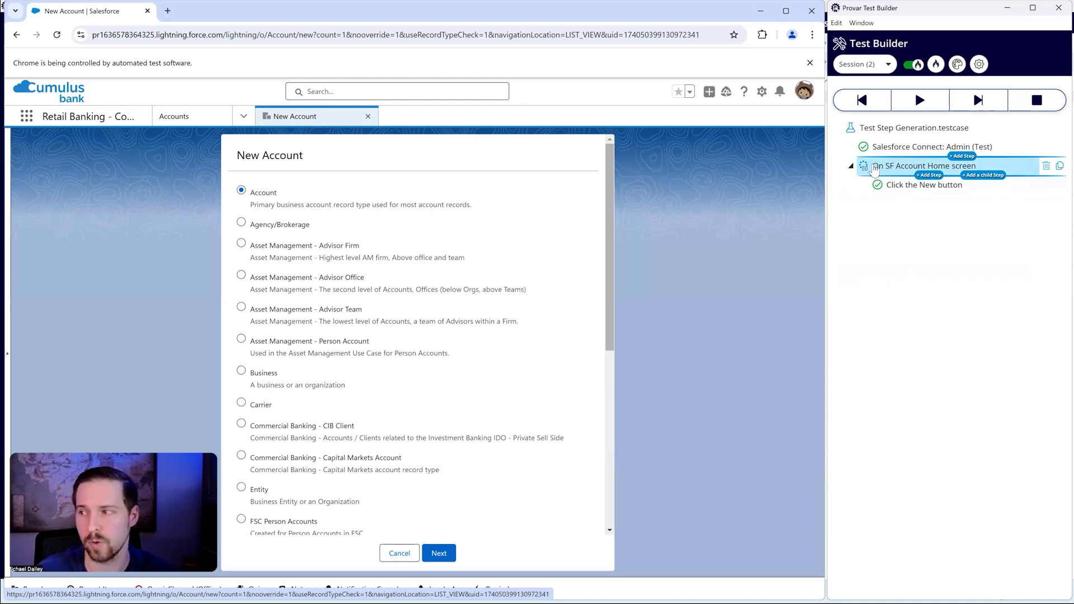
left_click(883, 132)
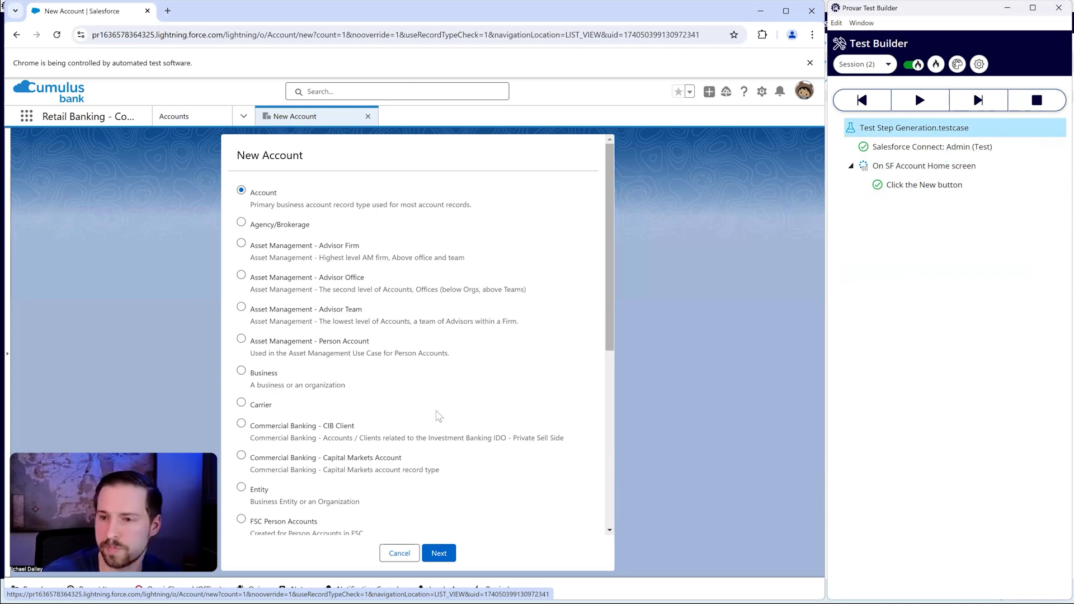
right_click(242, 246)
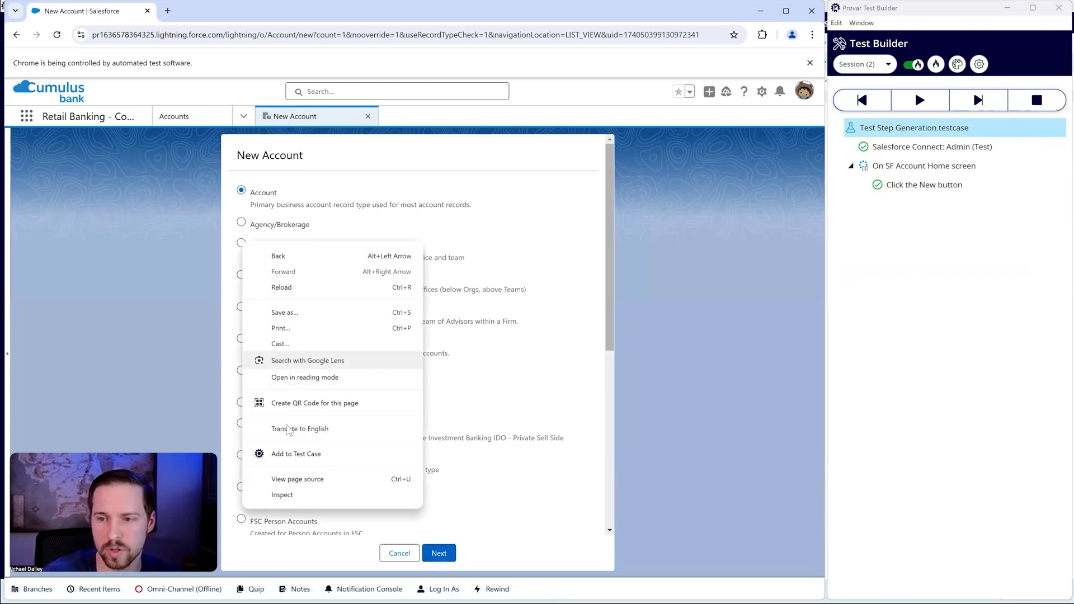
left_click(291, 518)
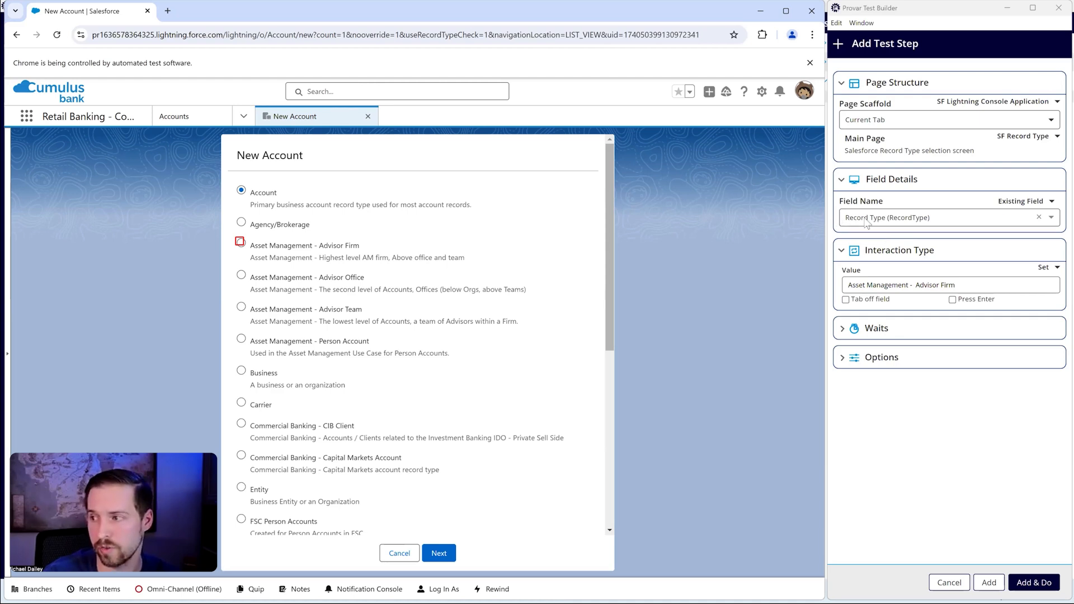
left_click_drag(954, 285, 719, 285)
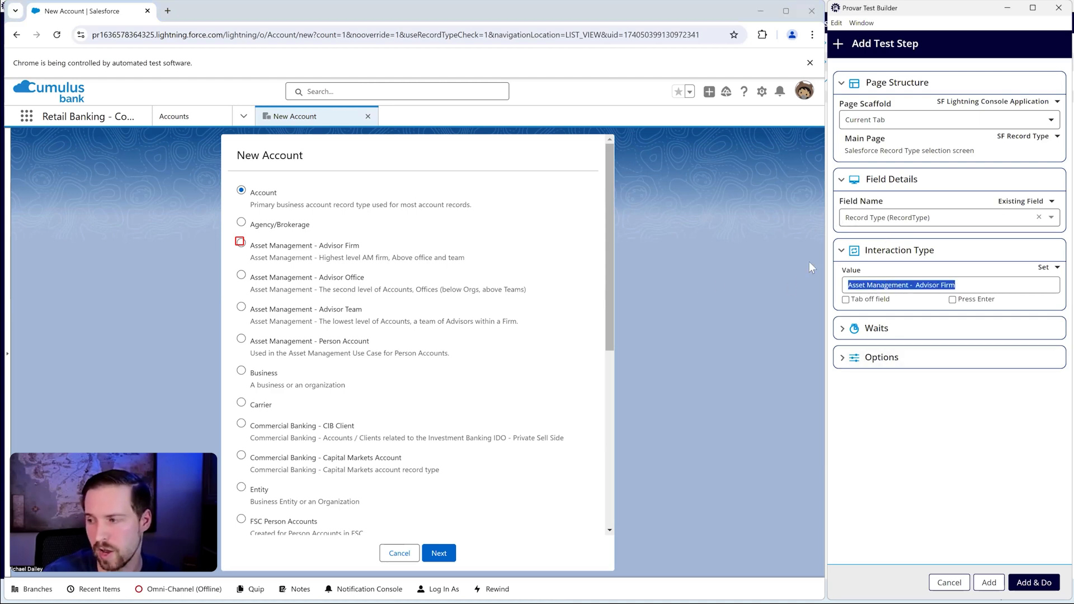
left_click(241, 223)
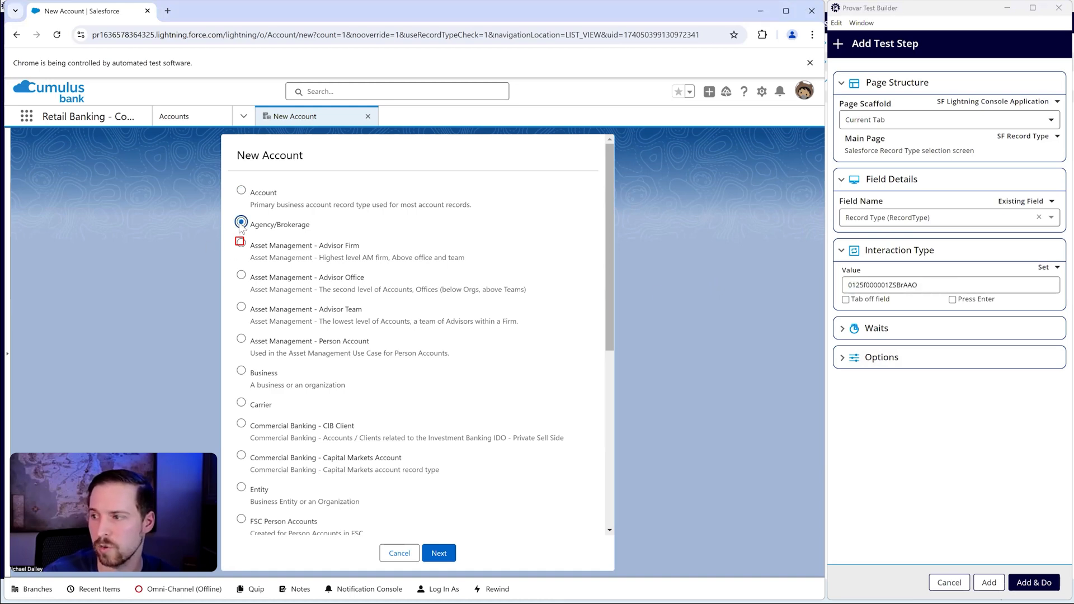
left_click(241, 243)
left_click(949, 582)
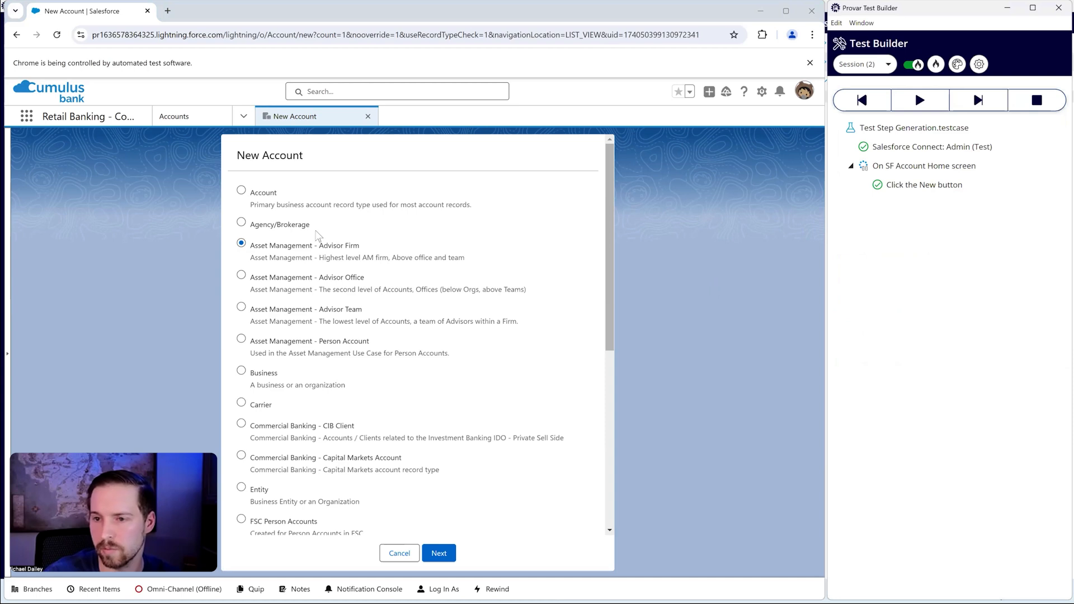
Step: Add a test step that sets the new account's Record Type to Account, and execute it
right_click(241, 192)
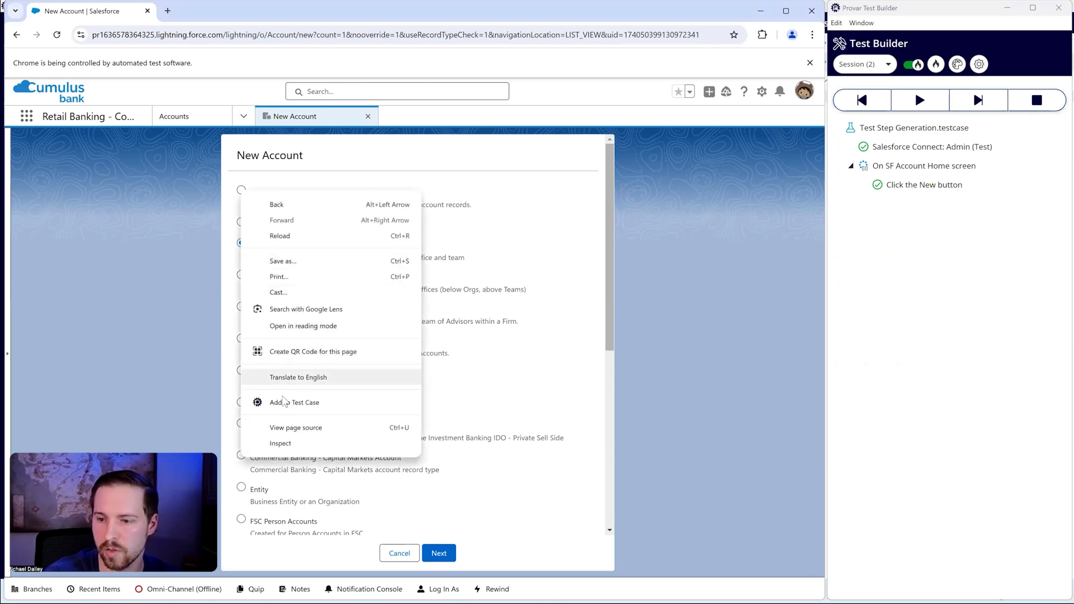
left_click(280, 402)
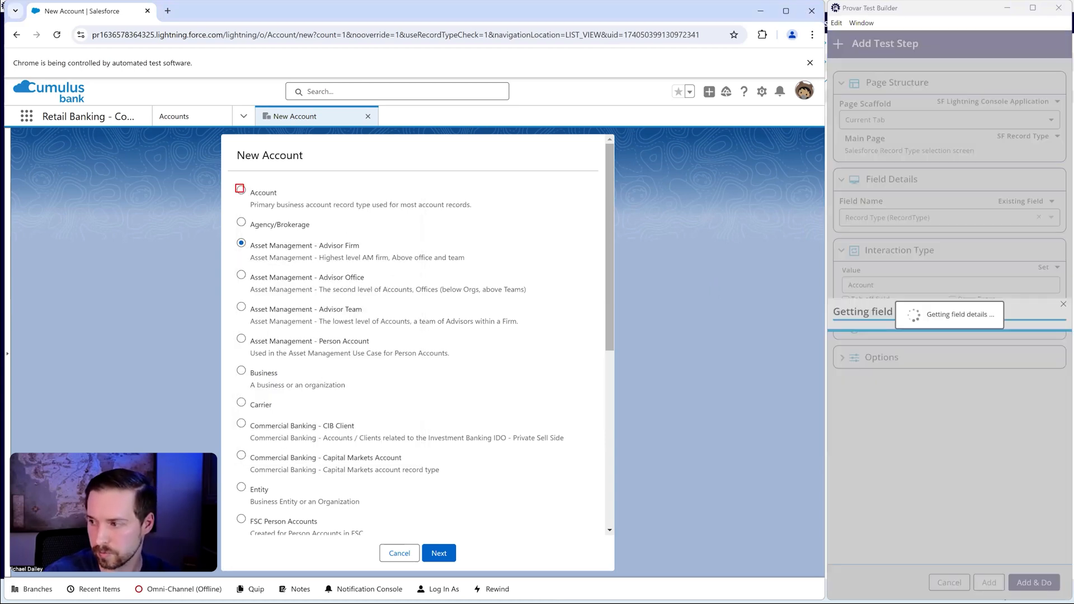
left_click(1033, 582)
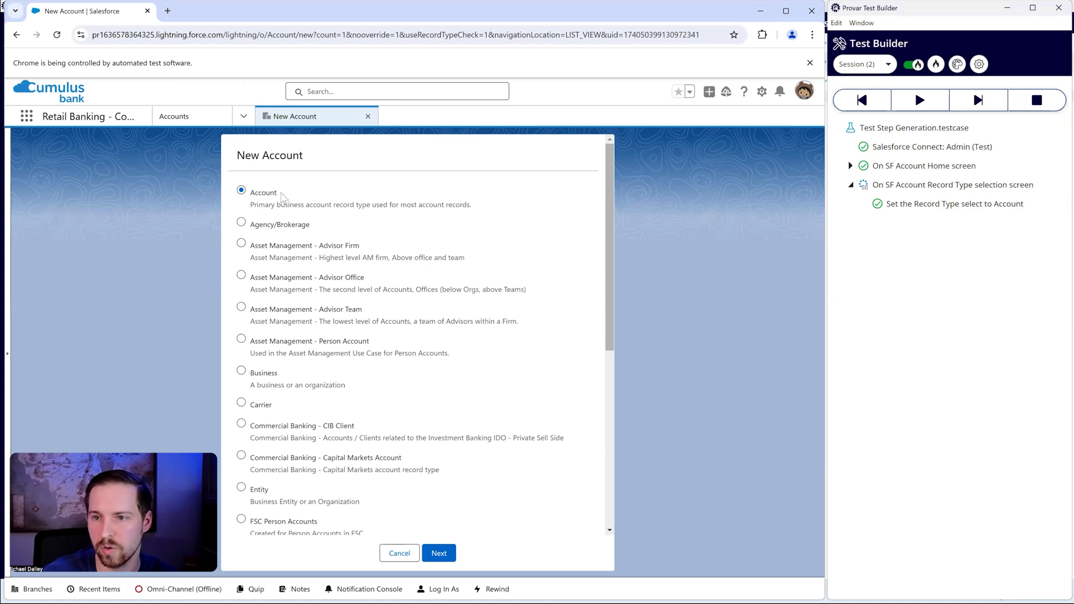
Step: Add a test step with the Click interaction for the Next button of the record type selection, and execute it
right_click(445, 553)
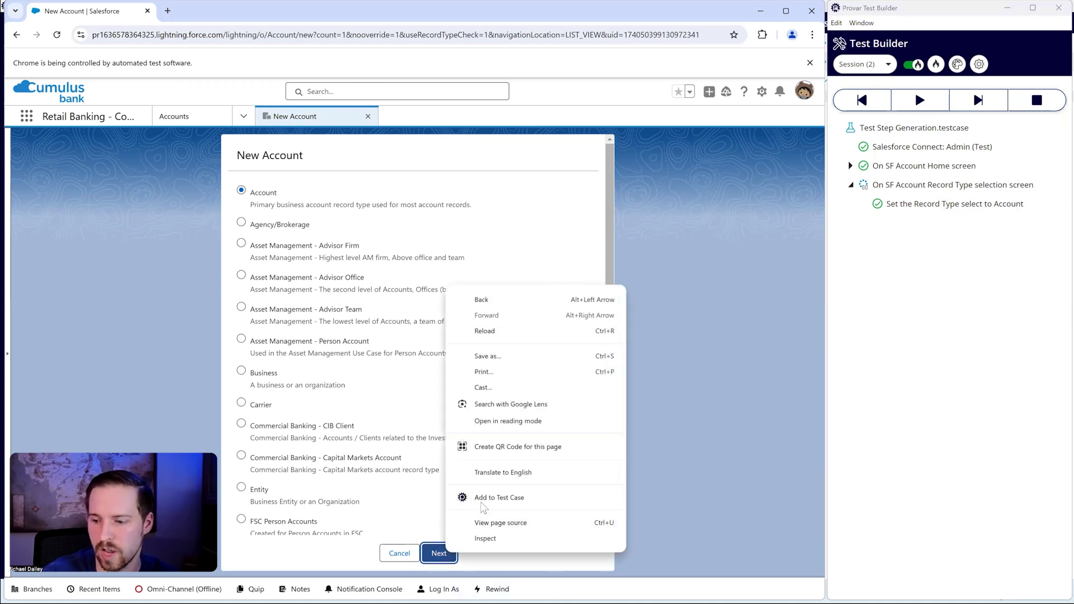
left_click(482, 502)
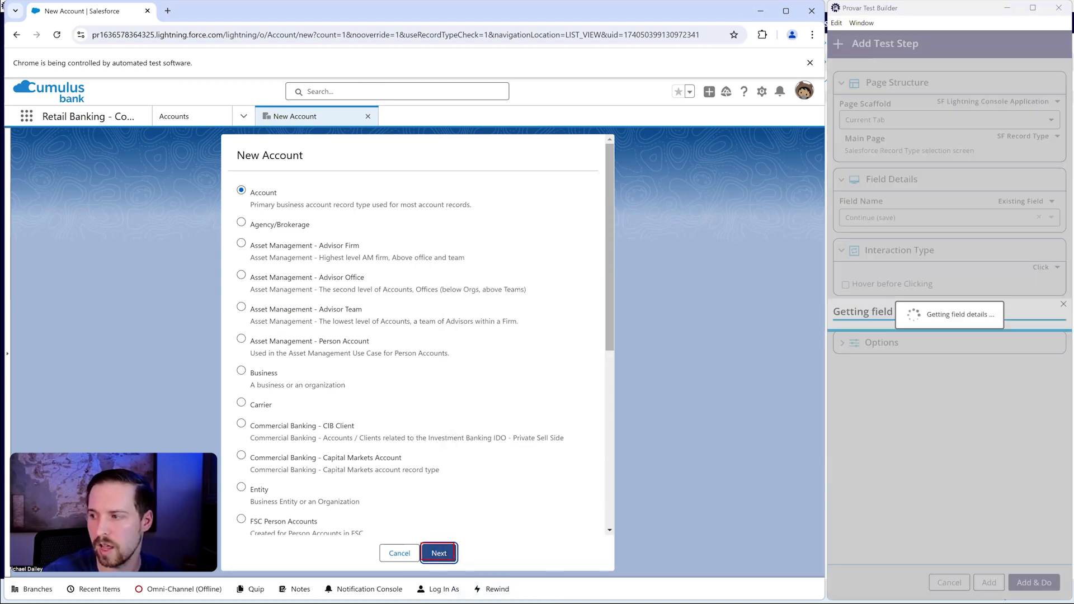
left_click(1033, 583)
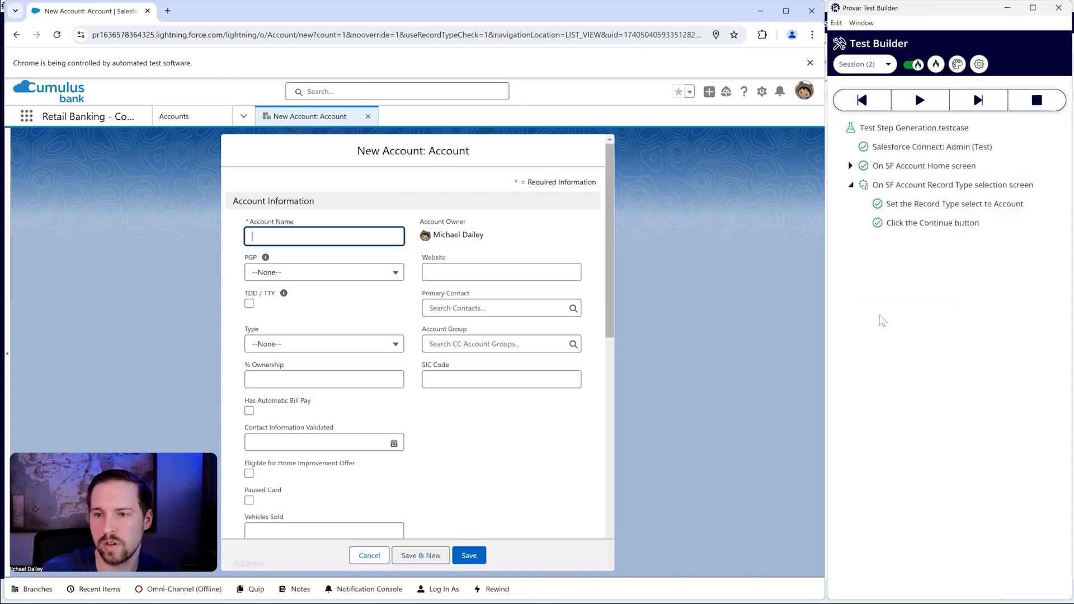
Step: Look through the New Account form and start adding a test step for its Account Name field
scroll(386, 280, "down", 5)
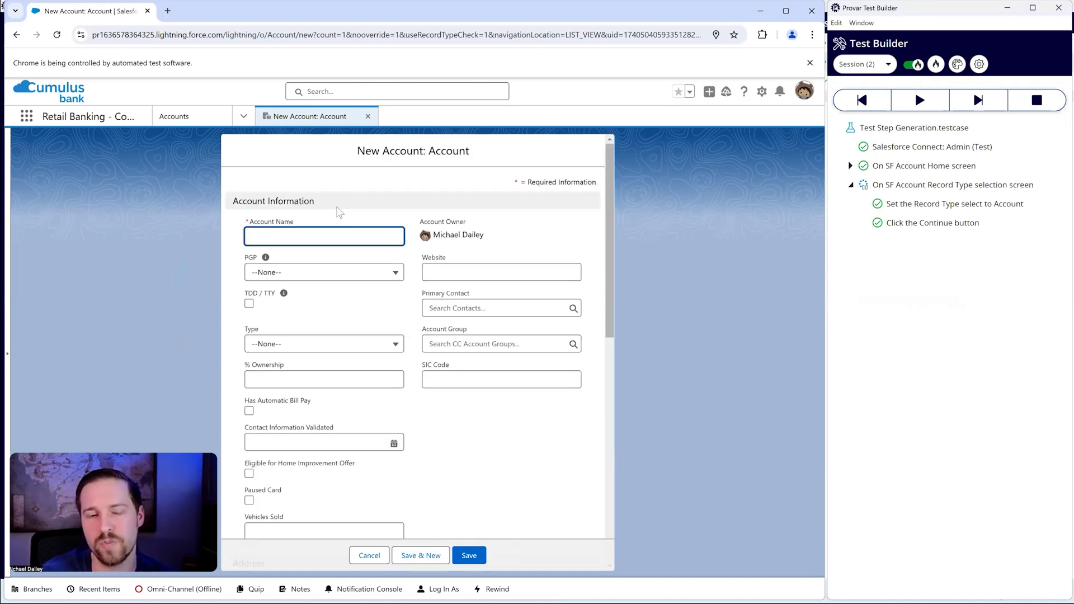
scroll(436, 385, "down", 9)
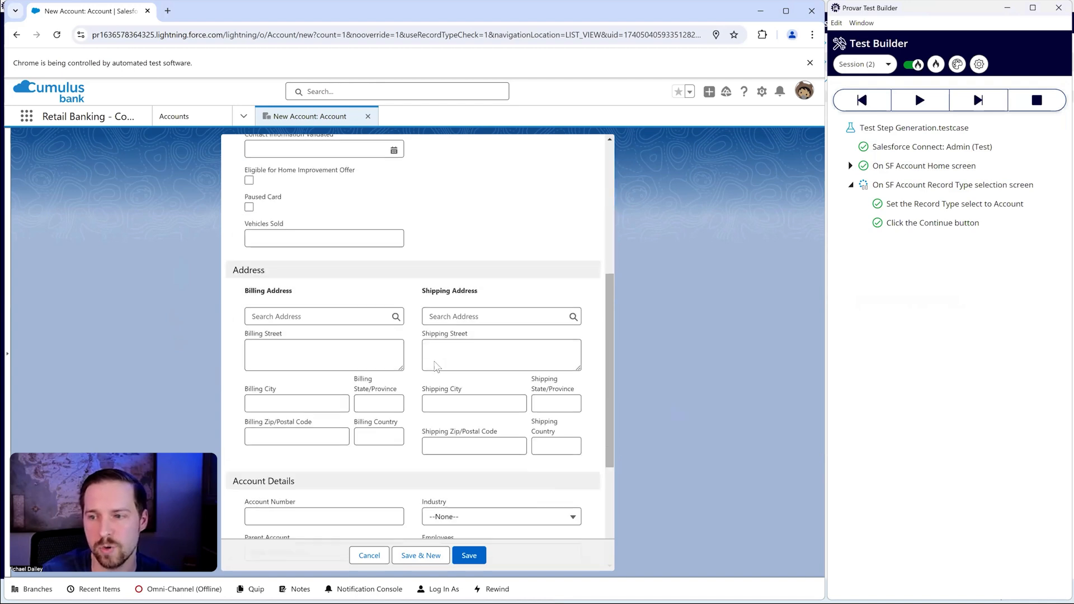
scroll(436, 380, "up", 9)
left_click(334, 234)
left_click(327, 205)
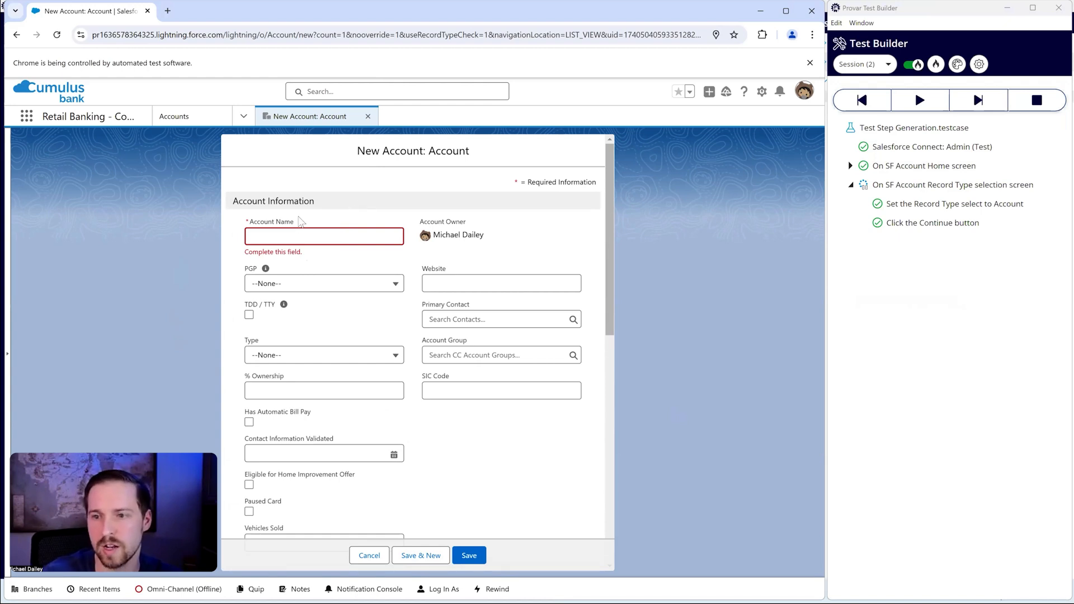
right_click(278, 236)
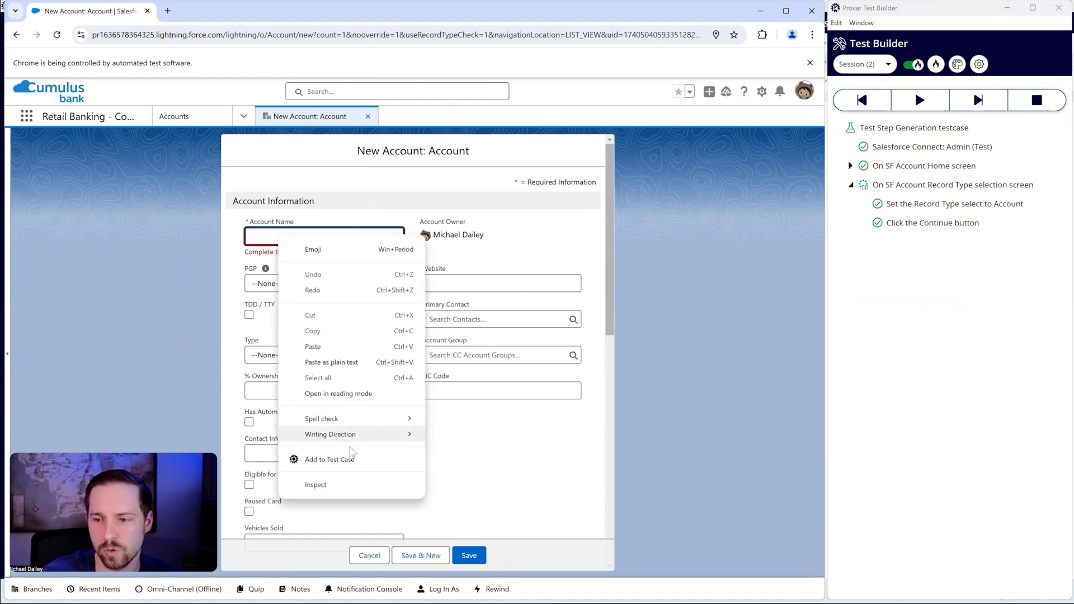
left_click(349, 460)
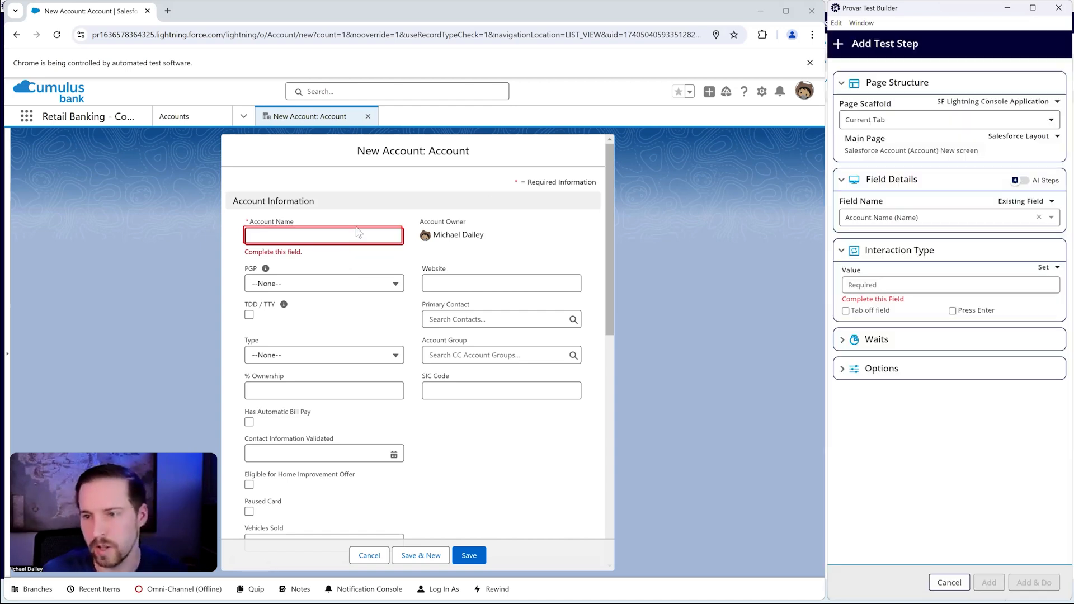
left_click(355, 208)
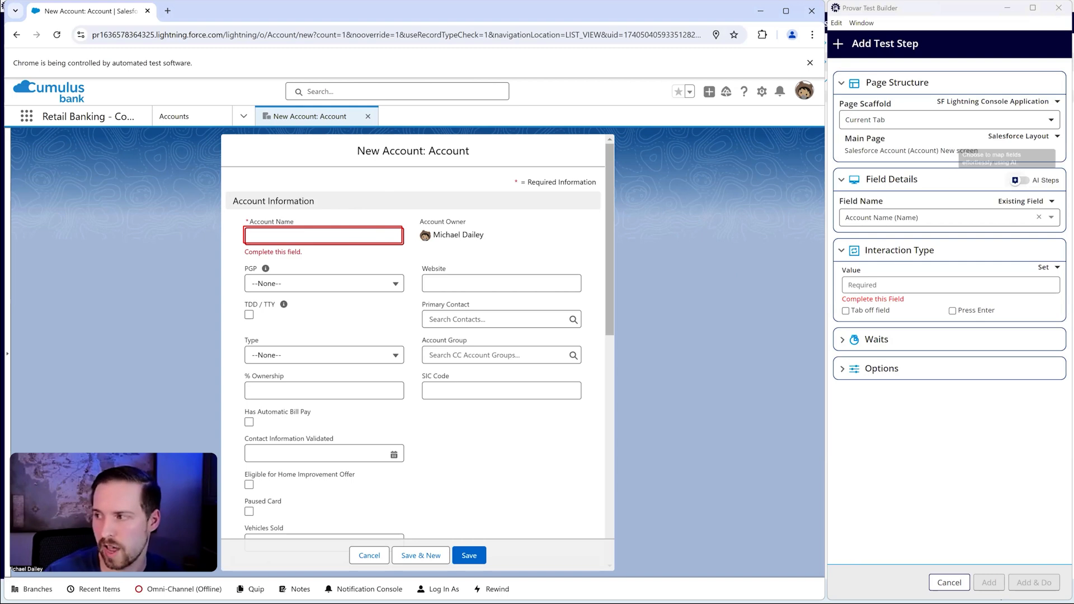
Step: Enable AI Steps, select all fields, and check the interaction types of Type, % Ownership and Account Group
left_click(1019, 180)
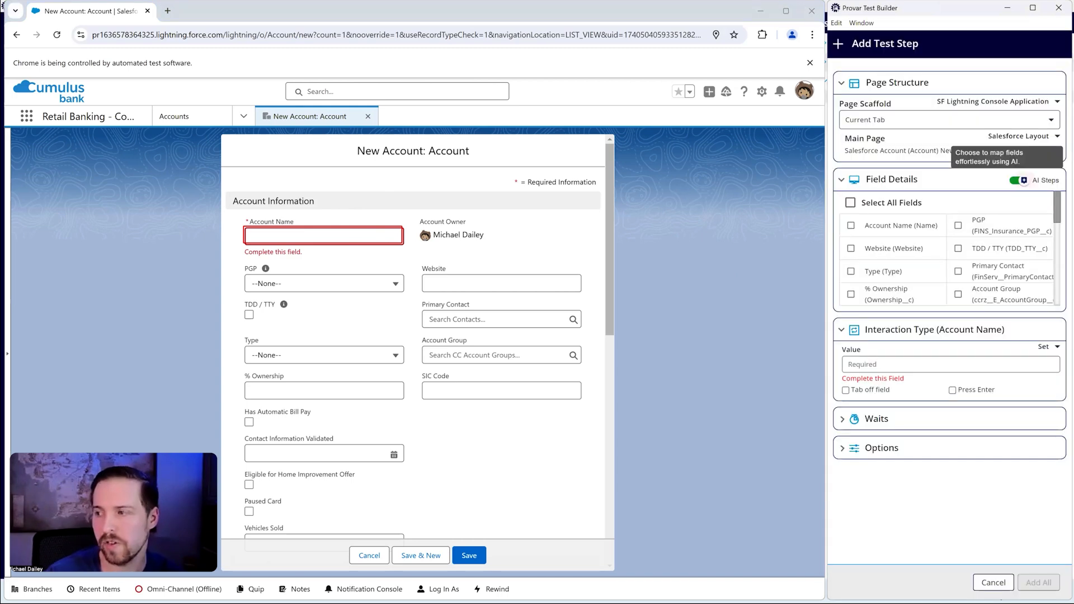
left_click(850, 203)
left_click(851, 204)
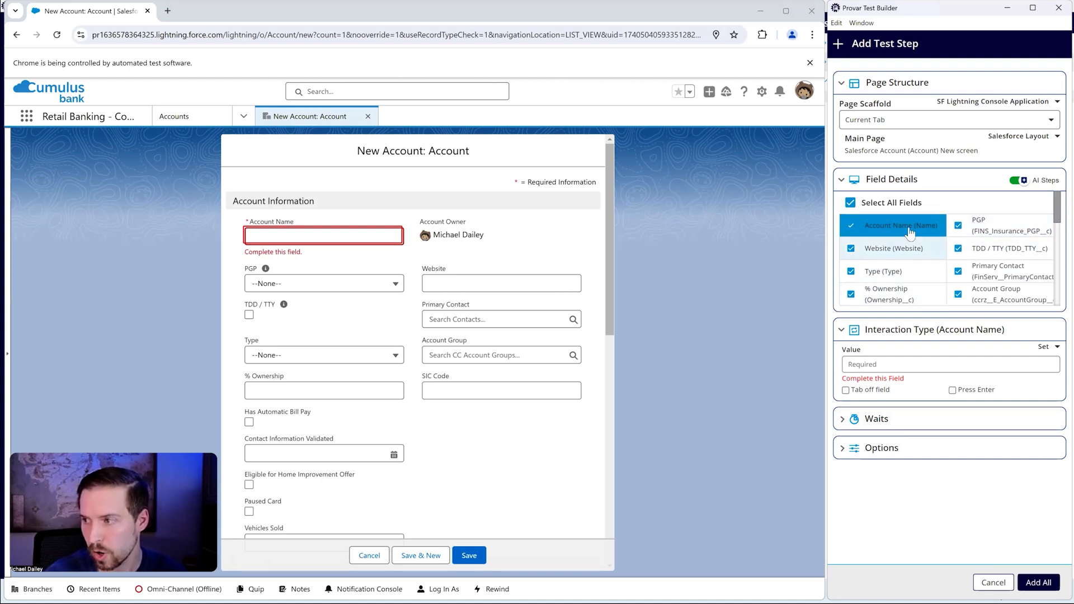
left_click(900, 271)
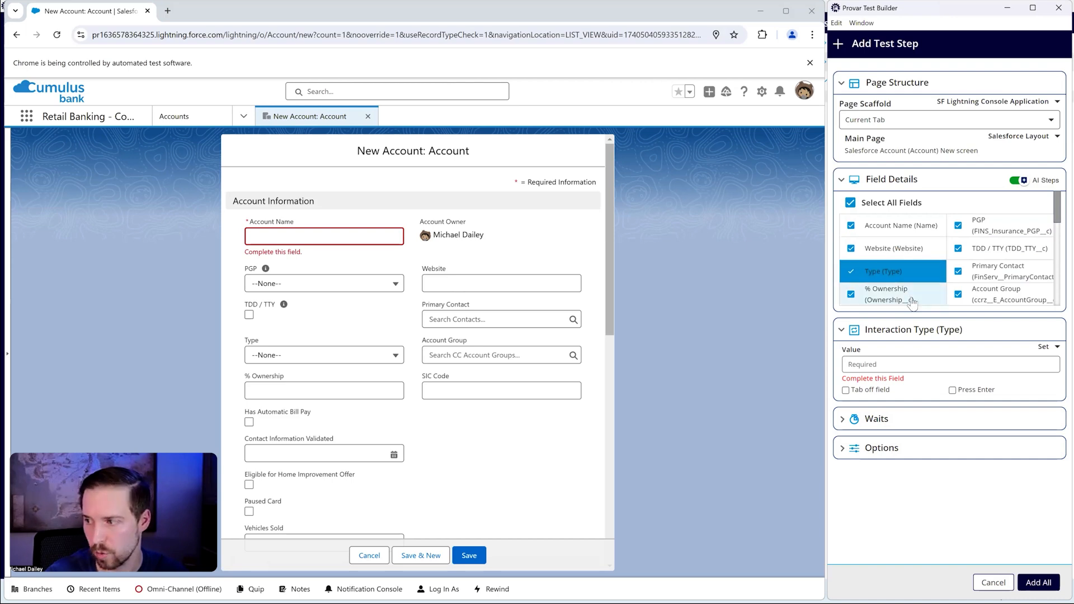
left_click(895, 294)
left_click(999, 294)
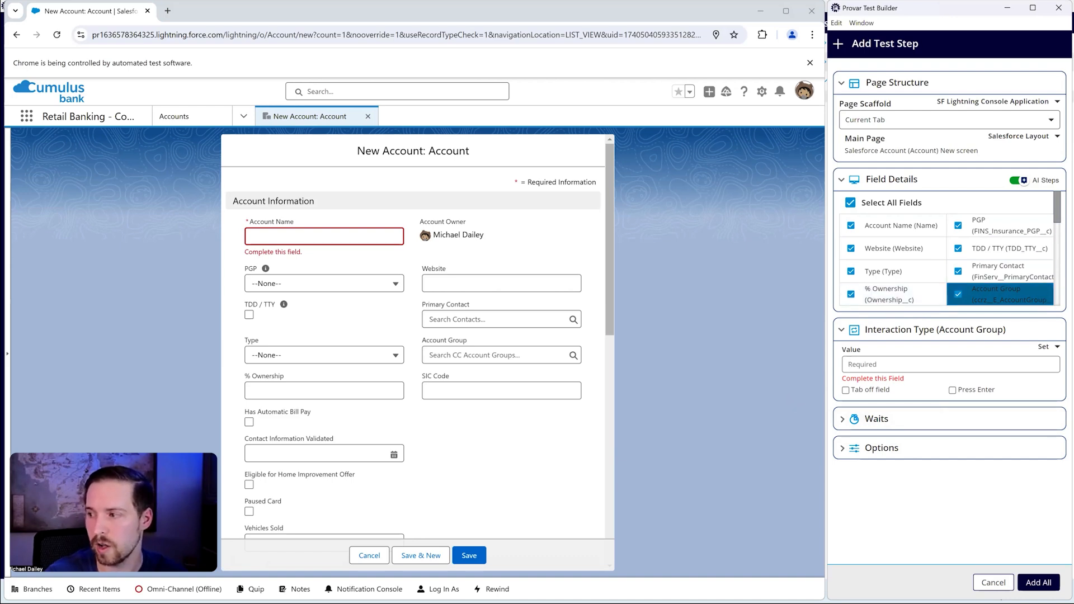
Step: Clear the selection of all fields in the AI Steps list
left_click(958, 294)
left_click(958, 271)
left_click(958, 248)
left_click(958, 225)
left_click(850, 225)
left_click(851, 249)
left_click(851, 271)
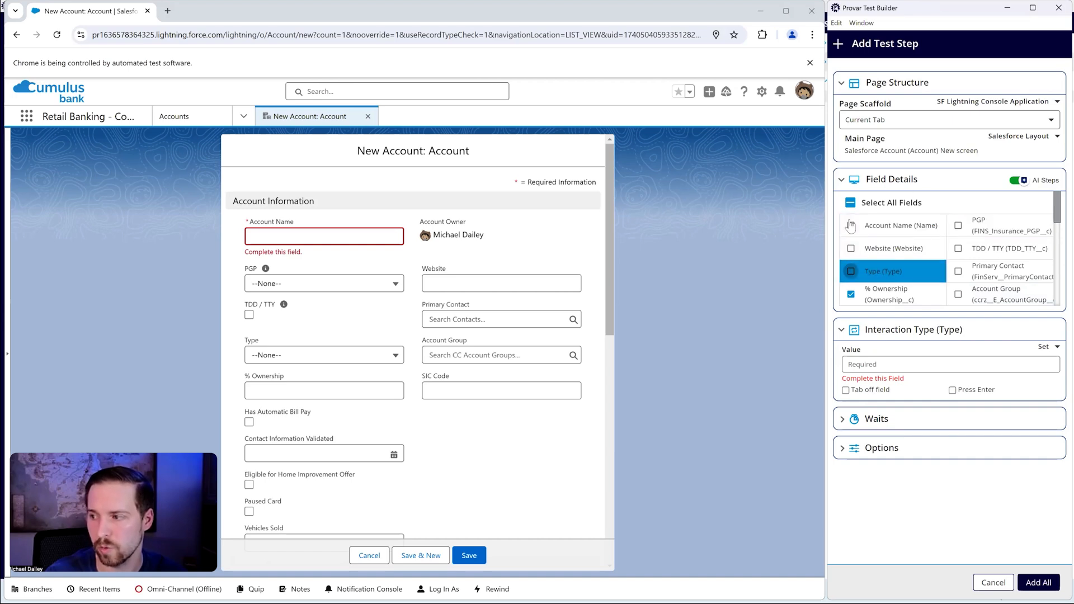
left_click(850, 202)
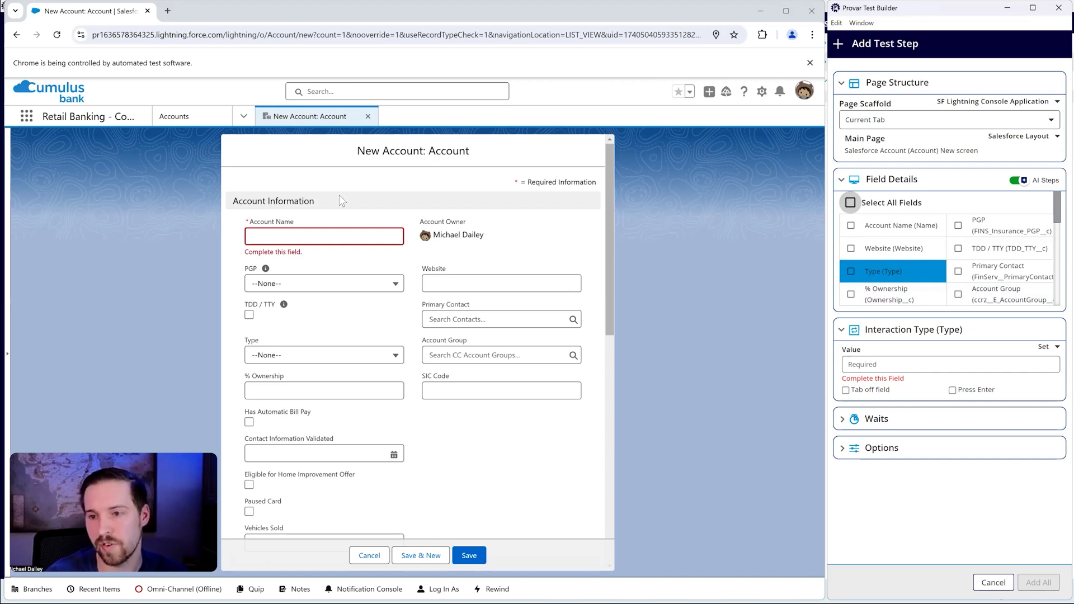
Step: Cancel out of the pending test step and new account form, and open the Optos Inc. account
left_click(312, 236)
left_click(320, 190)
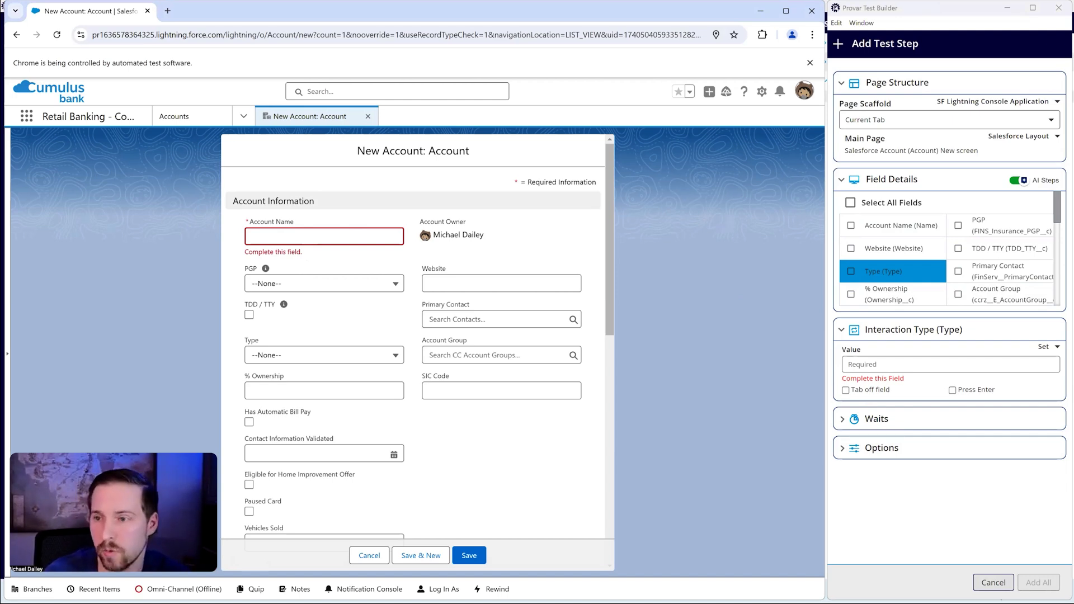
left_click(994, 582)
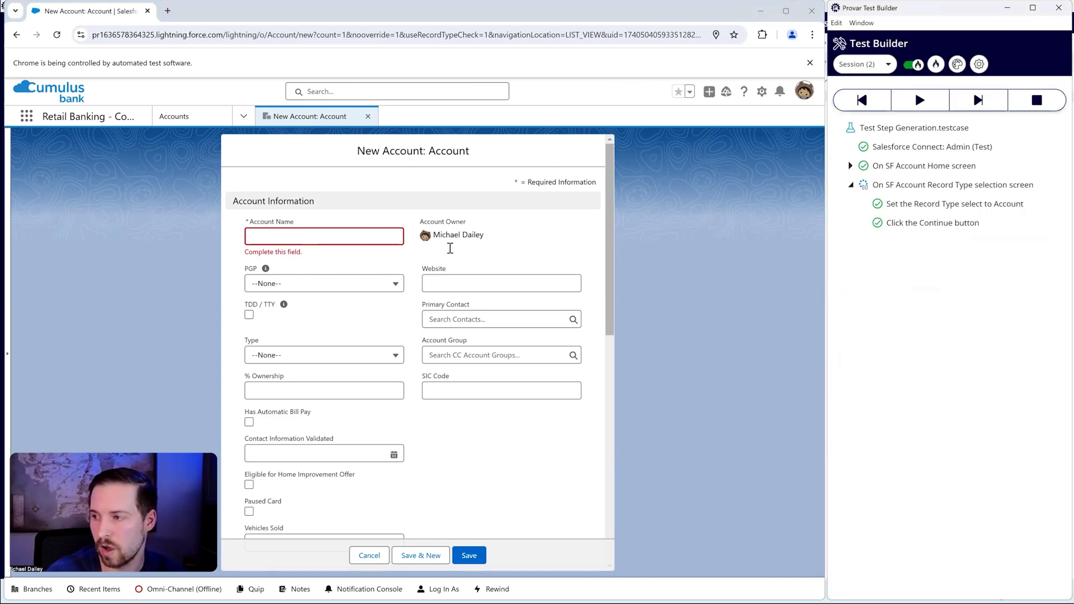
left_click(370, 556)
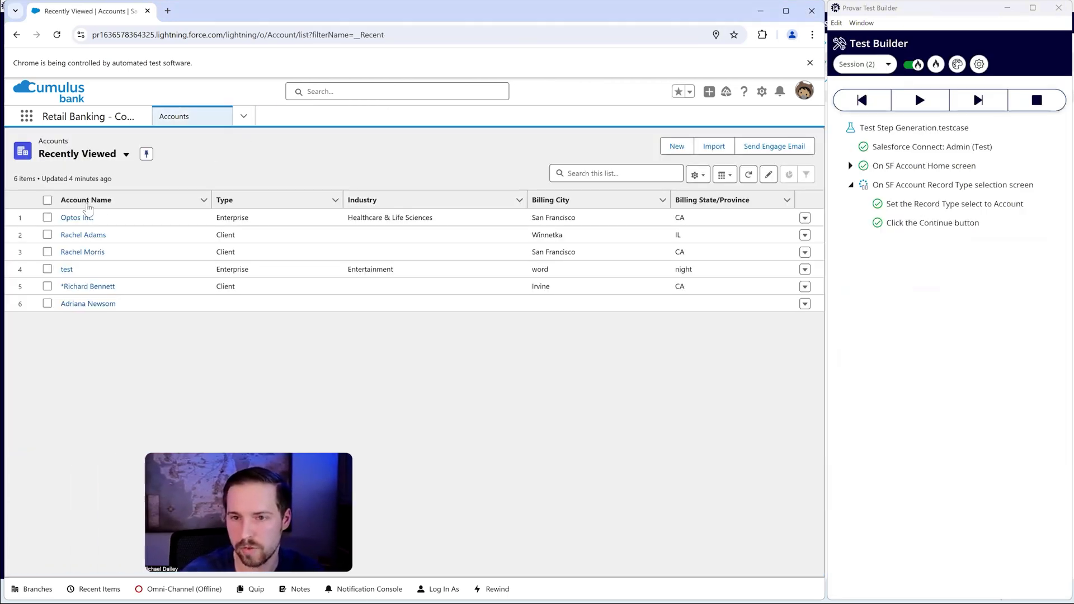
left_click(81, 219)
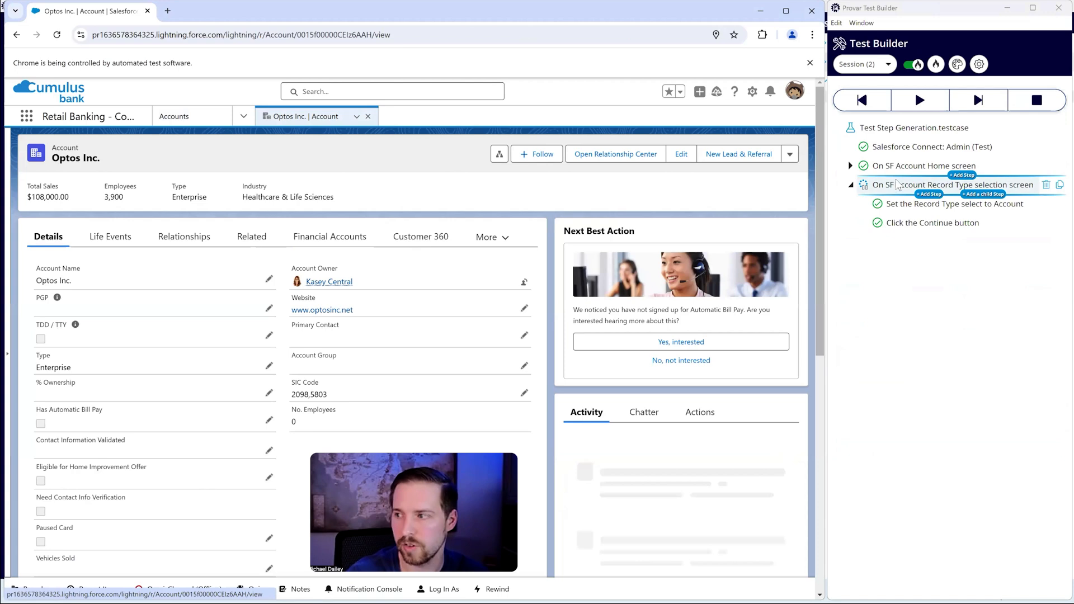
Step: Delete the SF Account Home and Record Type selection screen steps from the test case
left_click(901, 166)
left_click(898, 184, "ctrl")
right_click(896, 182)
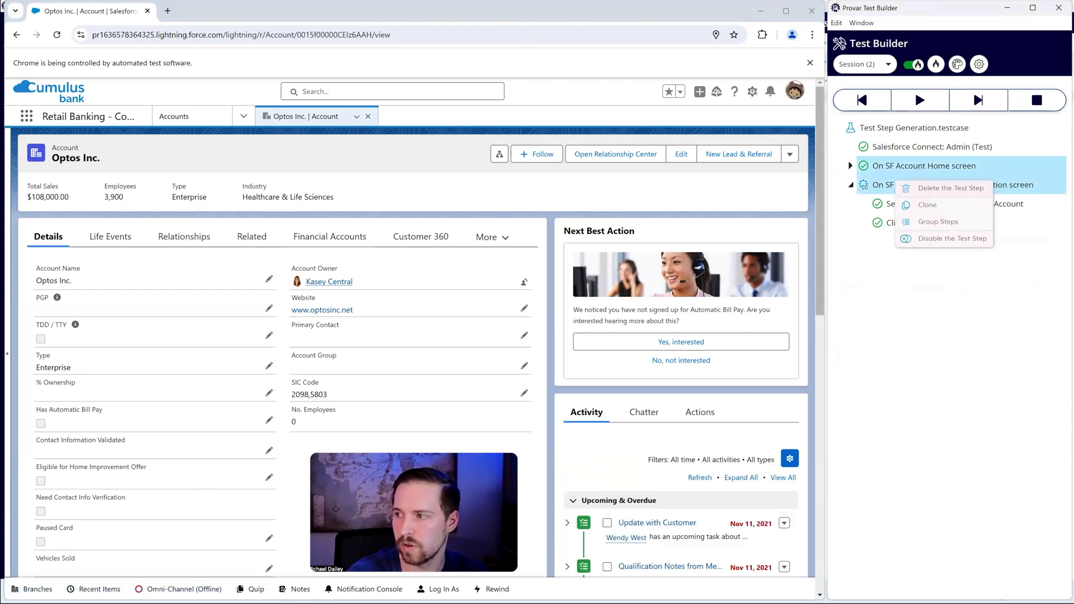
left_click(950, 188)
left_click(997, 352)
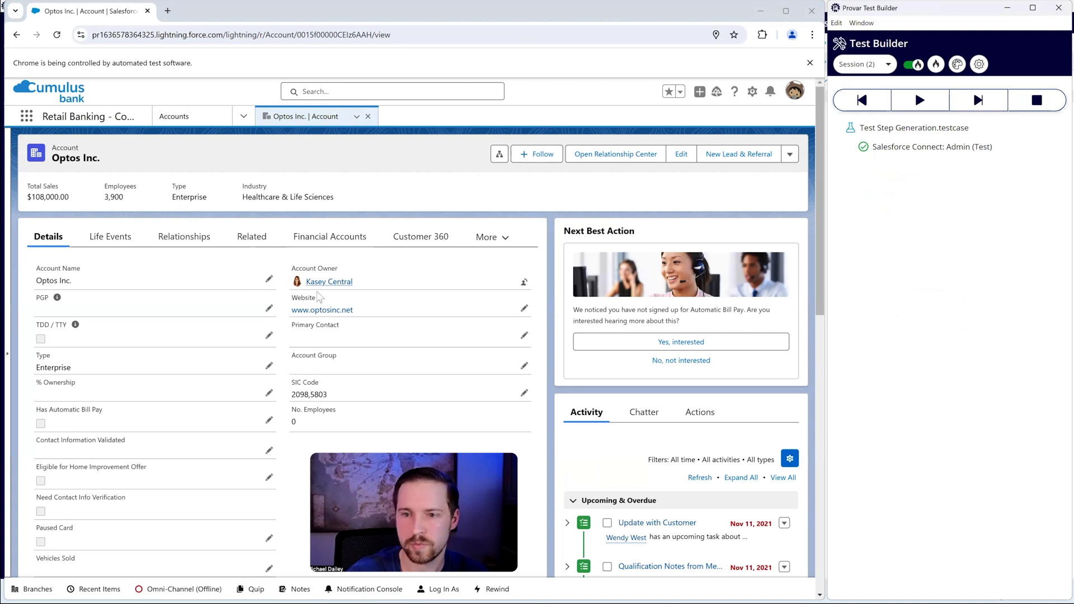
Step: Start a test step for the Account Name field of Optos Inc. and enable Assert Value with Optos Inc. expected
right_click(38, 286)
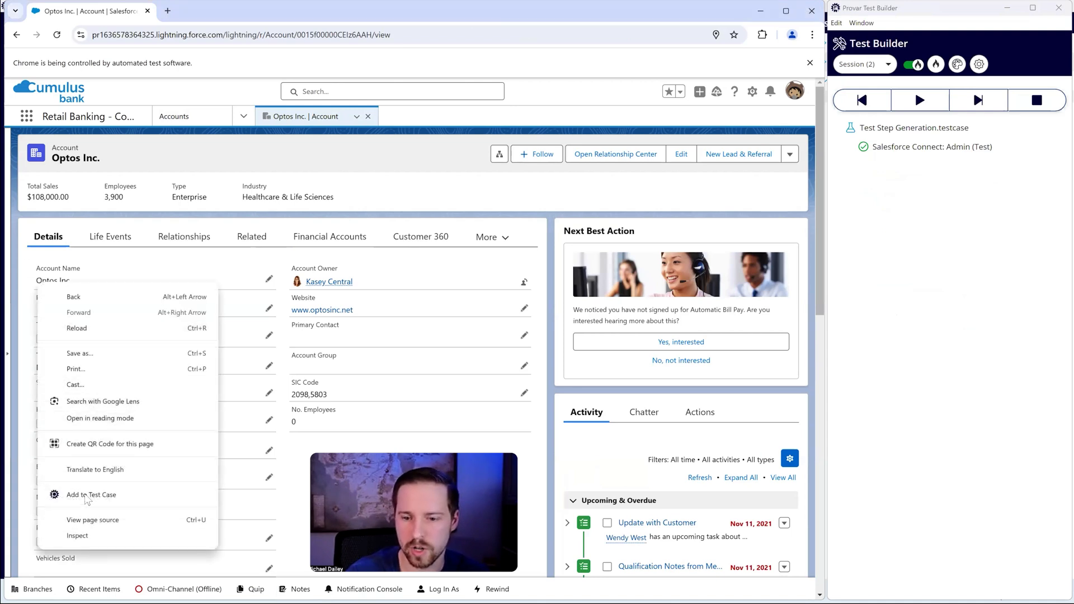
left_click(87, 496)
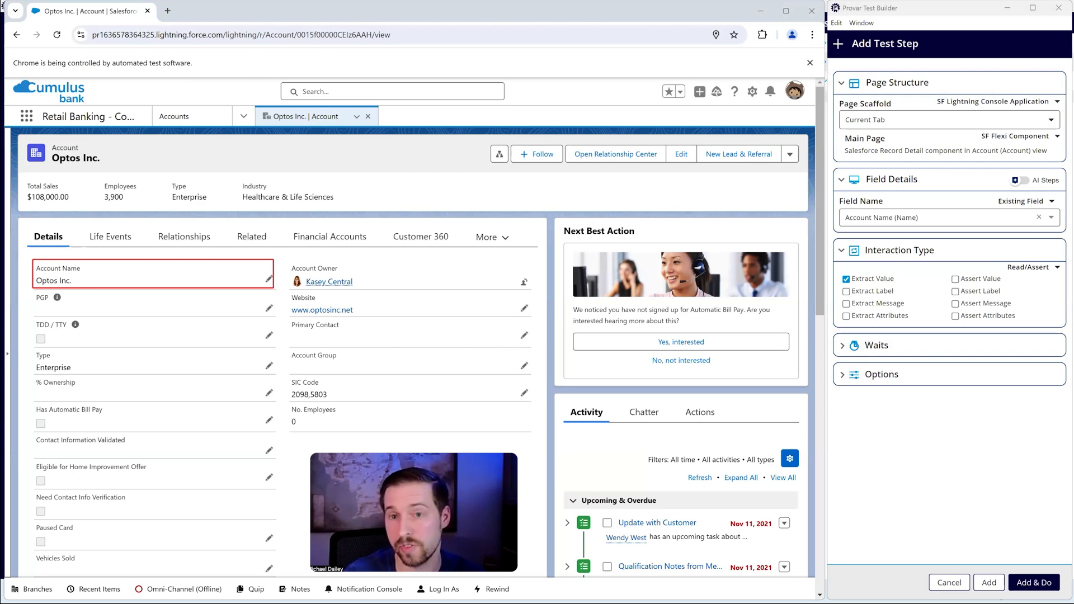
left_click(955, 278)
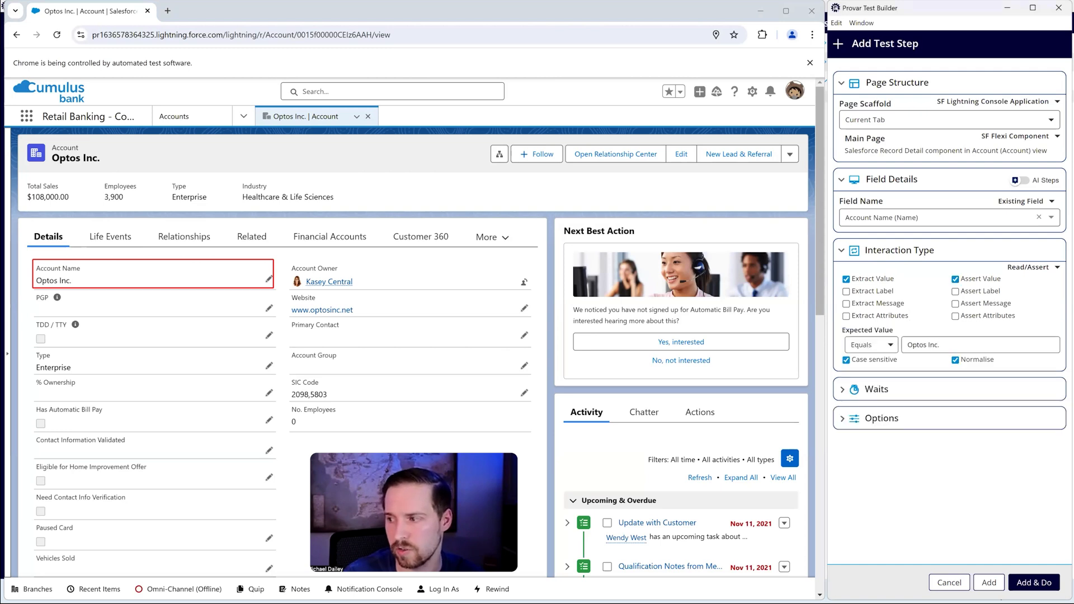
triple_click(940, 345)
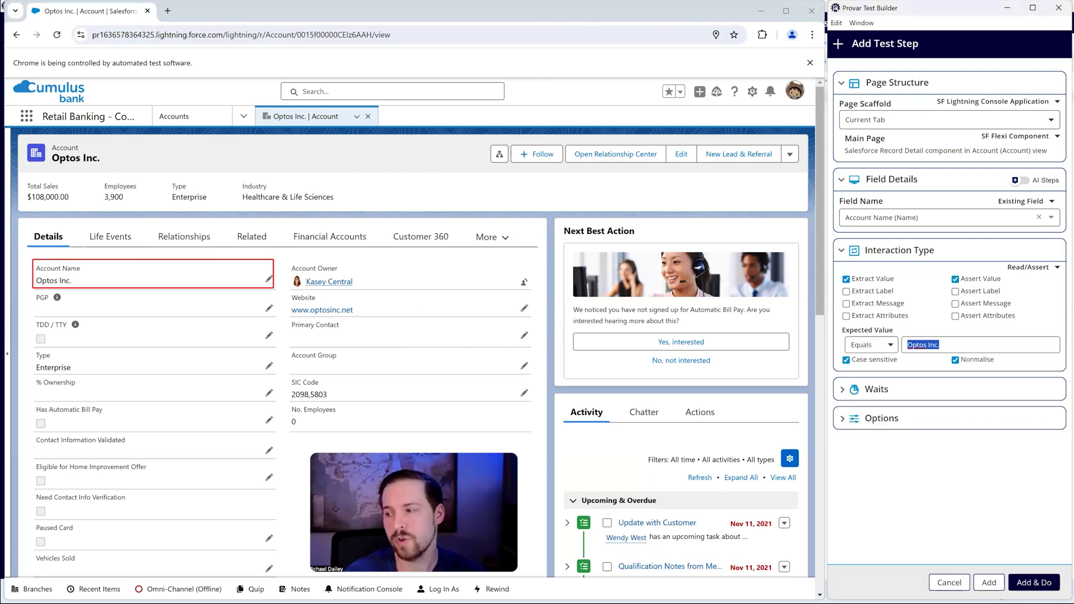
scroll(367, 313, "down", 12)
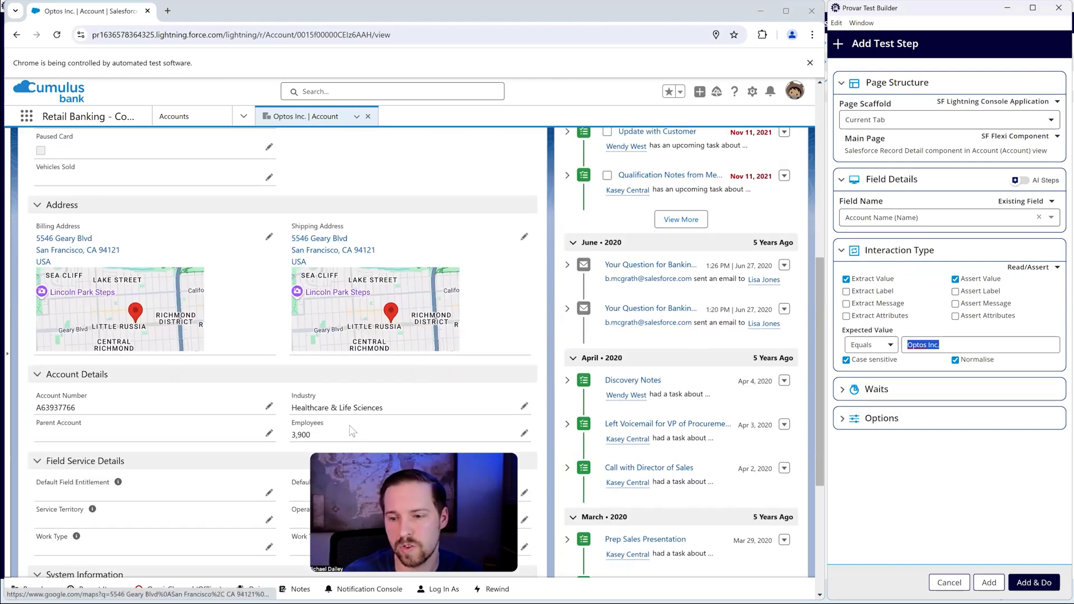
scroll(350, 426, "up", 12)
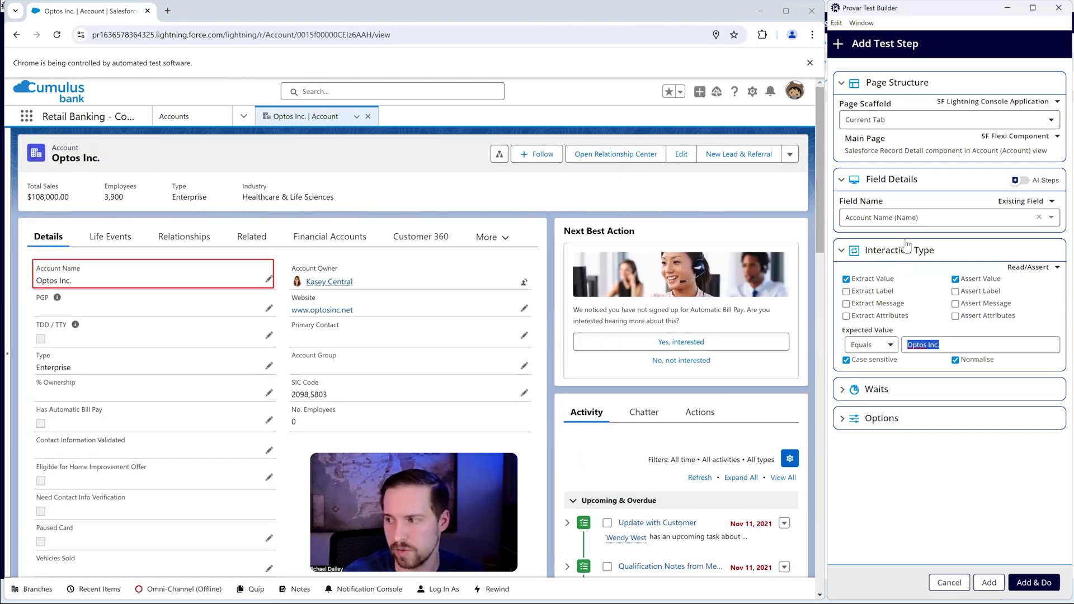
Step: Enable AI Steps for the record detail component, select all fields and exclude Shipping Address
left_click(1019, 180)
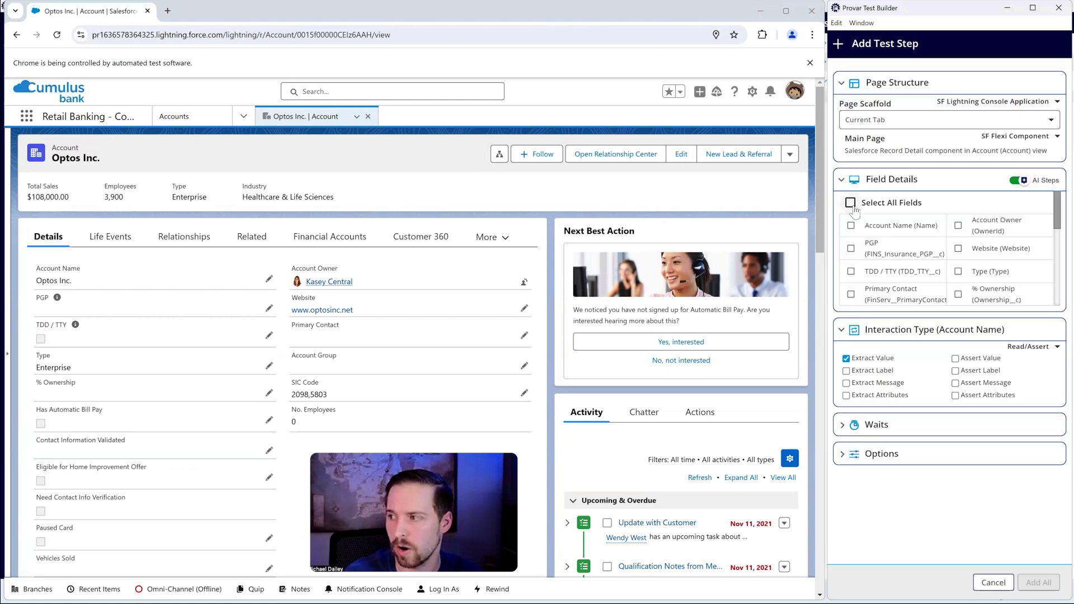
left_click(850, 203)
scroll(951, 248, "down", 5)
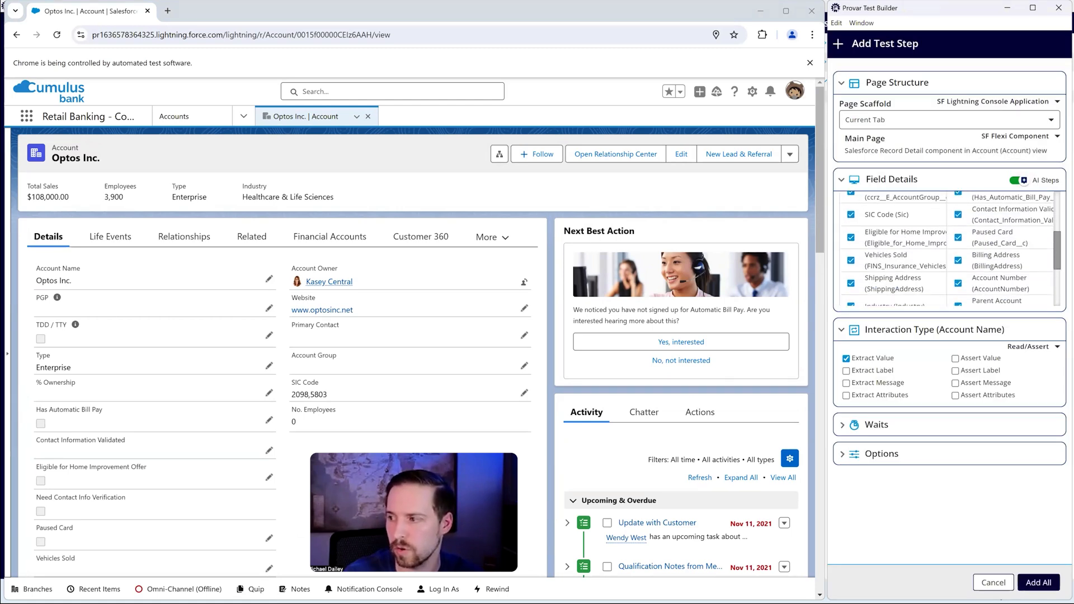
left_click(850, 284)
left_click(958, 261)
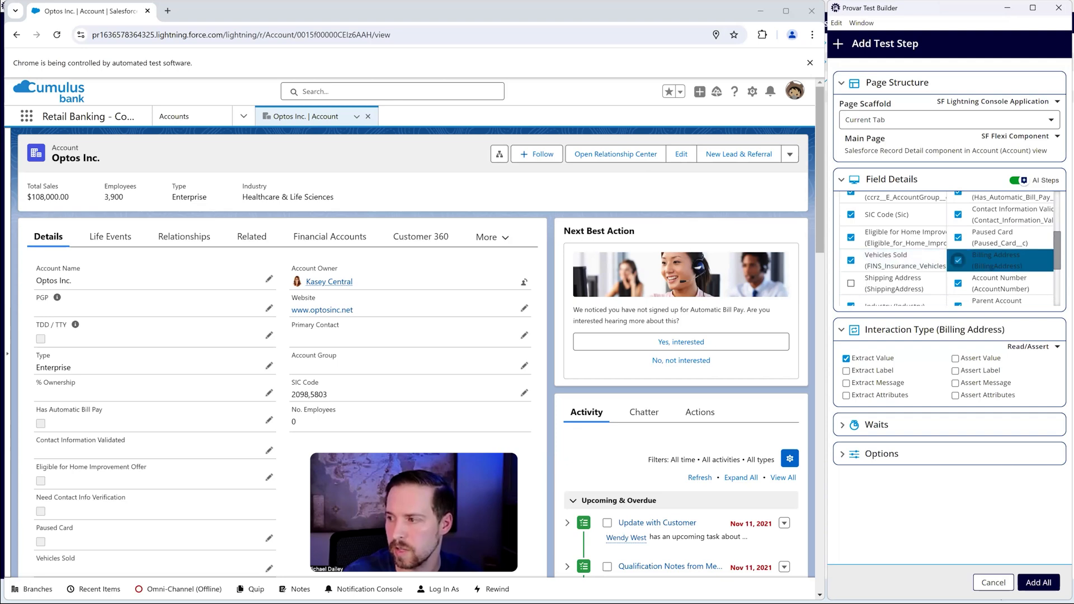
Step: Exclude Industry from the selection as well, and add all remaining selected fields as generated test steps
scroll(923, 268, "down", 3)
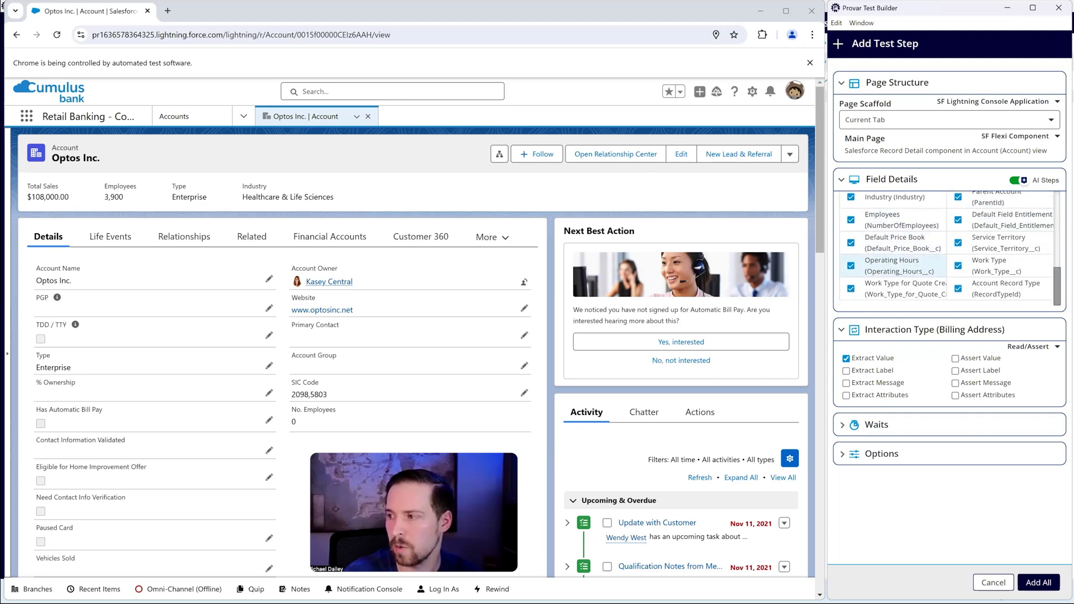
left_click(851, 201)
scroll(895, 252, "up", 5)
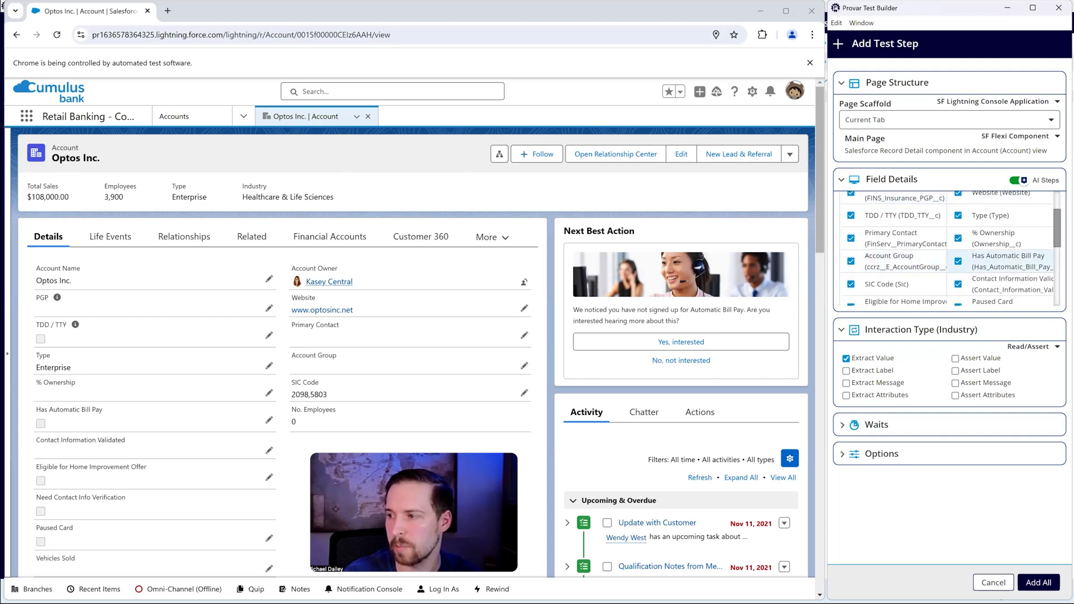
left_click(1000, 284)
scroll(894, 252, "up", 3)
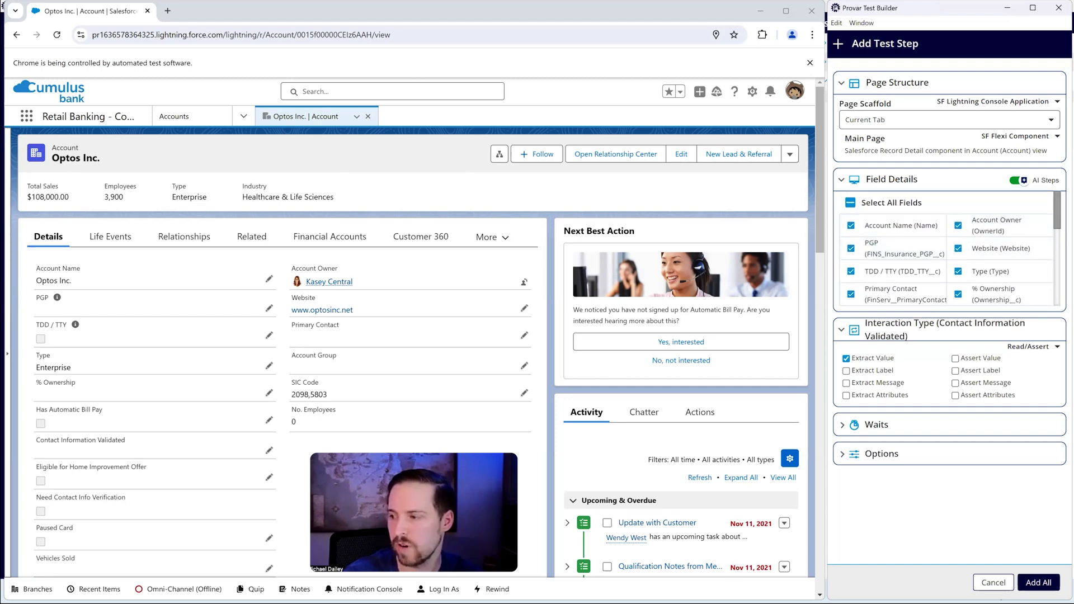
left_click(1038, 582)
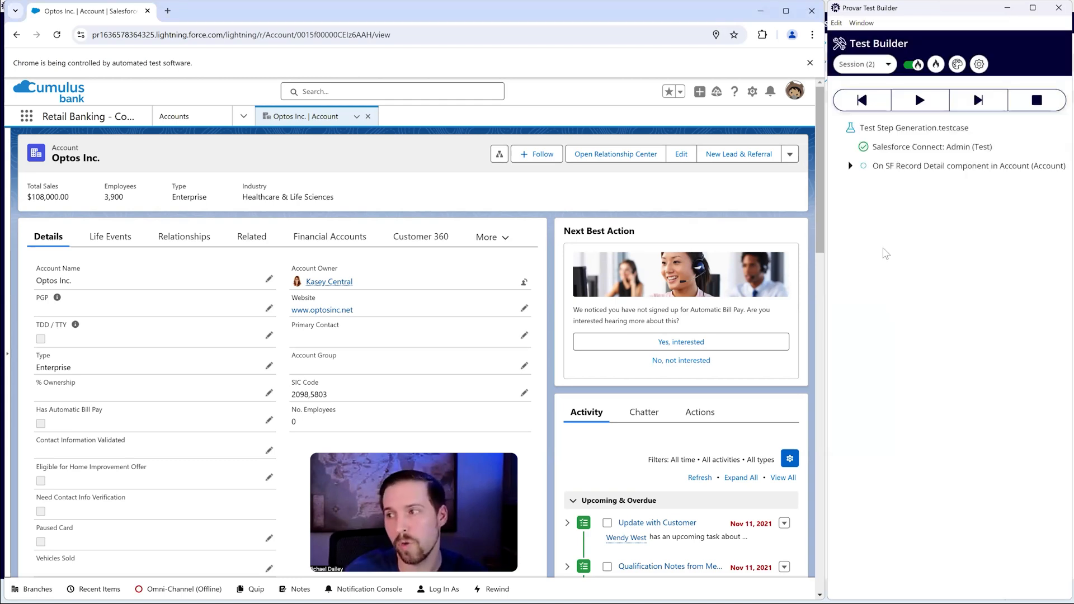
Step: Expand the generated record detail screen step, start executing it and look over its UI Assert steps
left_click(851, 165)
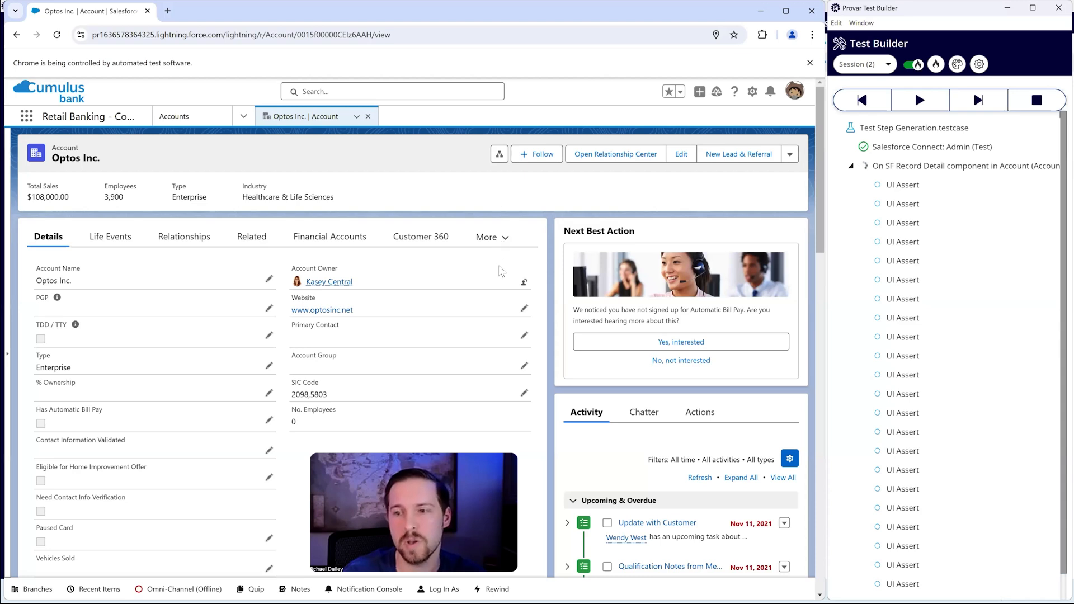
left_click(916, 164)
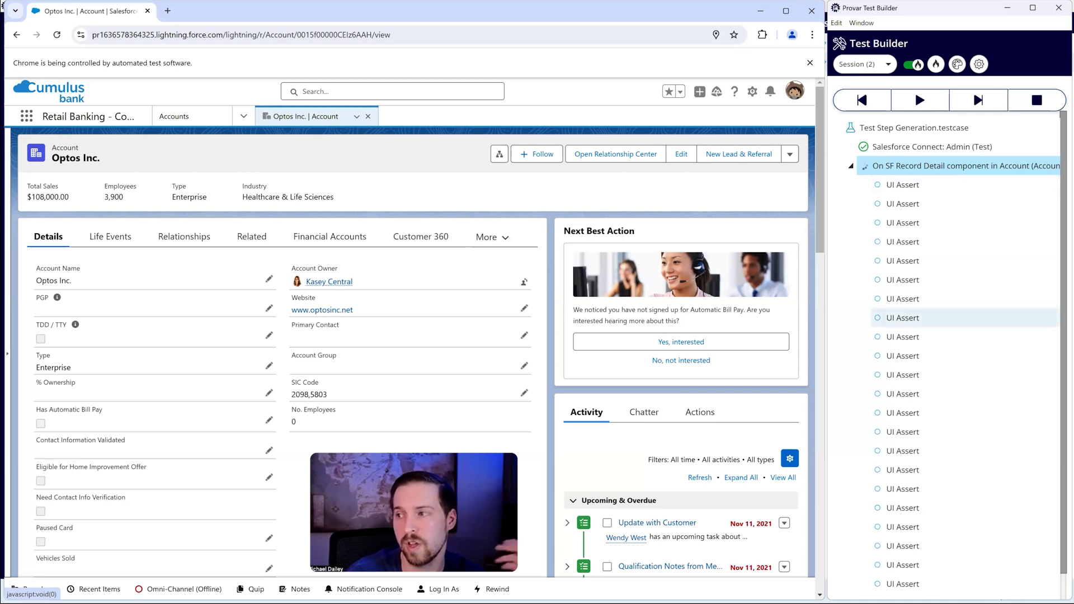
scroll(965, 318, "down", 1)
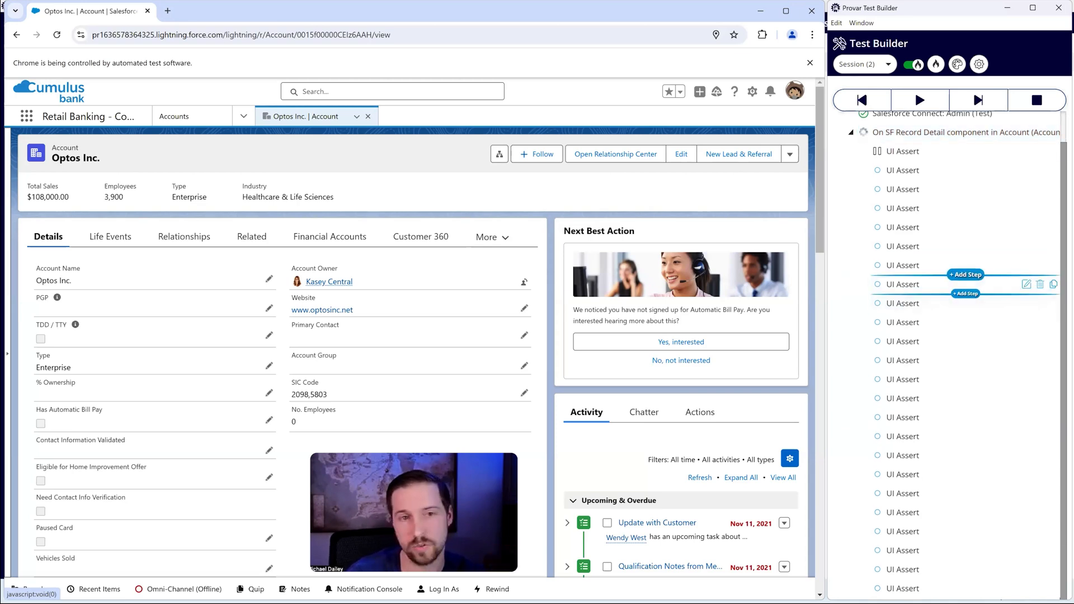
scroll(966, 280, "up", 1)
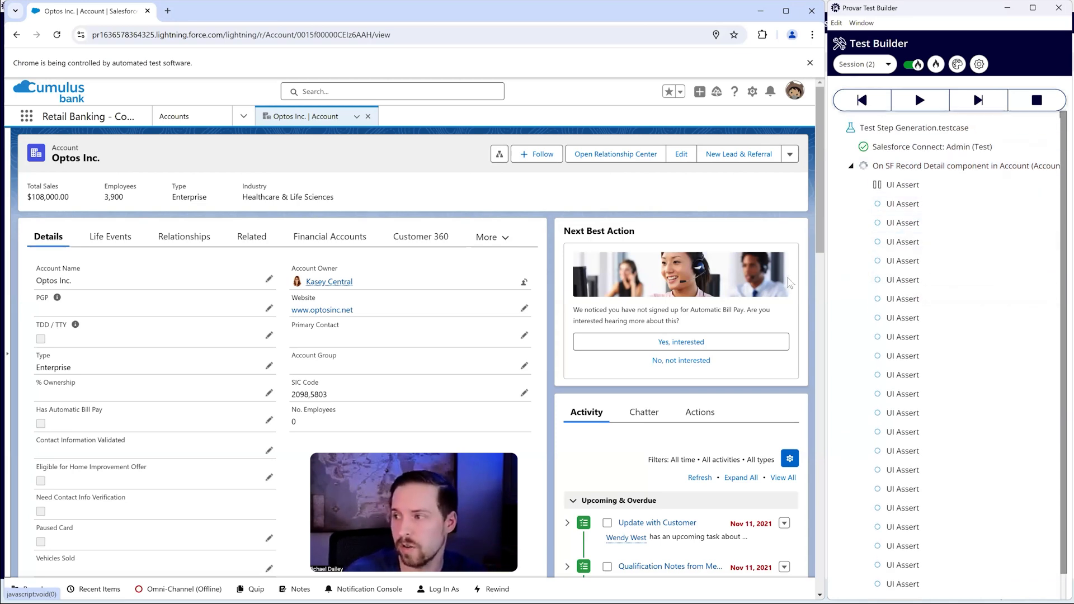
Step: Review the expected values in the generated UI Assert steps for Account Name and Account Group, leaving both steps unedited
scroll(951, 335, "down", 1)
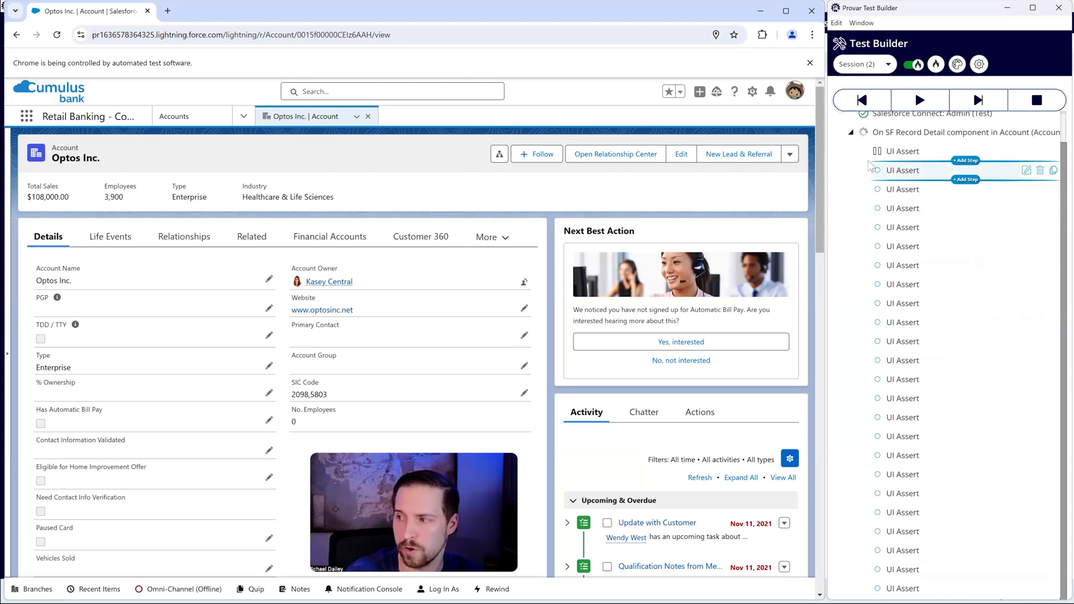
left_click(889, 153)
scroll(895, 168, "up", 1)
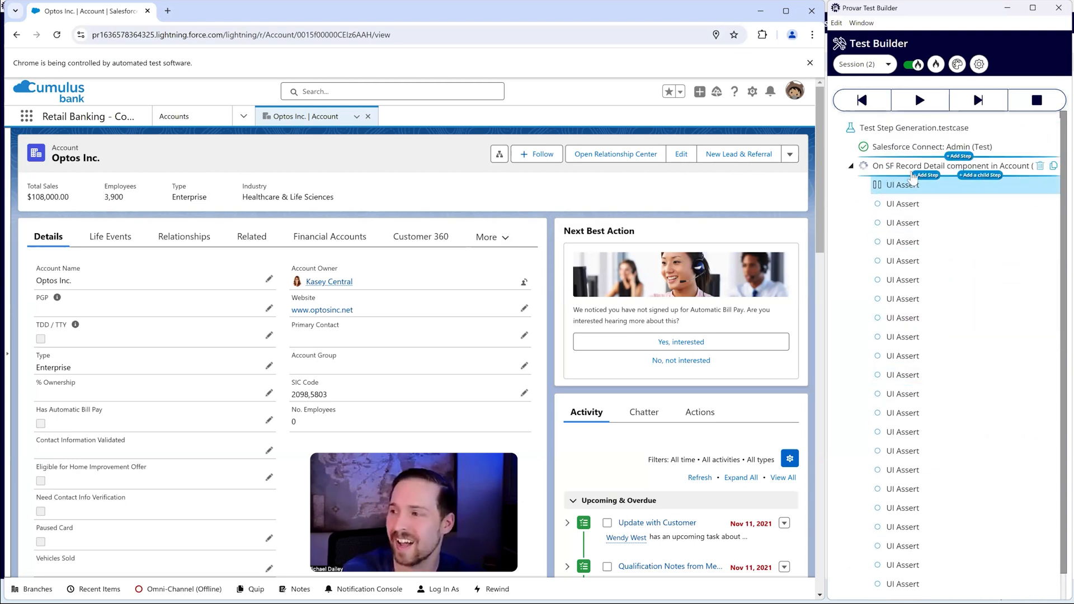
left_click(1026, 184)
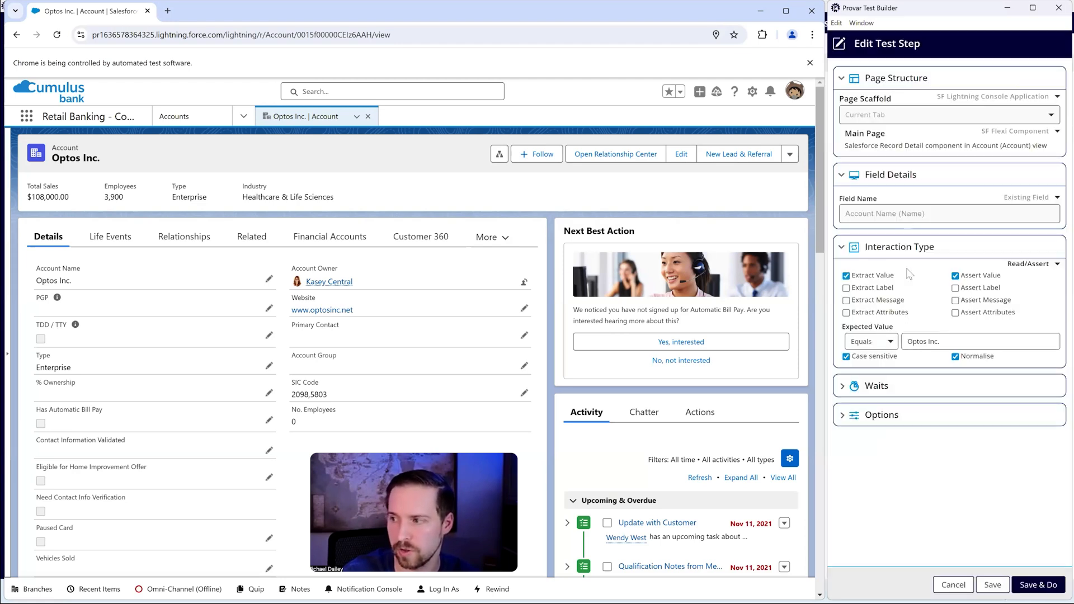
left_click_drag(942, 342, 863, 320)
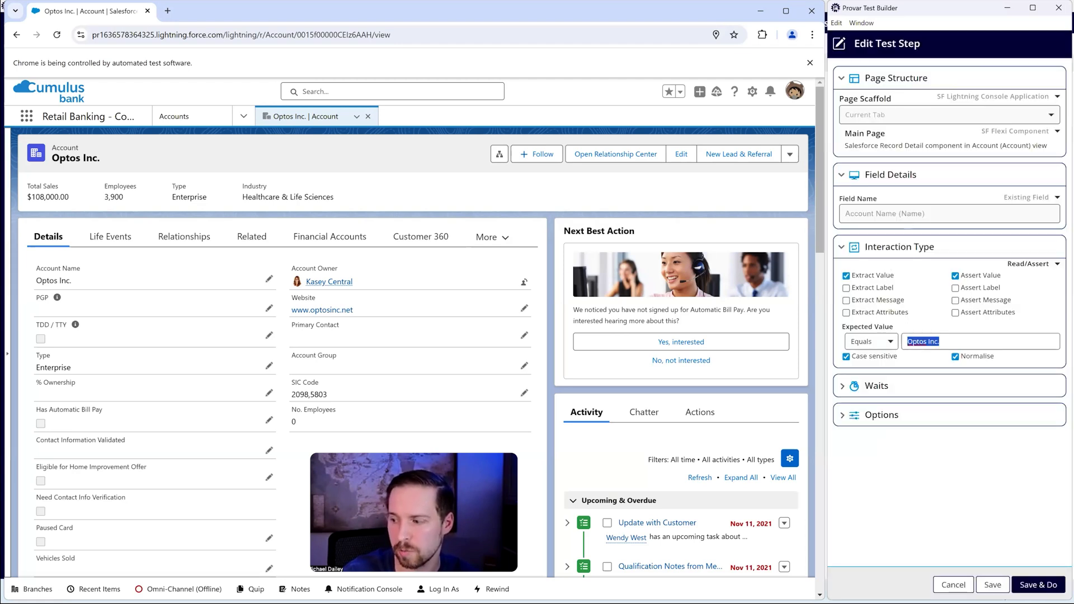
left_click(953, 584)
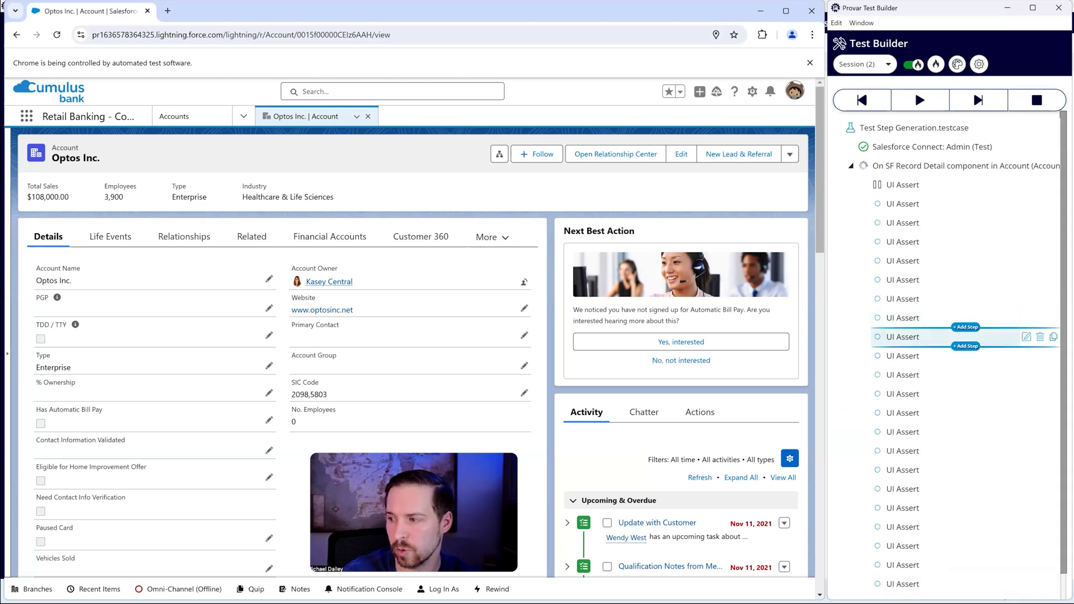
left_click(1026, 337)
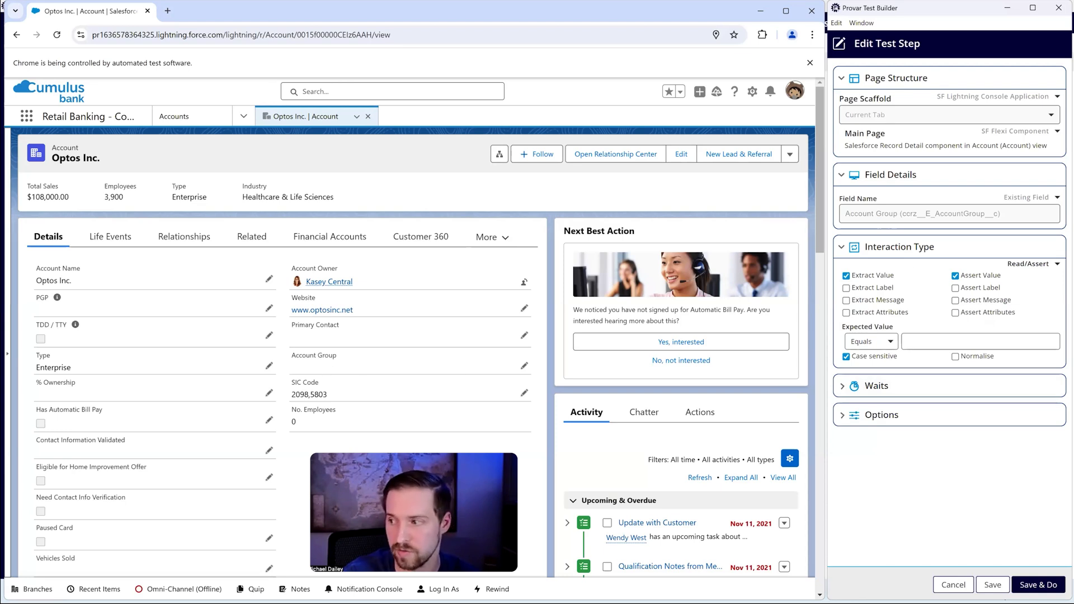
left_click(953, 585)
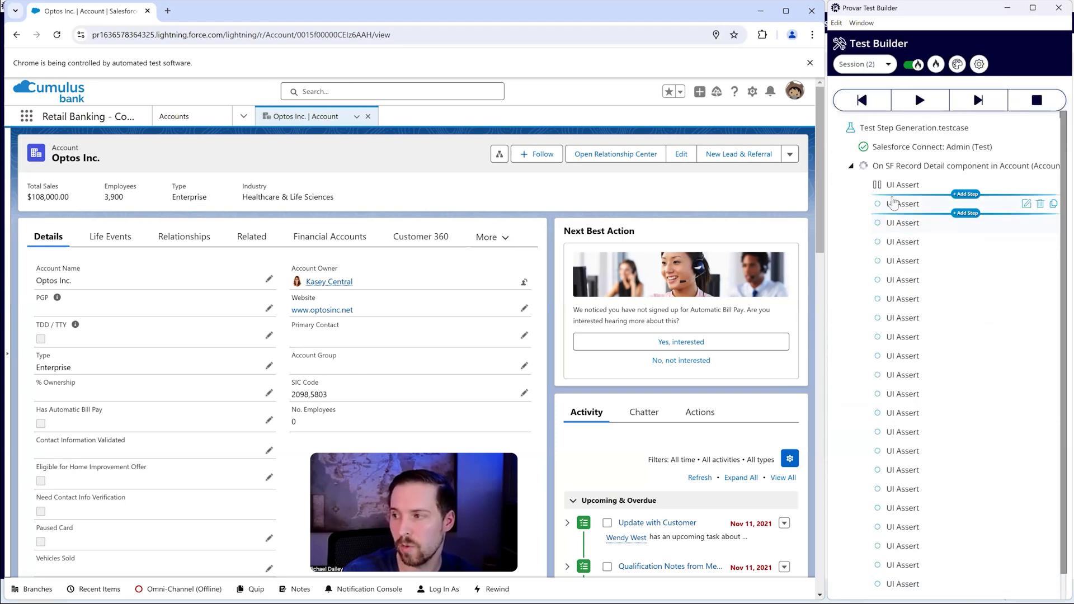
Step: Rename the first UI Assert step as UI Assert: Account Name
right_click(894, 187)
left_click(951, 226)
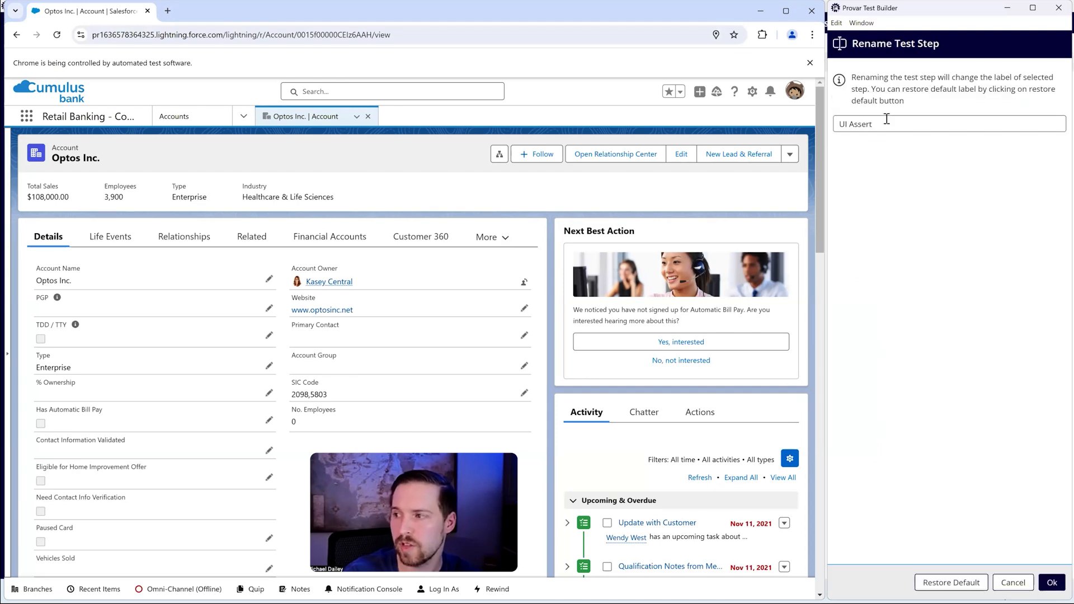
type(": Account Name")
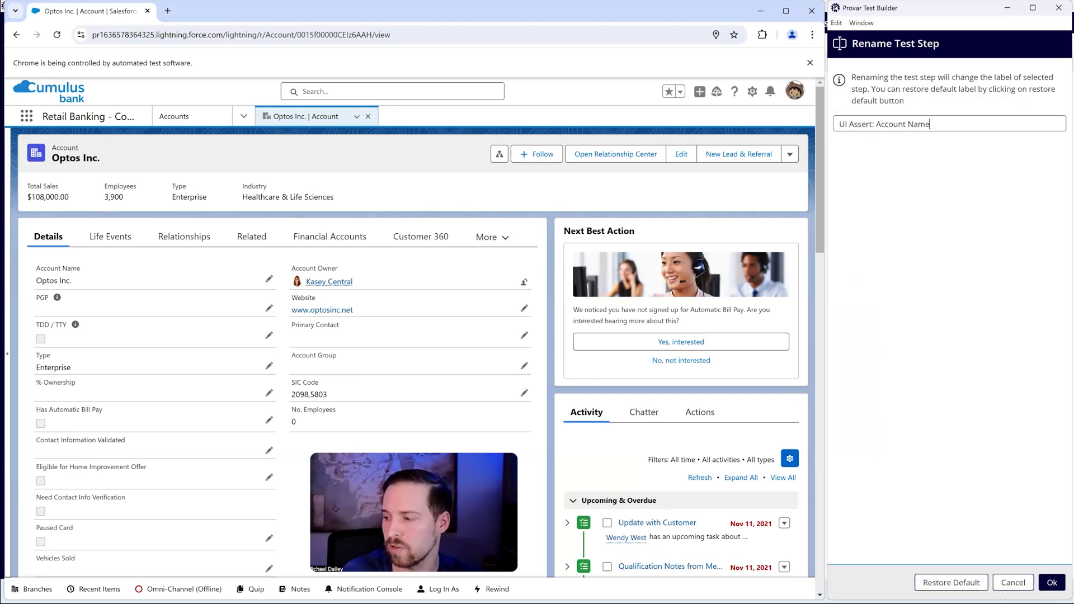
key("Return")
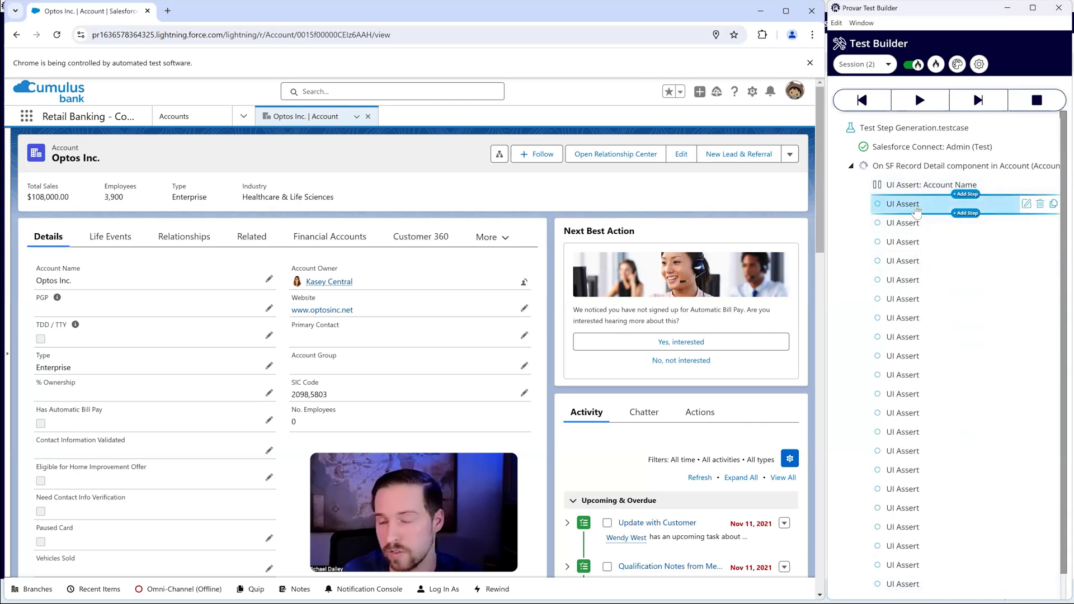
Step: Try to replace the expected value in the UI Assert: Account Name step with a variable reference
left_click(917, 185)
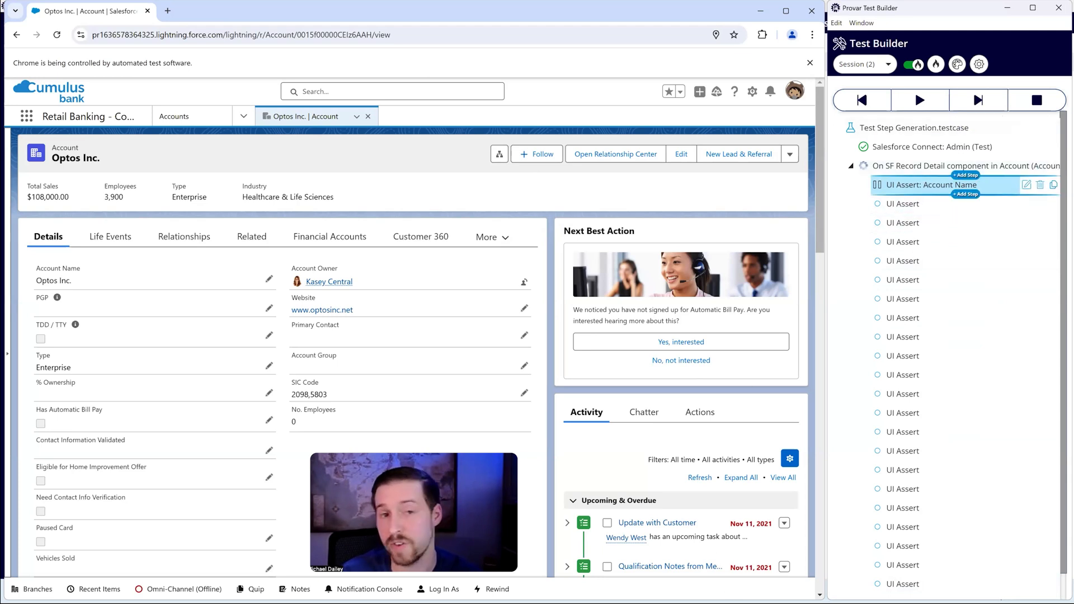
left_click(1026, 185)
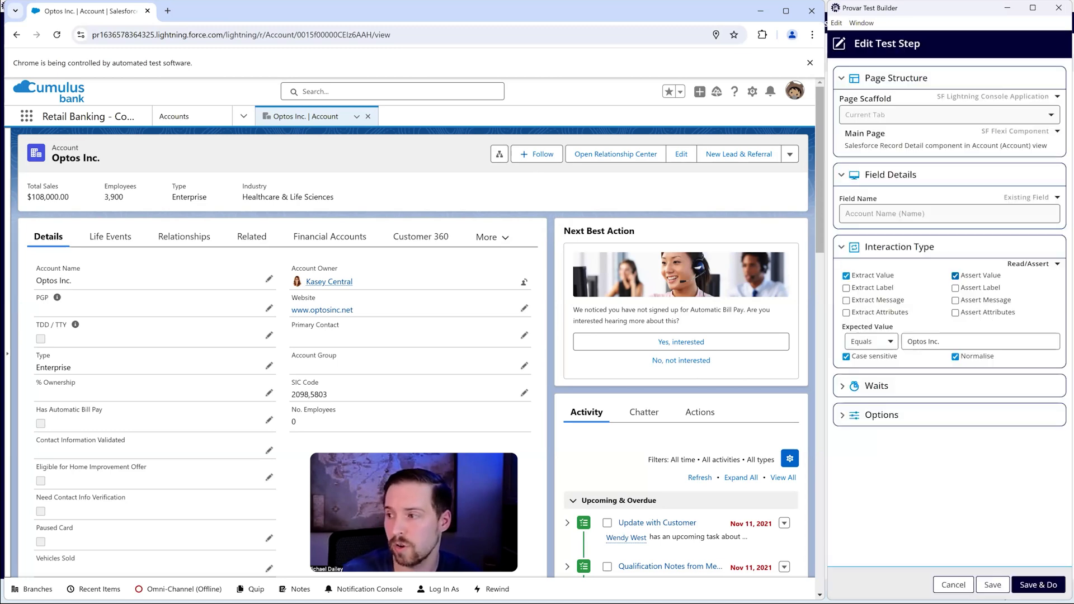
left_click_drag(945, 341, 752, 347)
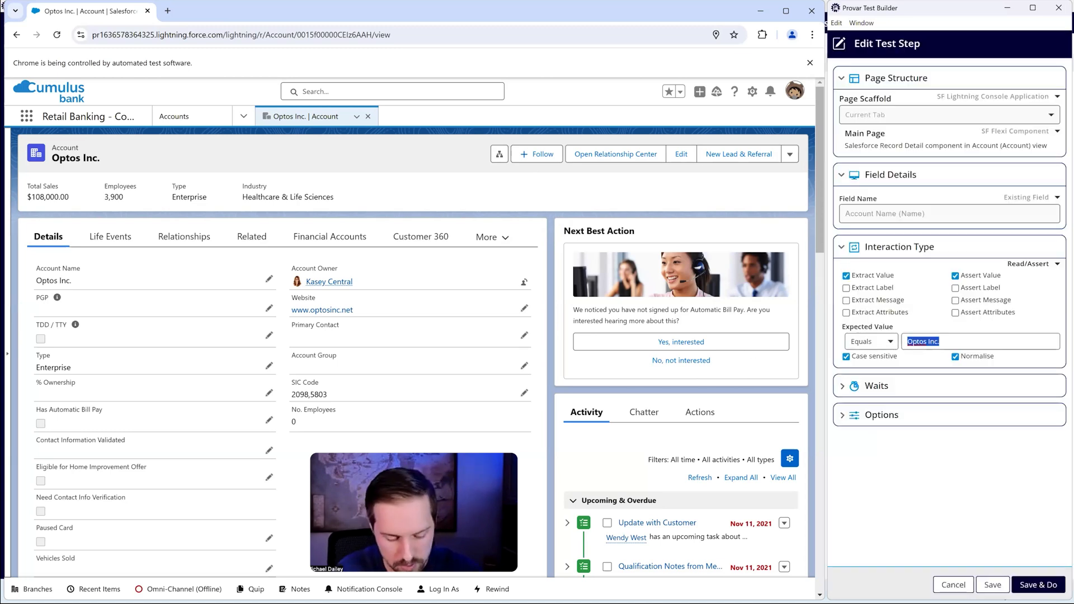
type("{Variable")
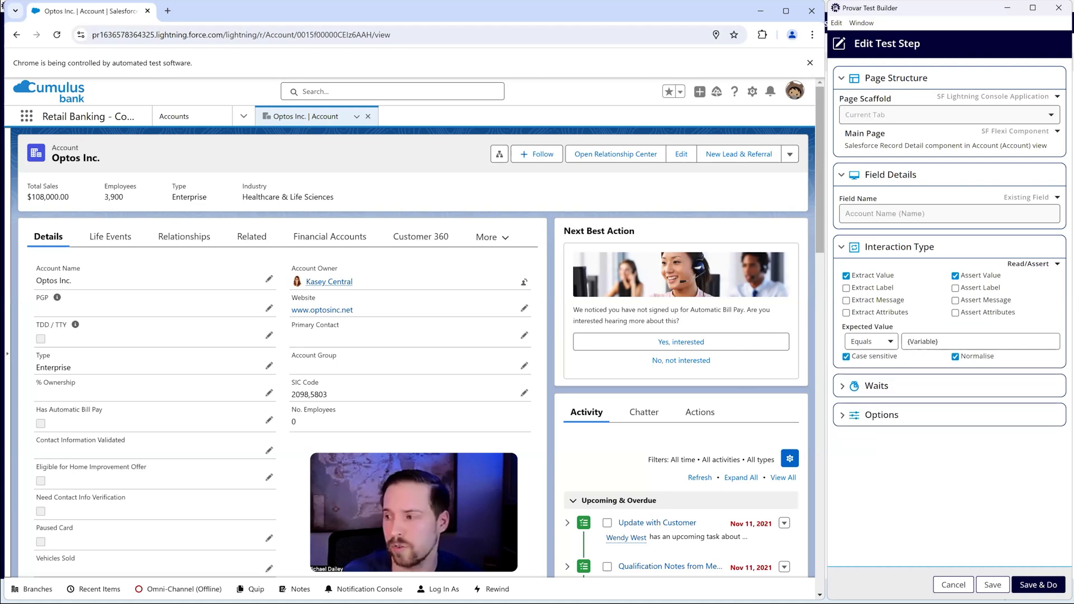
key("ctrl+a")
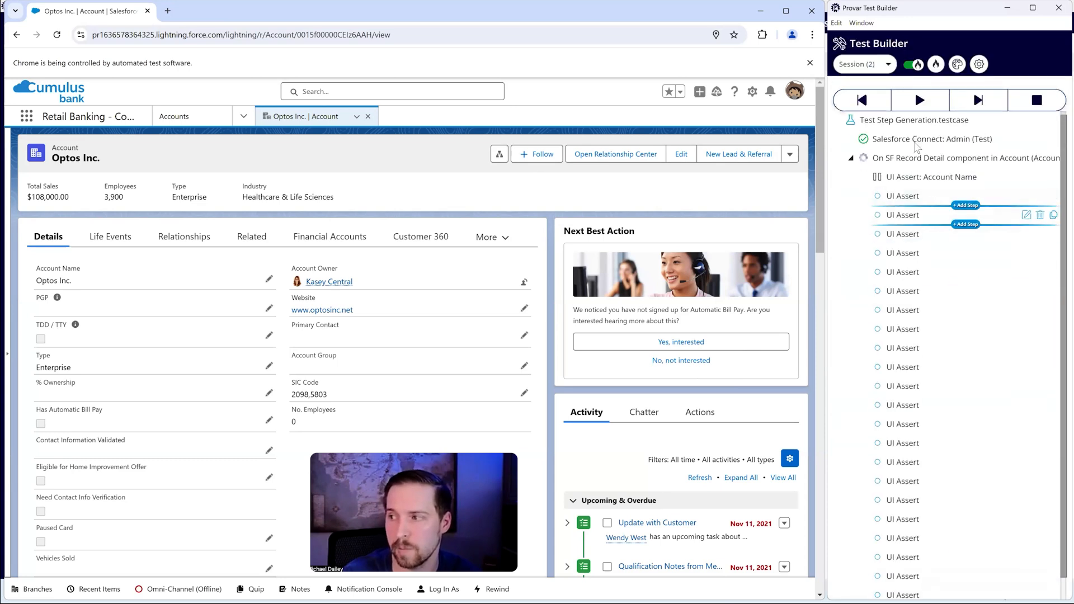
Step: Run the generated UI Assert steps, pausing partway, and delete the record detail screen step with all its asserts
left_click(921, 102)
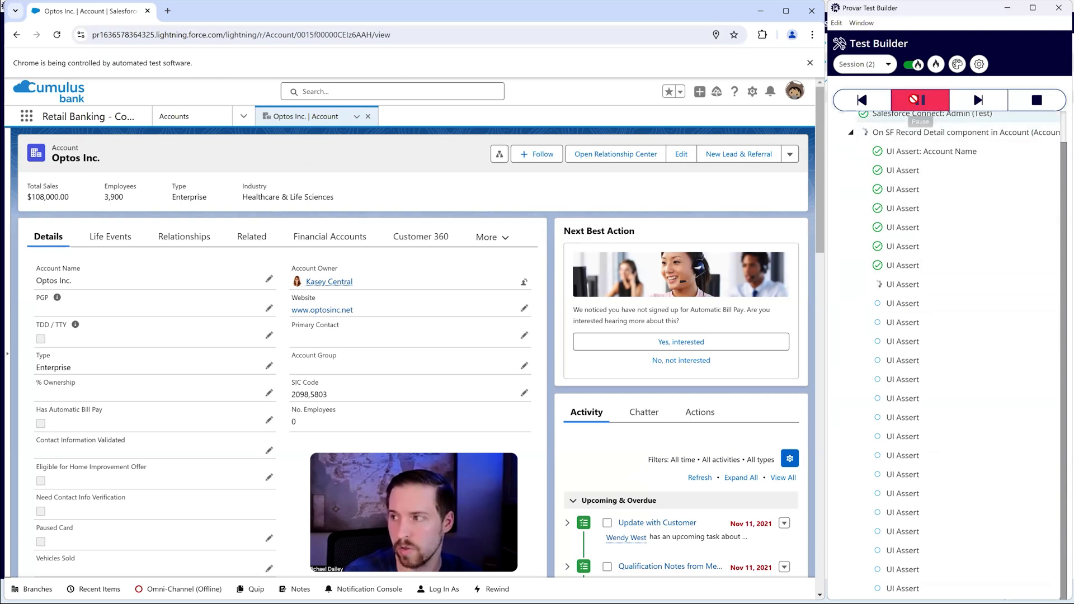
left_click(920, 100)
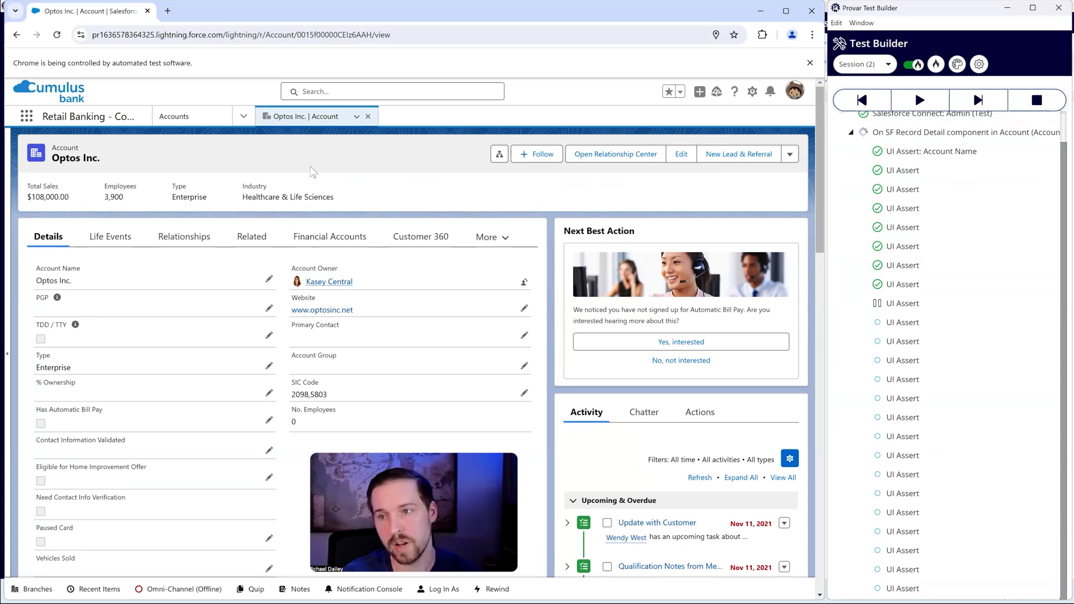
mouse_move(883, 141)
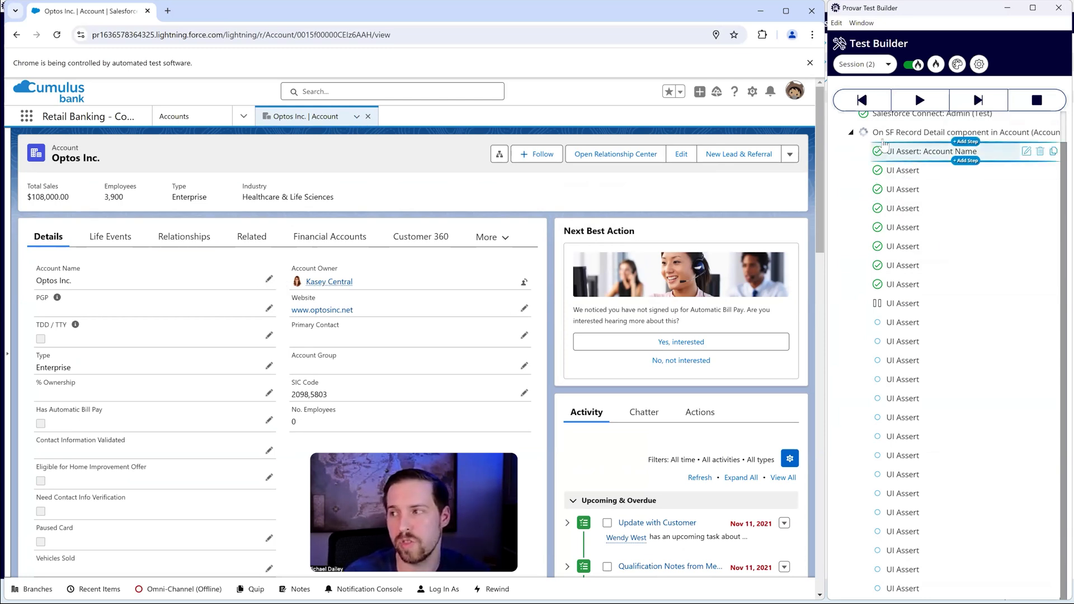
left_click(883, 141)
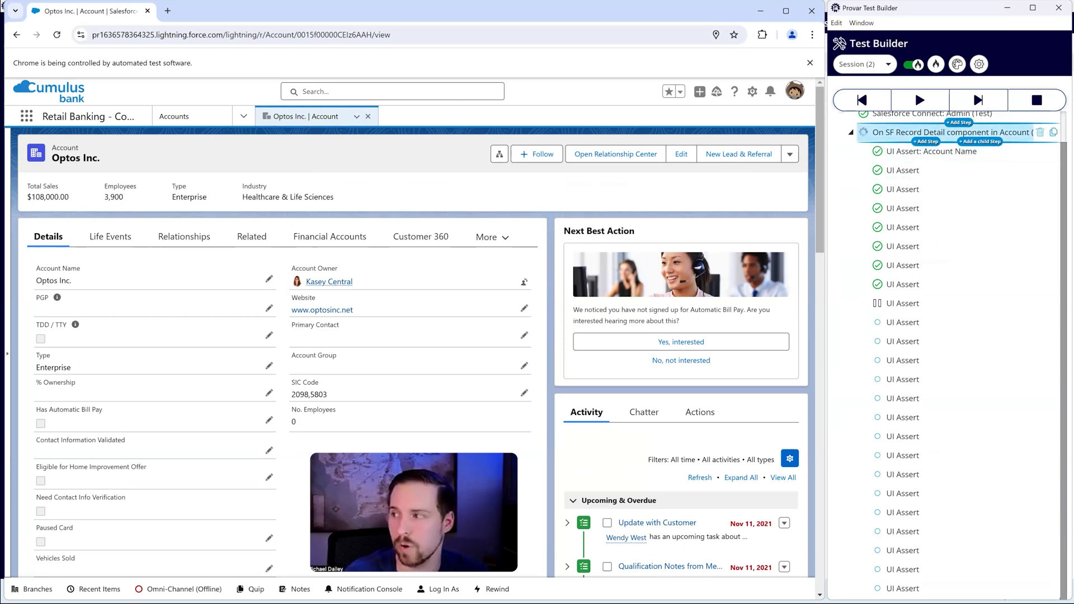
key("Delete")
key("Return")
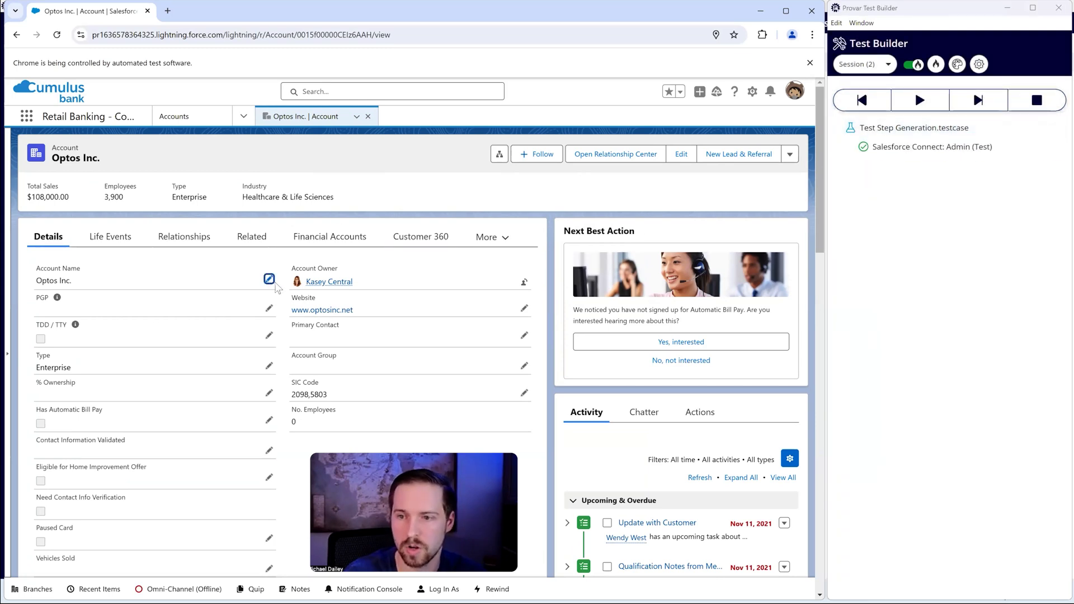
Step: Put the Optos Inc. details in edit mode and start a test step for Account Name with AI Steps enabled
left_click(269, 279)
right_click(109, 312)
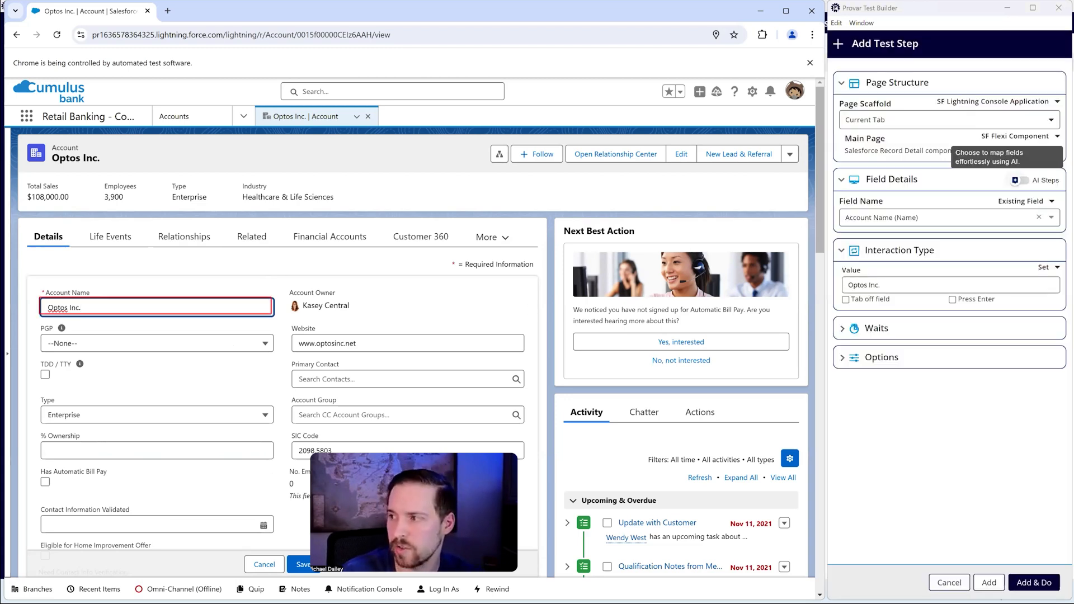
left_click(1015, 180)
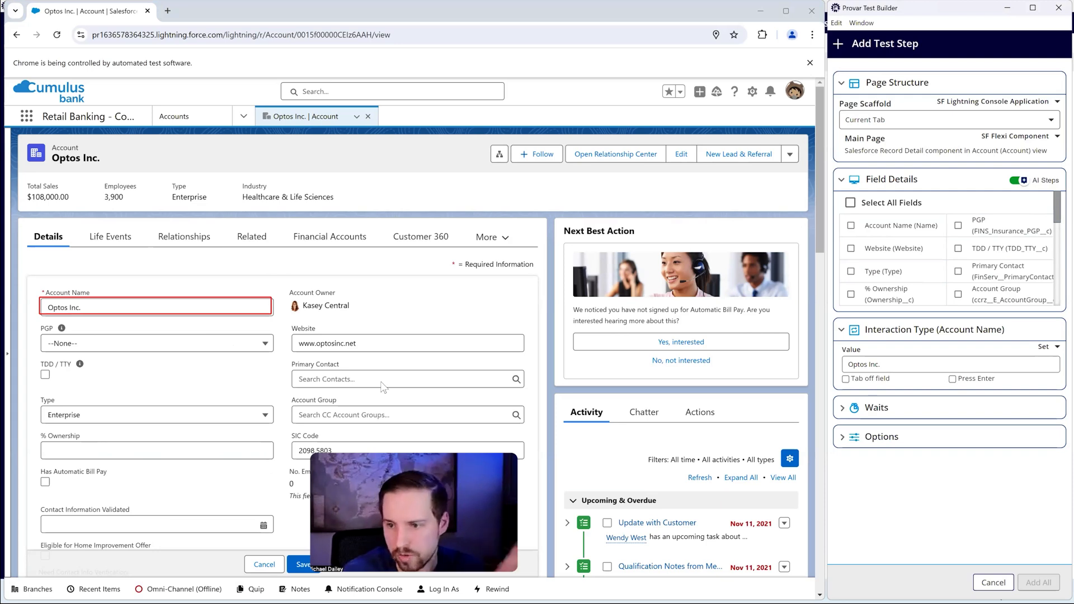
Step: Look through the available account fields, select all of them and exclude Contact Information Validated
scroll(264, 461, "down", 1)
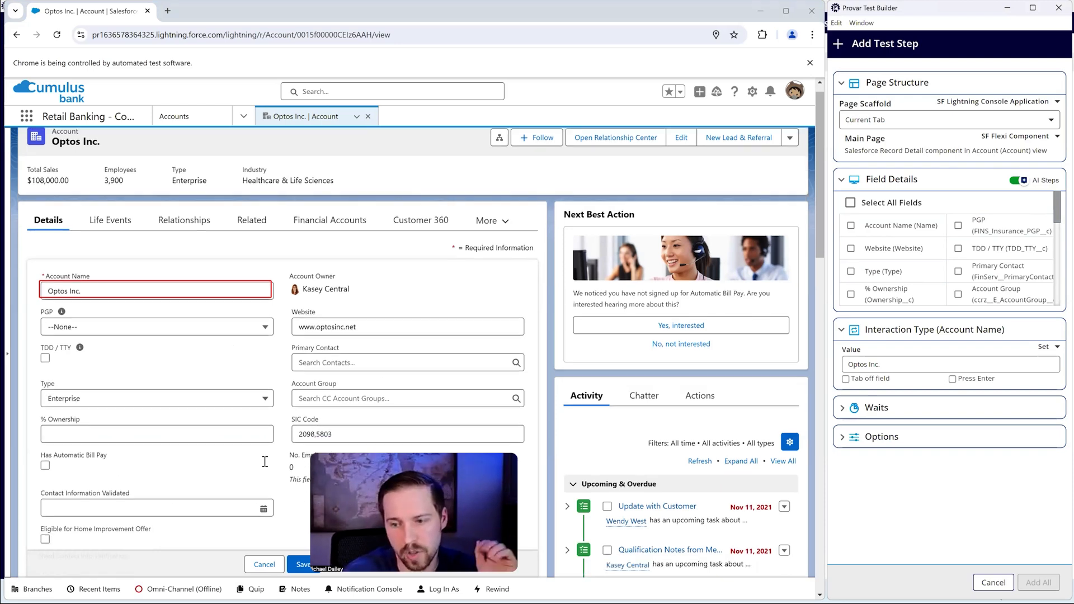
scroll(951, 249, "down", 5)
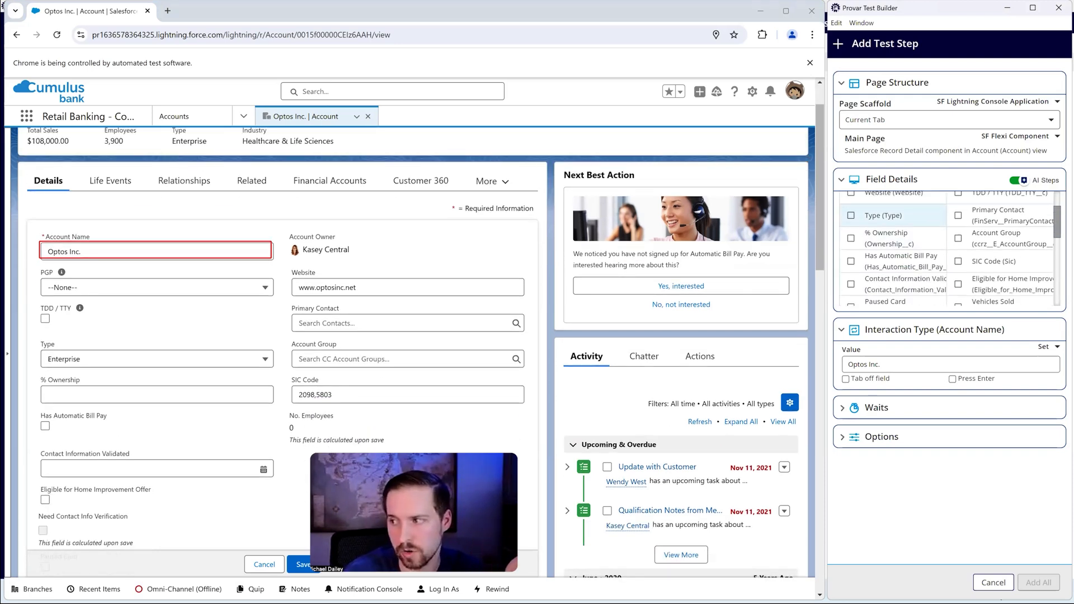
scroll(951, 249, "down", 2)
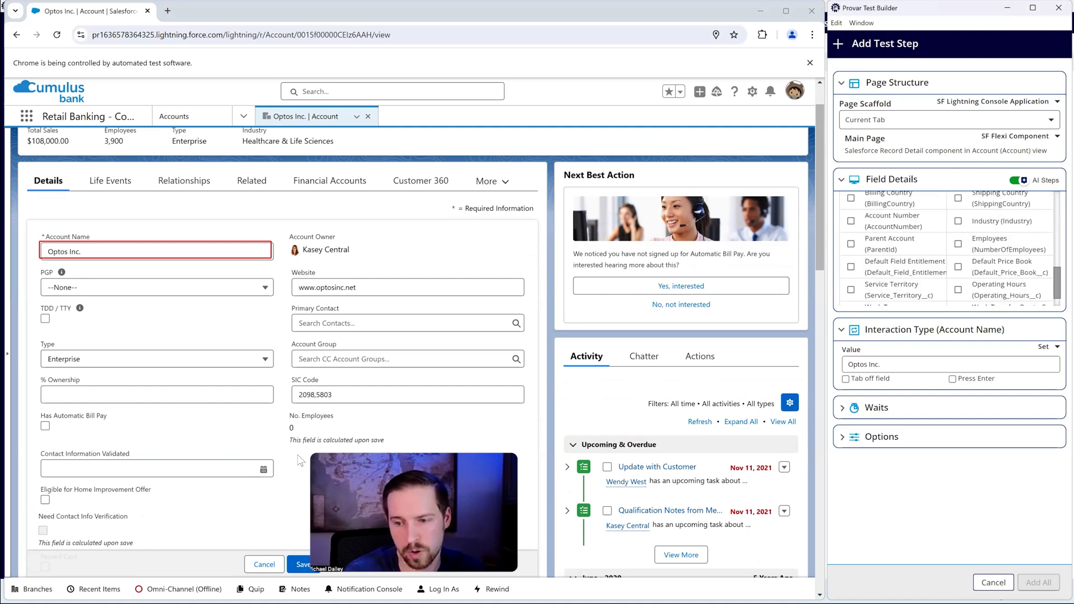
scroll(862, 216, "up", 7)
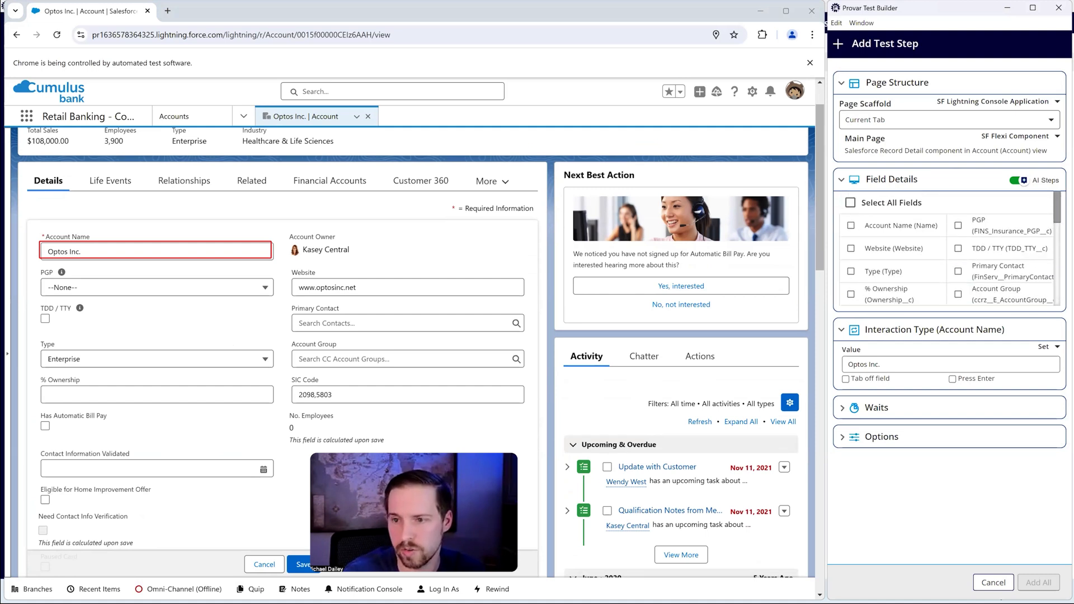
left_click(850, 203)
scroll(950, 249, "down", 2)
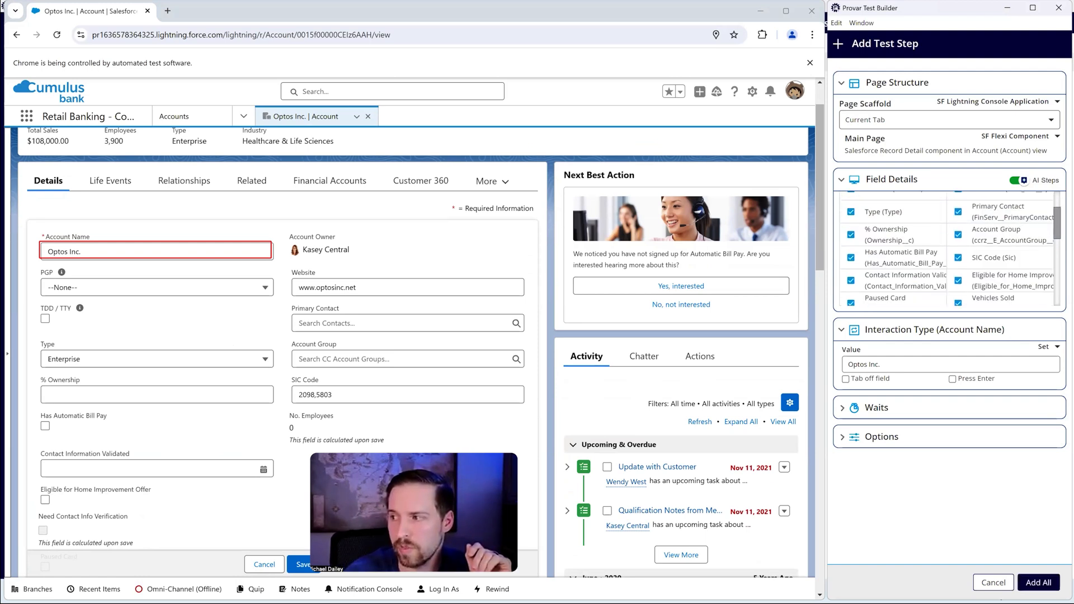
scroll(951, 249, "down", 2)
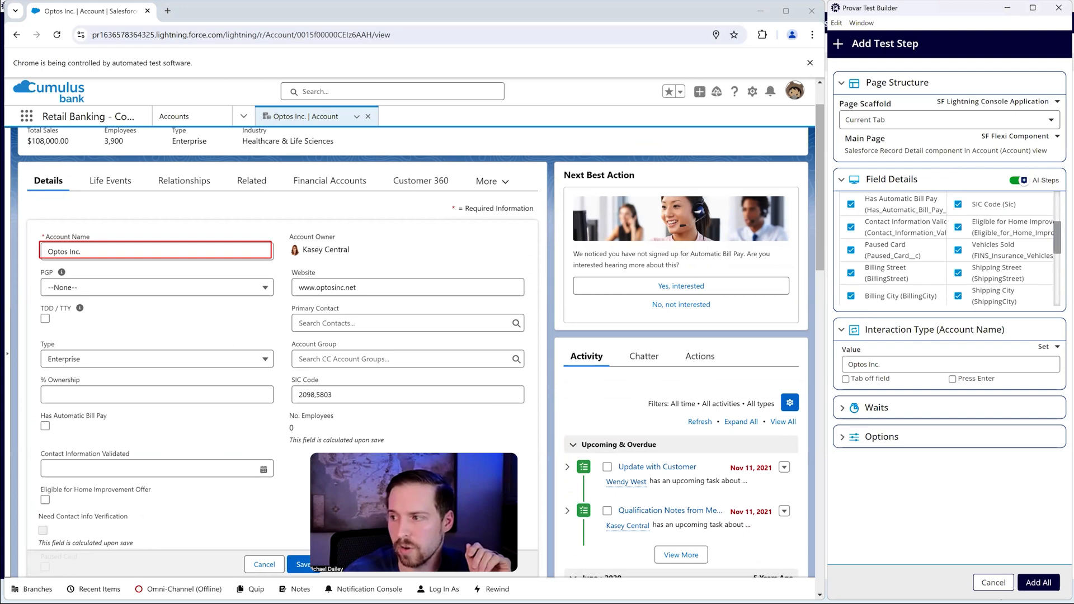
left_click(851, 227)
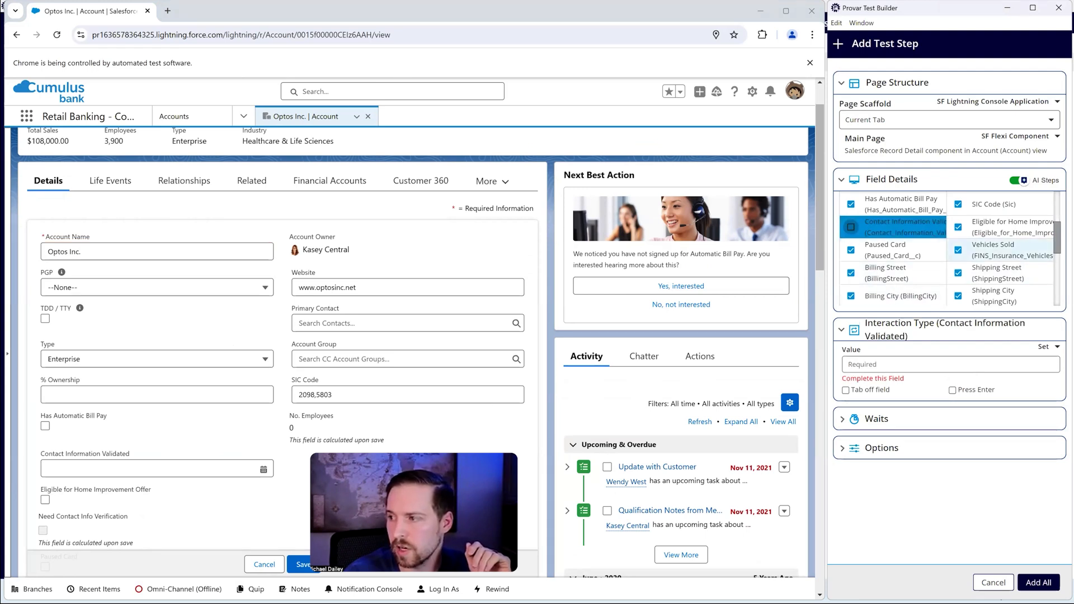
Step: Exclude the Industry and Type fields as well, and generate test steps for all remaining selected fields
scroll(951, 249, "down", 4)
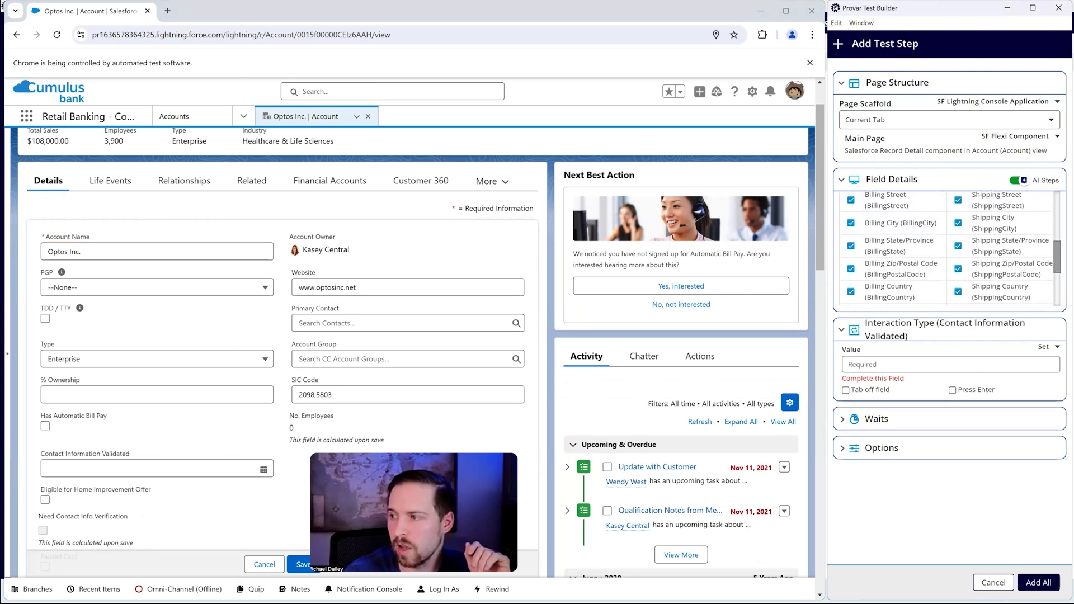
scroll(1001, 282, "down", 1)
left_click(1001, 282)
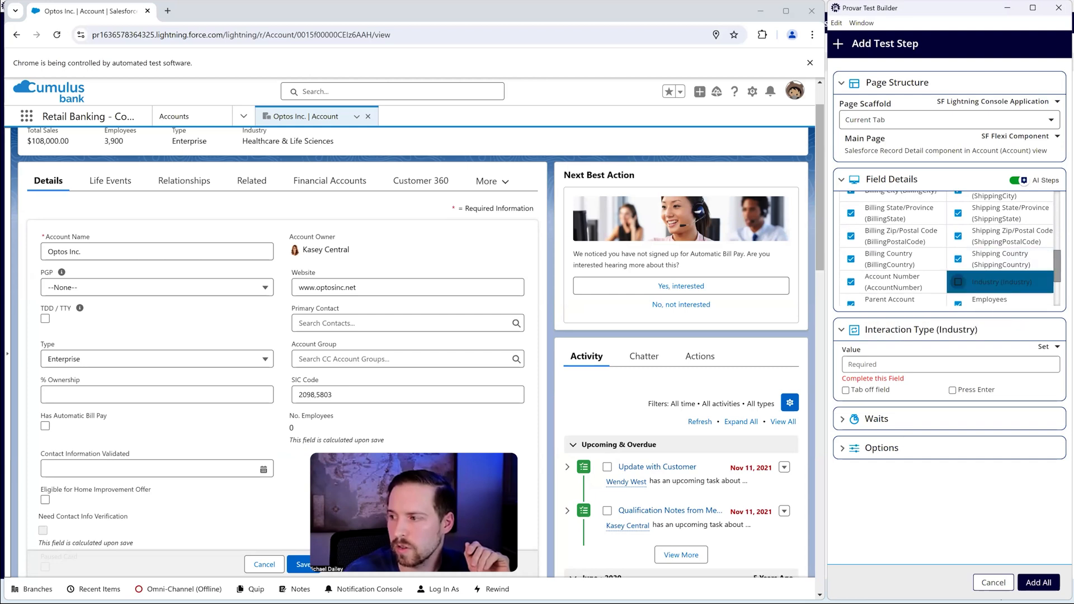
scroll(951, 251, "up", 8)
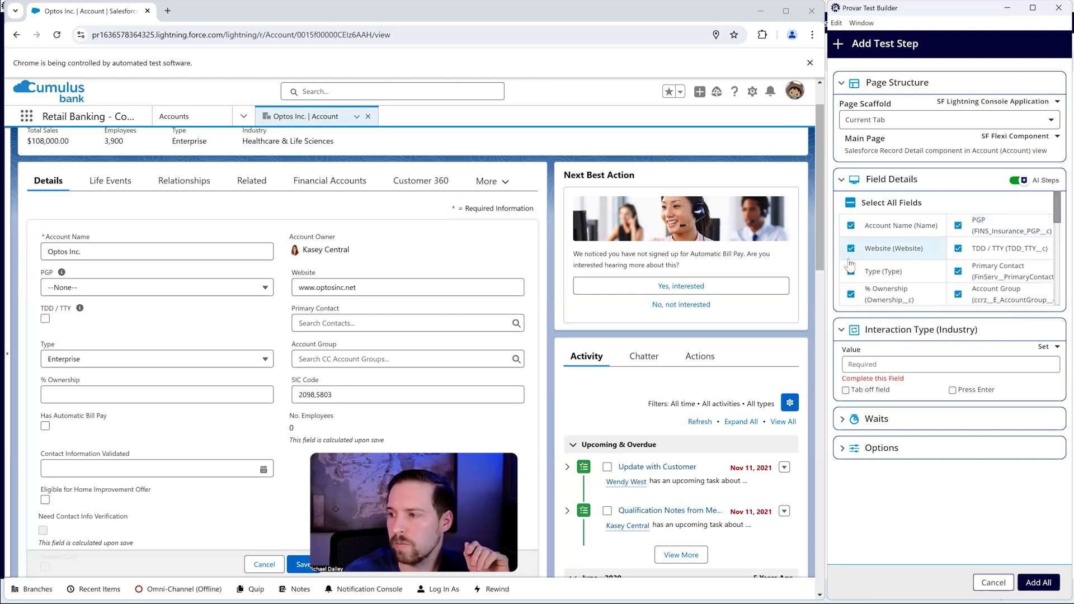
left_click(886, 272)
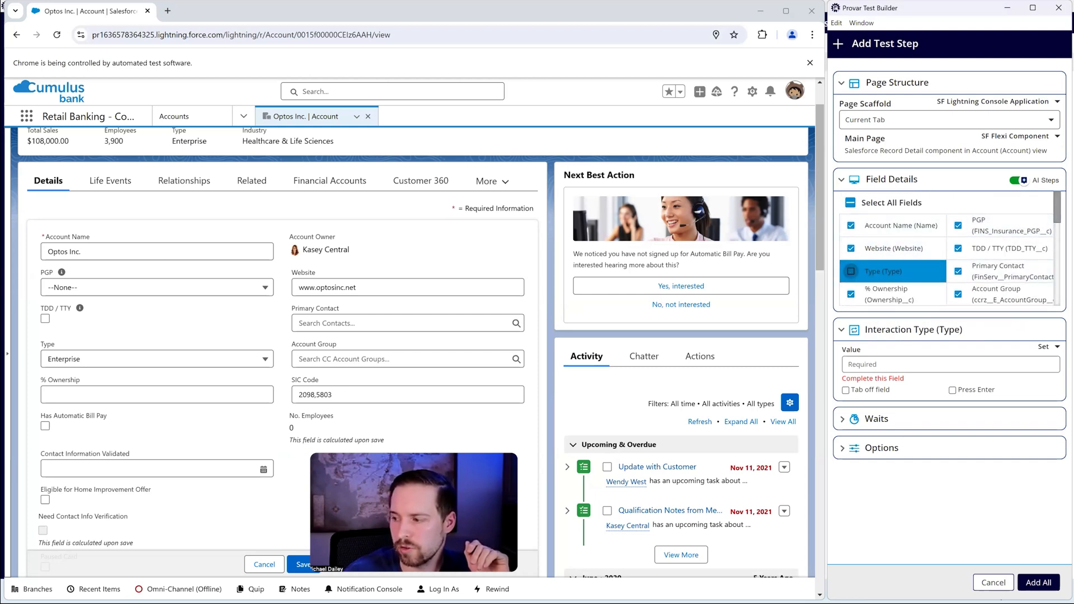
left_click(1038, 583)
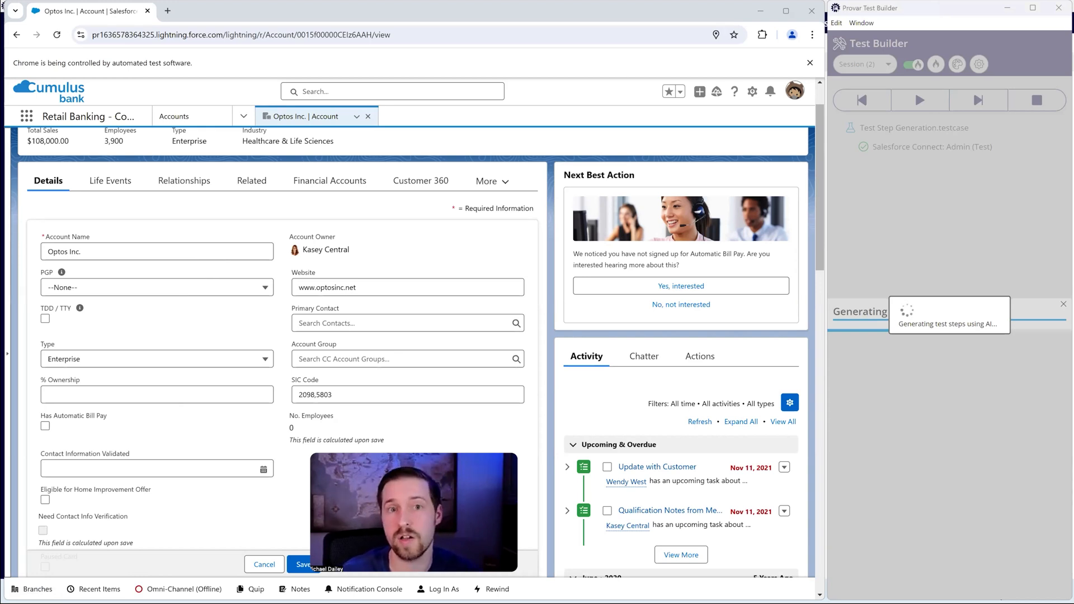
scroll(145, 283, "down", 4)
scroll(145, 284, "down", 8)
scroll(162, 288, "up", 13)
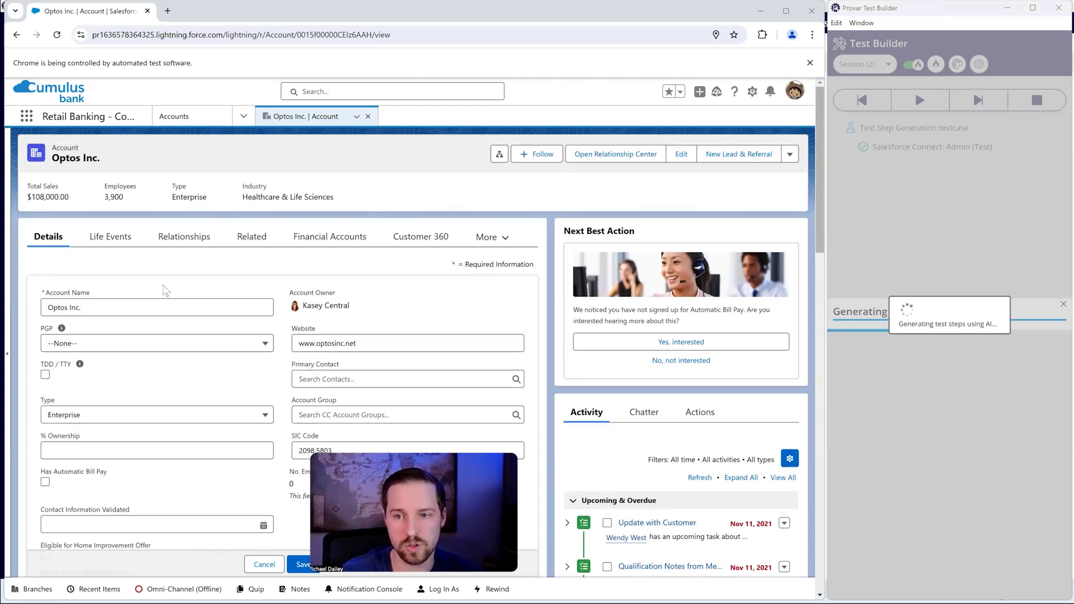
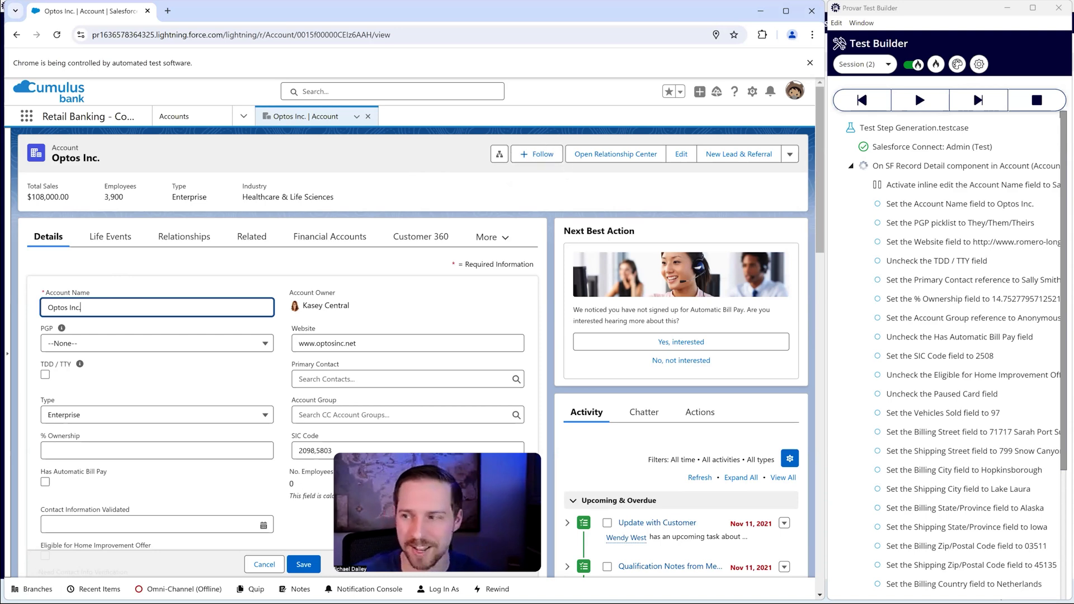
Step: Review the generated Set steps in the test case and run them on the Optos Inc. account details
scroll(919, 284, "down", 4)
scroll(951, 305, "up", 4)
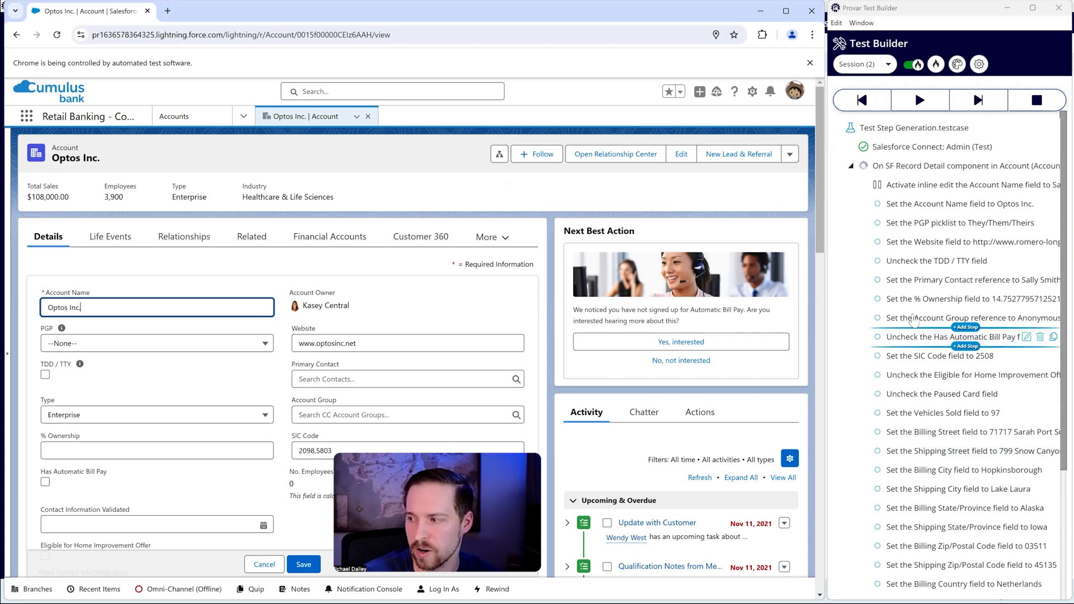
scroll(962, 336, "down", 3)
scroll(940, 313, "up", 3)
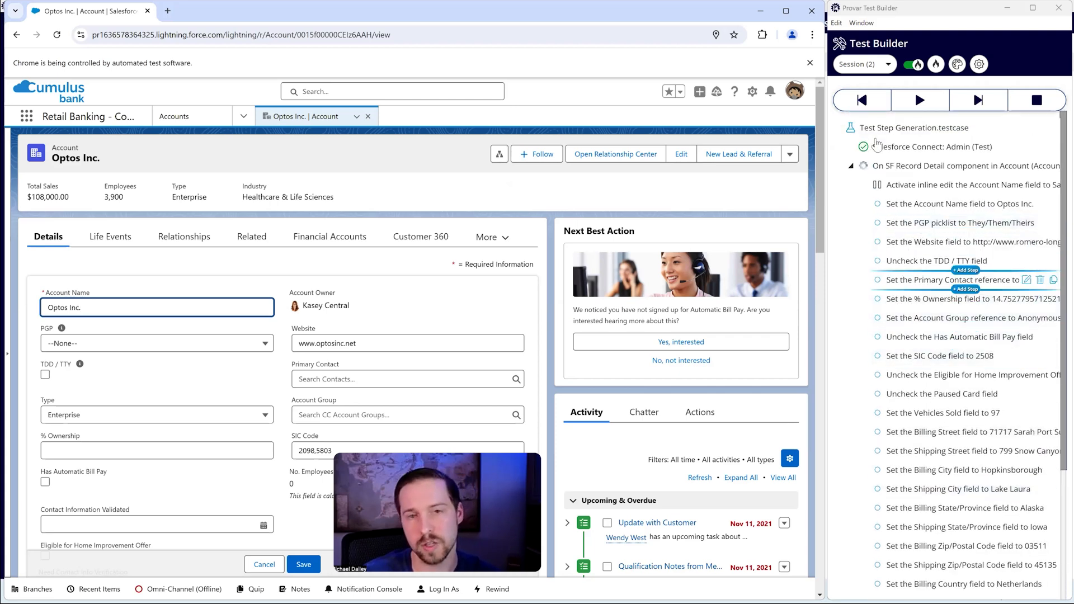
left_click(980, 175)
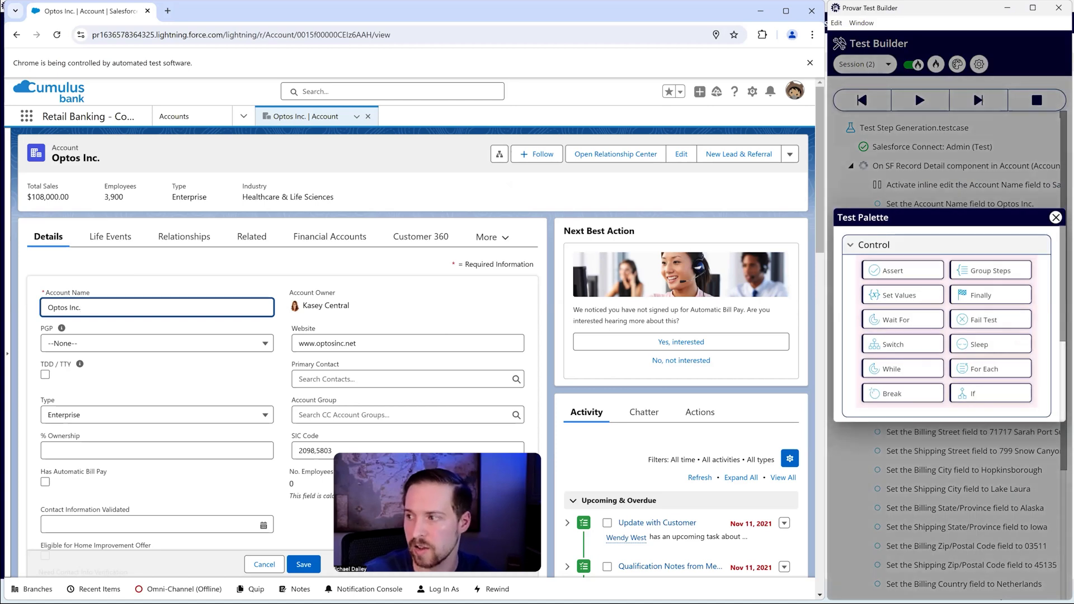
left_click(1055, 218)
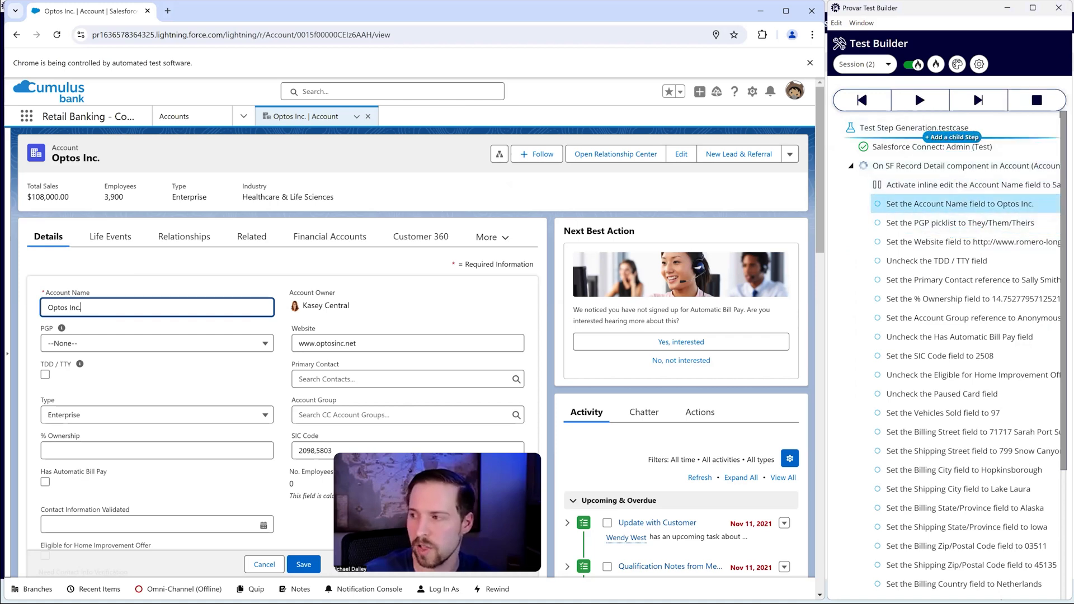
left_click(920, 100)
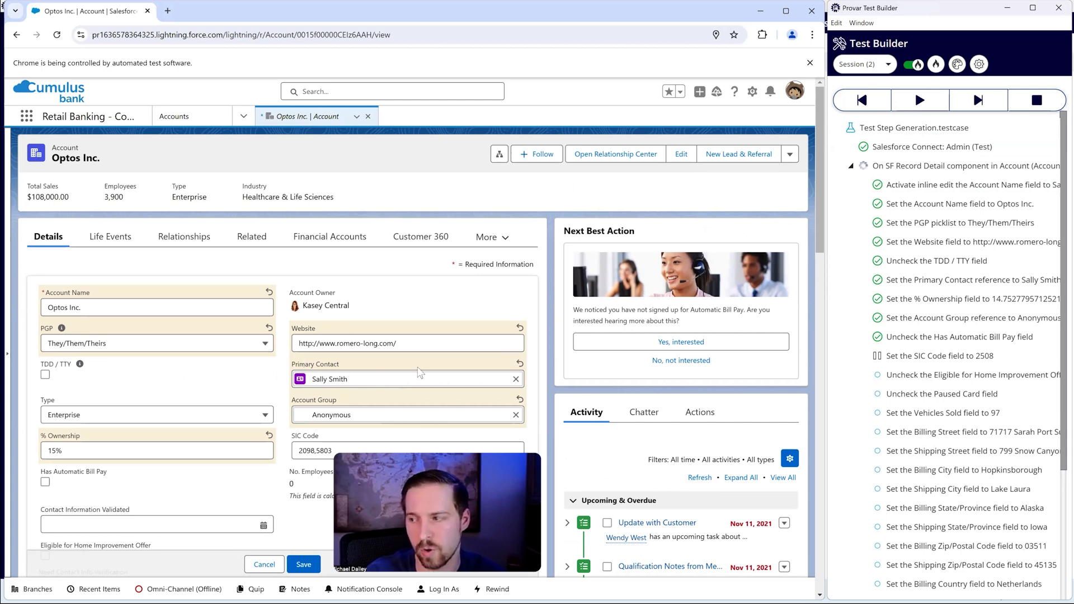
Step: Check the filled account fields, discard the unsaved Optos Inc. edits and stop the test session
scroll(412, 379, "down", 5)
scroll(473, 379, "up", 5)
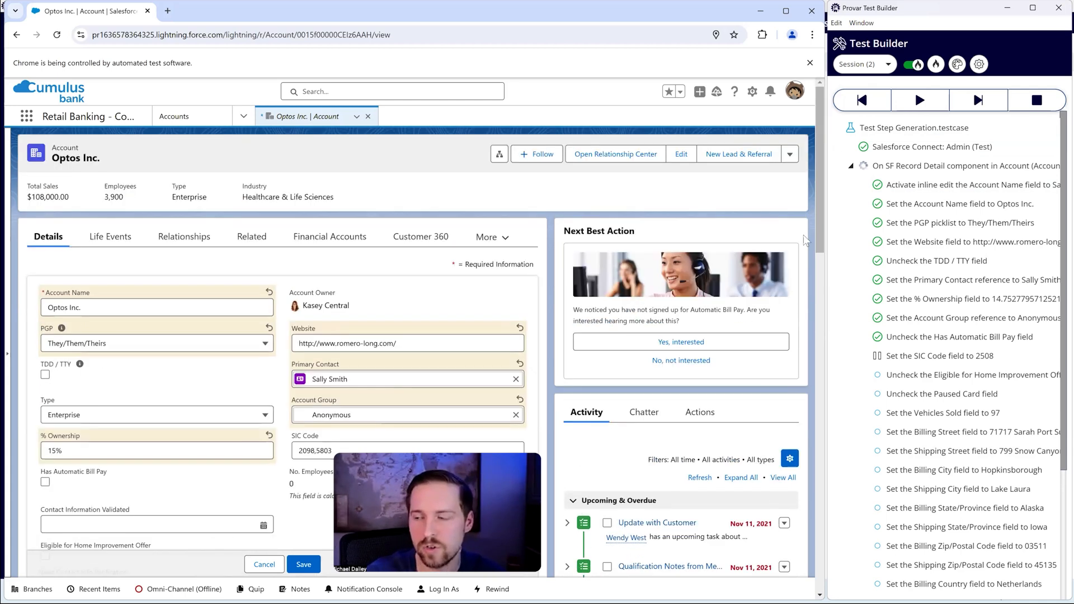
scroll(910, 342, "down", 3)
scroll(951, 400, "up", 3)
left_click(402, 299)
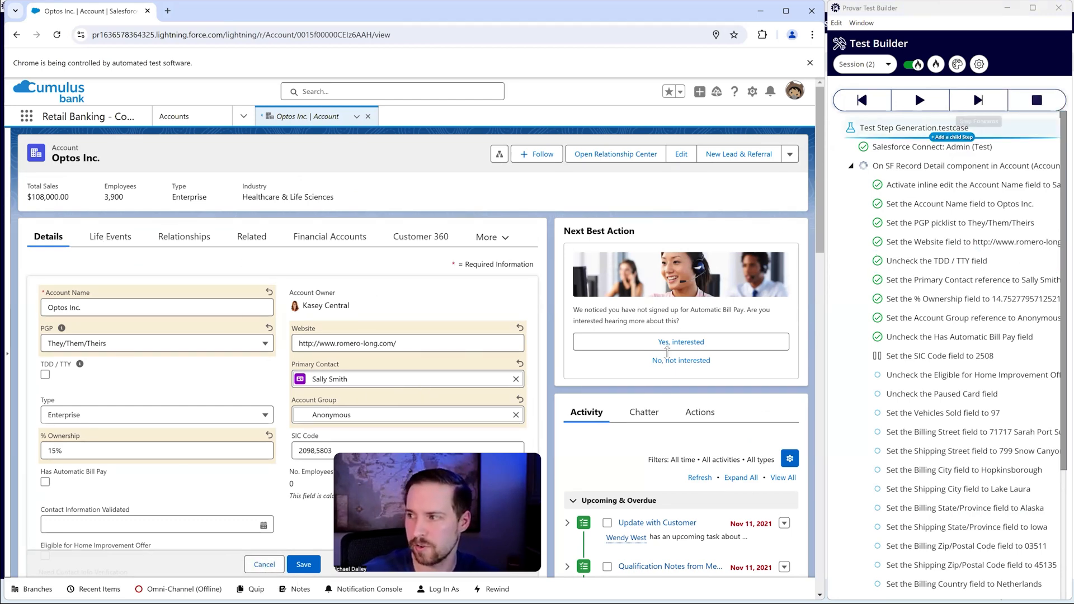
left_click(272, 566)
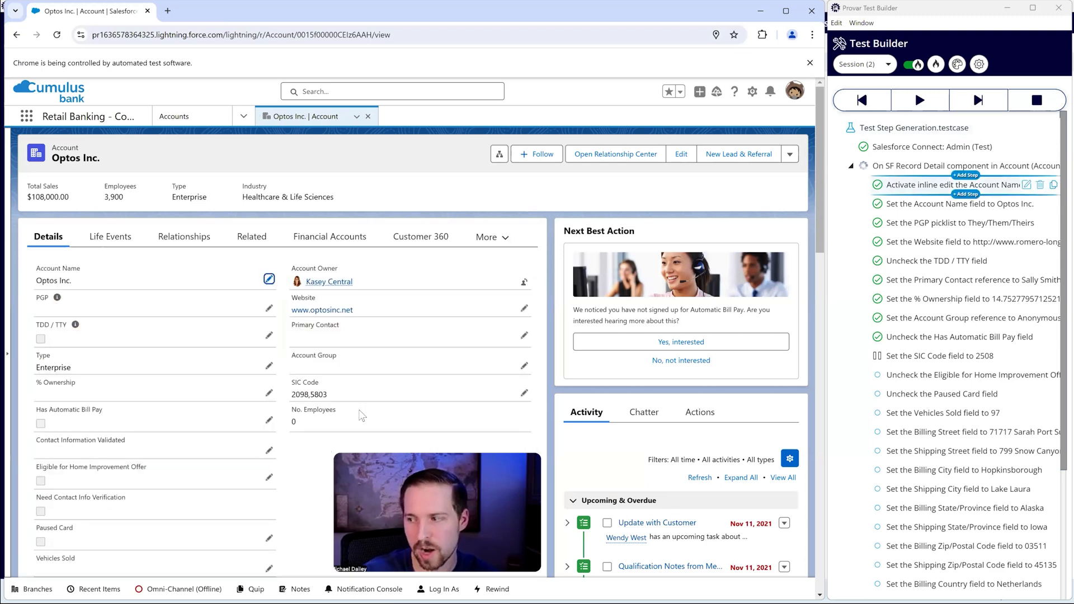
left_click(1037, 100)
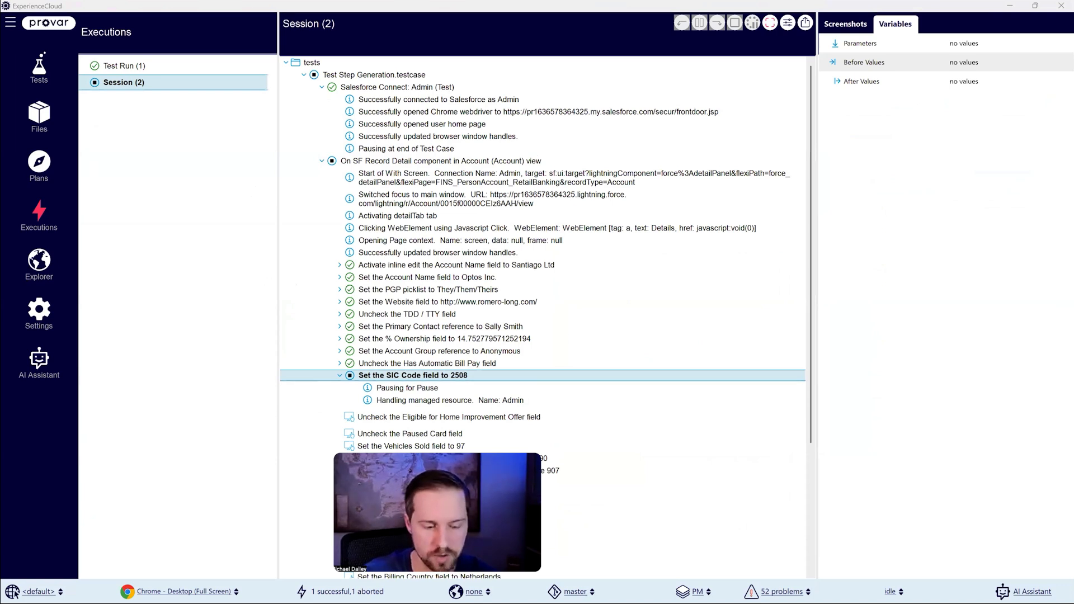
Step: Delete the SF Record Detail component screen step from the Test Step Generation test case and save the test case
left_click(31, 80)
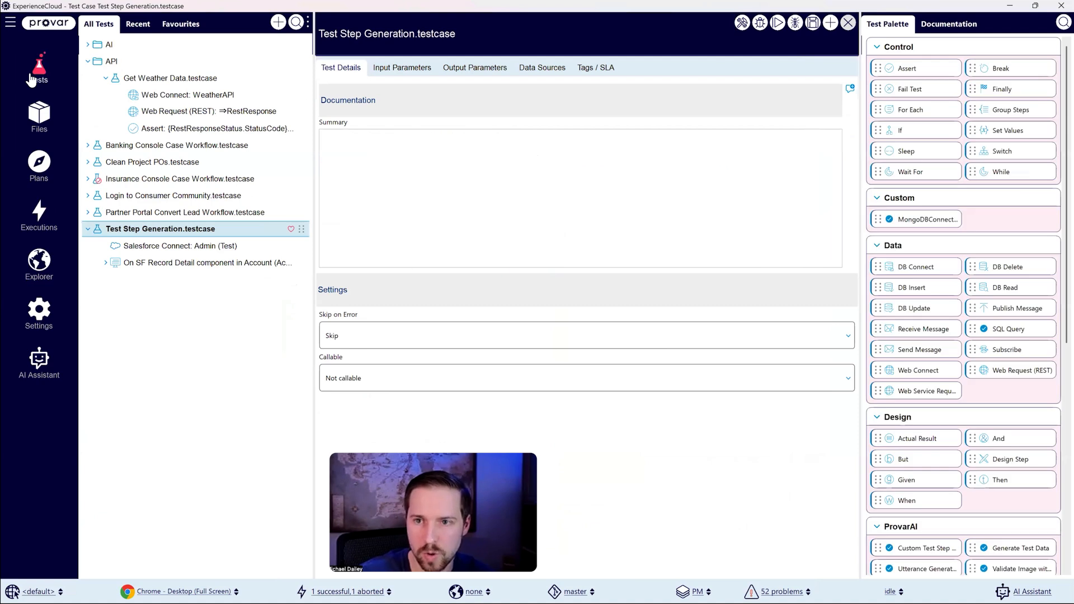
right_click(168, 262)
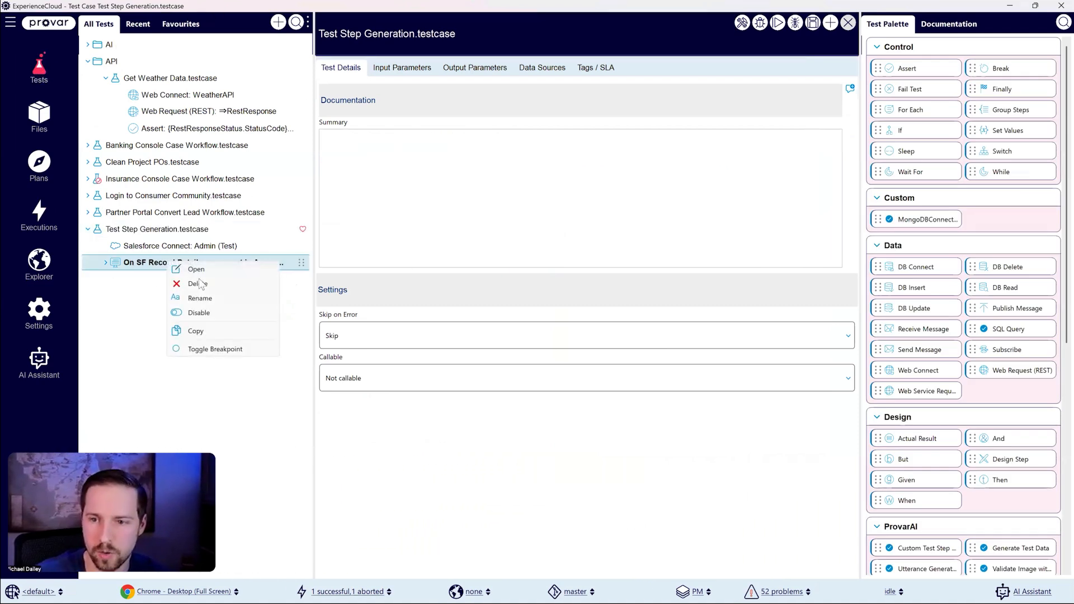
left_click(200, 283)
left_click(599, 314)
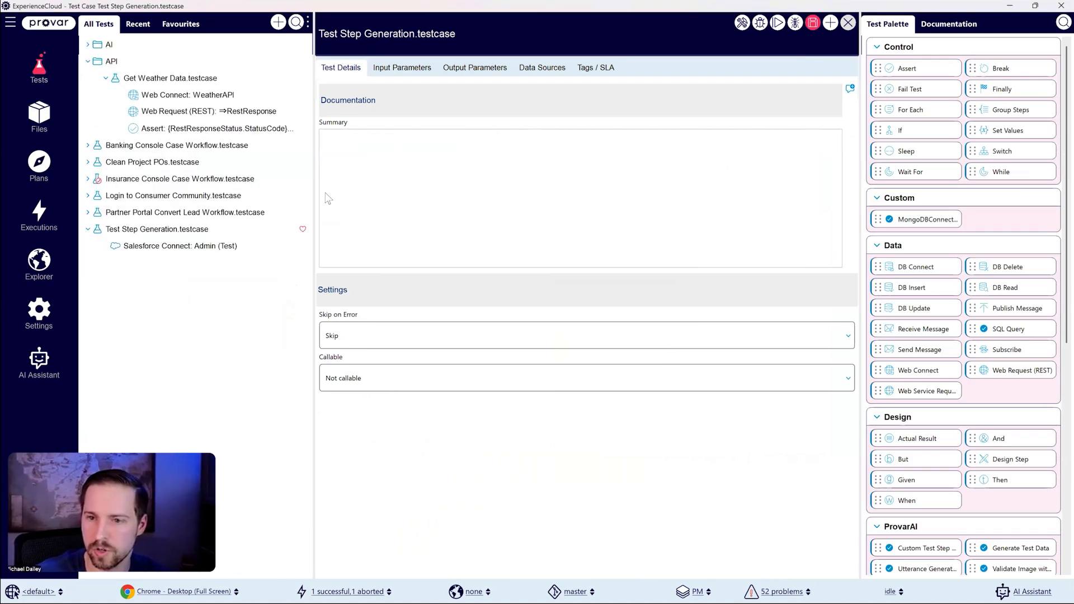
left_click(213, 229)
left_click(818, 27)
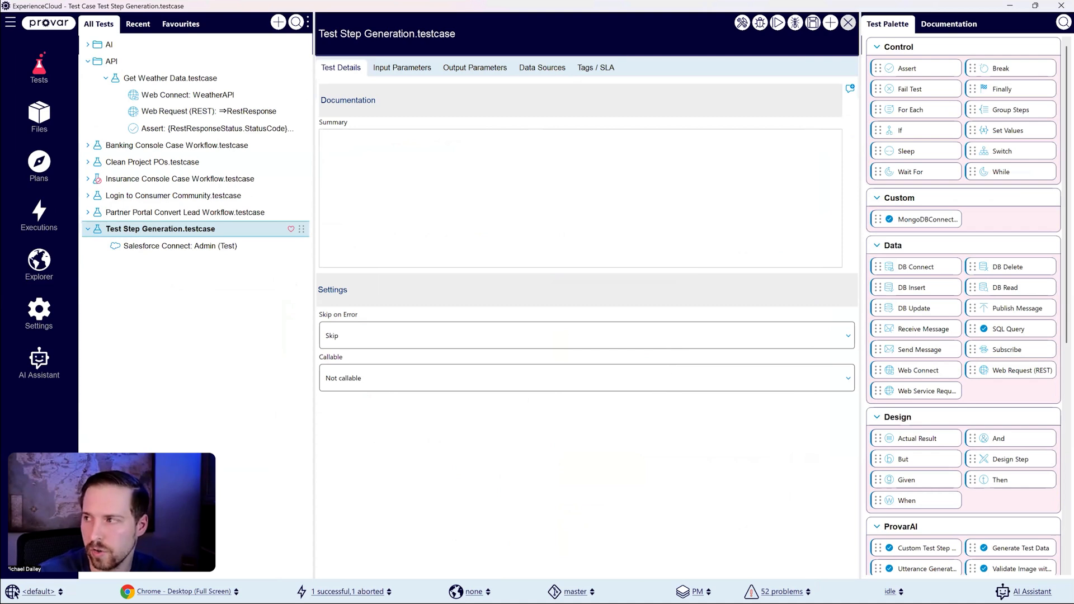
Step: Open the Generate Custom Test Steps test case in the AI folder, with its generator steps listed at full width
scroll(964, 305, "down", 6)
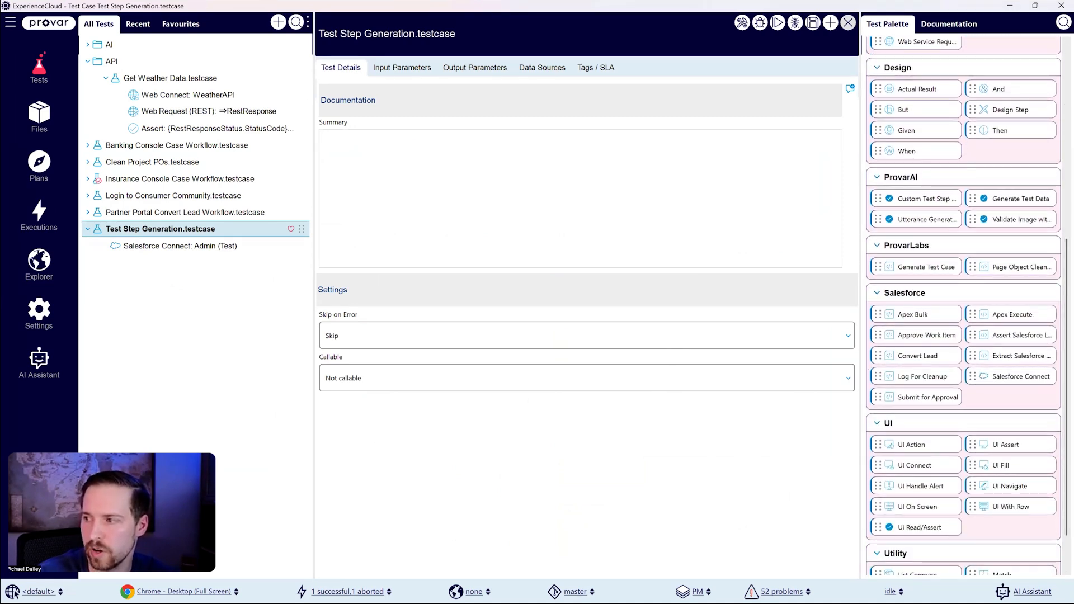
left_click_drag(852, 207, 824, 218)
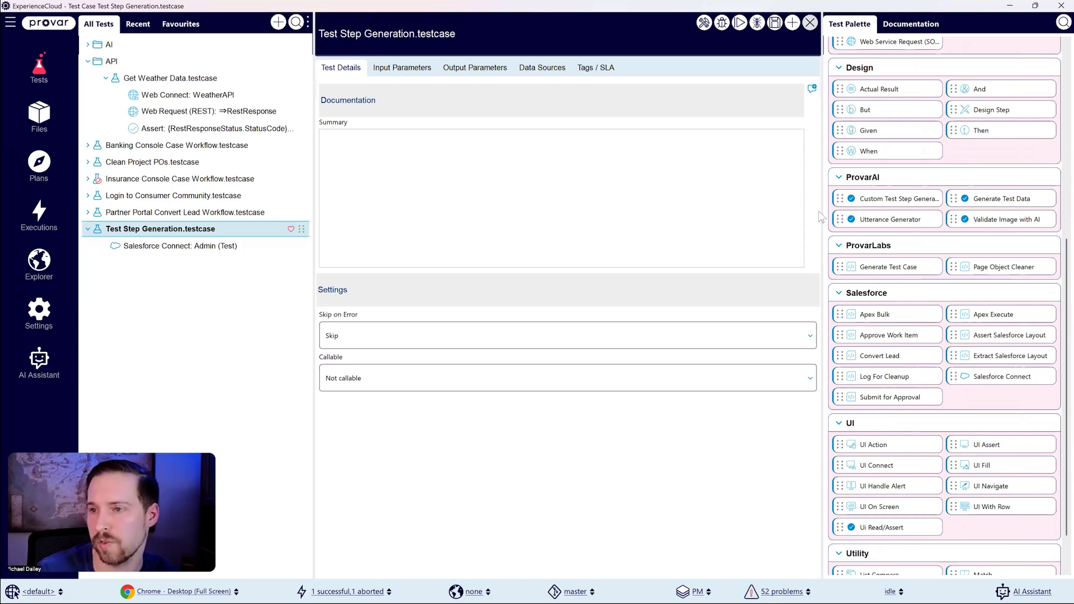
left_click(97, 49)
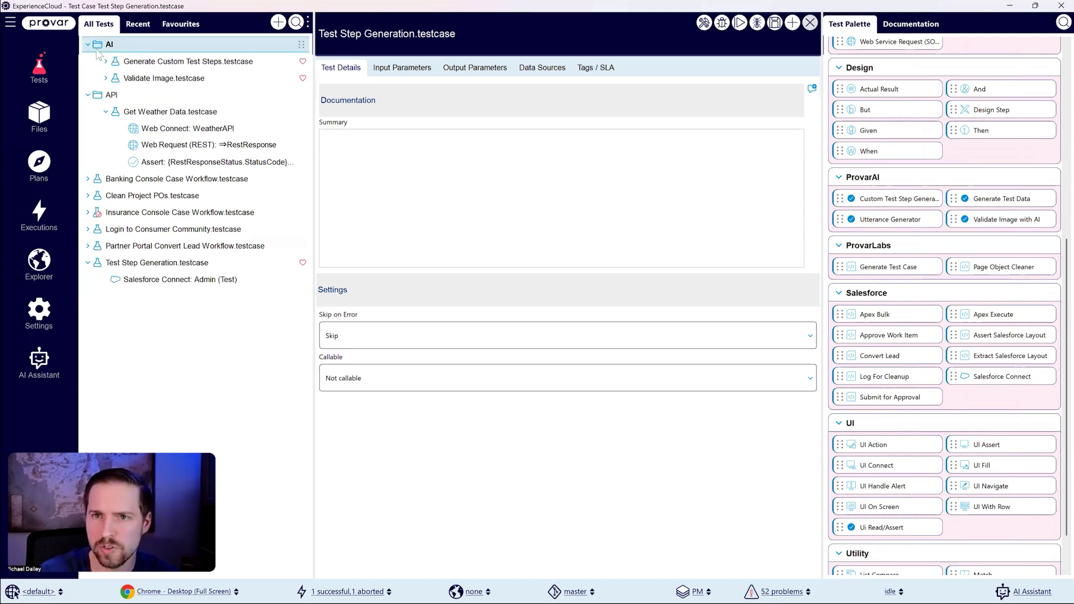
left_click(106, 62)
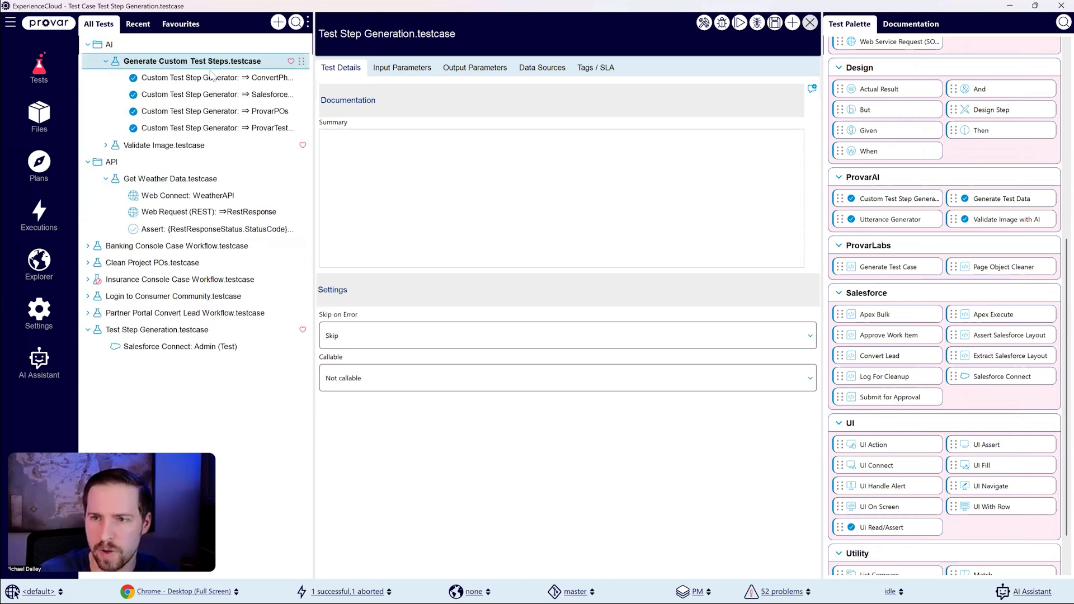
left_click_drag(313, 115, 368, 118)
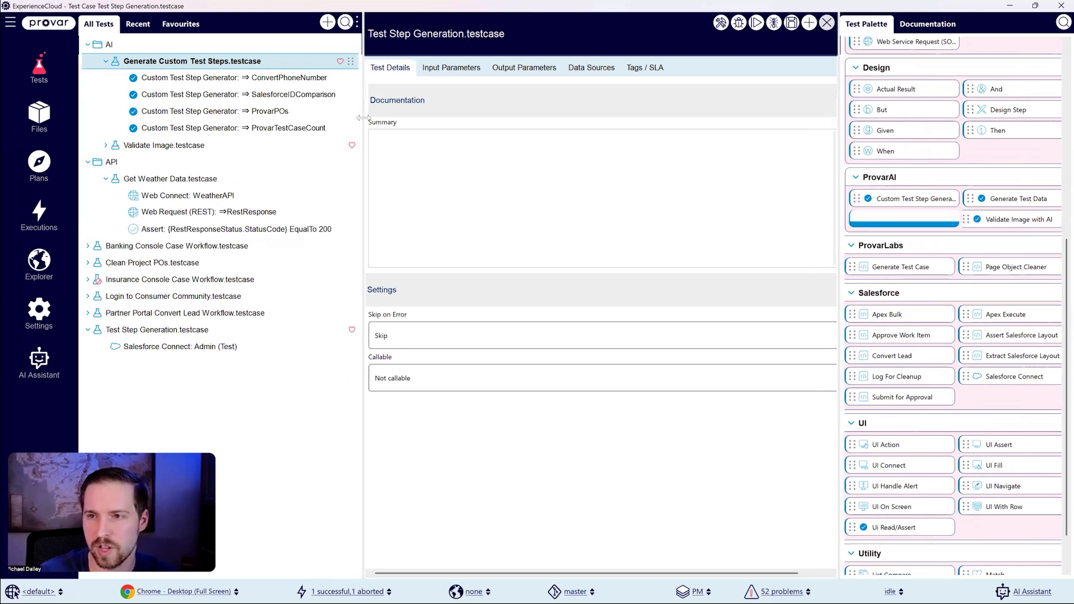
double_click(219, 67)
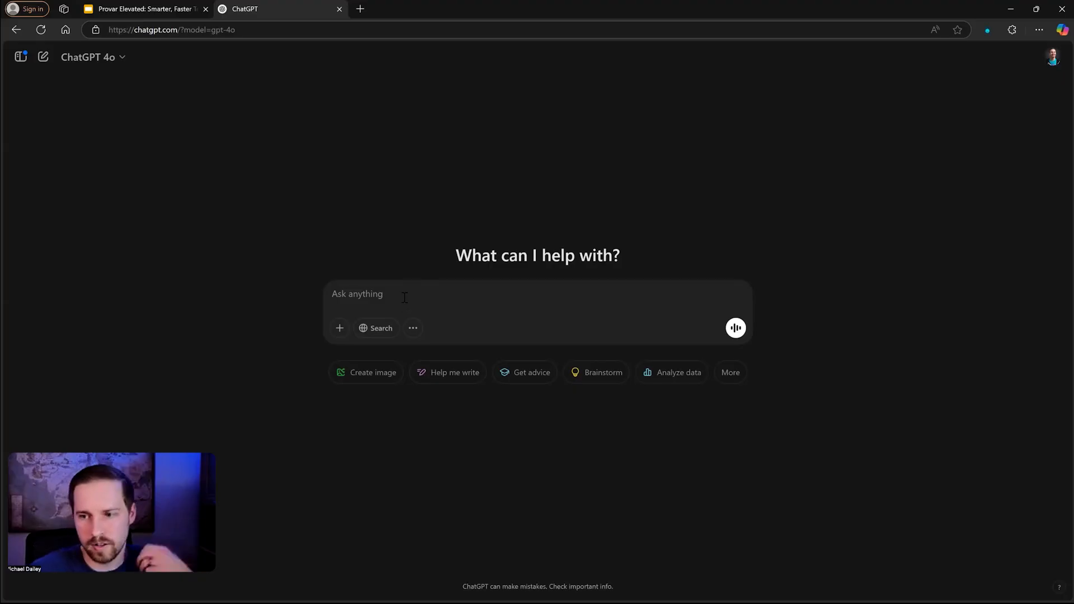
Step: In ChatGPT, request a custom Provar Automation test step converting a number to (XXX)-XXX-XXXX and accepting only 10 digit numbers as input
left_click(405, 298)
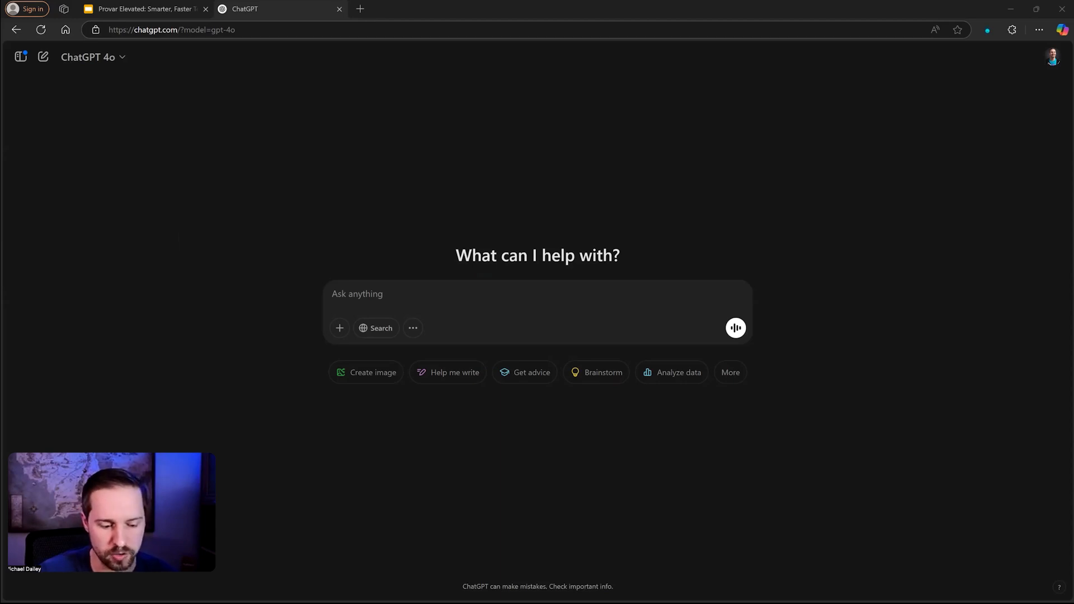
left_click(431, 295)
type("Can you generate a custom test step to be used in Provar Automation? The test step should convert a number to the following format: (XXX)-XXX-XXXX. It should only accept 10 digit numbers as the input.")
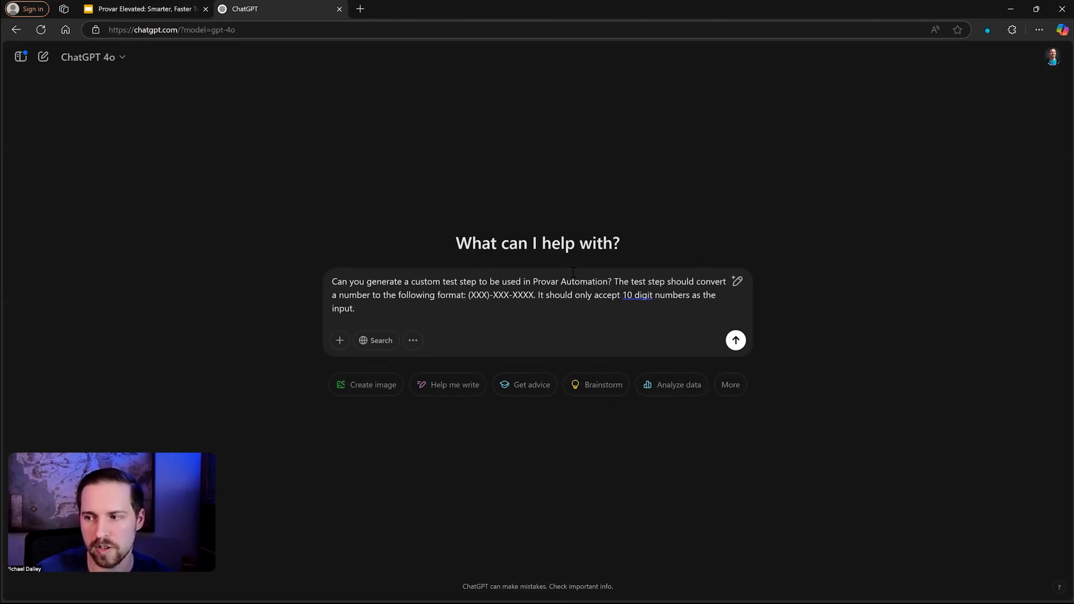
left_click_drag(472, 297, 521, 303)
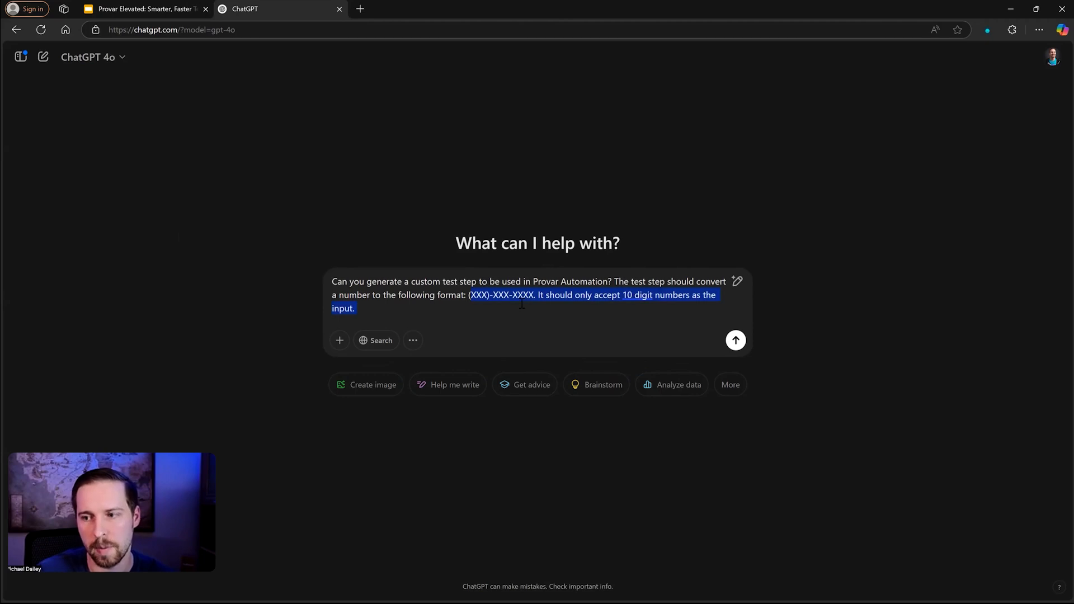
left_click(523, 309)
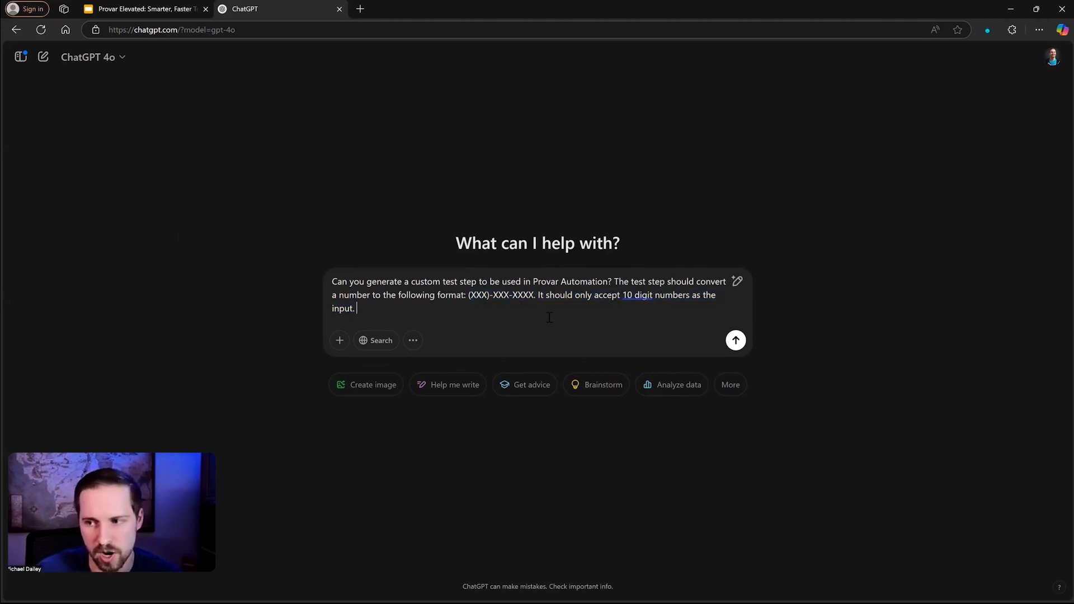
left_click_drag(534, 298, 471, 300)
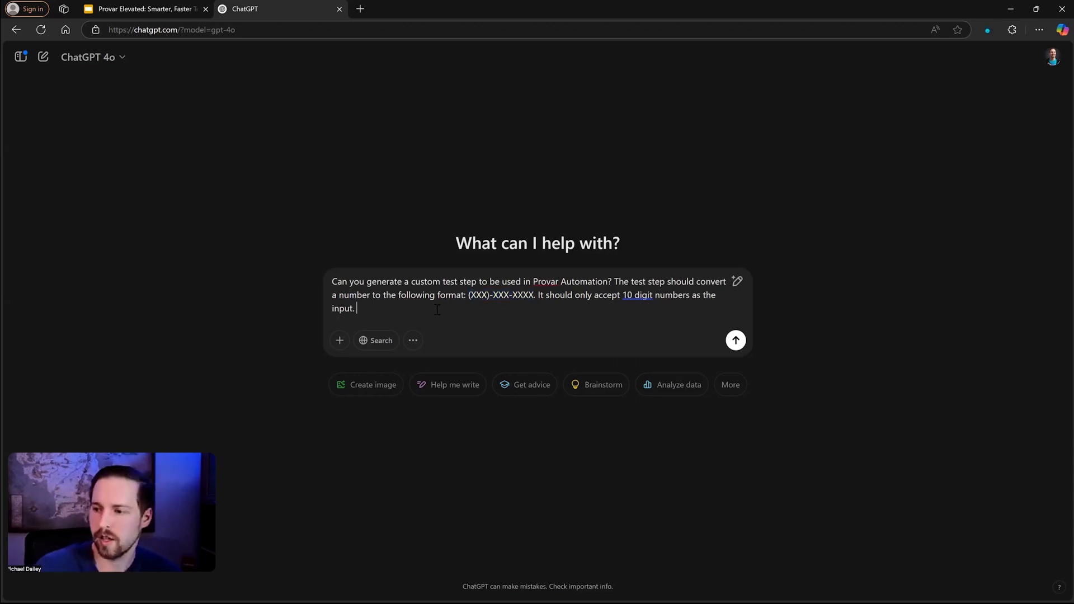
key("Return")
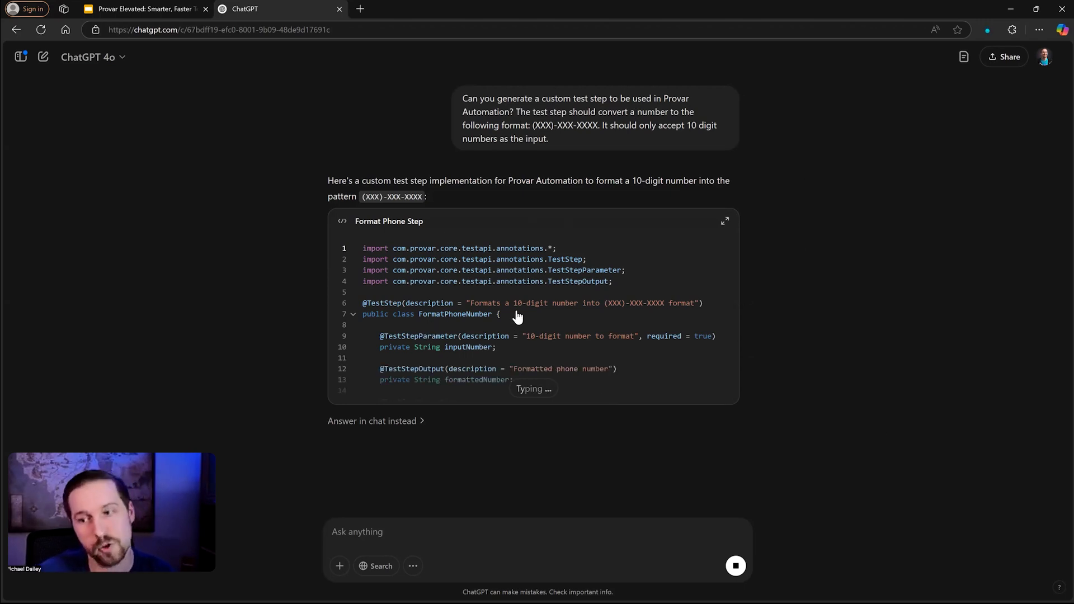
Step: Examine the generated Format Phone Step code in the expanded view and its explanation in the chat, and return to Provar
left_click(725, 222)
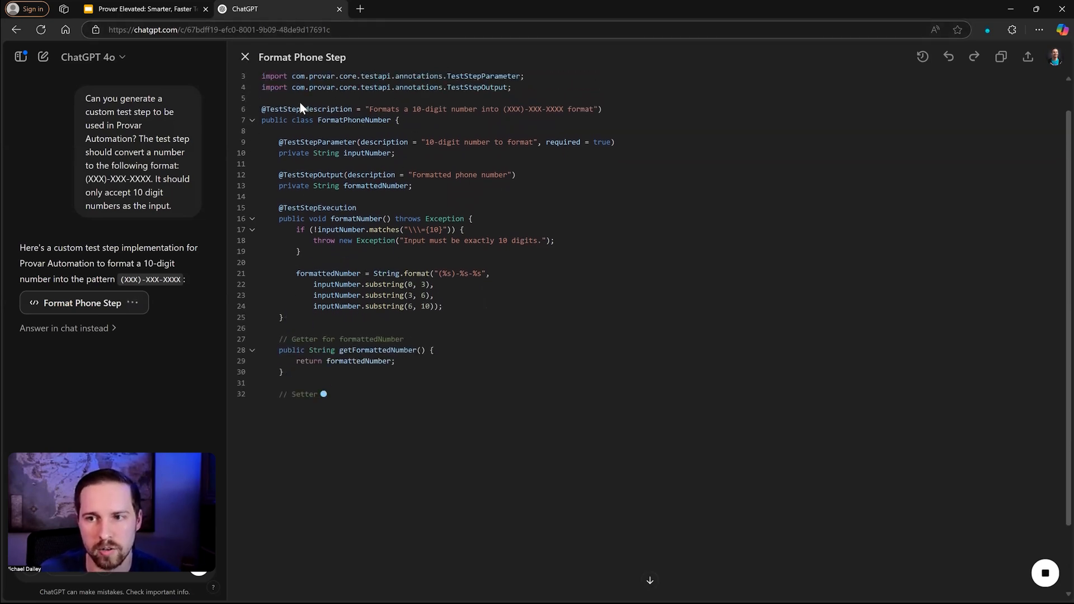
left_click(245, 56)
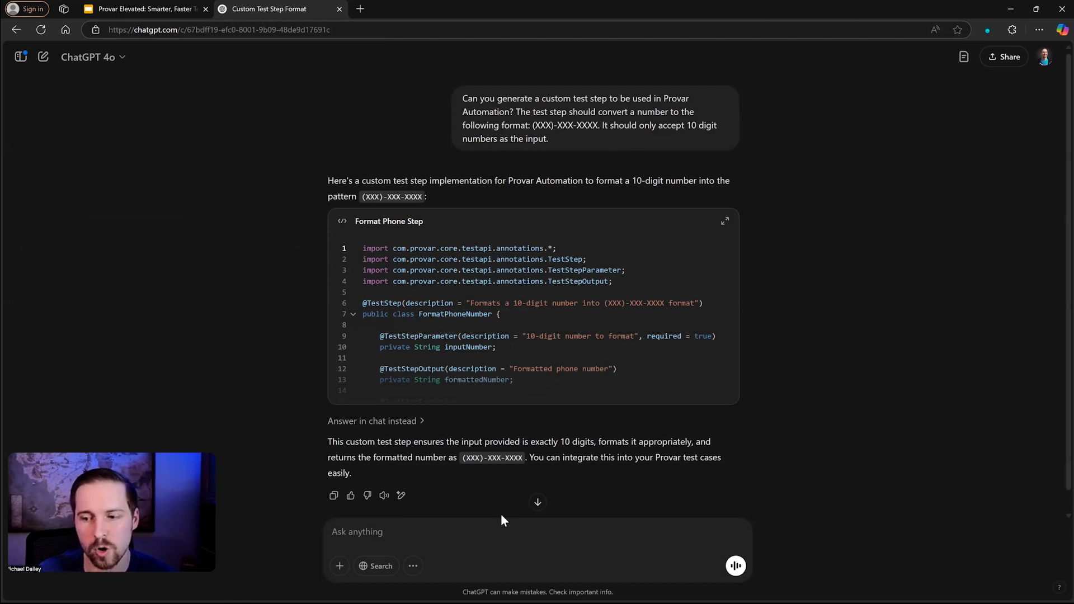
scroll(501, 512, "down", 1)
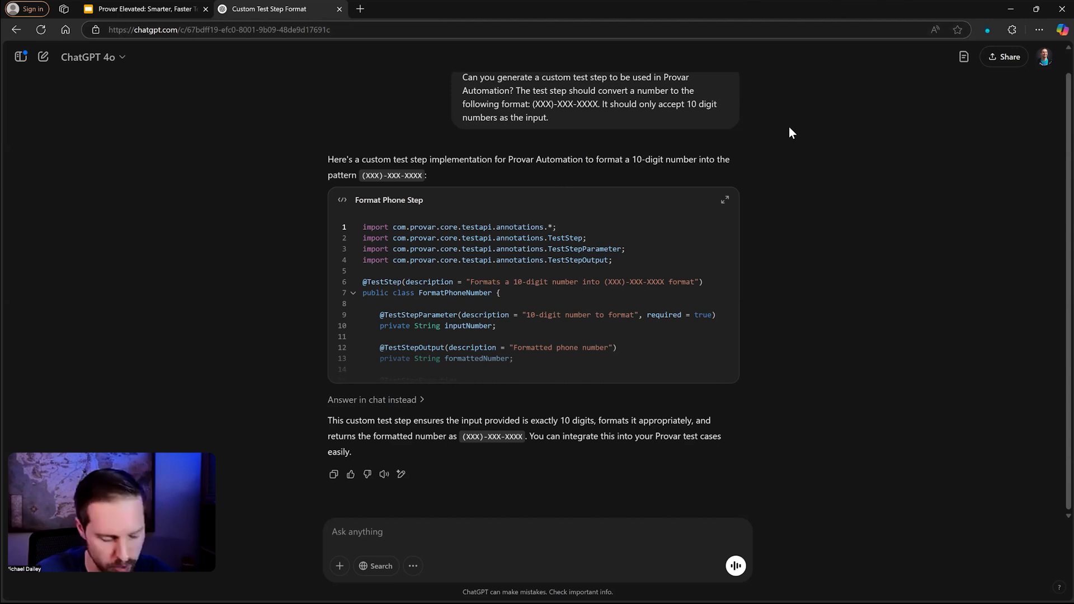
left_click(1010, 9)
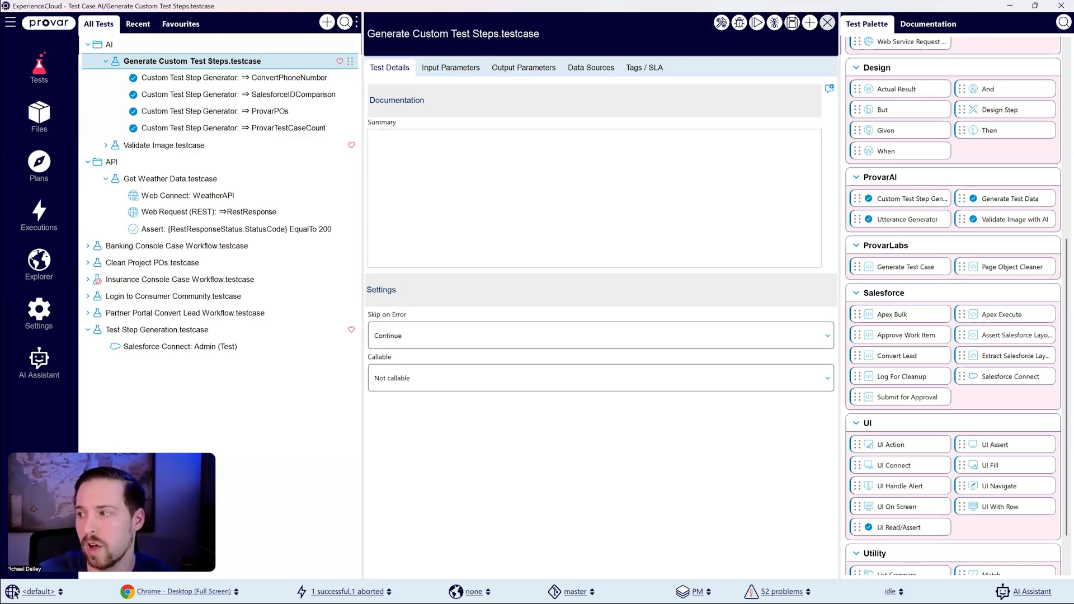
Step: Disable the SalesforceIDComparison, ProvarPOs and ProvarTestCaseCount generator steps, save, and open the ConvertPhoneNumber step
scroll(954, 308, "up", 6)
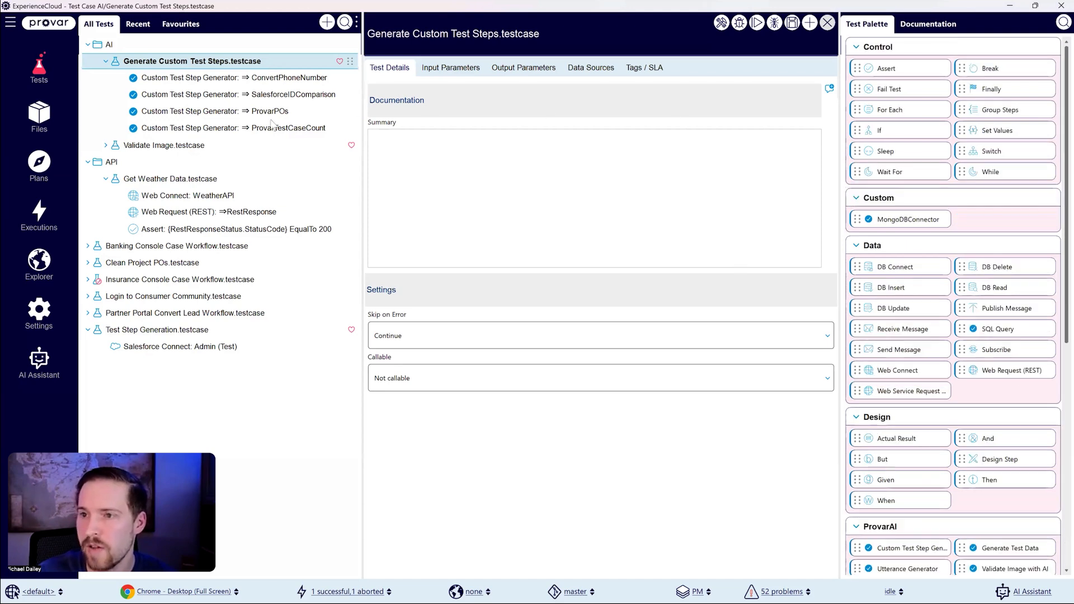
left_click(243, 79)
left_click(240, 94)
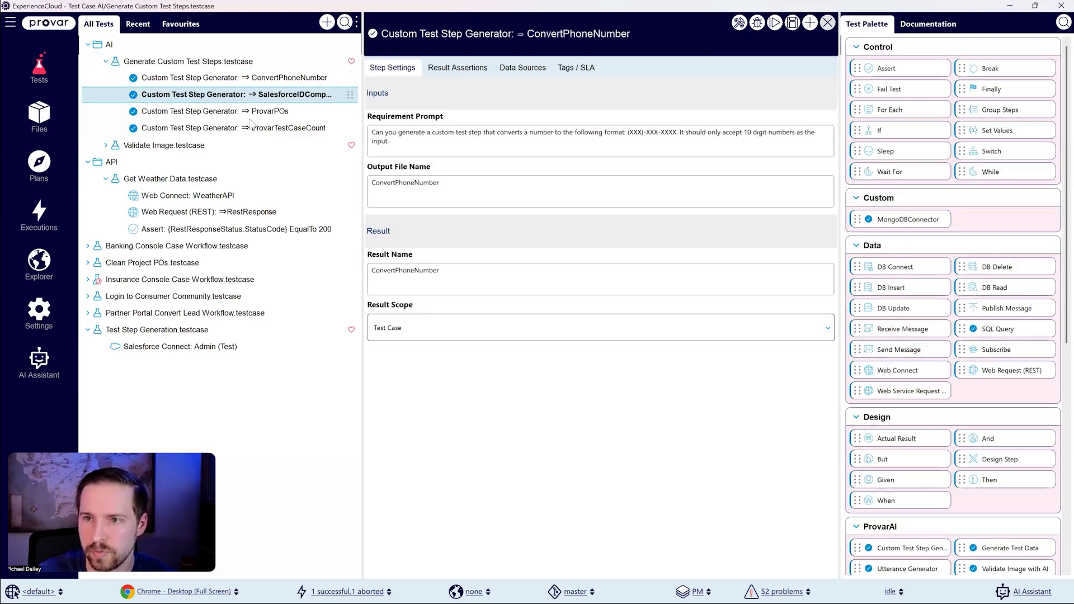
left_click(273, 128, "shift")
left_click(279, 94)
key("ctrl+s")
left_click(286, 79)
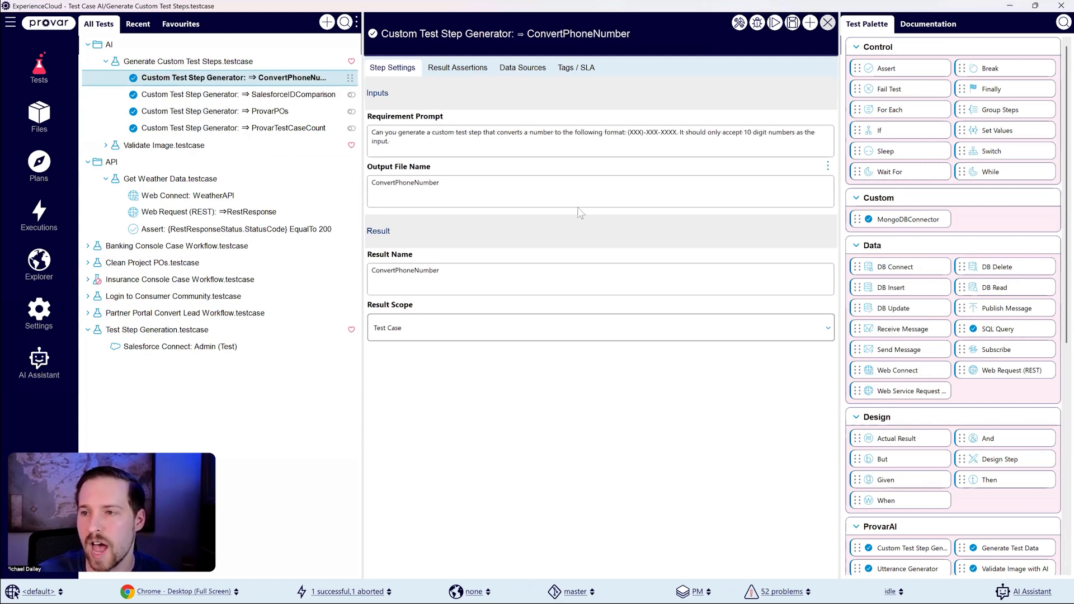
Step: Examine the ConvertPhoneNumber step's requirement prompt, selecting its entire text
scroll(895, 459, "down", 5)
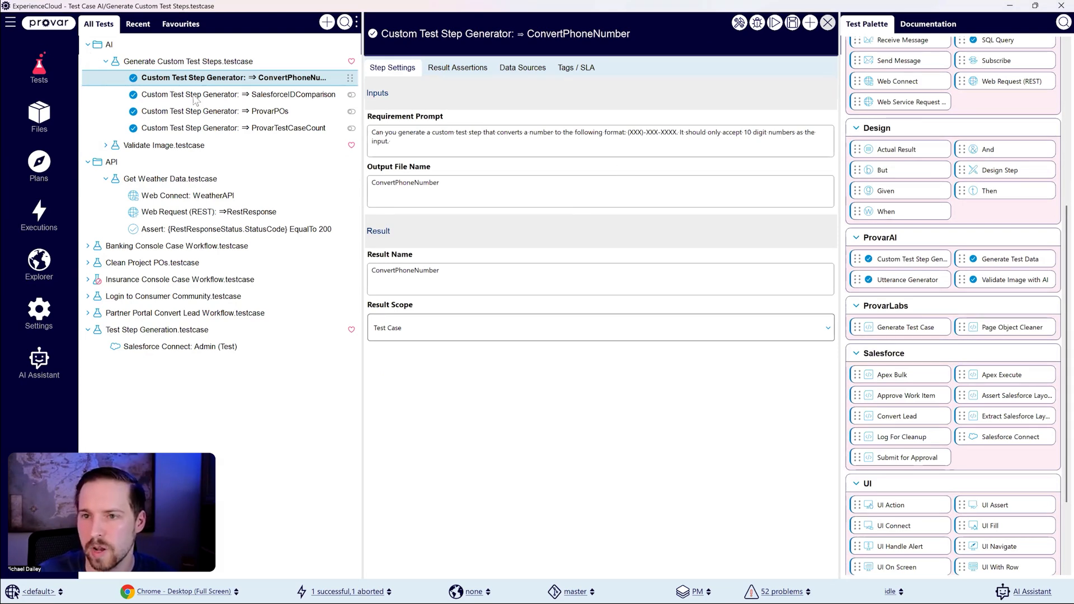
left_click(415, 149)
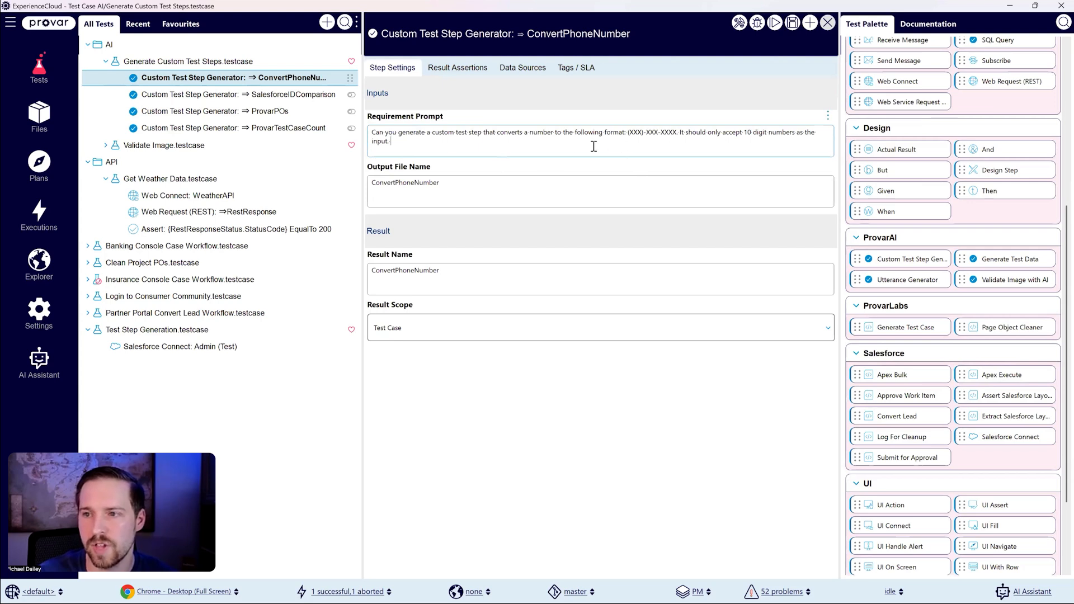
key("ctrl+a")
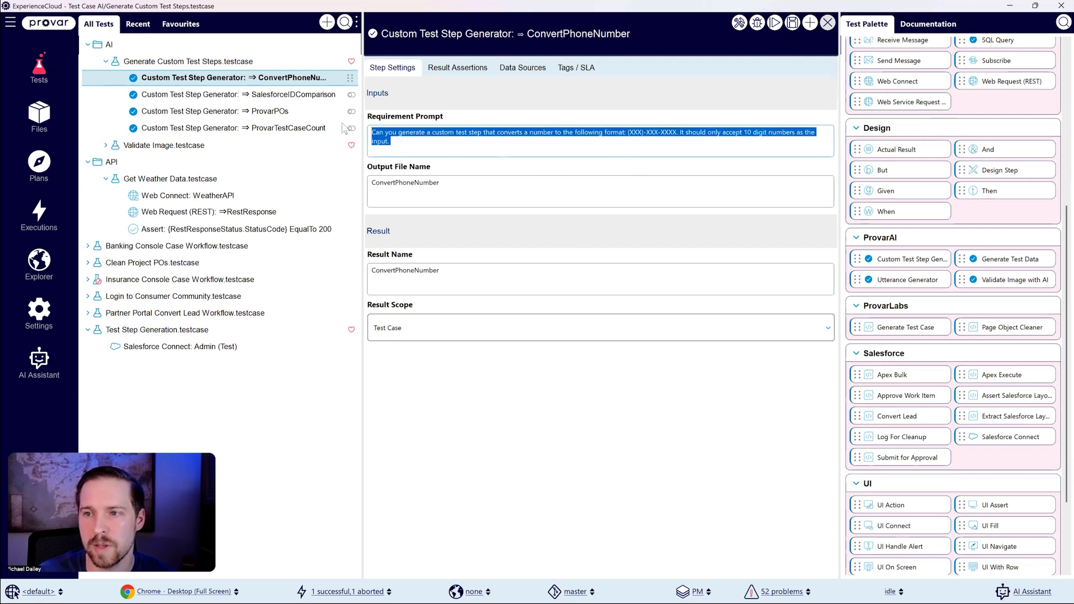
Step: Examine the ConvertPhoneNumber step's requirement prompt and its output file name
left_click(454, 141)
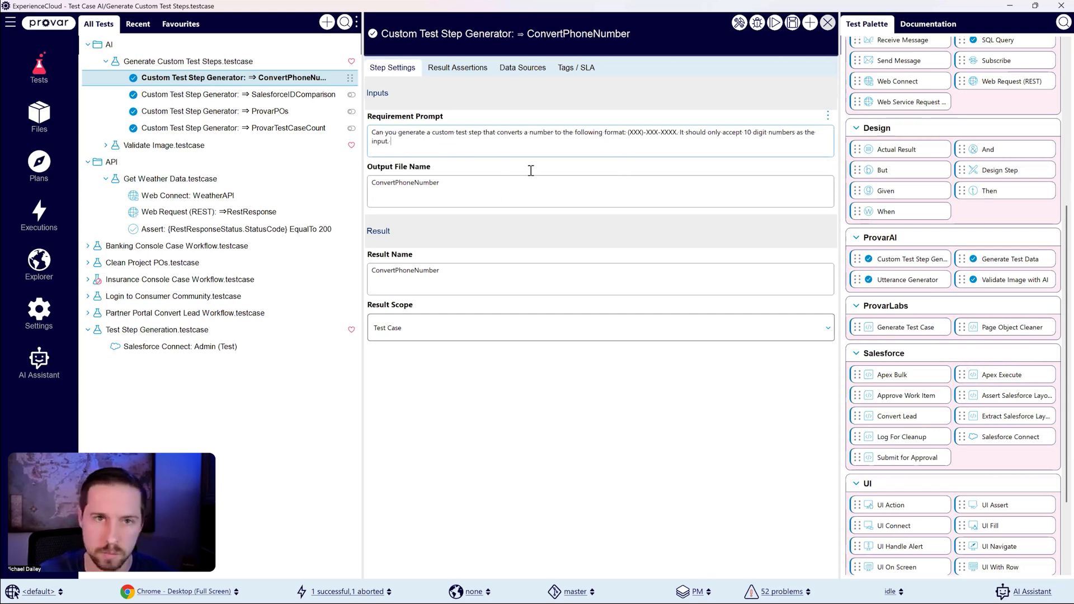
key("ctrl+a")
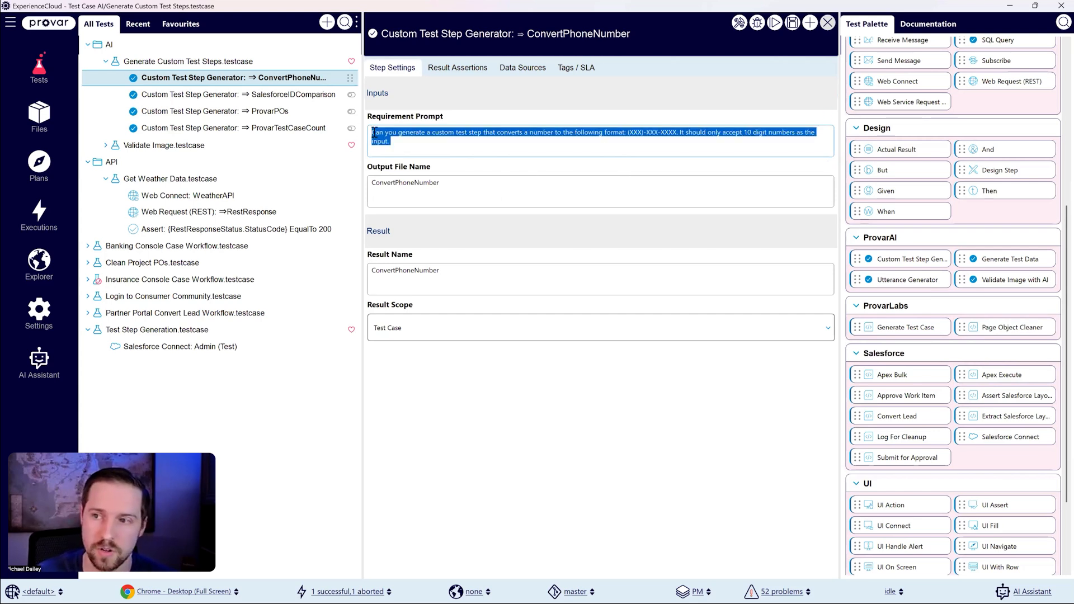
left_click(418, 153)
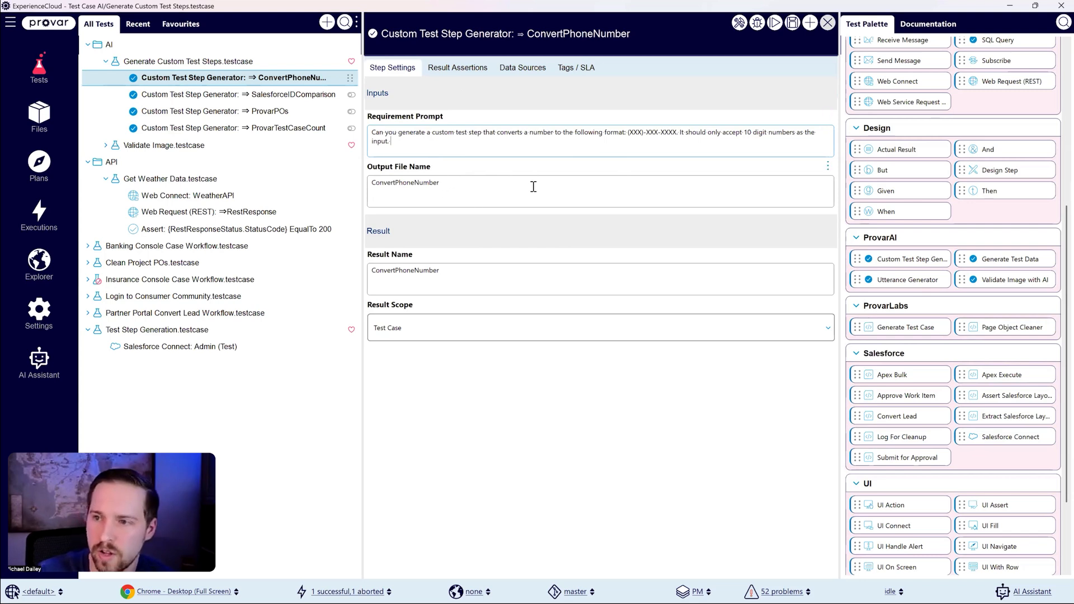
double_click(433, 183)
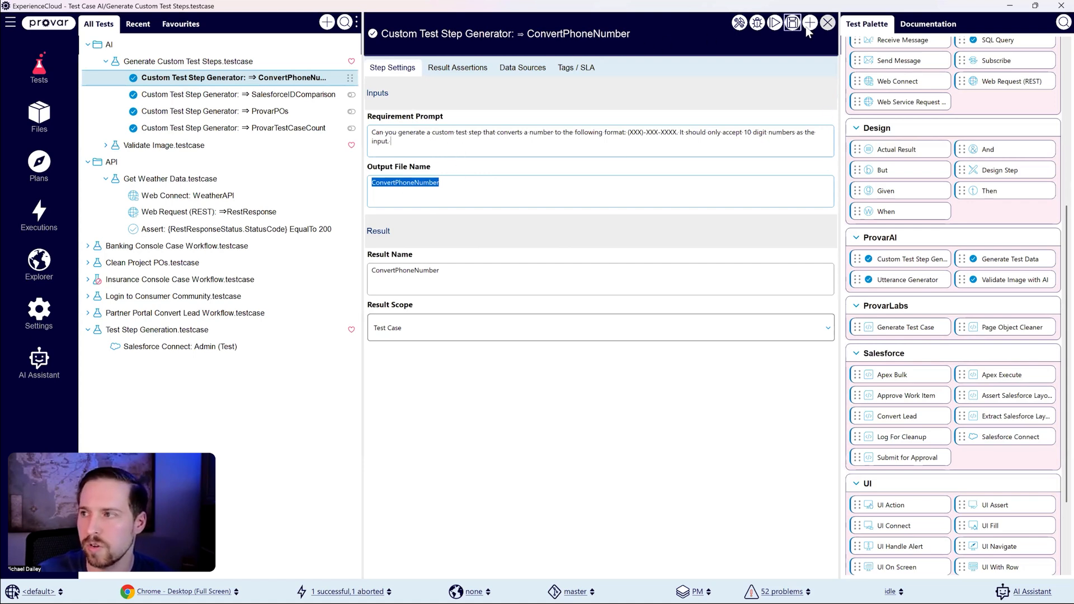
Step: Debug the test case to generate the ConvertPhoneNumber custom step, and show step durations in the run
left_click(758, 24)
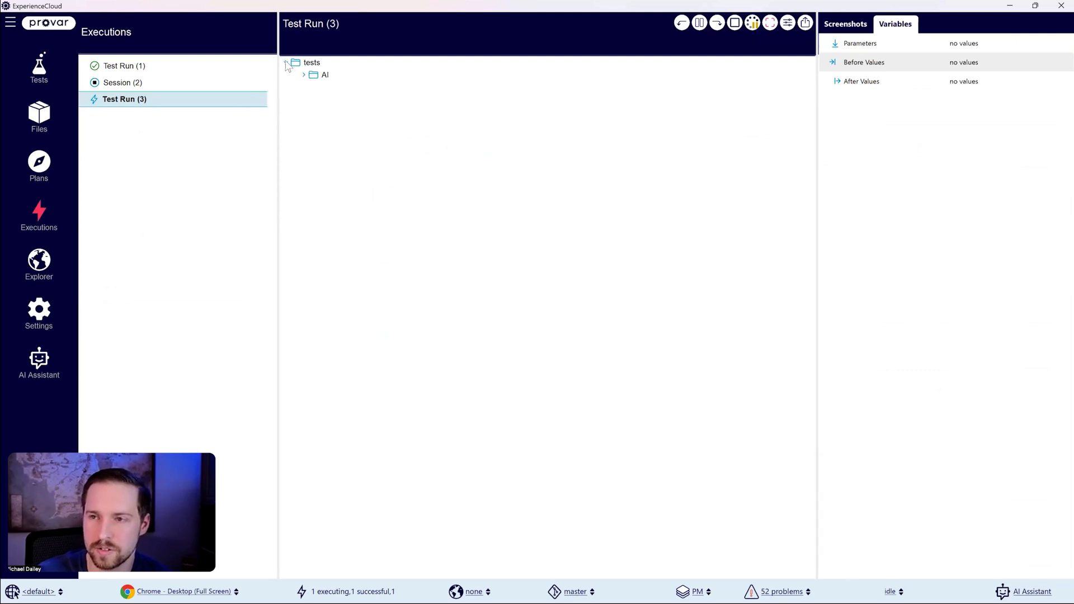
left_click(302, 75)
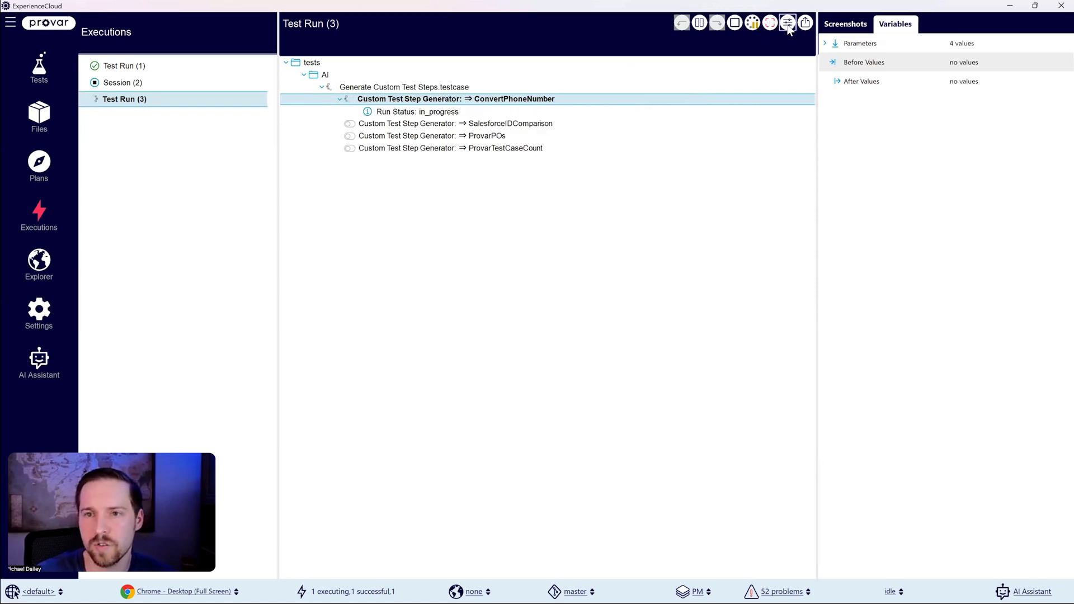
left_click(788, 23)
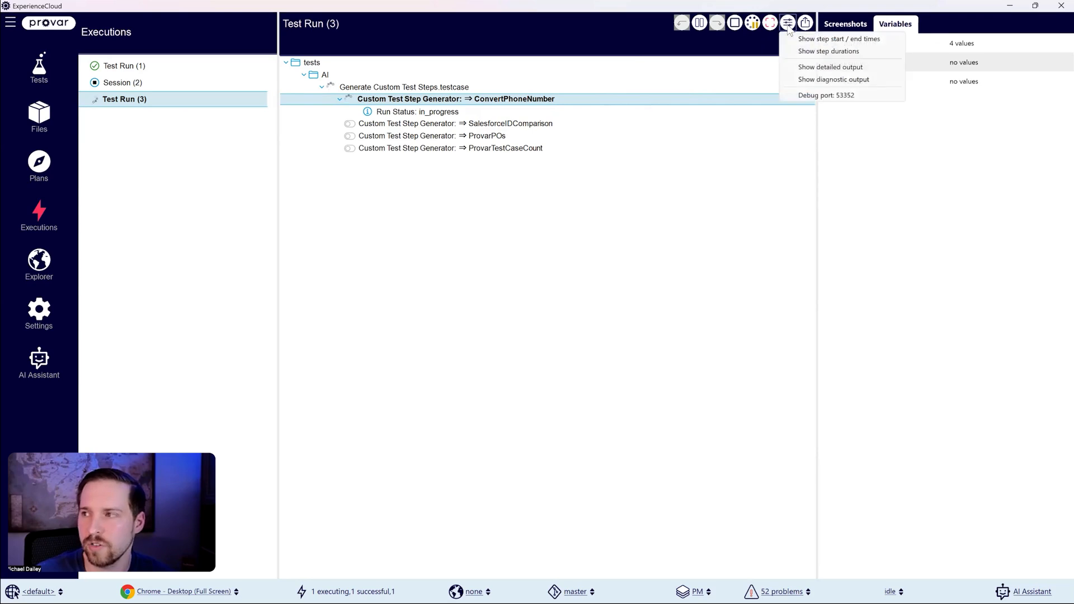
left_click(837, 52)
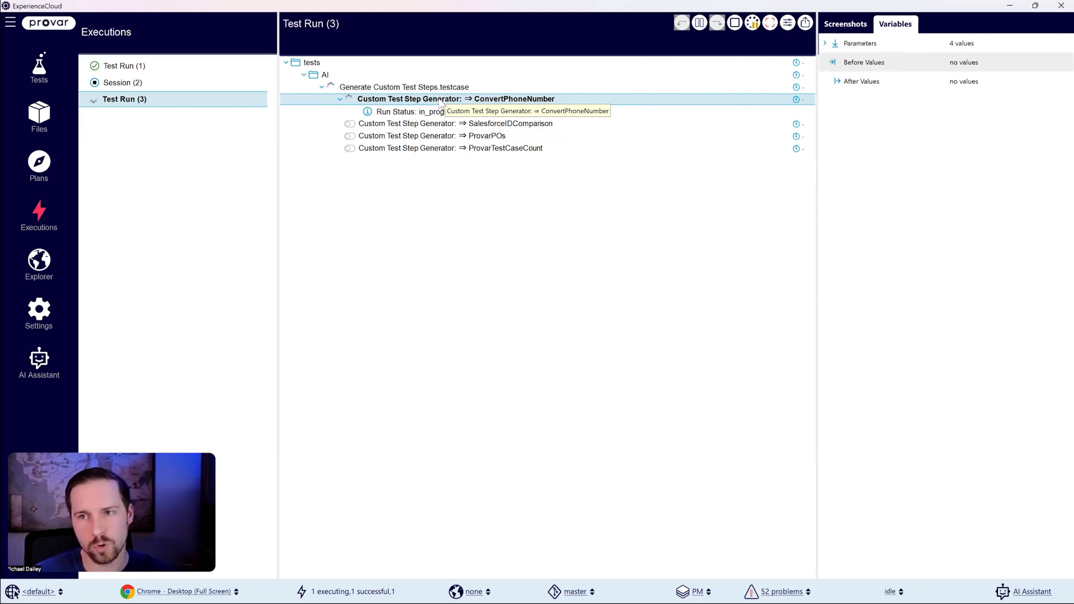
left_click(788, 25)
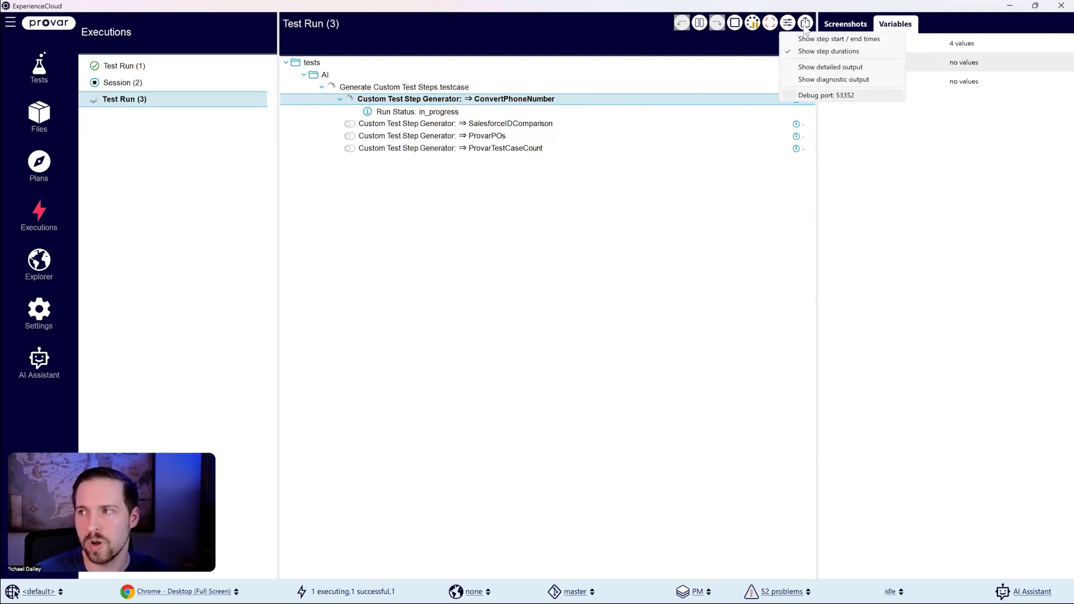
left_click(839, 218)
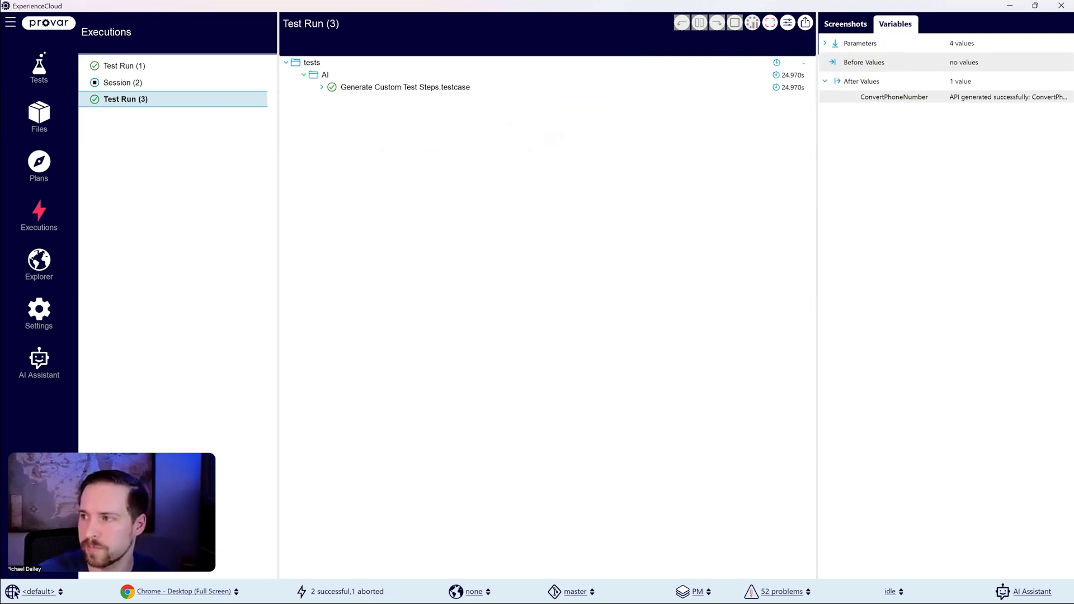
Step: Examine the ConvertPhoneNumber run's status messages, saved file path and resulting variable value
left_click(322, 88)
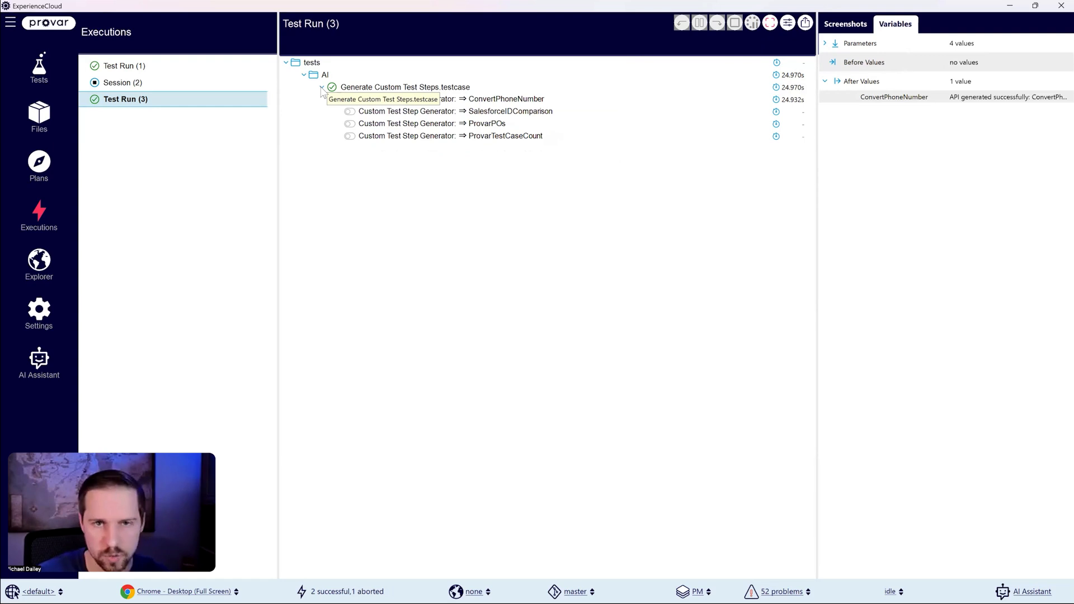
left_click(396, 89)
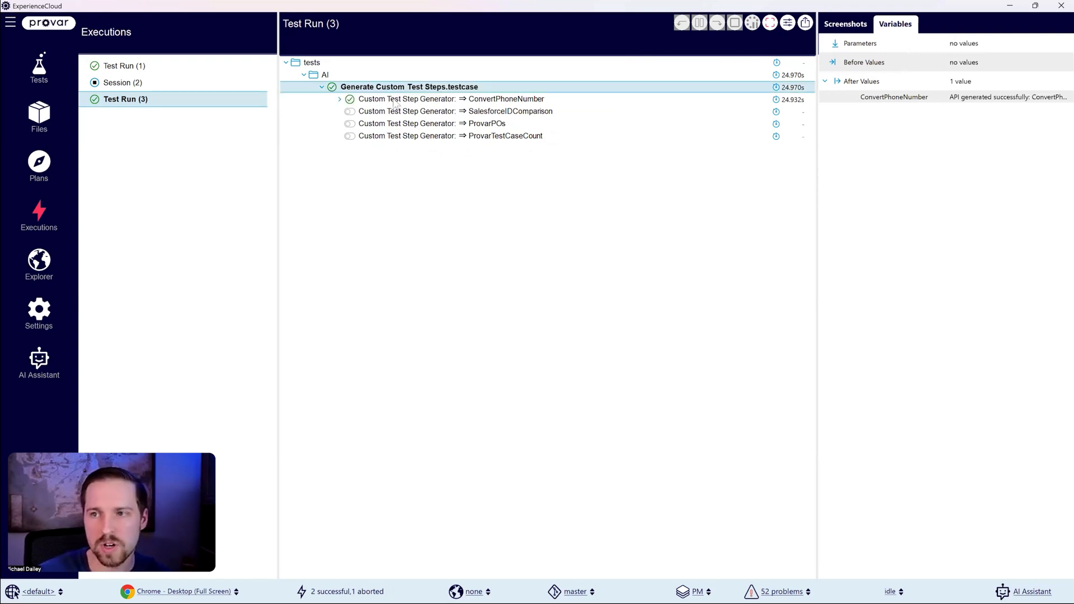
left_click(340, 101)
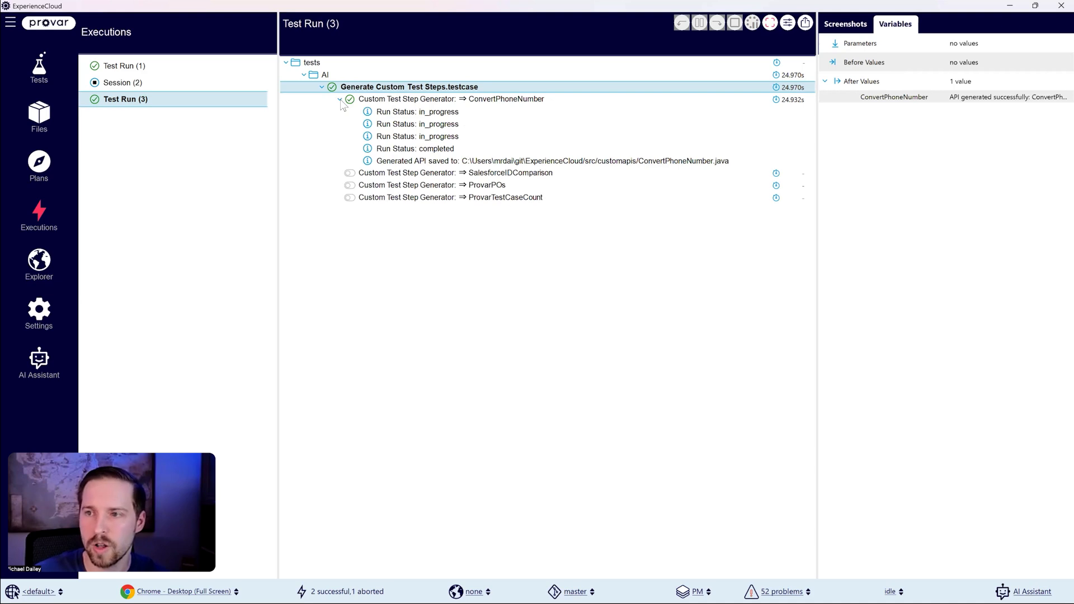
left_click(407, 162)
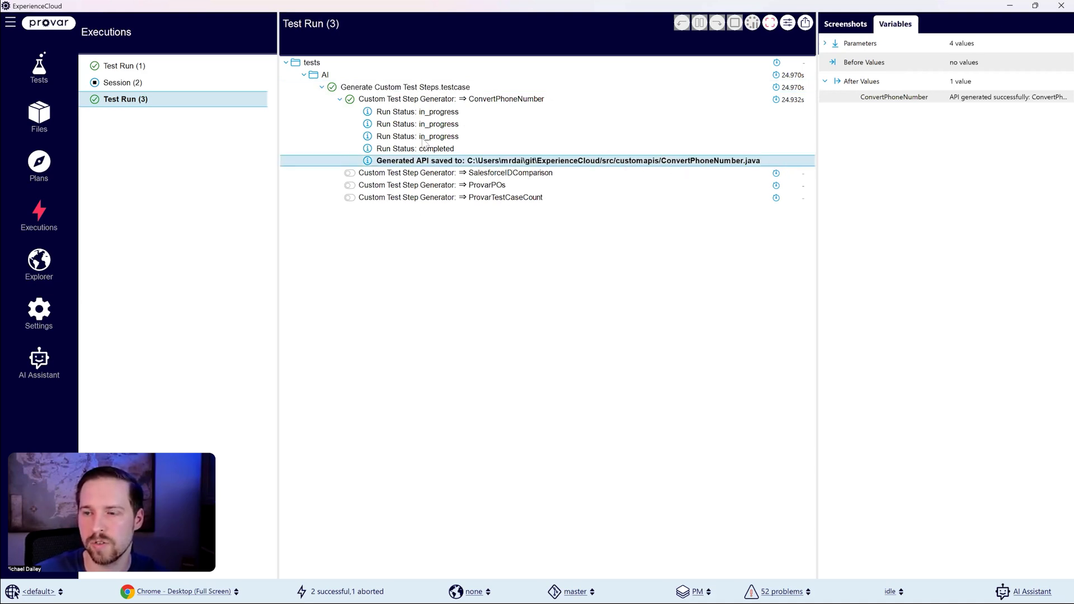
left_click(340, 99)
left_click(322, 87)
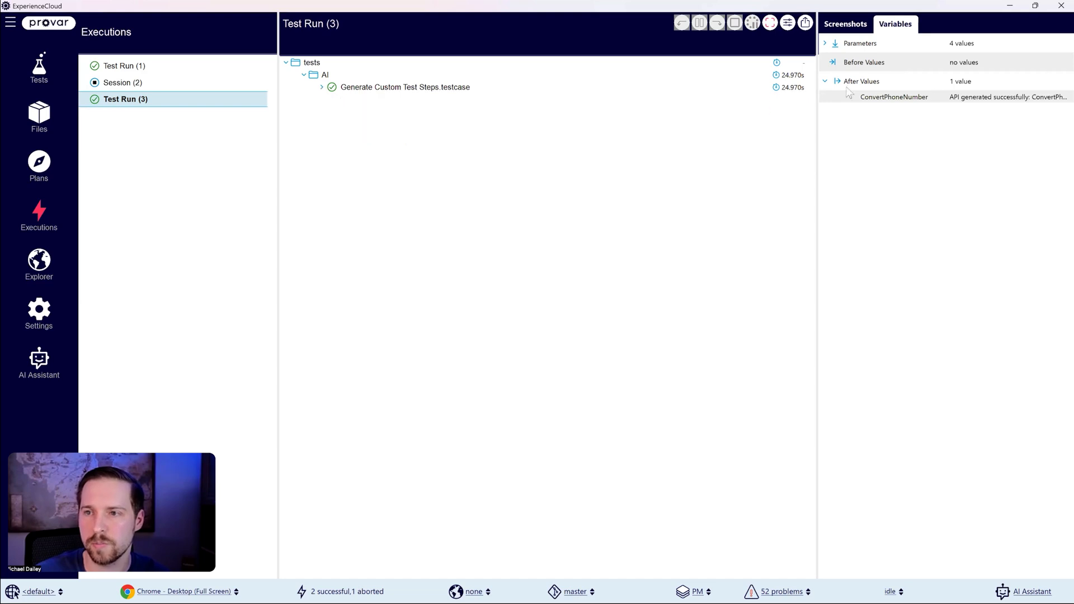
left_click(980, 97)
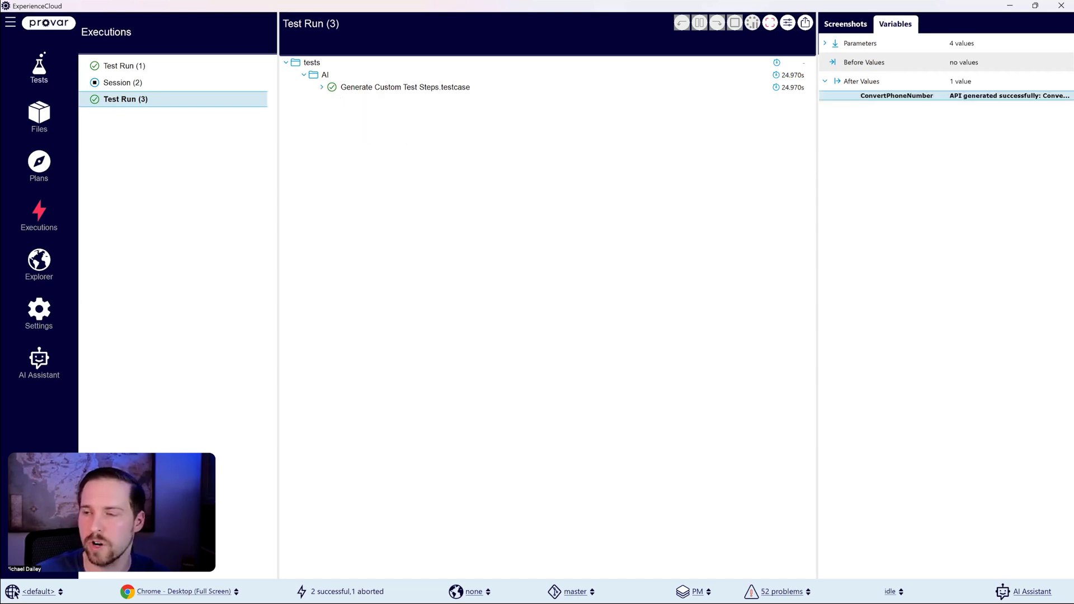
Step: Back in the tests, disable the ConvertPhoneNumber generator step and add the custom Convert Phone Number step after ProvarTestCaseCount
left_click(40, 70)
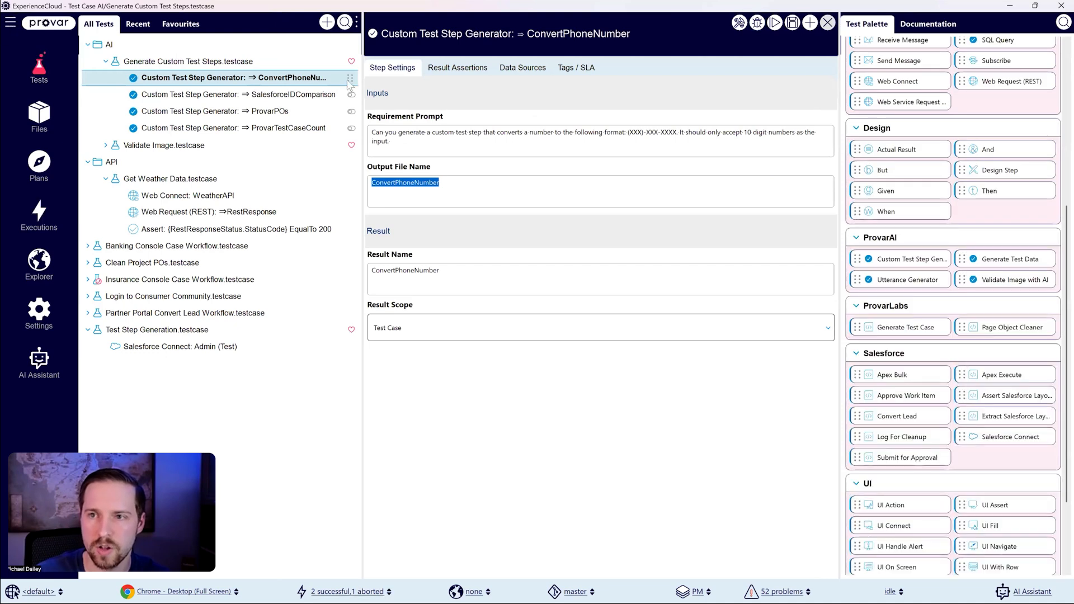
left_click(10, 22)
left_click(72, 164)
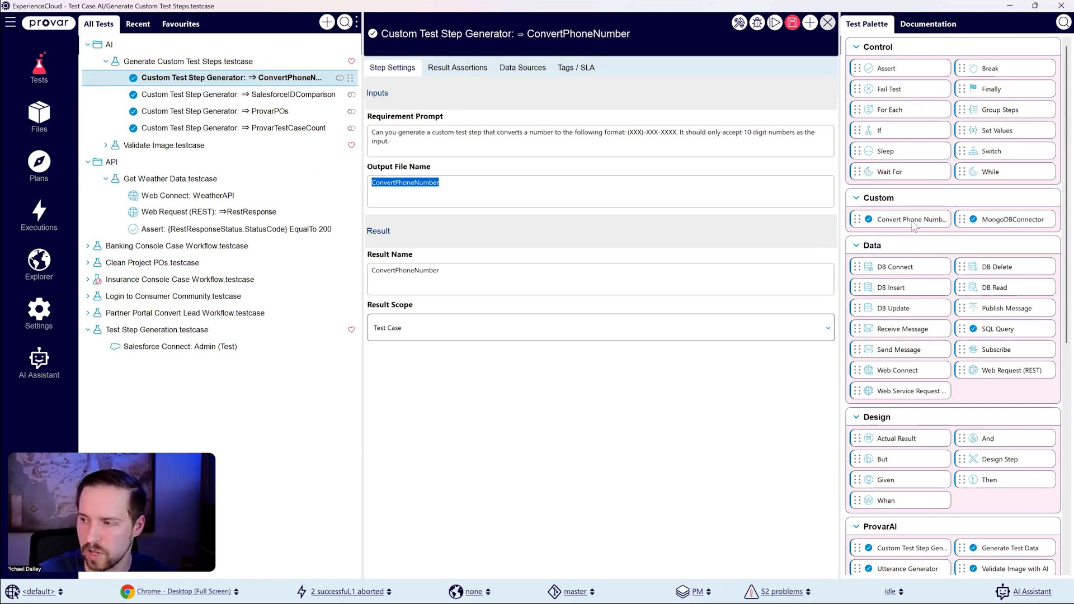
left_click_drag(910, 224, 477, 143)
left_click_drag(235, 89, 241, 134)
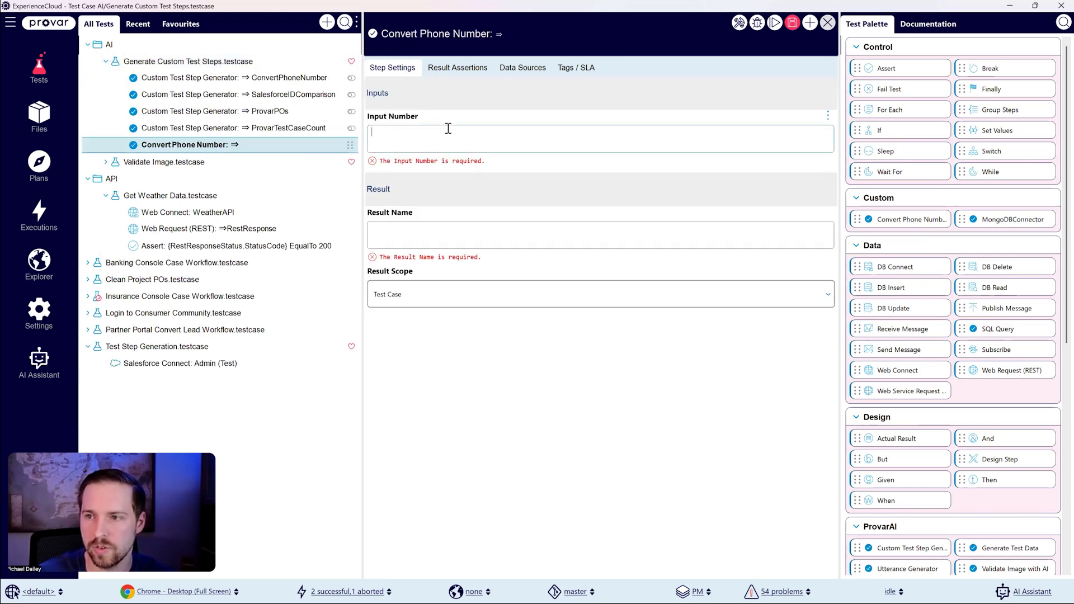
Step: Set the Convert Phone Number step's input number to 5554 and its result name to PhoneNum
left_click(448, 128)
type("5")
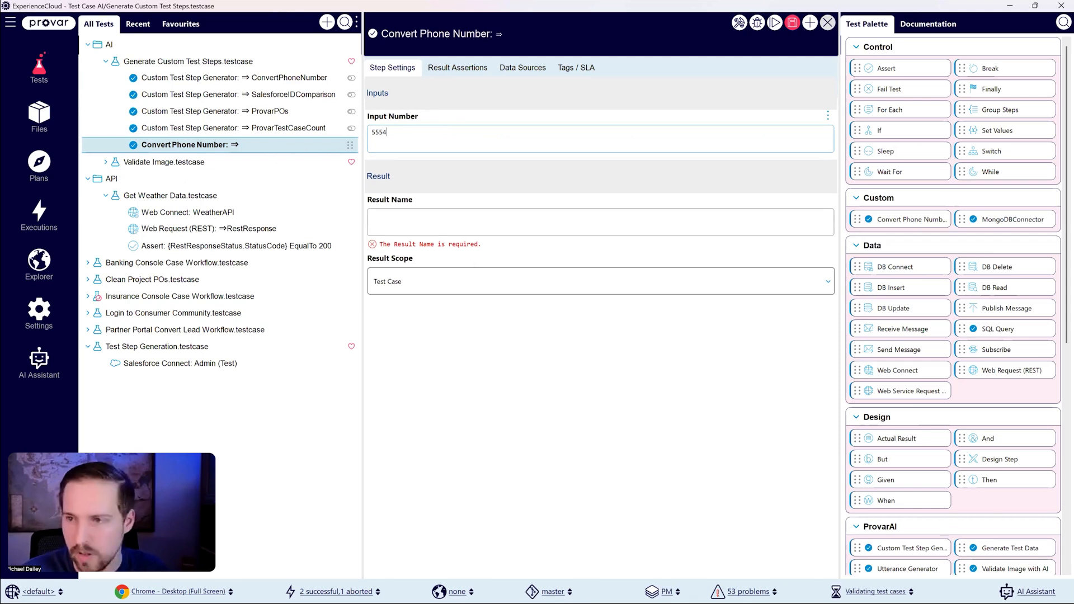
type("554")
key("Return")
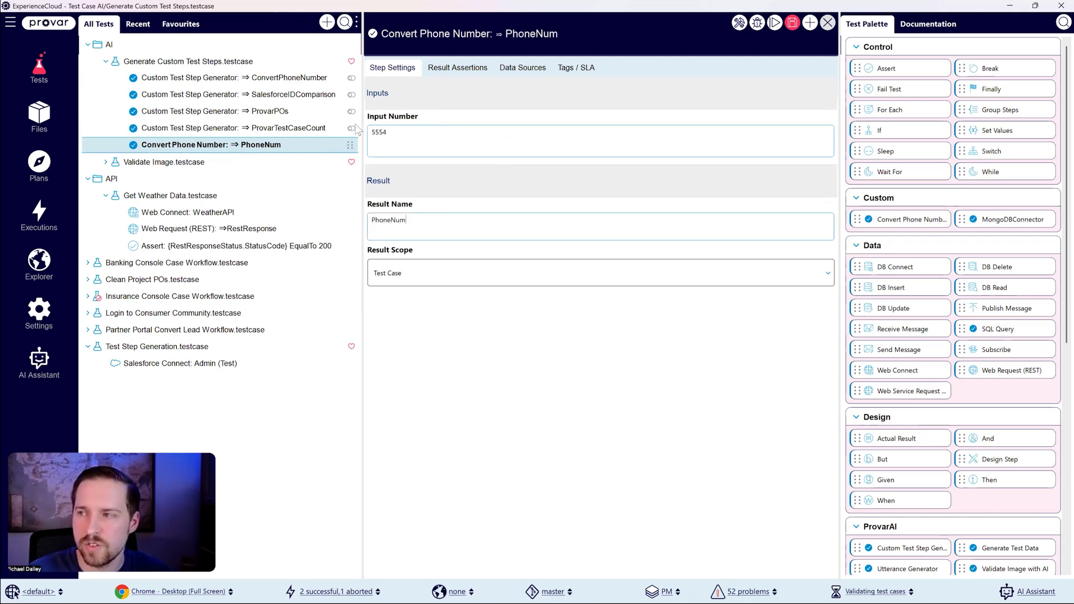
Step: Copy the Convert Phone Number step and paste two duplicates into Generate Custom Test Steps.testcase
right_click(229, 144)
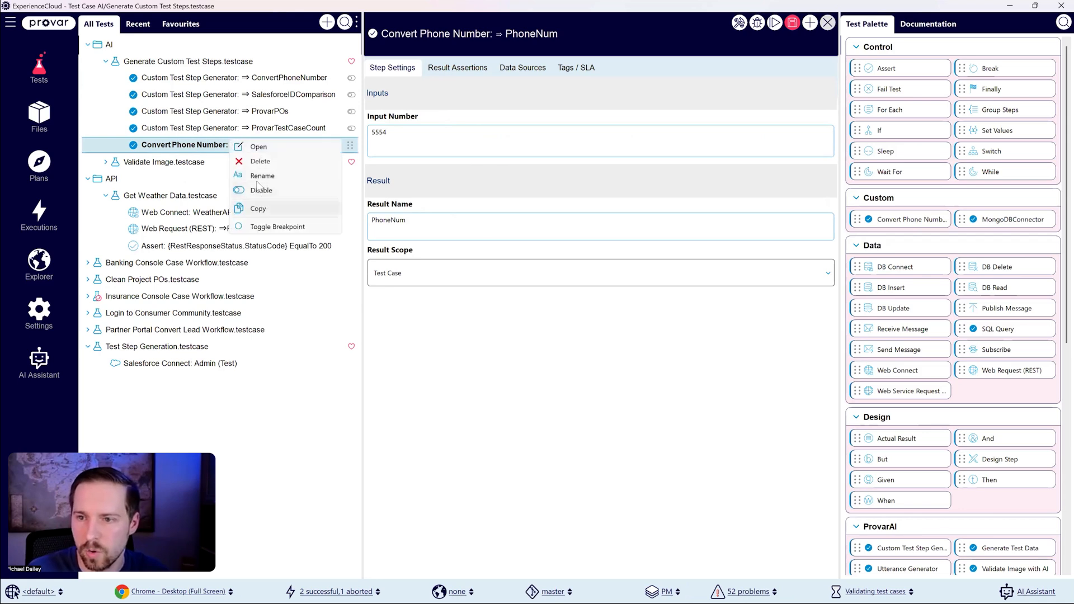
key("Escape")
right_click(243, 62)
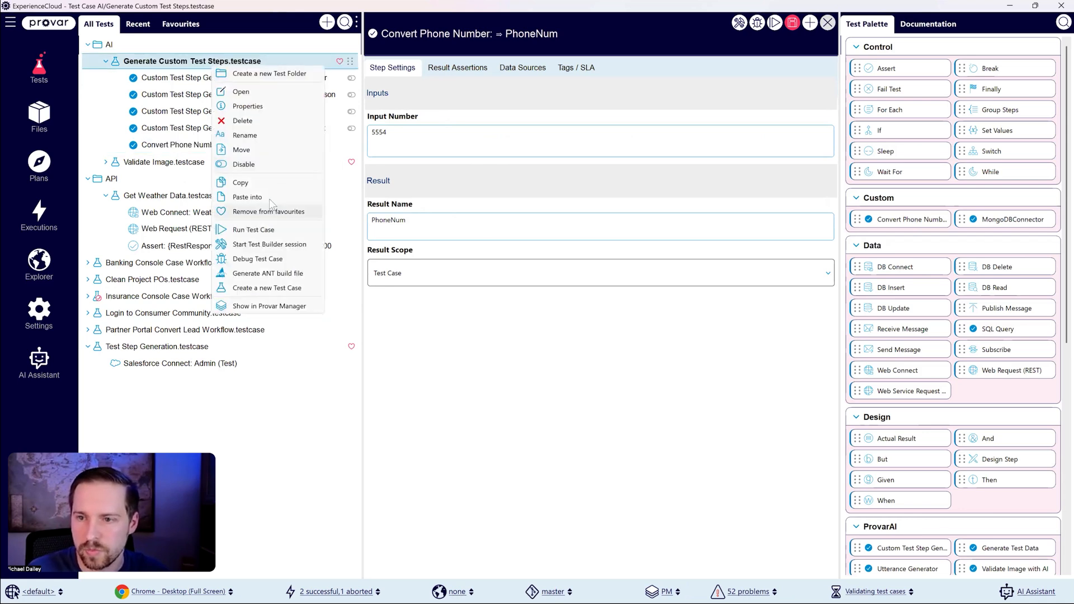
key("Escape")
key("ctrl+v")
left_click(241, 61)
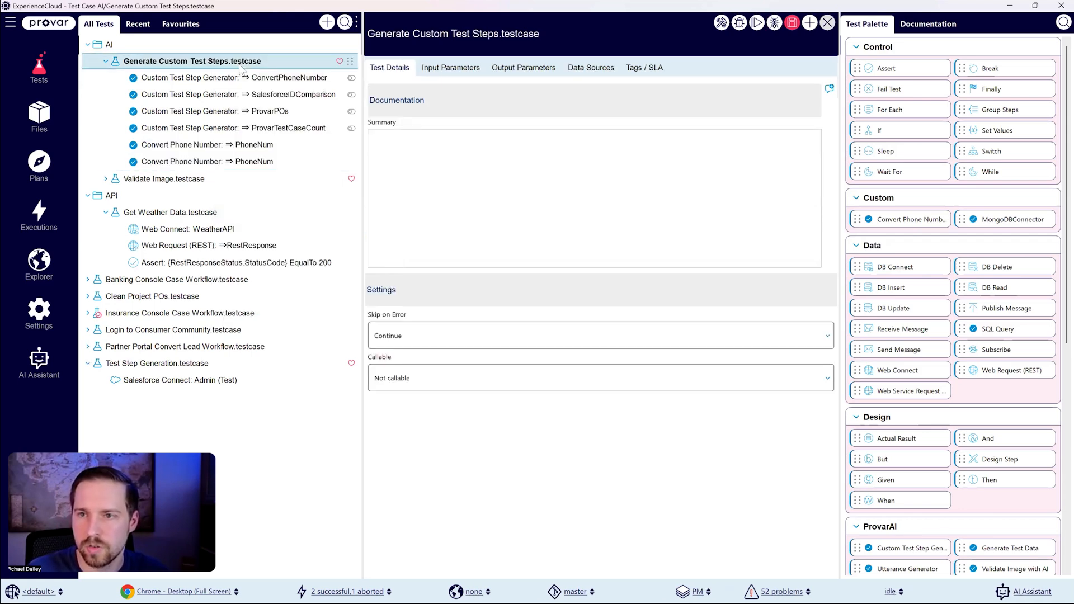
key("ctrl+v")
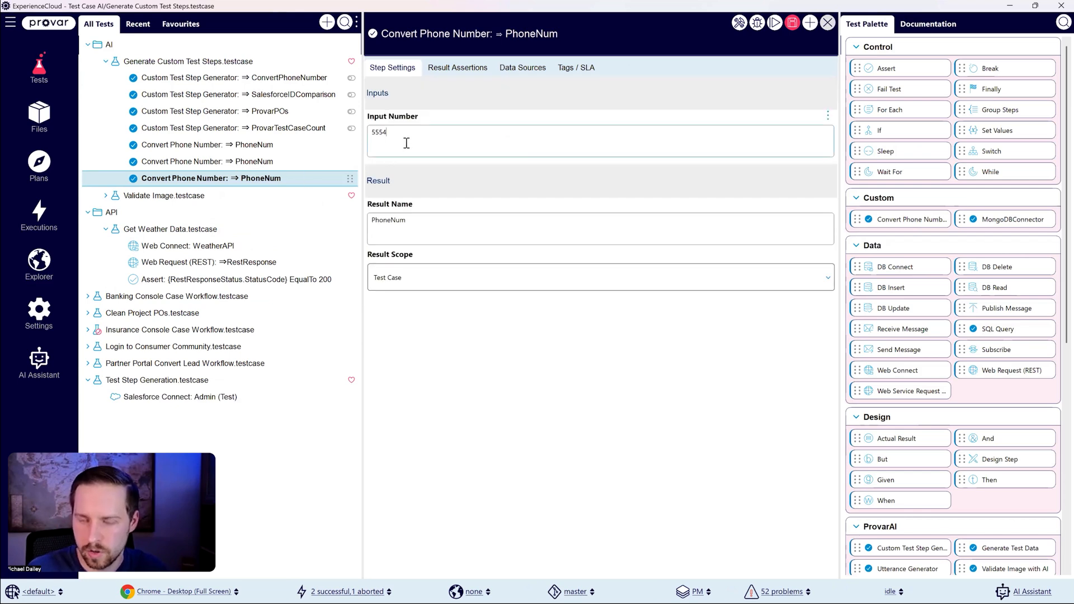
Step: Set the last Convert Phone Number step's input number to a string of fives longer than 10 digits
key("BackSpace")
type("5555555555555")
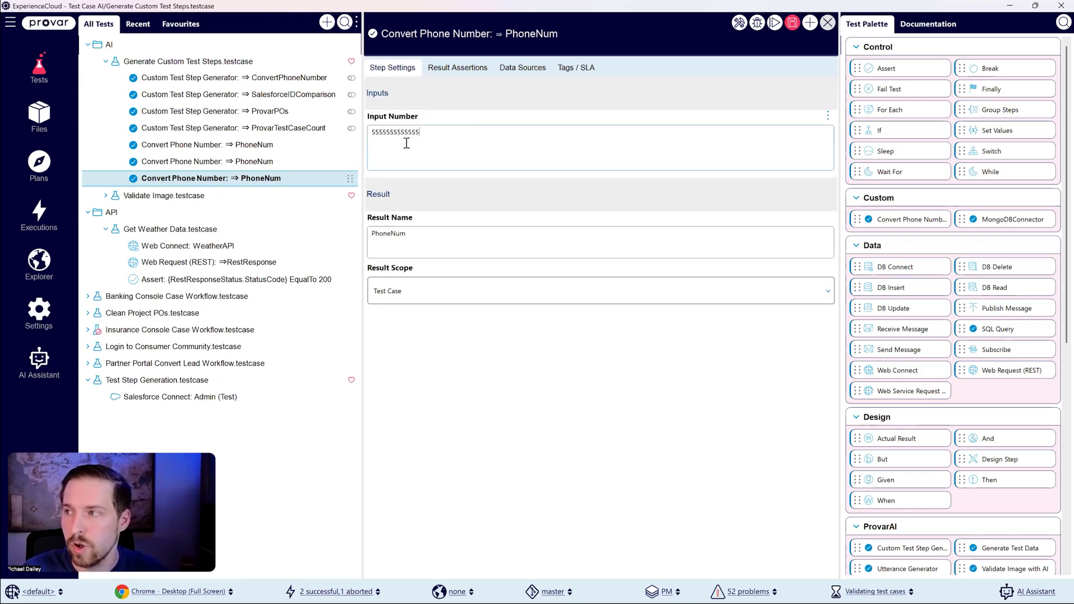
Step: Set the middle Convert Phone Number step's input to a valid 10-digit number and save the test case
left_click(274, 162)
double_click(386, 134)
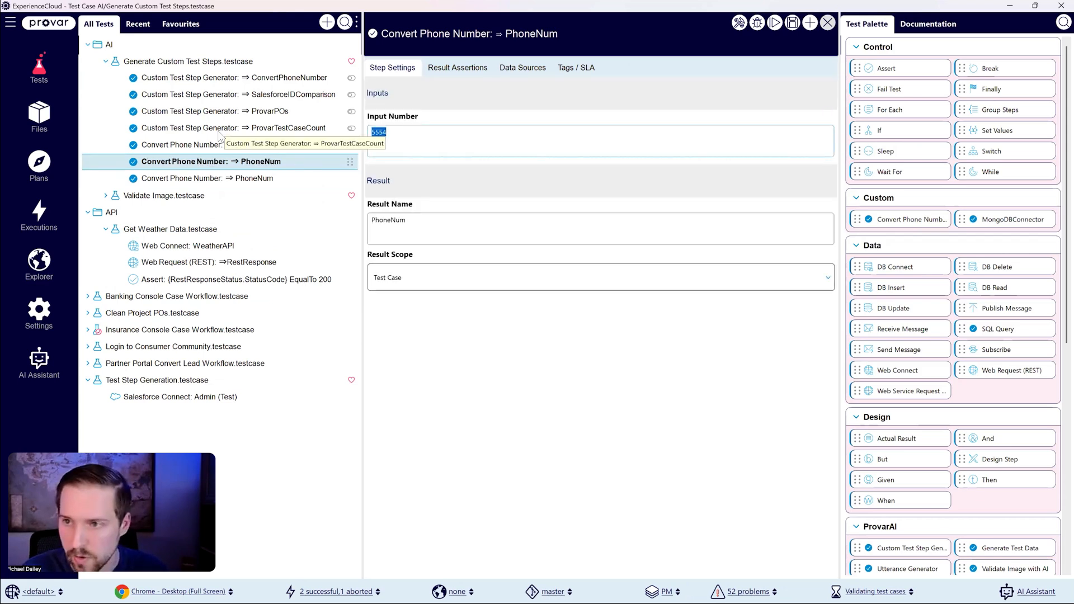
type("1234567890")
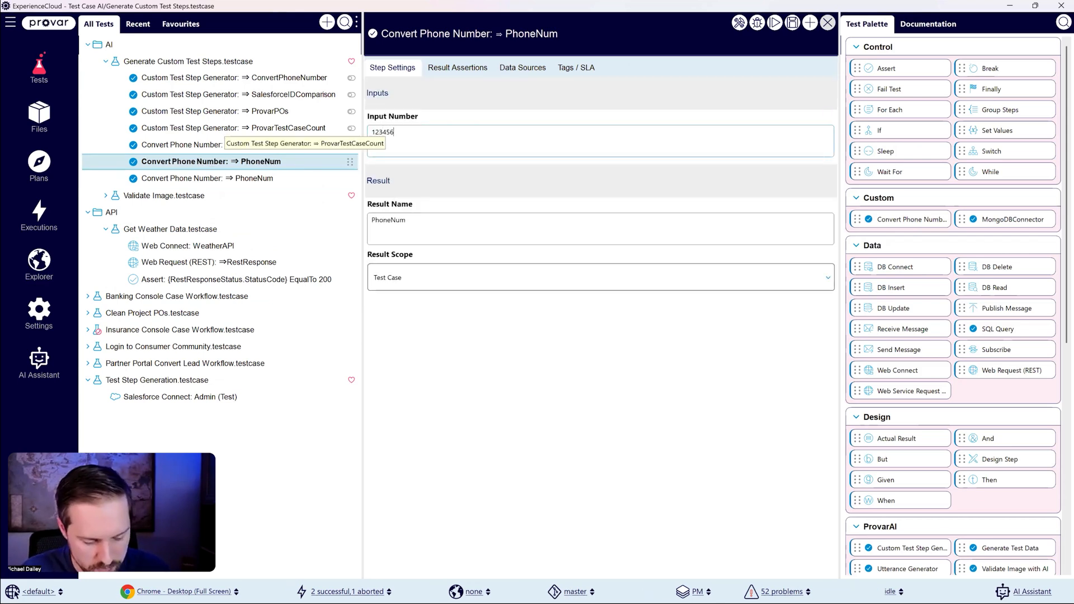
left_click(793, 25)
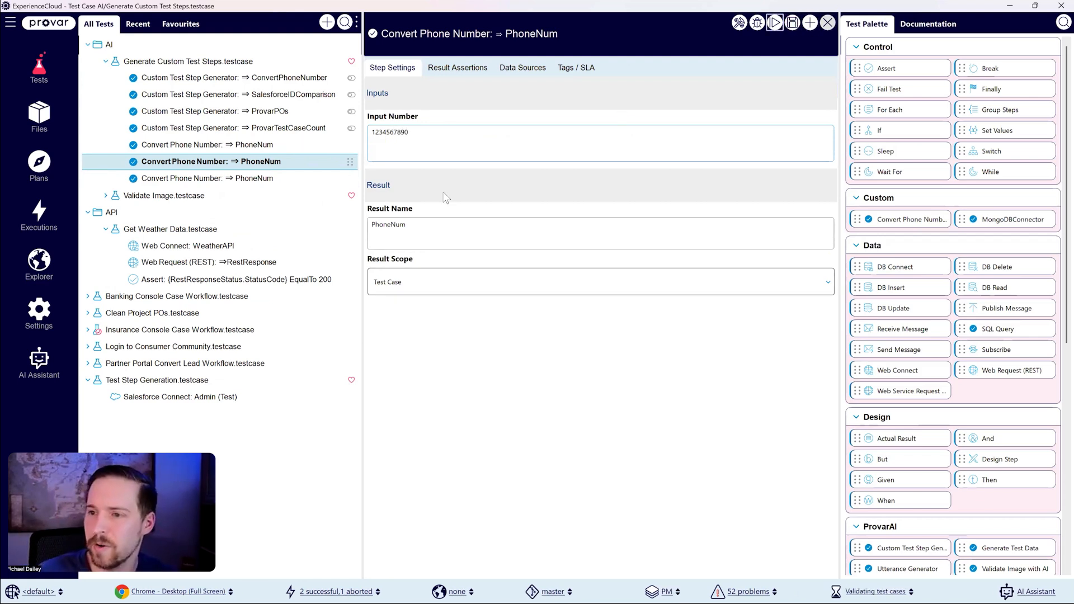
Step: Set the result names of the first and last Convert Phone Number steps to PhoneNumShort and PhoneNumLong, and save
left_click(269, 146)
left_click(473, 223)
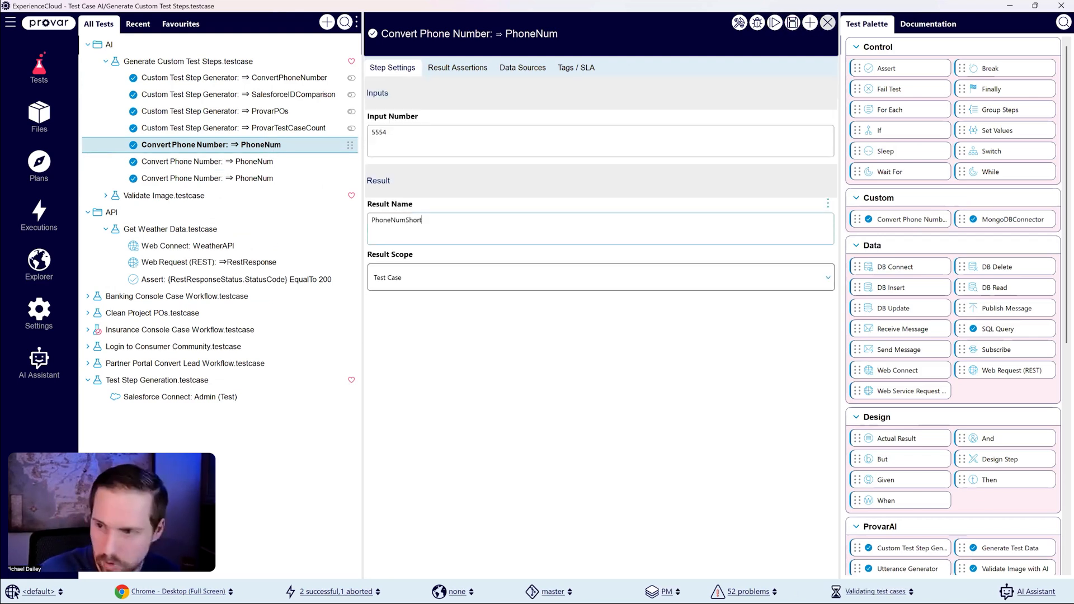
left_click(279, 181)
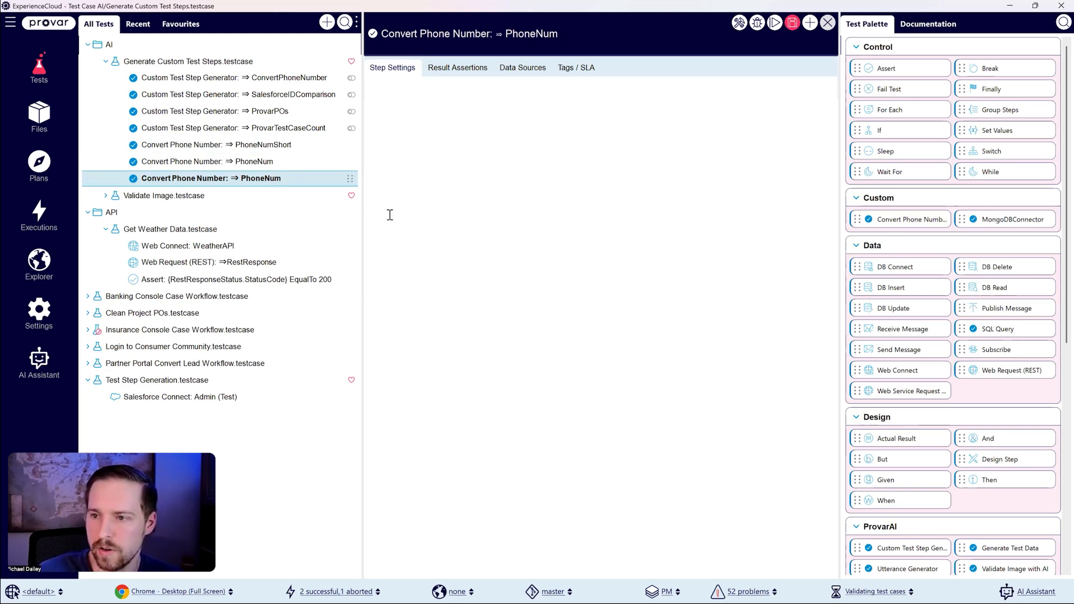
left_click(426, 223)
type("Long")
left_click(793, 23)
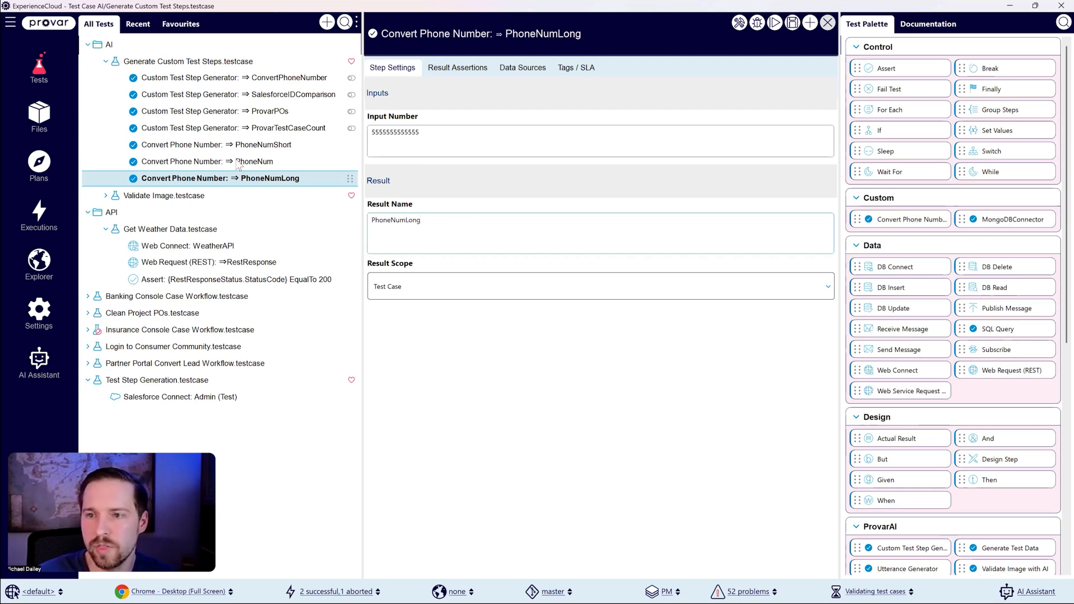
Step: Debug Generate Custom Test Steps.testcase and expand the PhoneNumShort step's run details
left_click(225, 63)
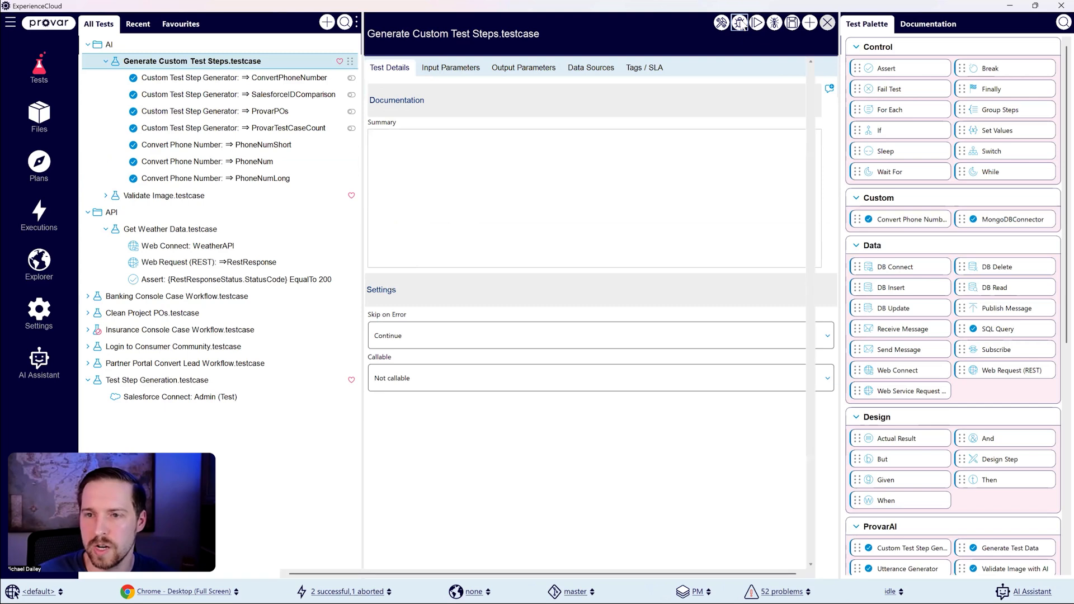
left_click(740, 23)
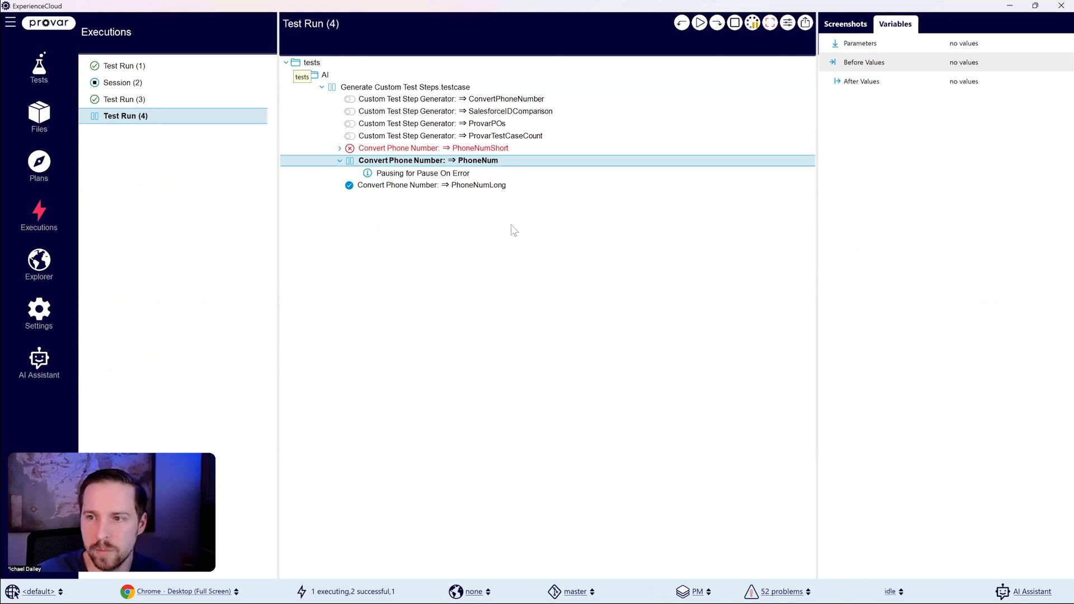
left_click(340, 149)
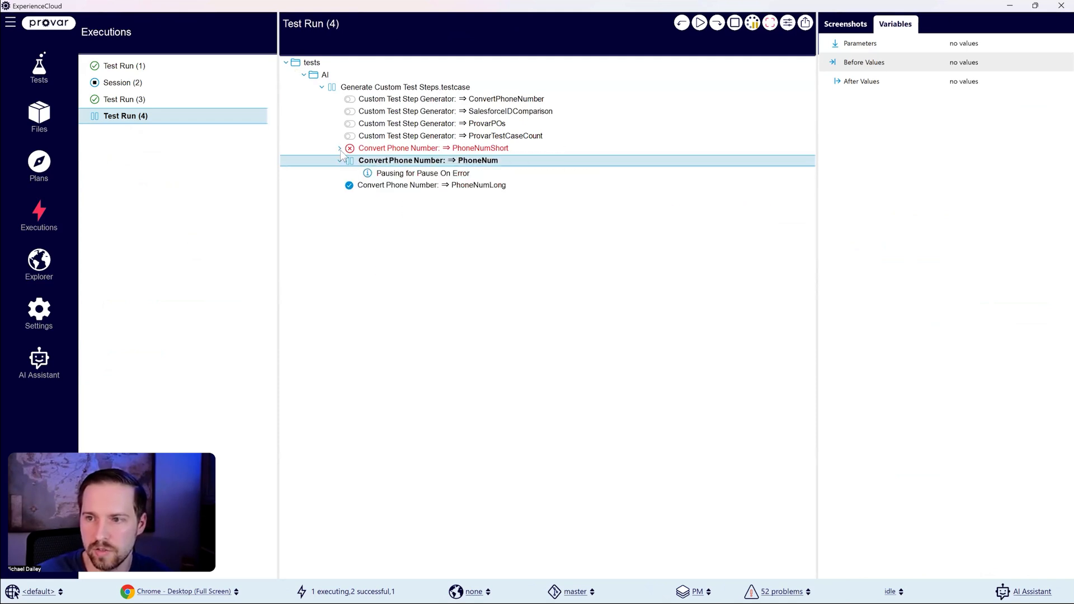
Step: Examine the PhoneNumShort step's error details in the paused test run and resume the execution
left_click(339, 149)
left_click(457, 177)
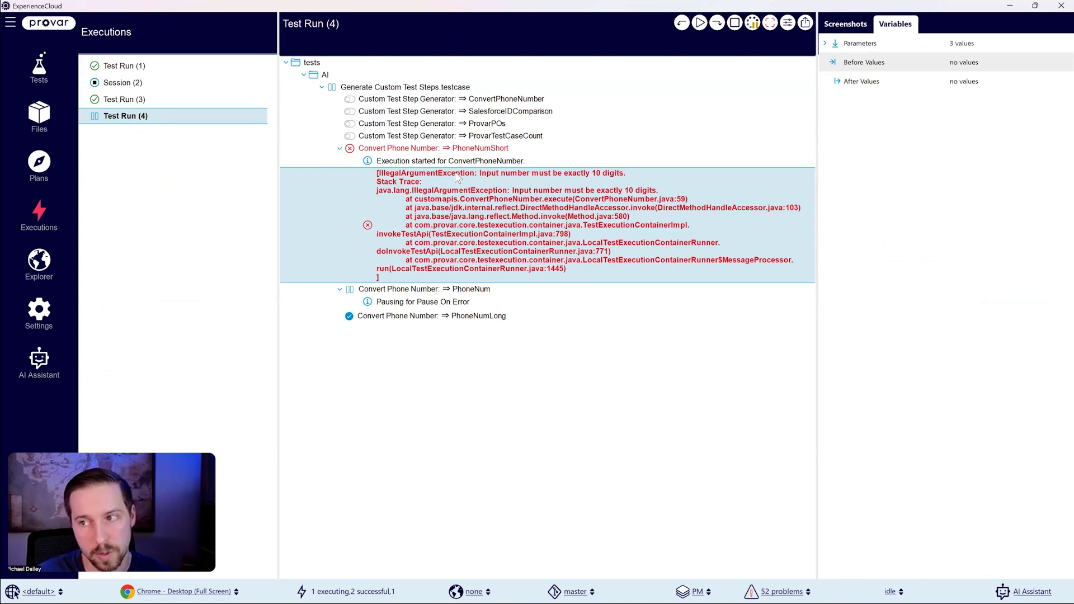
left_click(340, 148)
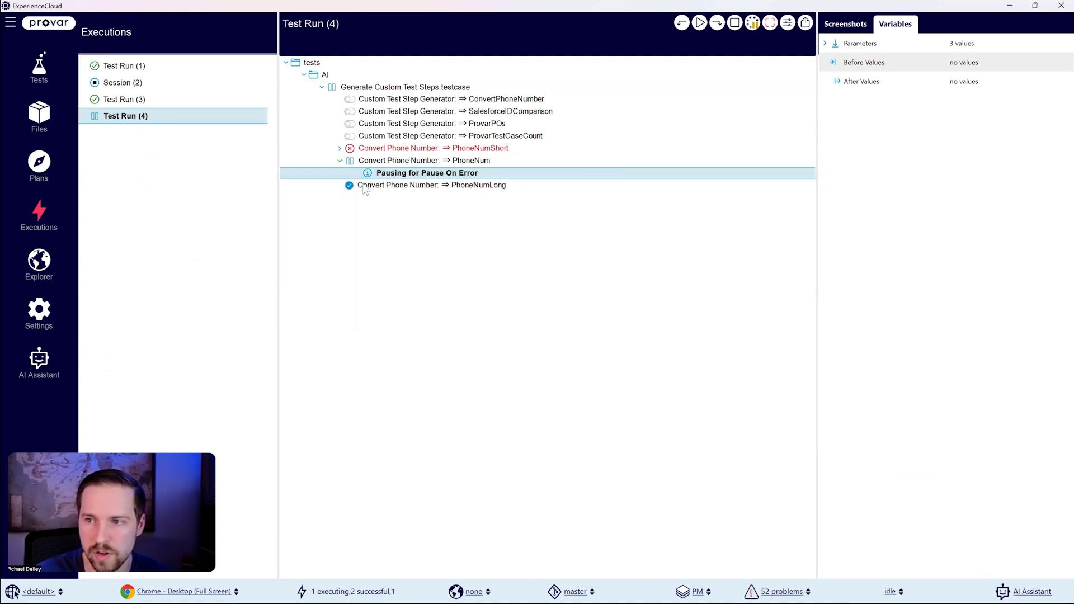
left_click(699, 22)
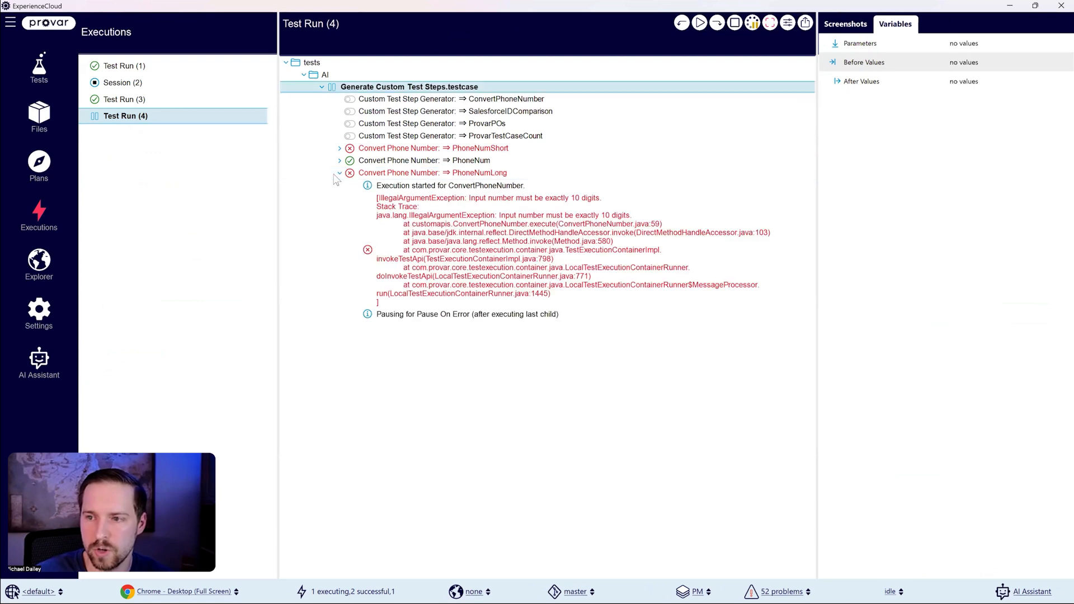
Step: Inspect the PhoneNum step's output value and log messages, and continue the paused run to its end
left_click(340, 174)
left_click(441, 173)
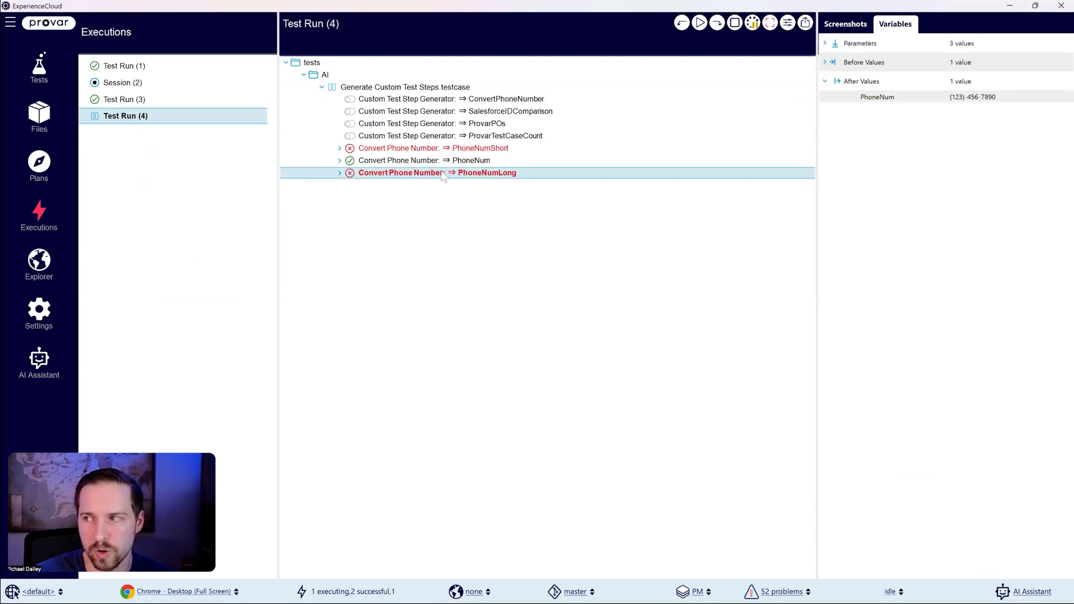
left_click(413, 163)
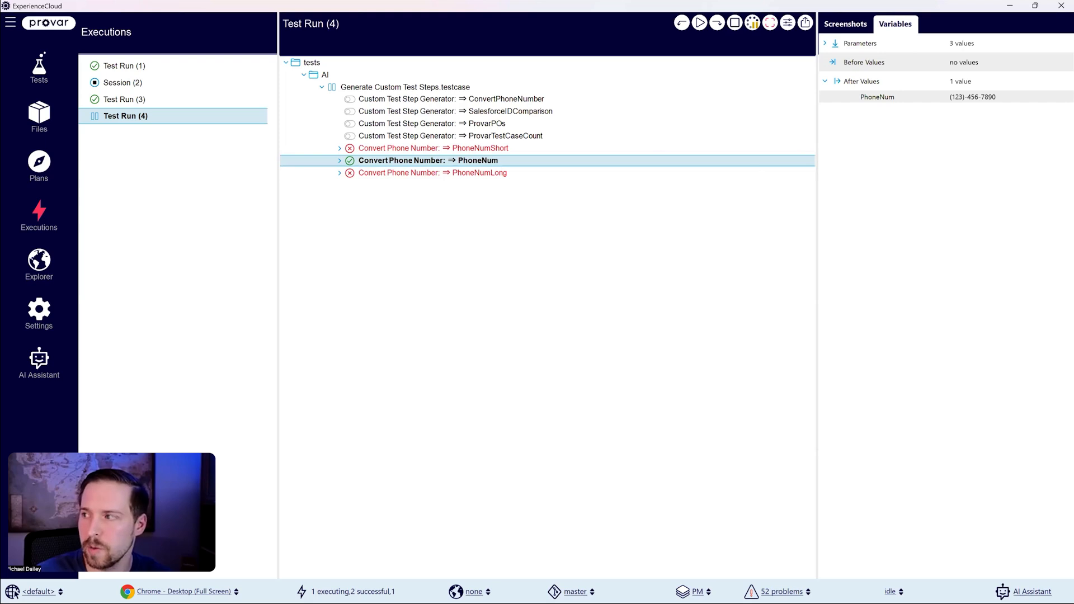
left_click(983, 96)
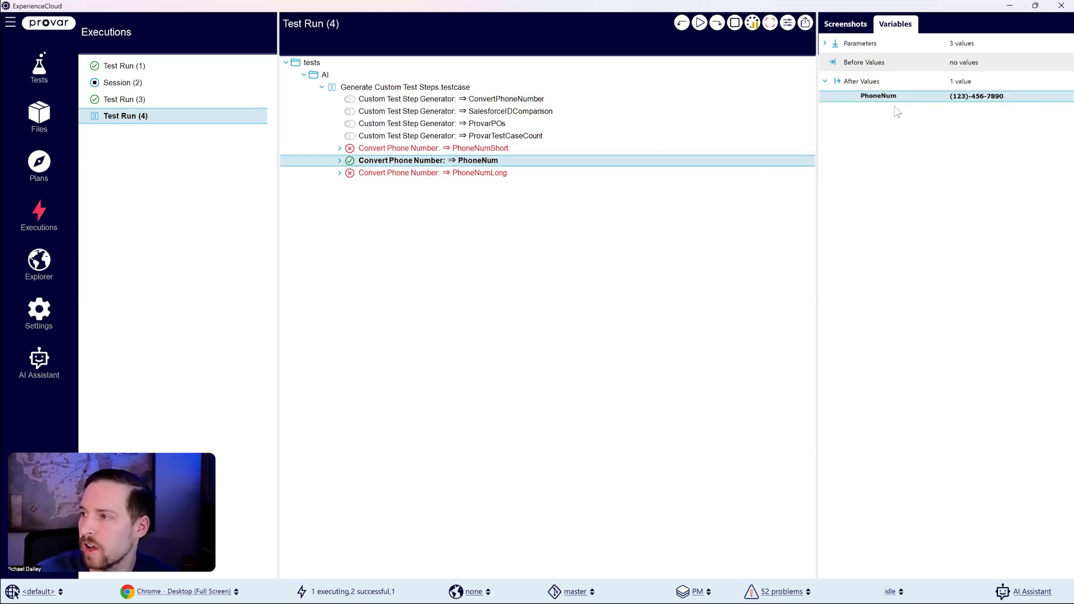
left_click(339, 161)
left_click(523, 200)
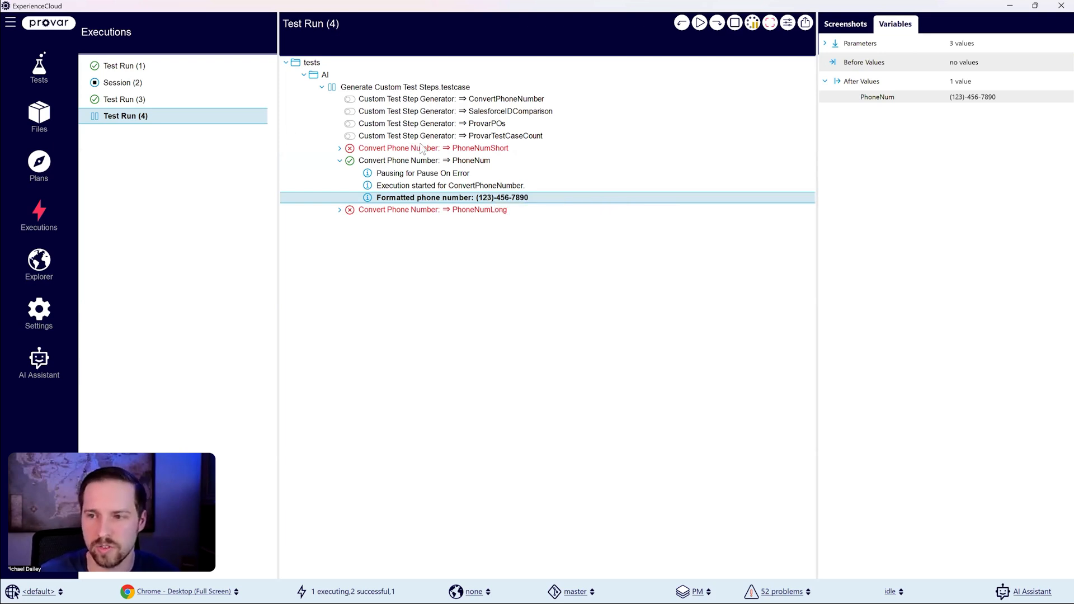
left_click(716, 23)
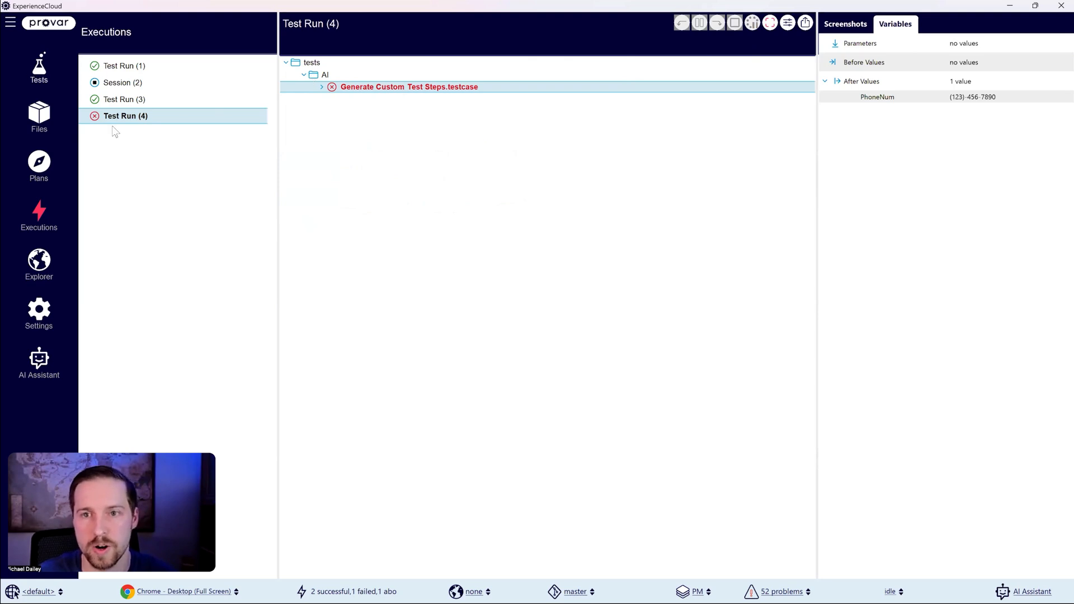
Step: Disable the three Convert Phone Number steps in Generate Custom Test Steps.testcase and save the test case
left_click(36, 76)
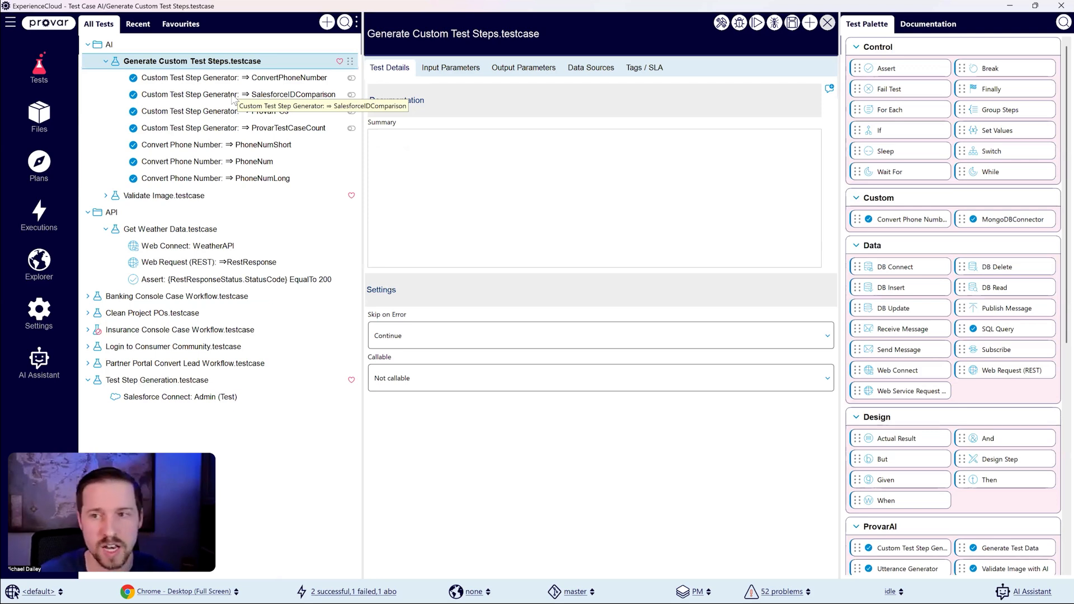
left_click(281, 128)
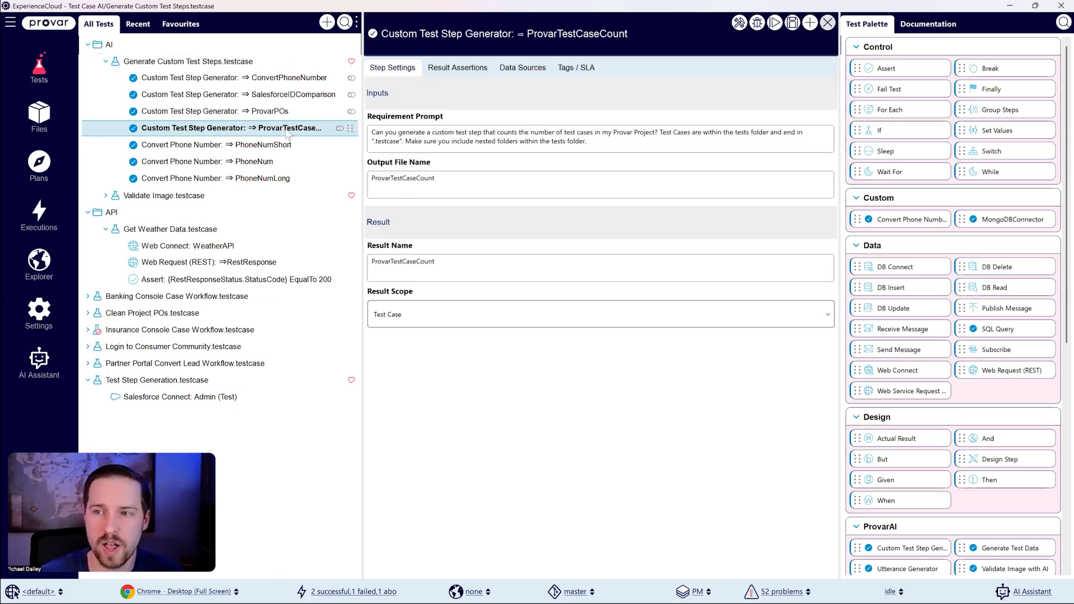
left_click(288, 145)
left_click(294, 180, "shift")
right_click(295, 180)
left_click(329, 200)
left_click(788, 25)
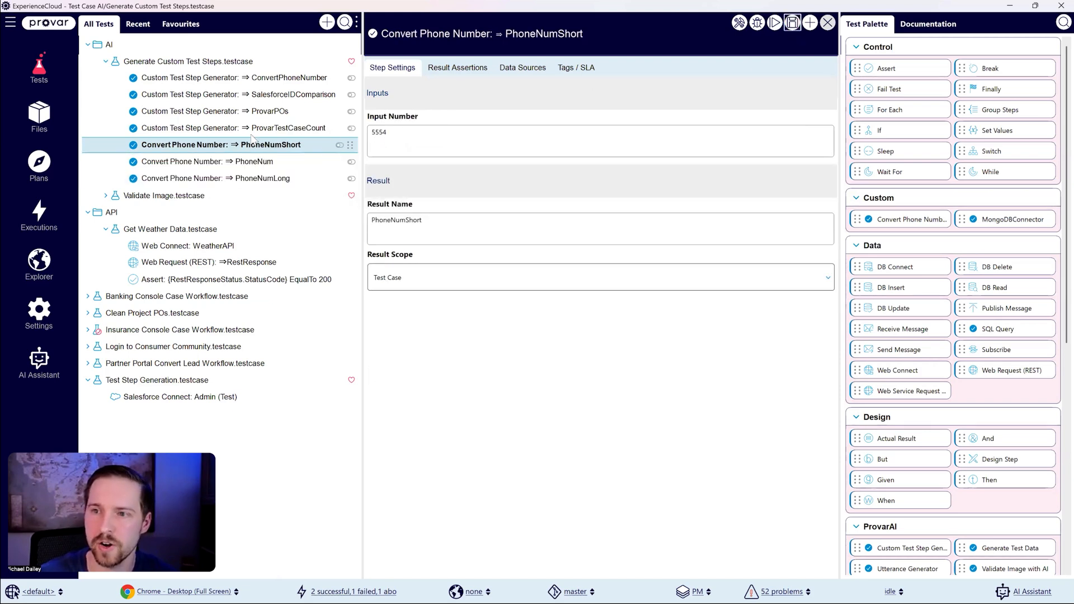
Step: Enable the ProvarTestCaseCount Custom Test Step Generator step and save the test case
left_click(259, 128)
right_click(258, 130)
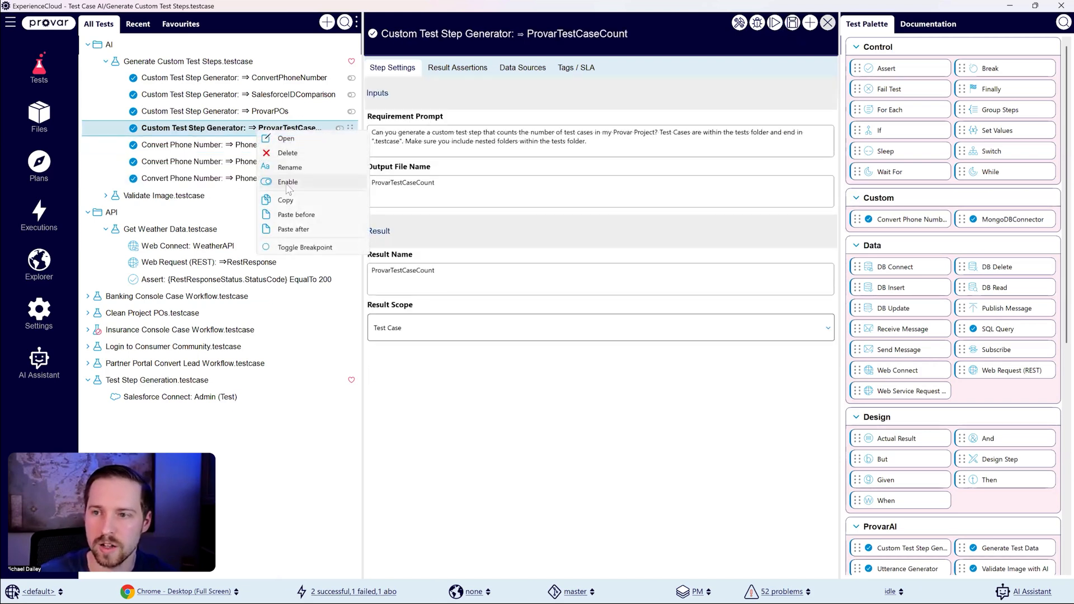
left_click(287, 181)
left_click(791, 23)
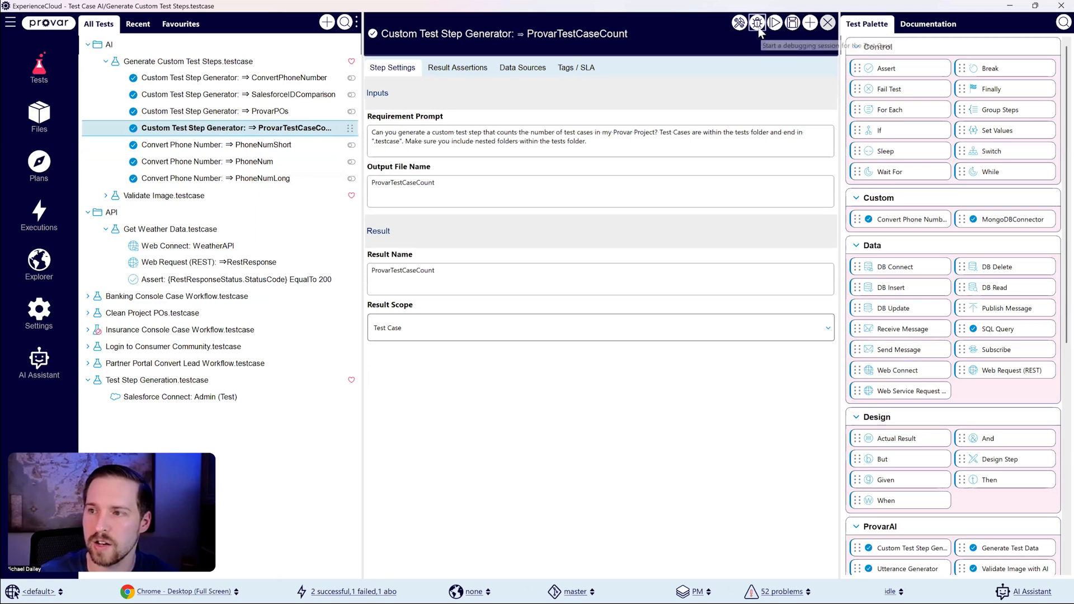
Step: Review the ProvarTestCaseCount requirement prompt and debug the test case to generate the custom step
left_click_drag(601, 144, 344, 128)
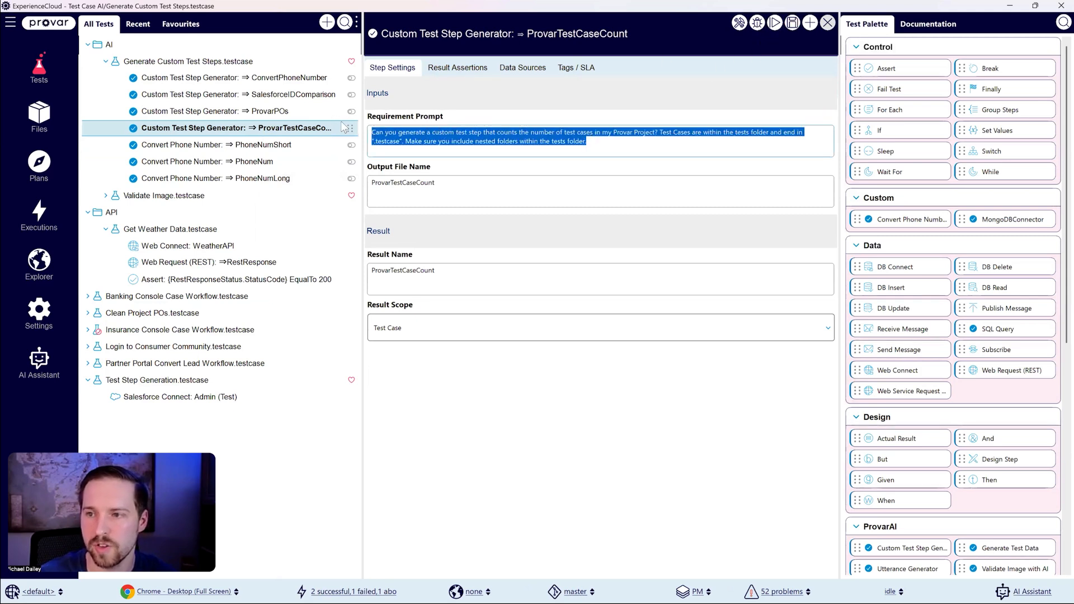
left_click(640, 146)
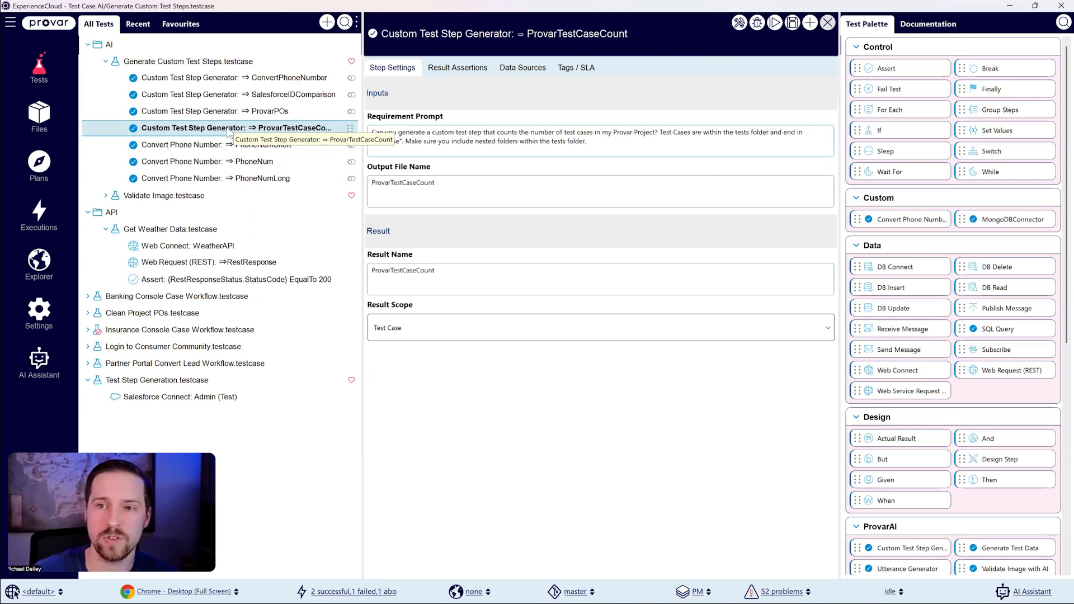
left_click(756, 23)
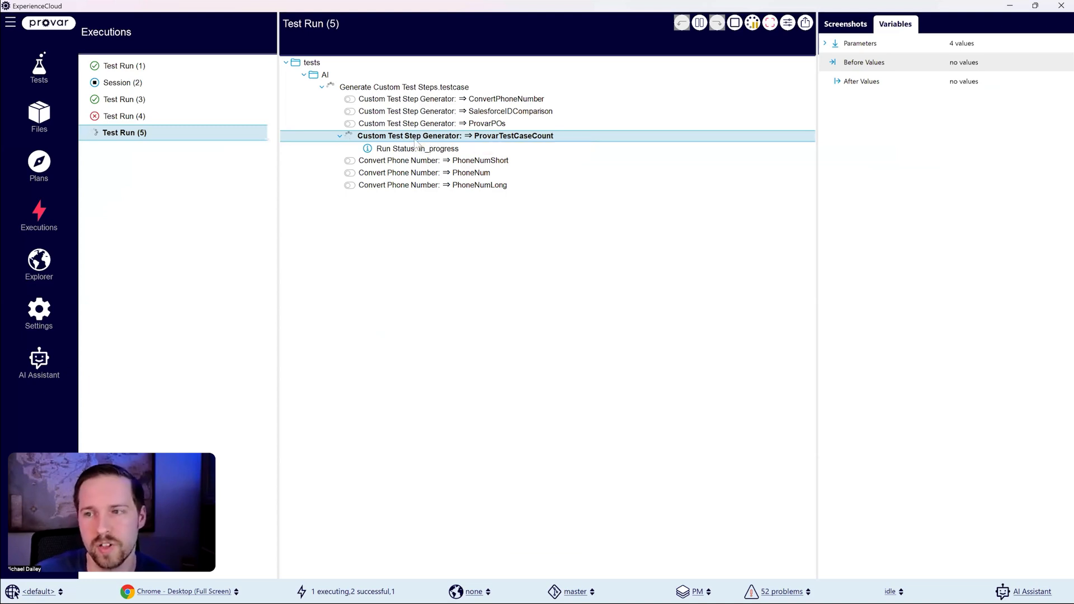
Step: Disable the ProvarTestCaseCount generator step and refresh the project to load the newly generated custom step
left_click(39, 67)
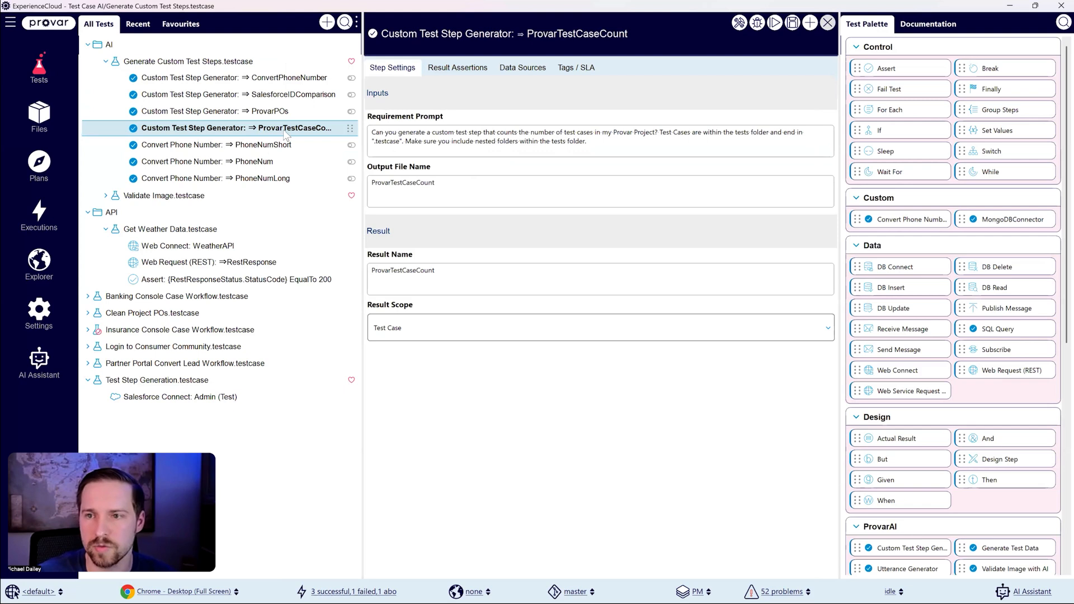
right_click(286, 132)
left_click(317, 180)
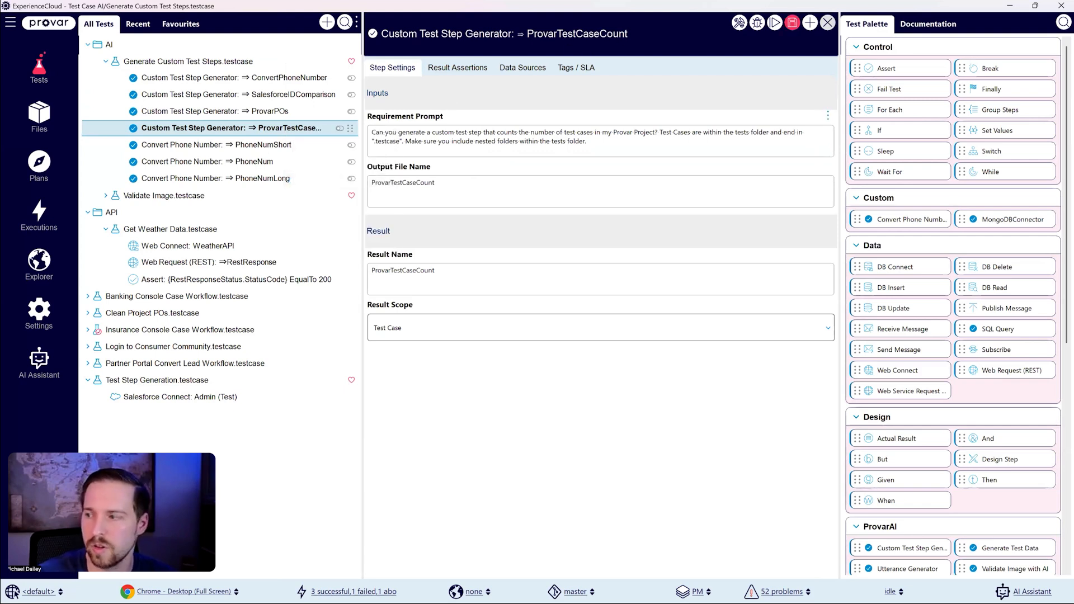
left_click(10, 22)
left_click(53, 164)
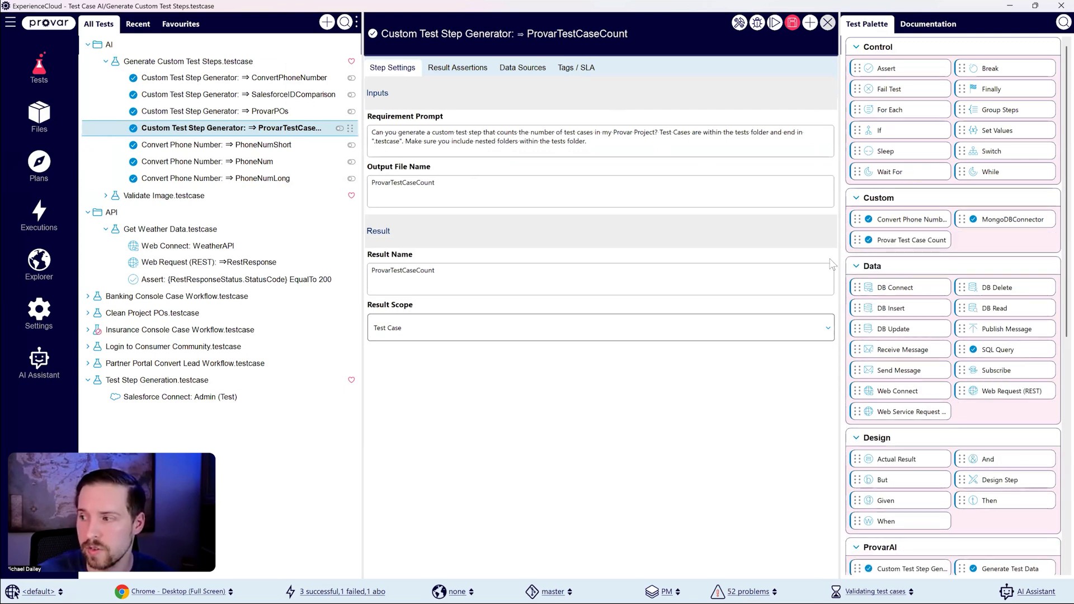
Step: Add a Provar Test Case Count step at the end of Generate Custom Test Steps.testcase with result name TestCount, and save
left_click_drag(901, 246, 153, 67)
left_click(406, 149)
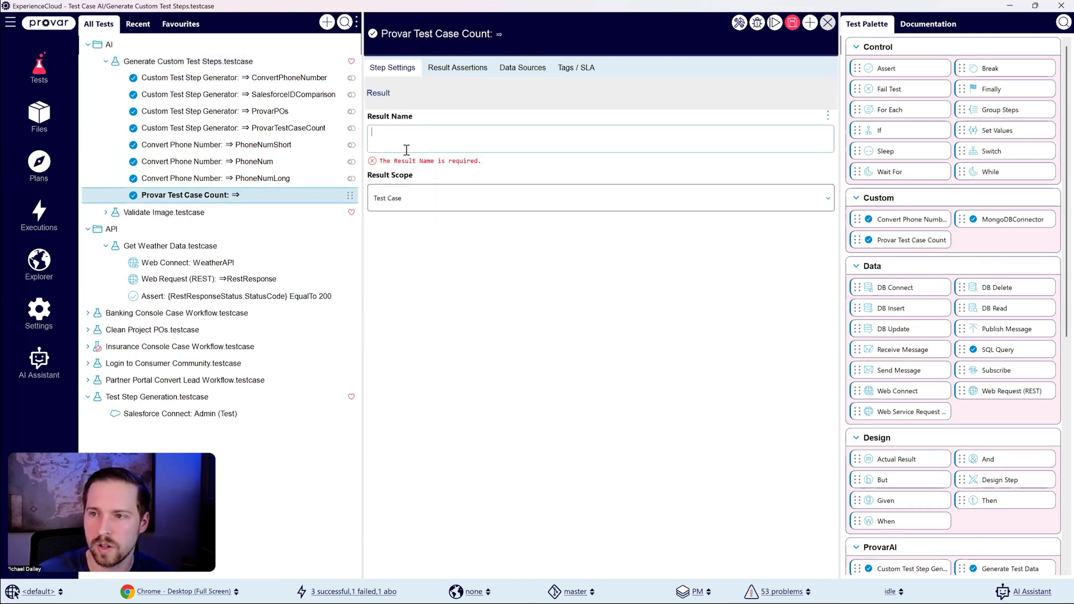
type("TestCount")
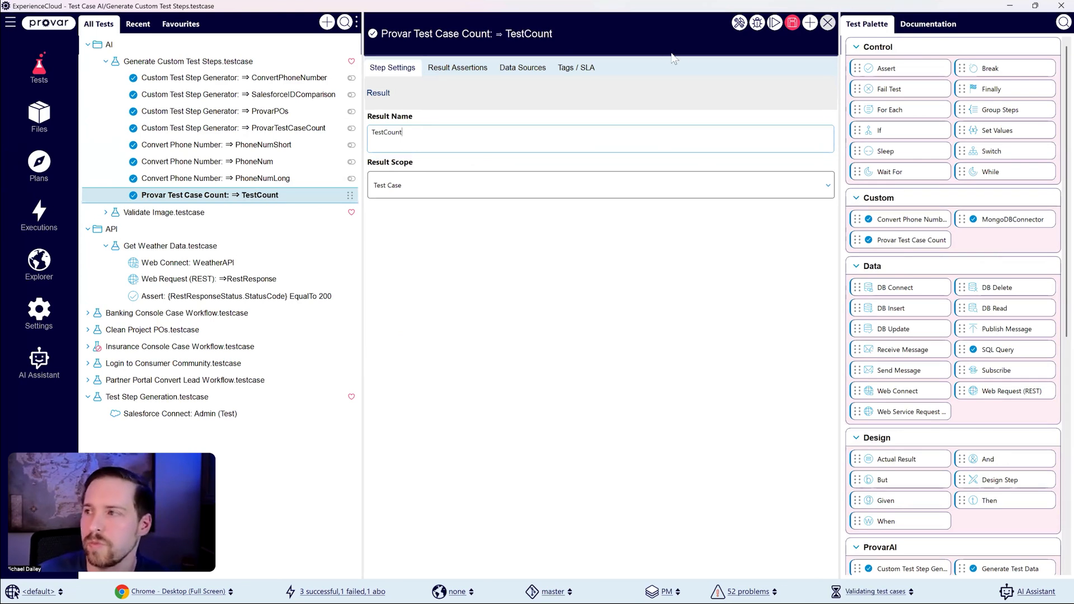
left_click(798, 27)
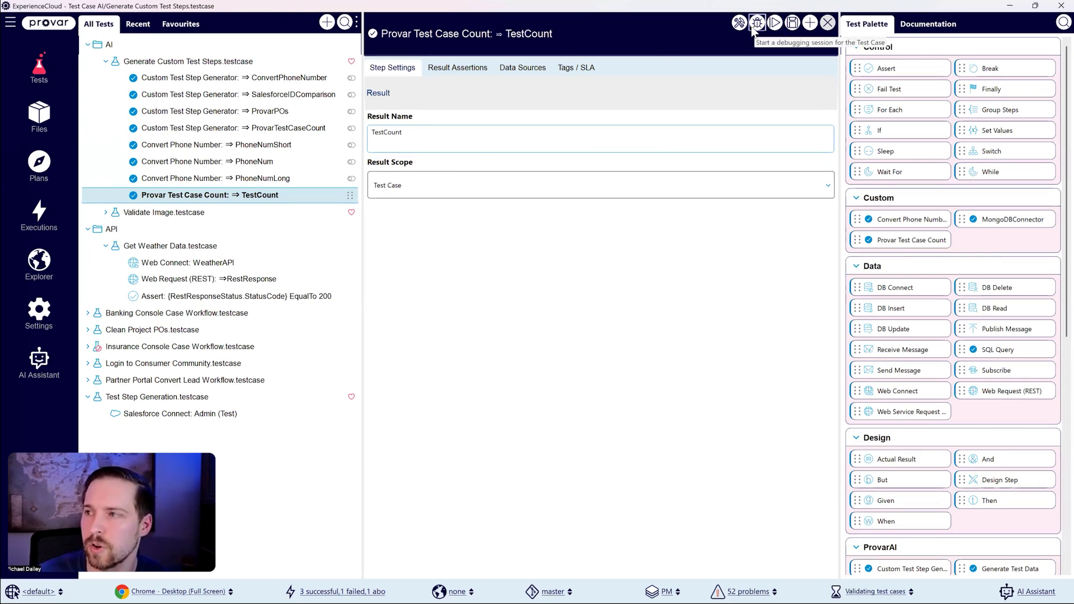
Step: Debug the test case with the Provar Test Case Count step and inspect its TestCount output value
left_click(755, 25)
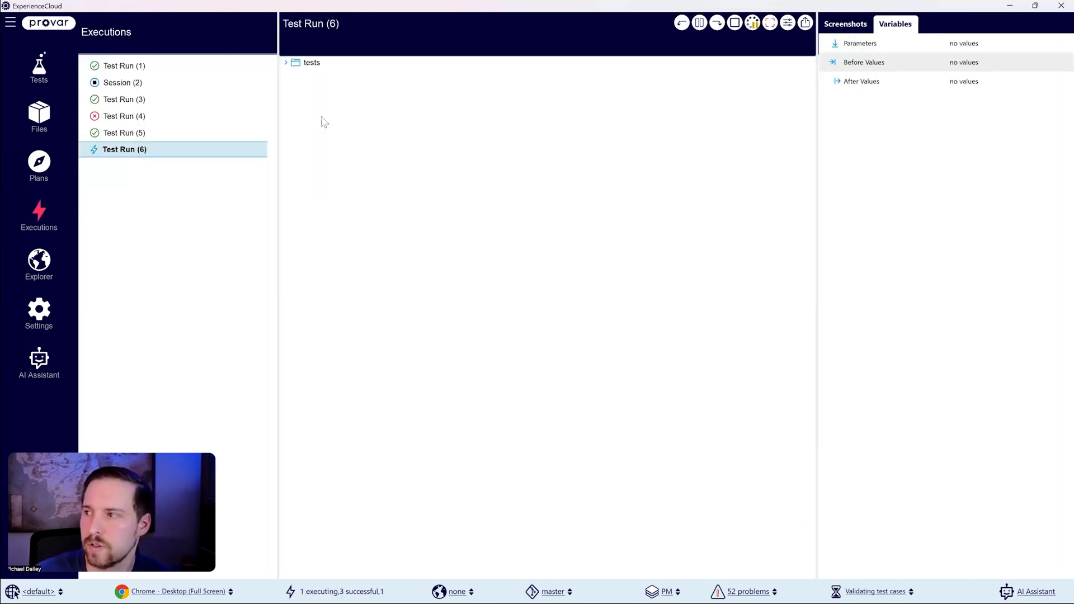
left_click(286, 62)
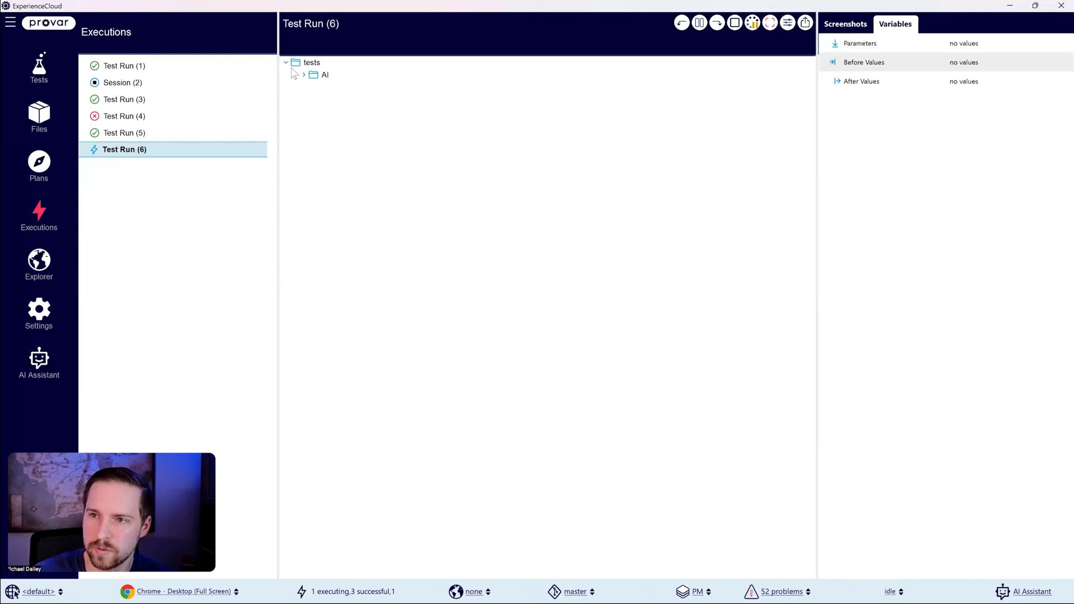
left_click(304, 75)
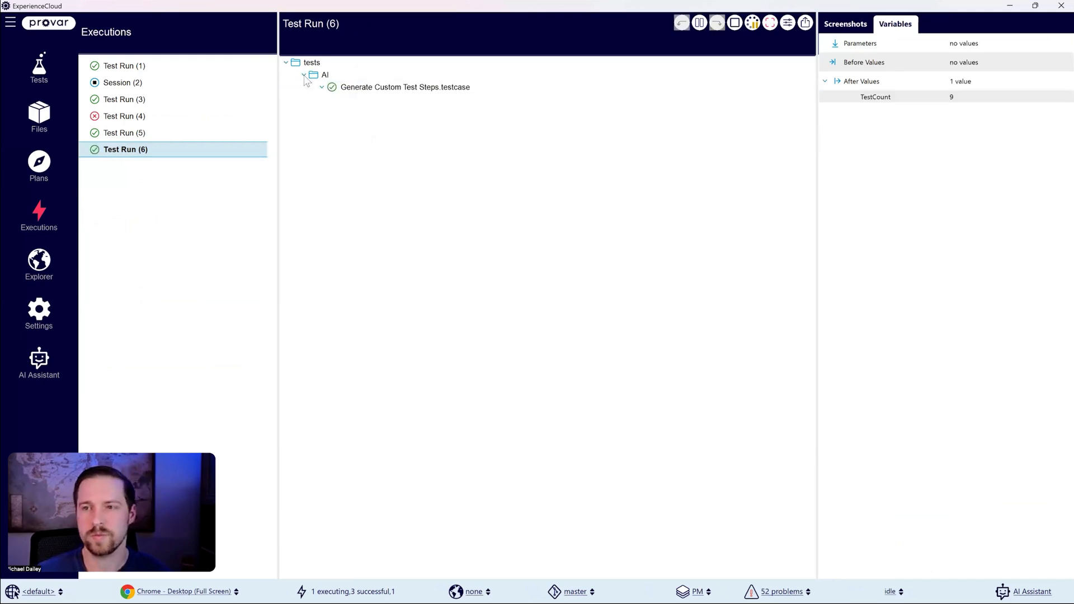
left_click(876, 96)
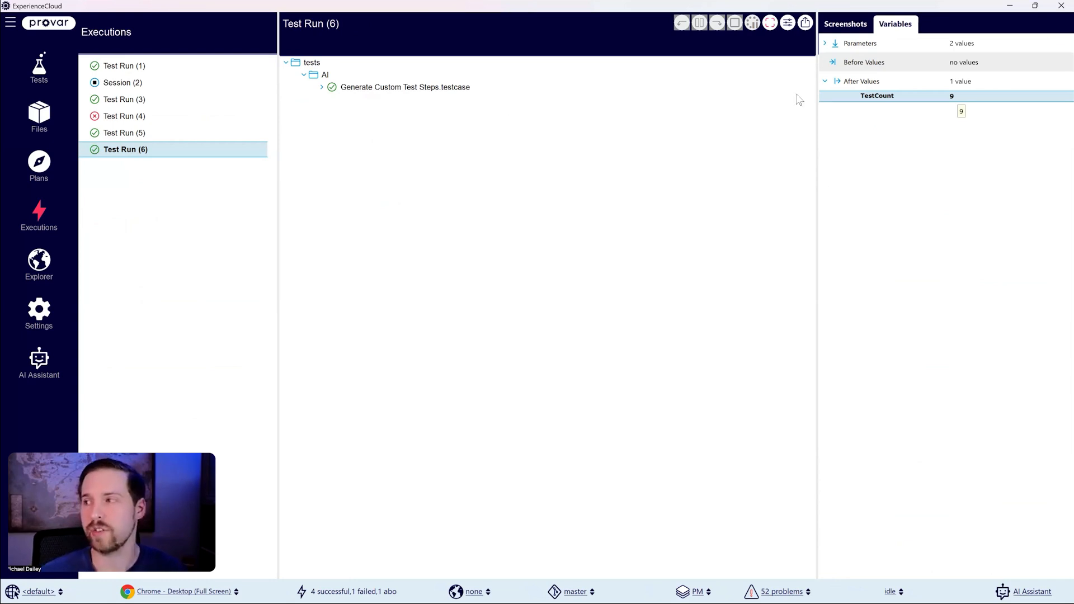
Step: Collapse Test Step Generation.testcase, disable the Provar Test Case Count step in Generate Custom Test Steps.testcase, and save
left_click(52, 68)
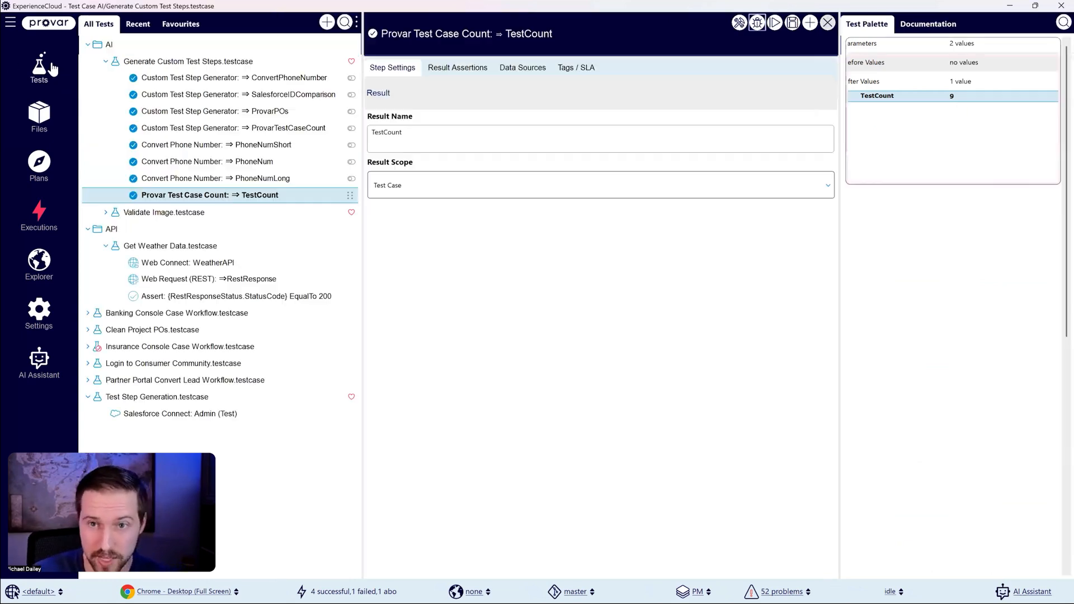
left_click(105, 61)
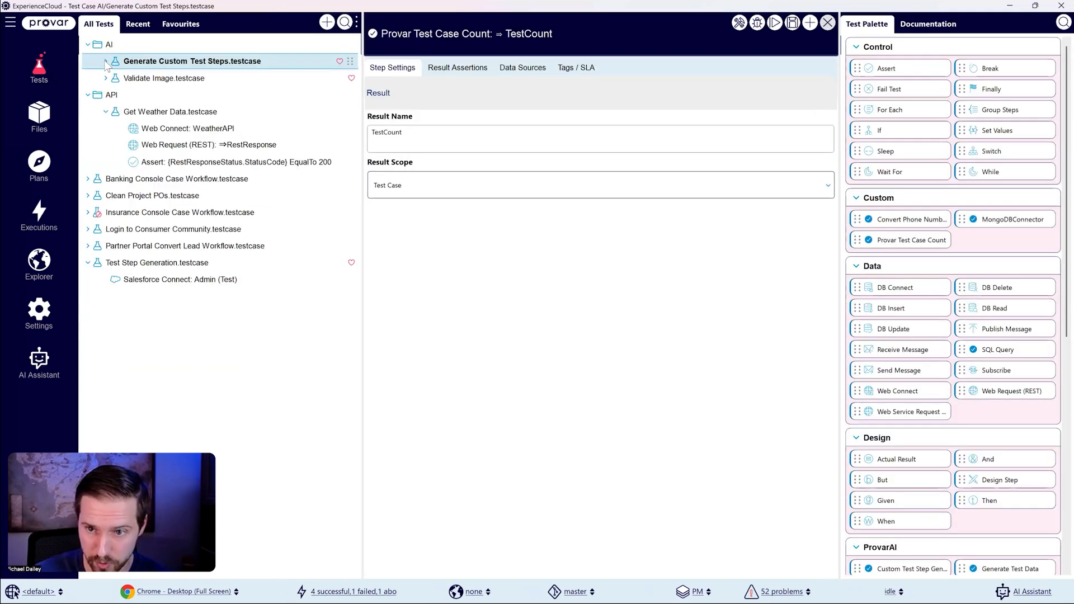
left_click(88, 264)
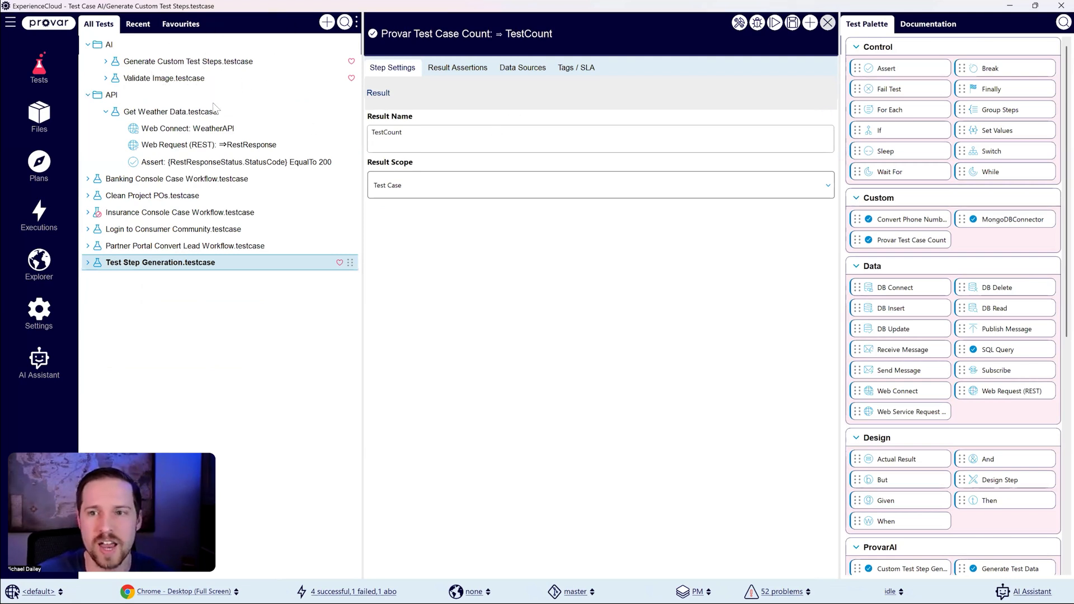
left_click(107, 62)
right_click(218, 194)
left_click(265, 249)
left_click(796, 23)
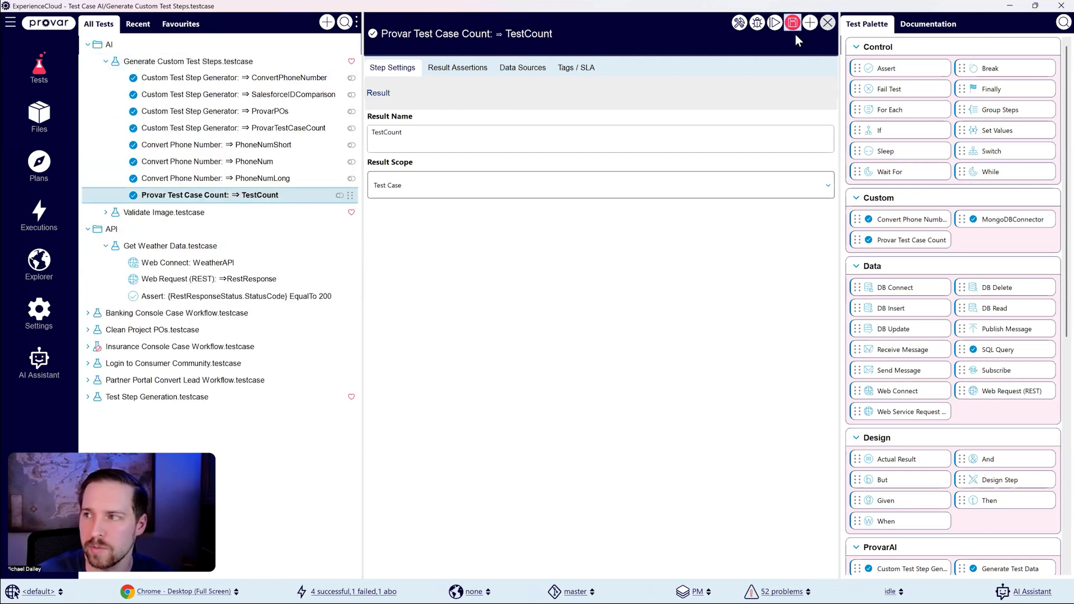
Step: Collapse Generate Custom Test Steps.testcase and look through the available test steps, including the ProvarAI group
scroll(910, 334, "down", 5)
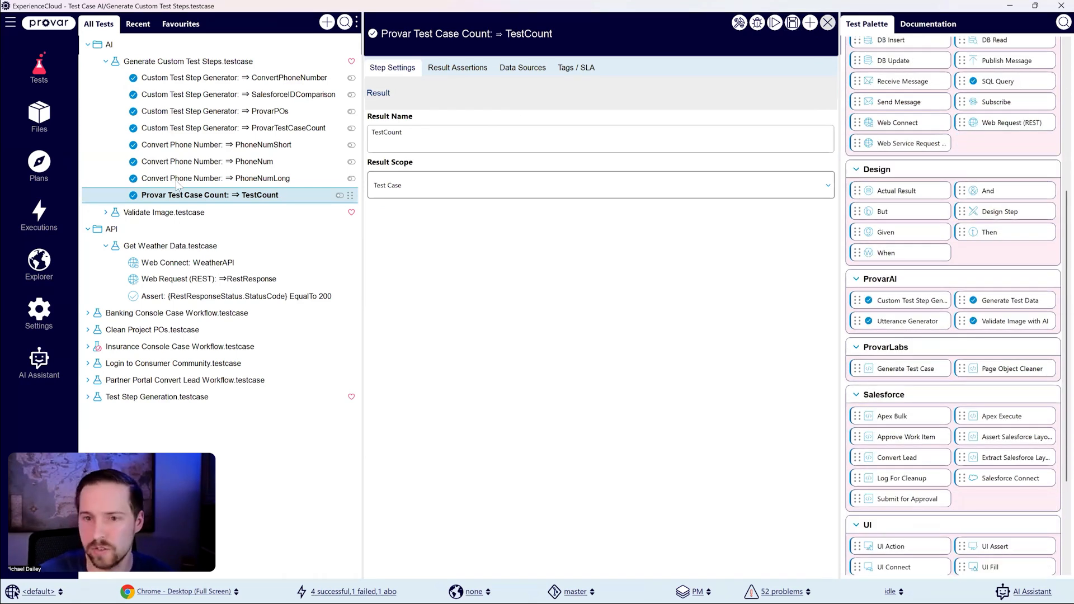
left_click(105, 61)
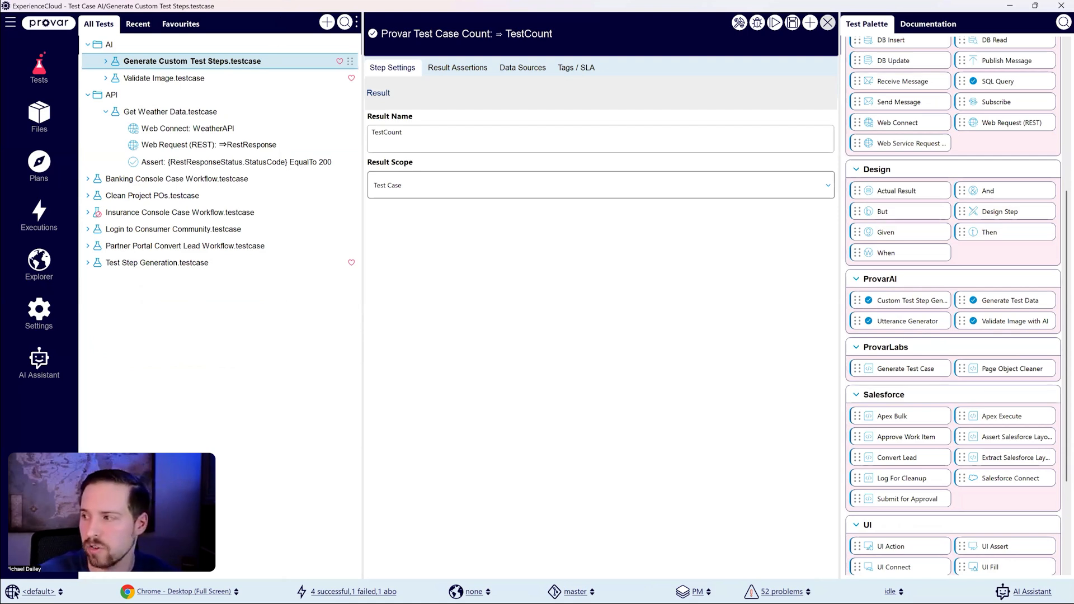
scroll(954, 306, "up", 5)
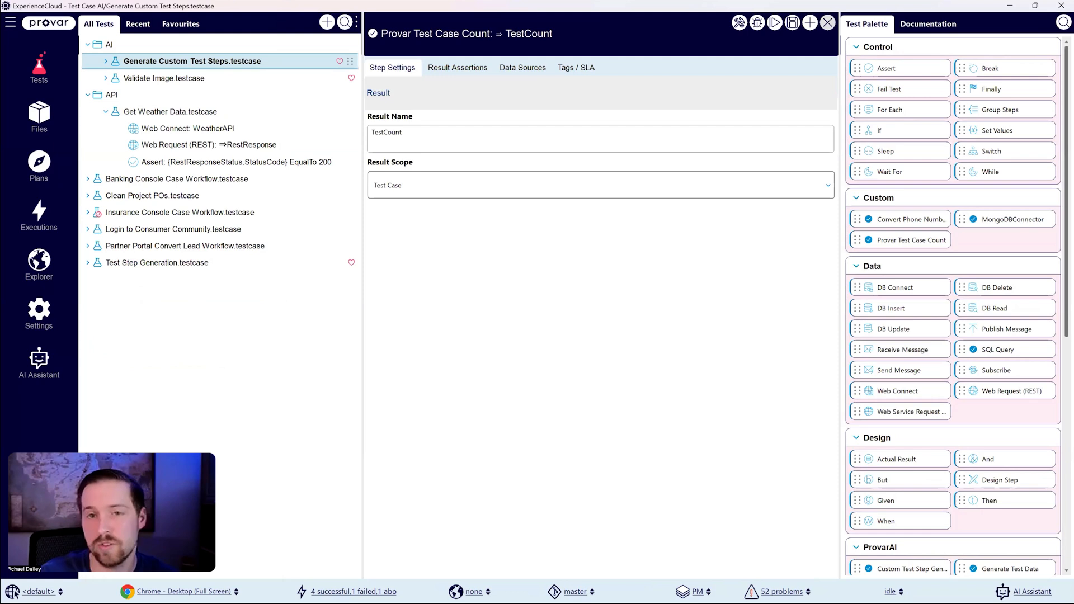
scroll(953, 305, "down", 1)
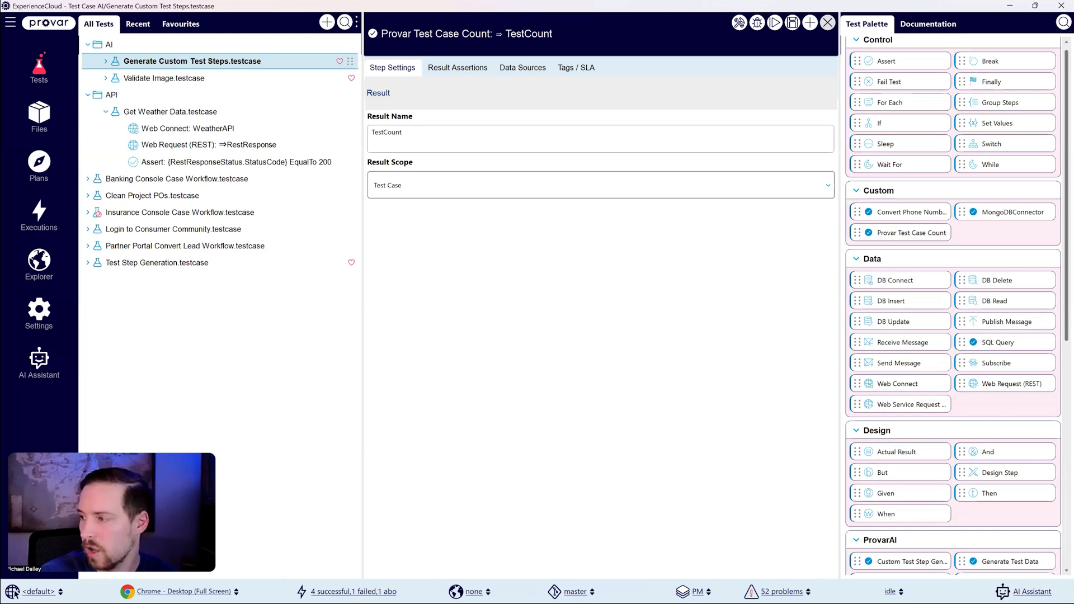
scroll(953, 305, "down", 5)
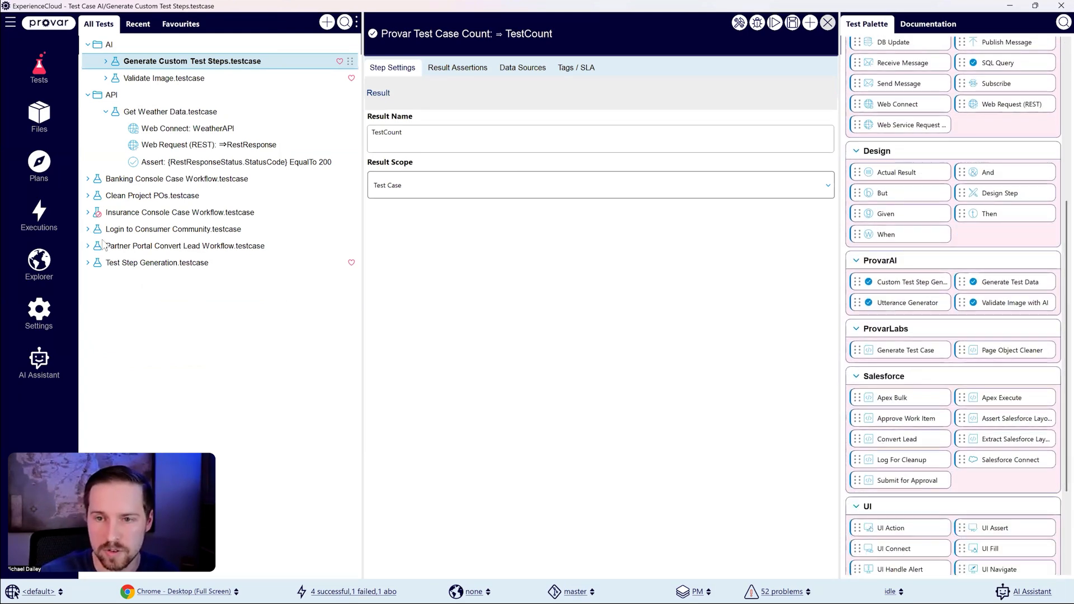
Step: Expand Validate Image.testcase, add a UI Connect step for the Provar connection as its first step, and save
double_click(113, 81)
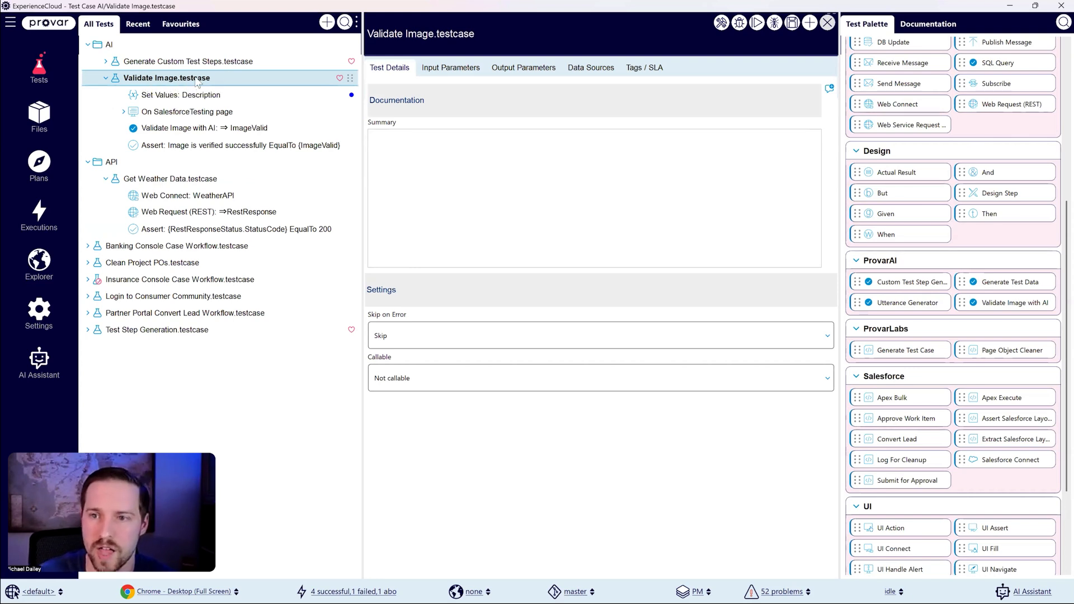
left_click(38, 312)
left_click_drag(135, 498, 168, 96)
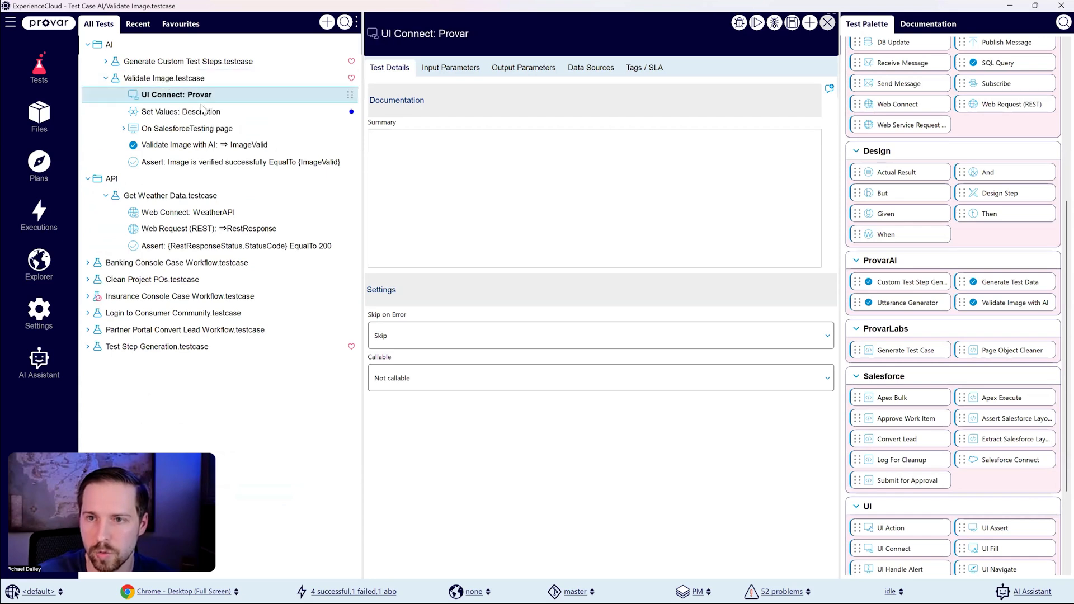
left_click(797, 25)
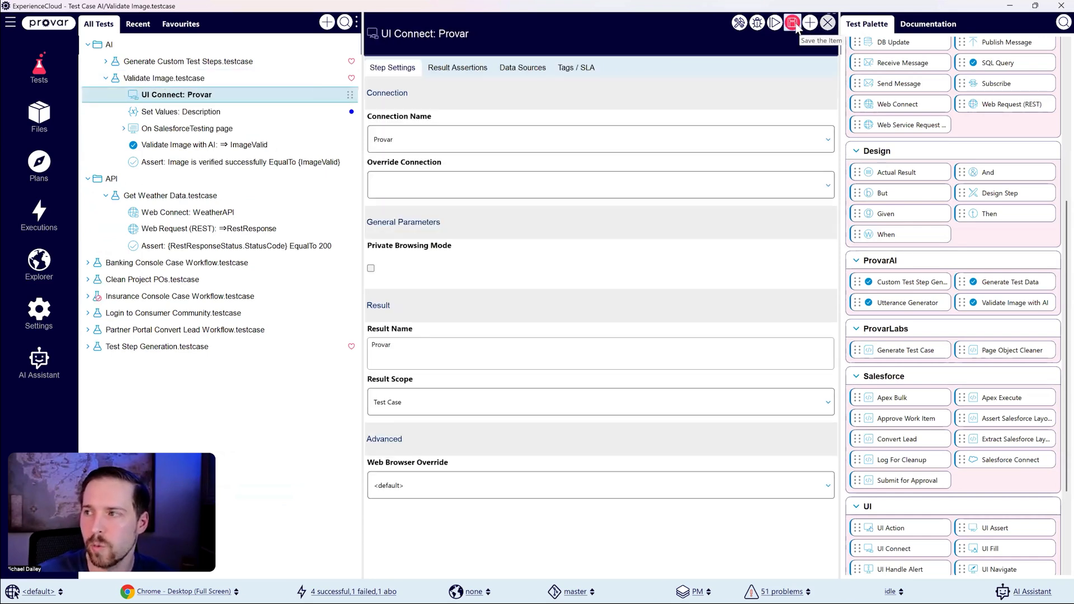
Step: Launch Validate Image.testcase in Test Builder and dismiss the browser's restore-pages prompt
left_click(206, 80)
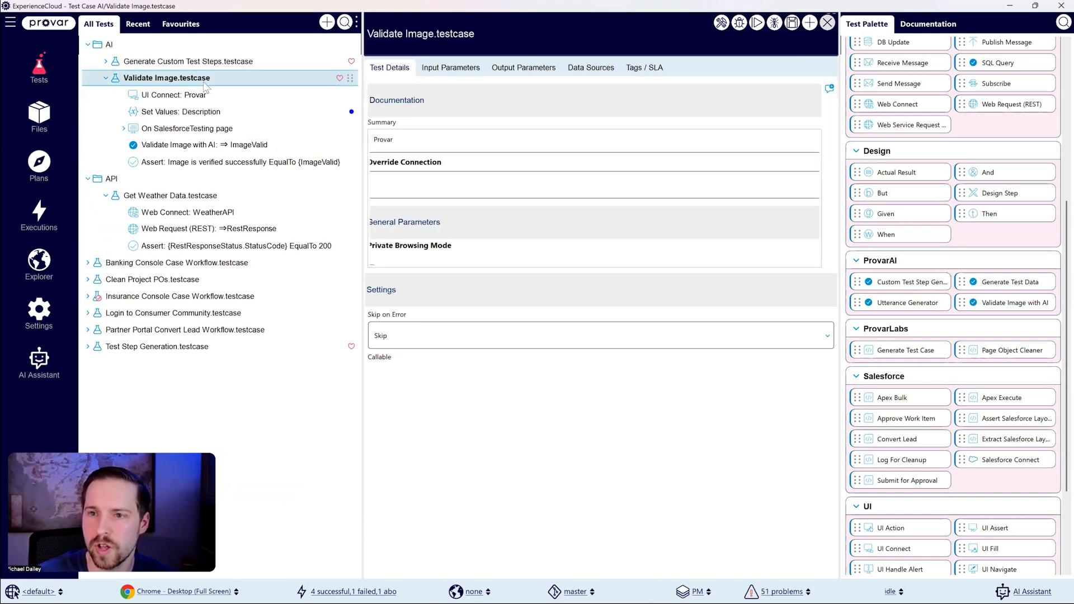
left_click(722, 25)
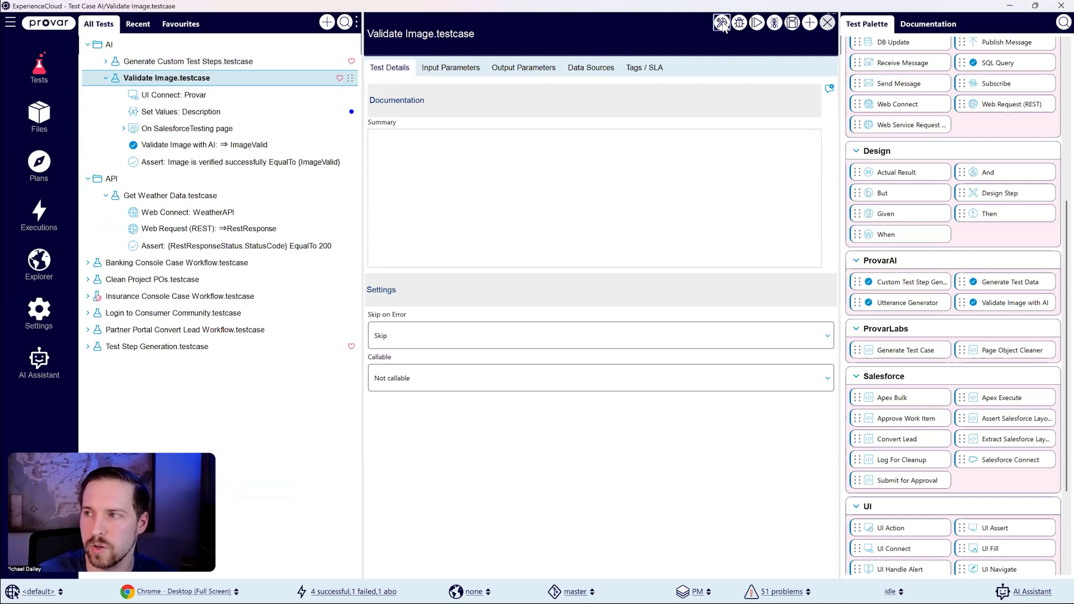
left_click(39, 68)
right_click(150, 133)
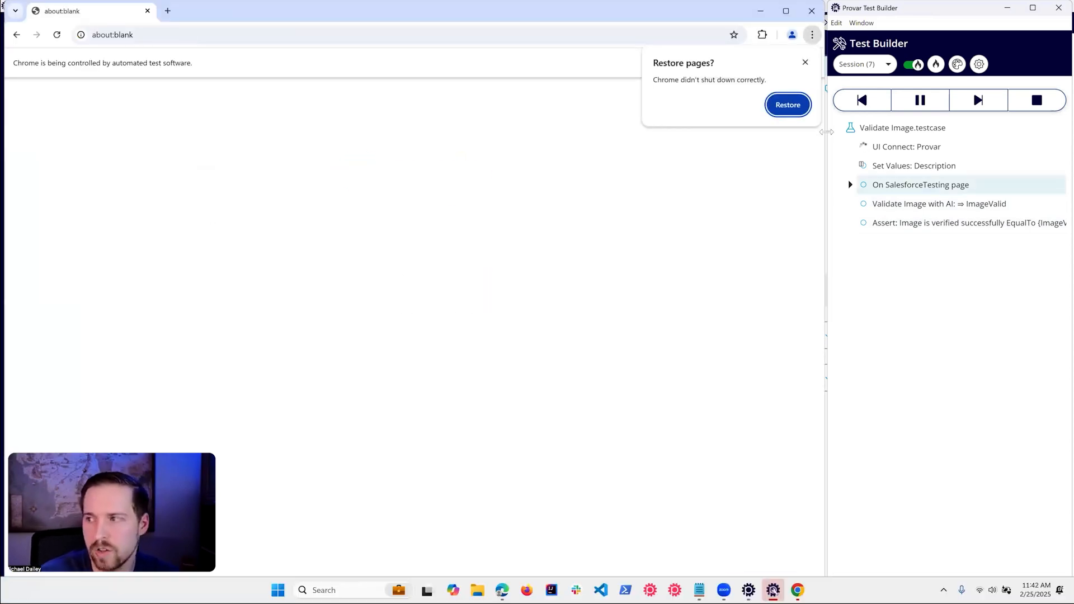
left_click(806, 63)
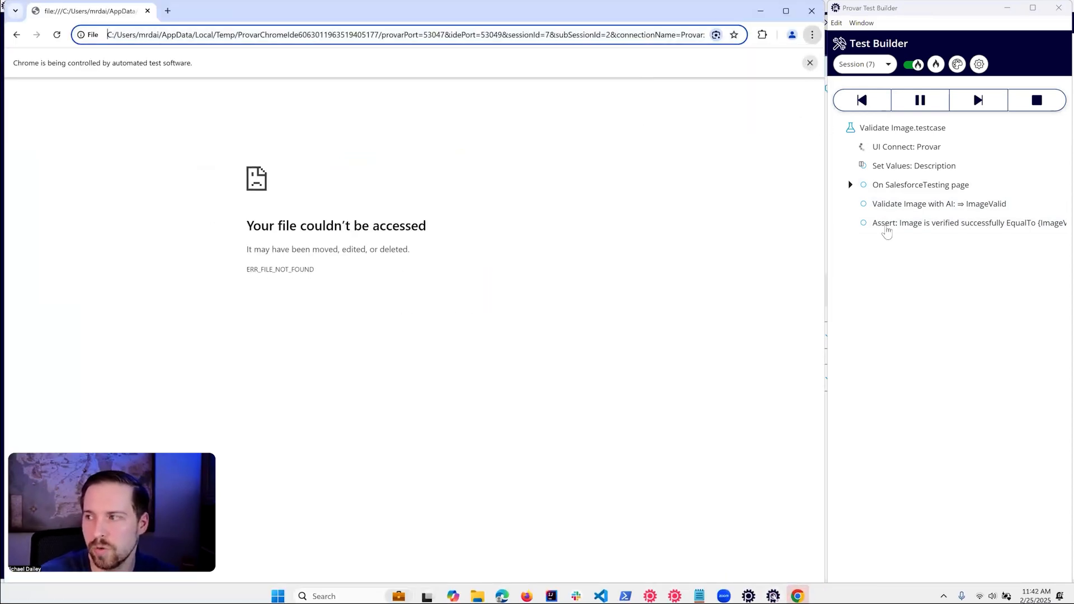
left_click(894, 153)
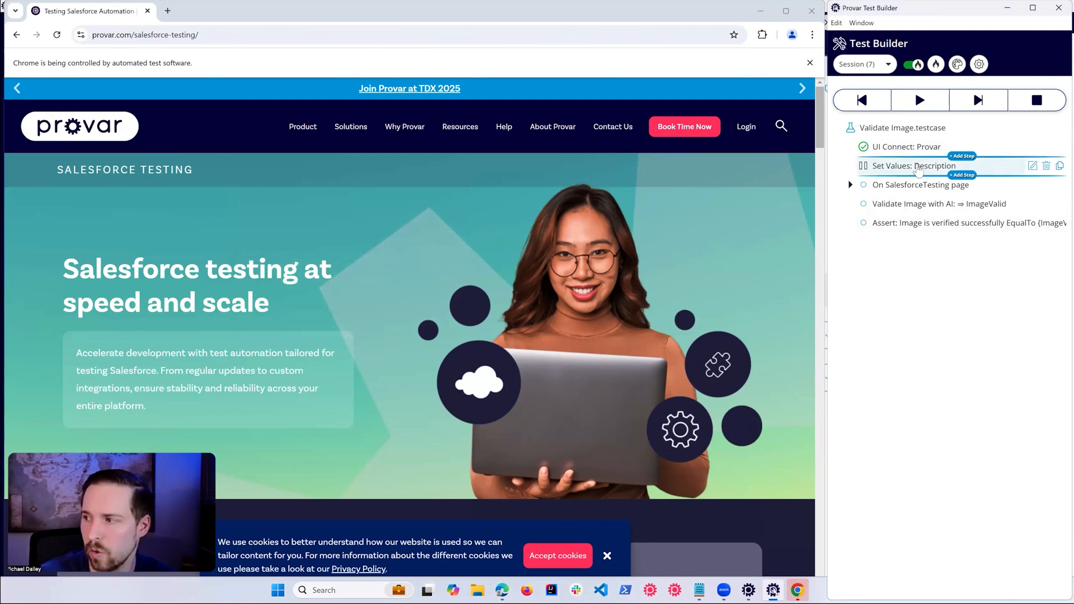
Step: Review the Set Values description and the page and AI validation steps, and resume the paused test run
double_click(918, 168)
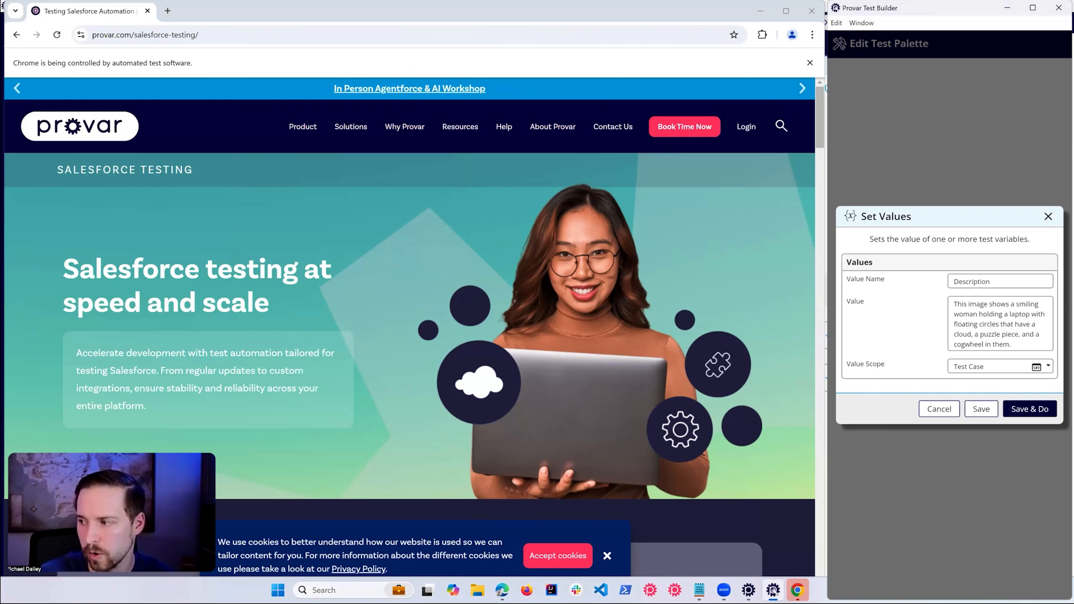
left_click(939, 409)
left_click(914, 167)
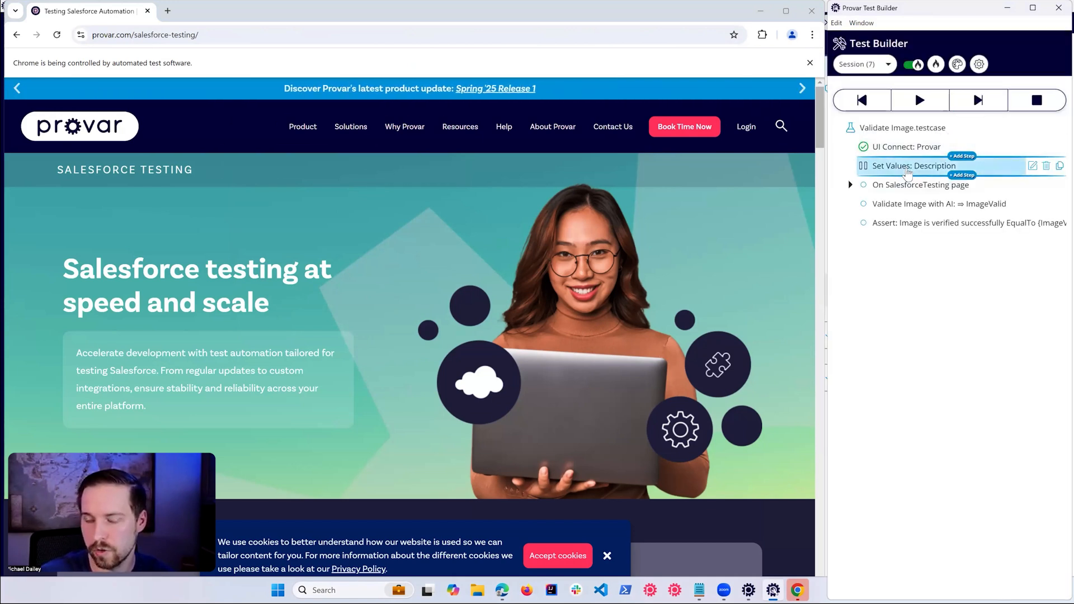
left_click(903, 199)
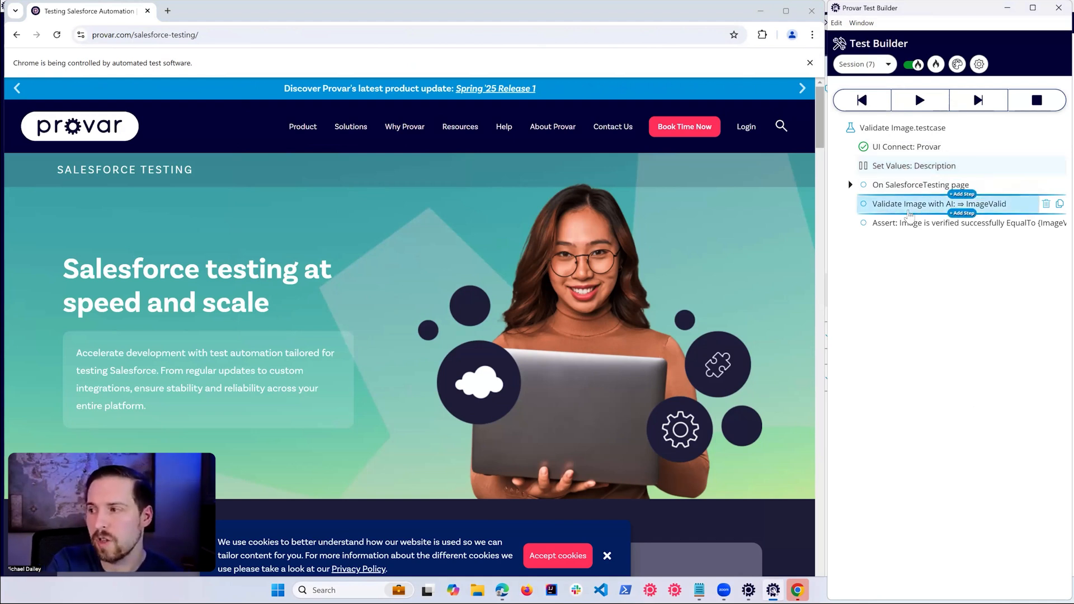
left_click(850, 184)
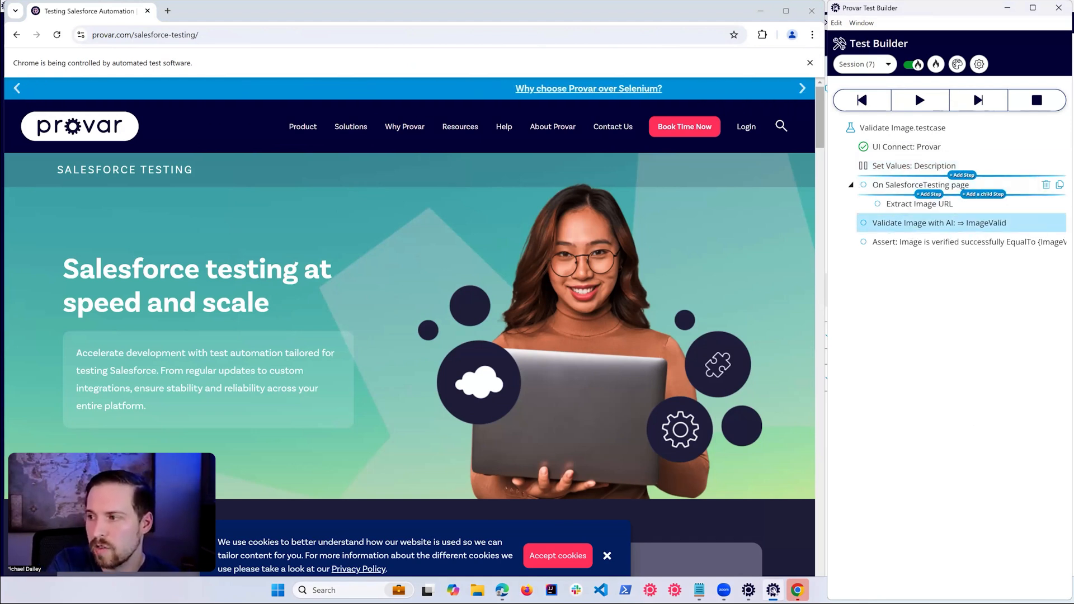
left_click(918, 203)
left_click(940, 222)
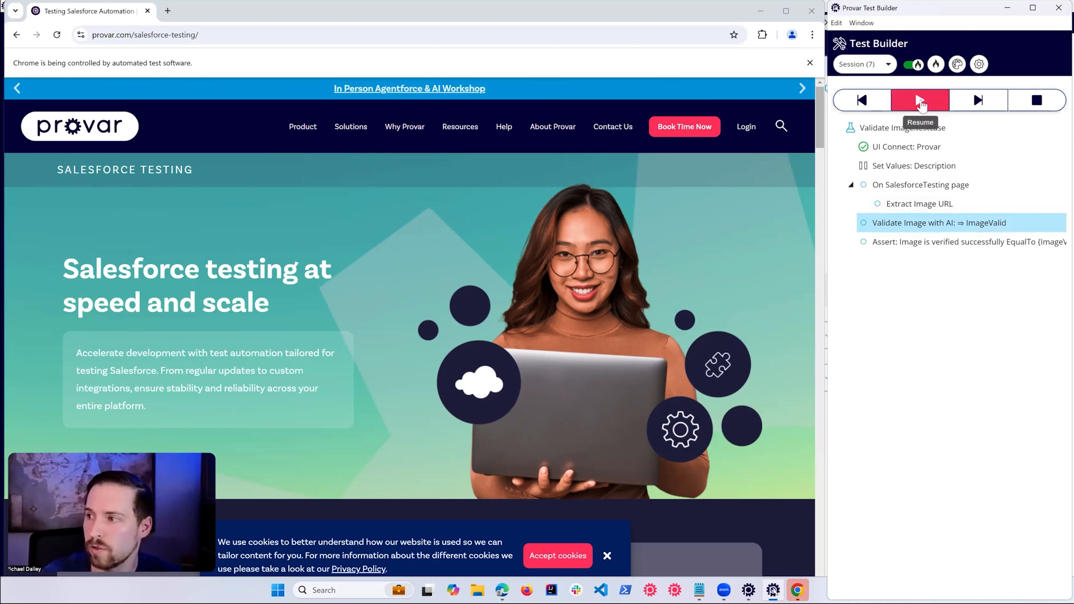
left_click(920, 101)
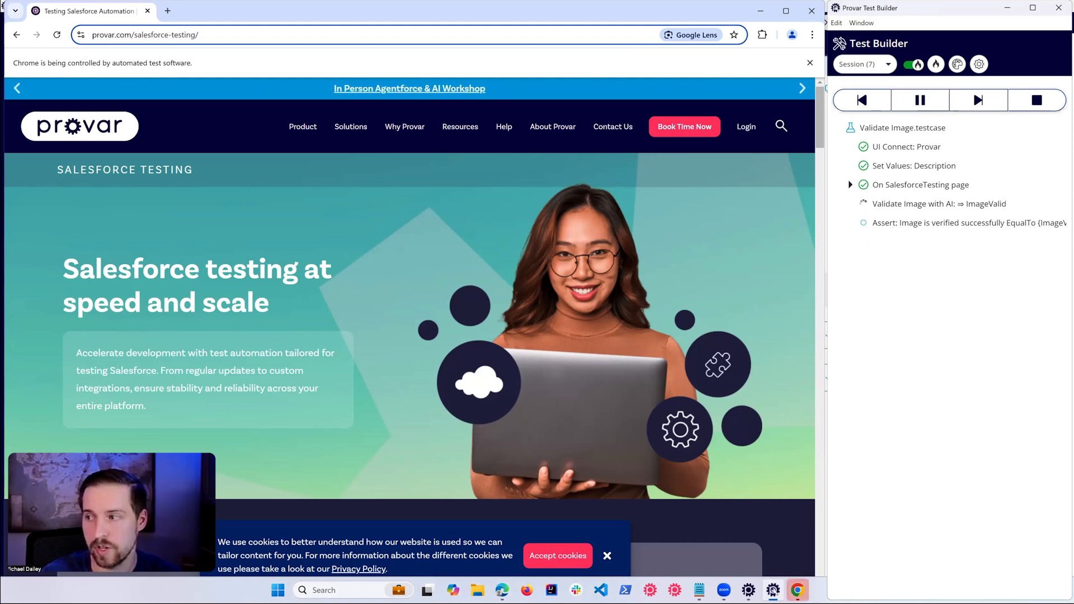
mouse_move(905, 232)
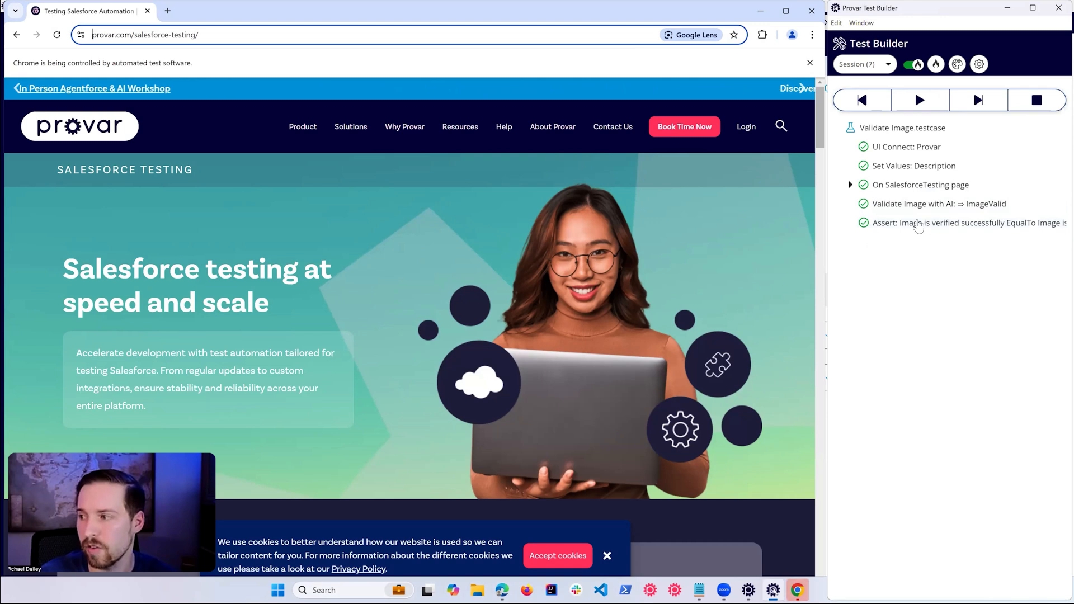
Step: Change "woman" to "man" in the Description value of the Set Values step, save it, and rerun the remaining steps
left_click(902, 167)
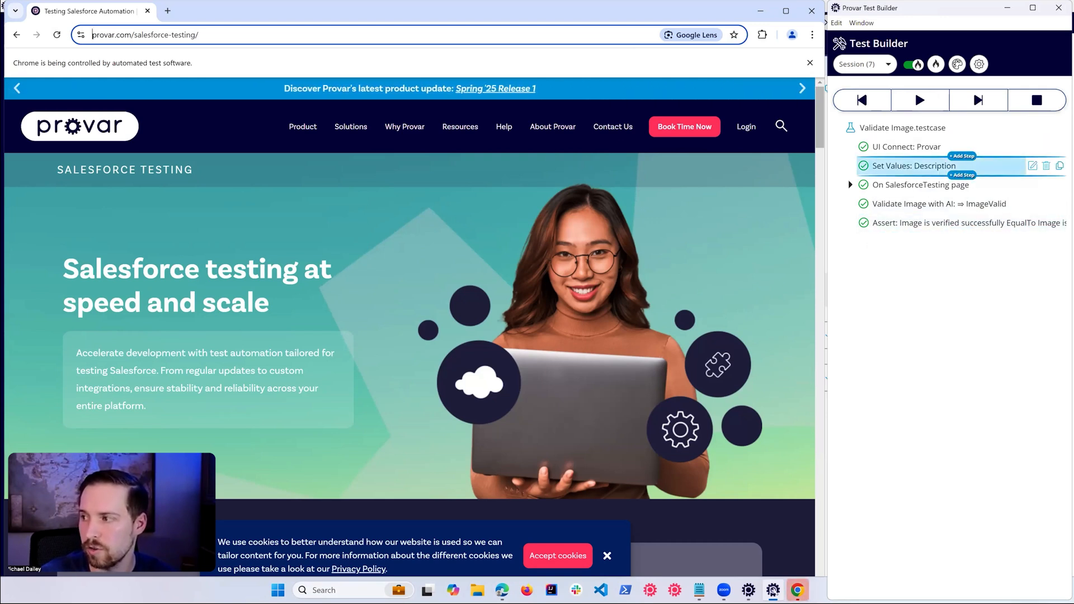
double_click(902, 167)
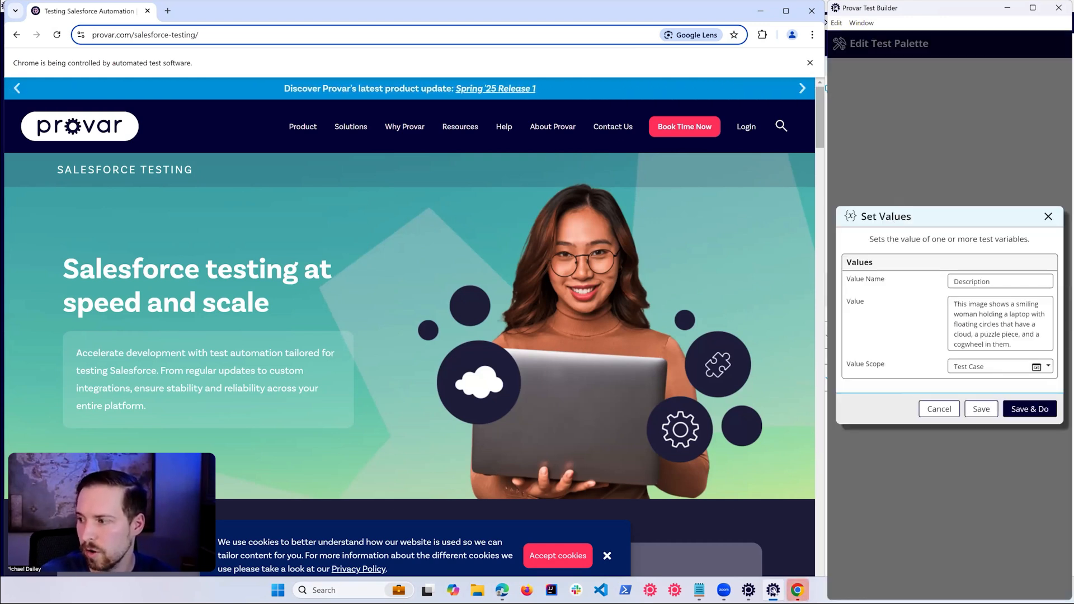
left_click(963, 314)
key("BackSpace")
key("BackSpace")
left_click(981, 409)
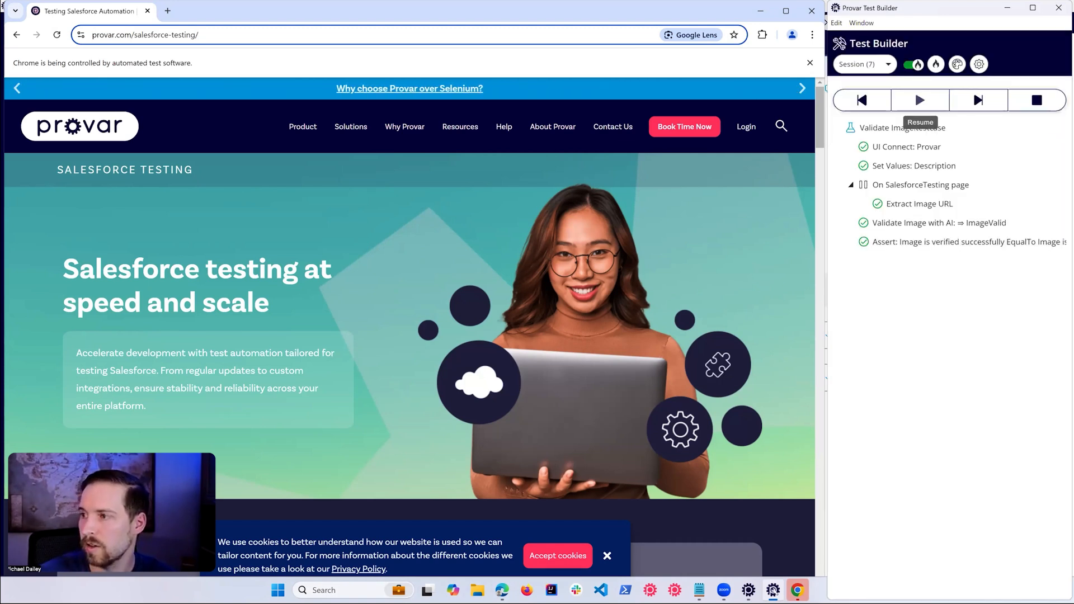
left_click(918, 101)
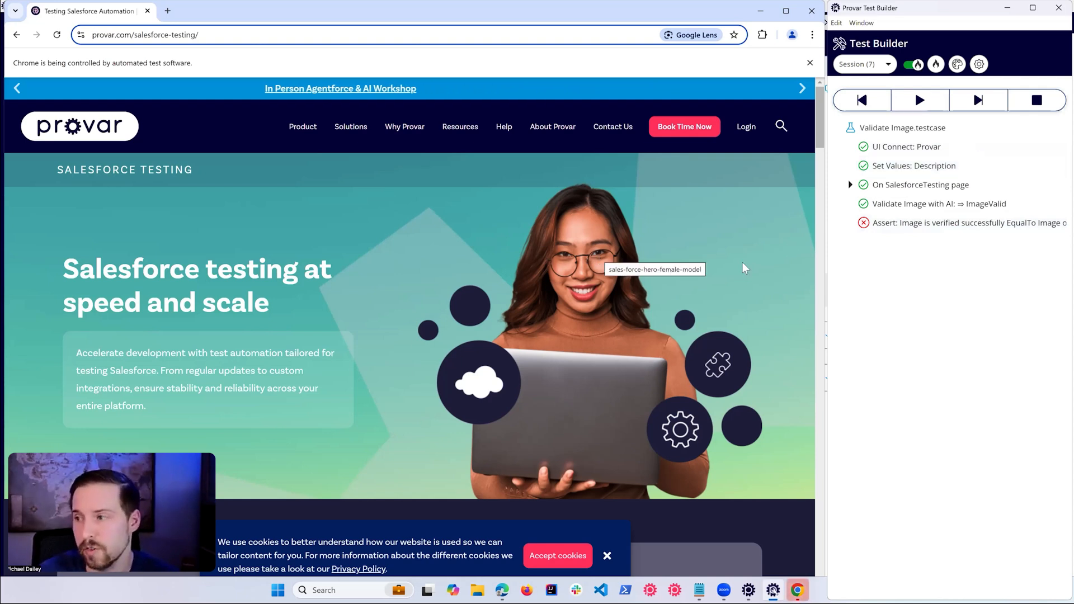
Step: Check the Assert step's result, end the Test Builder session, and collapse Validate Image.testcase in the test list
left_click(951, 223)
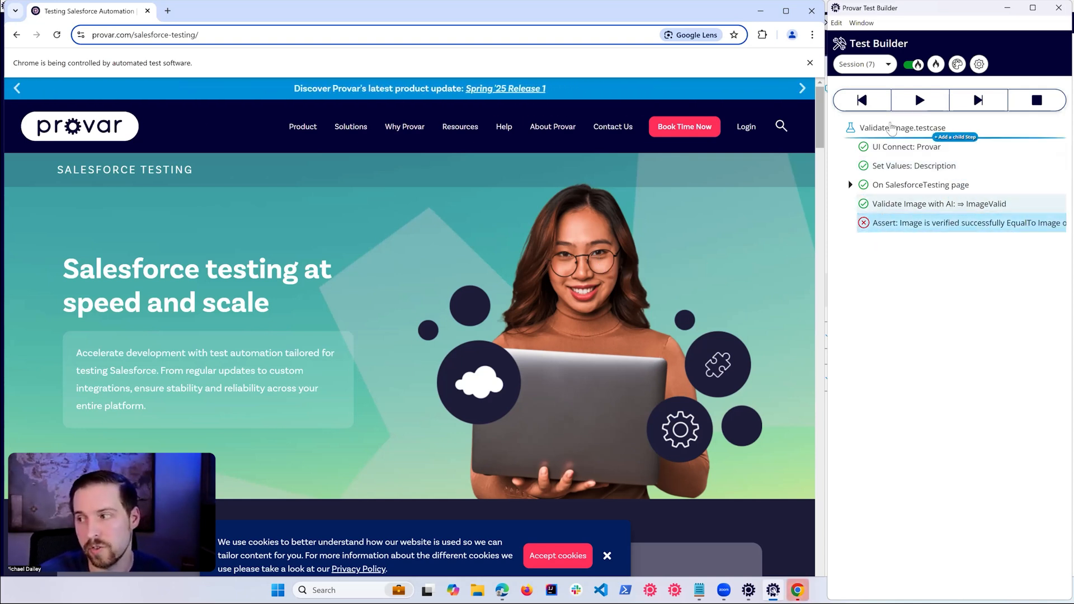
left_click(901, 167)
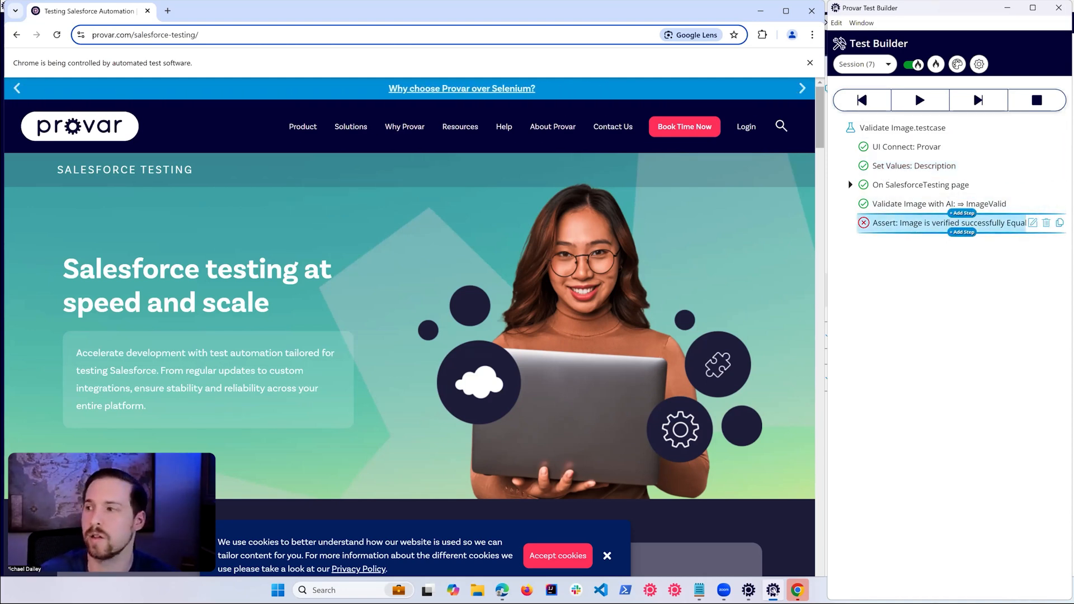
left_click(919, 101)
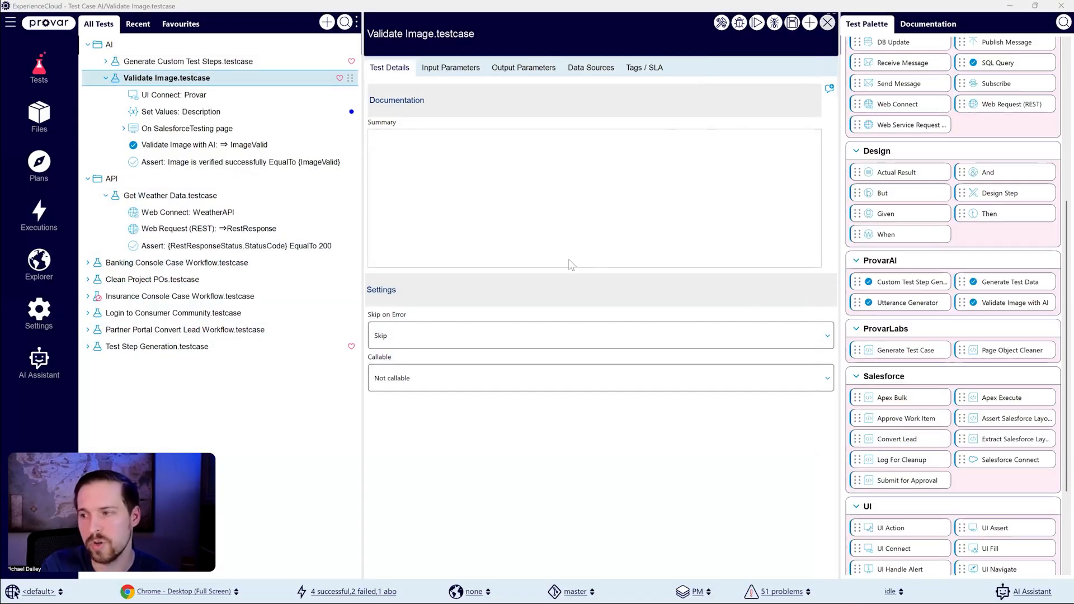
left_click(107, 79)
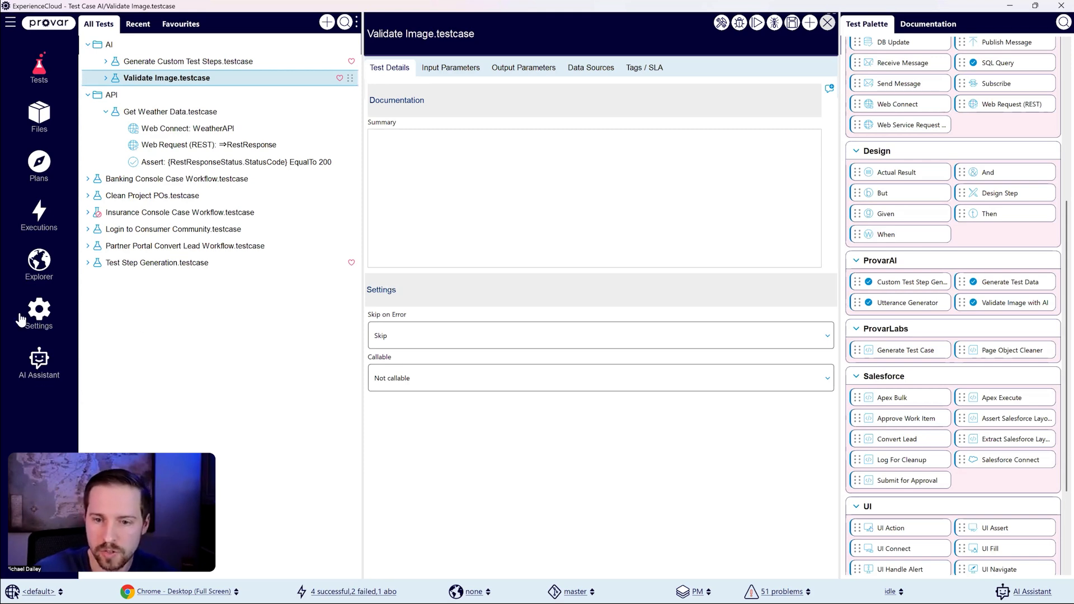
Step: Ask the AI Assistant "How can i create a test case in provar automation?" in a new chat
left_click(37, 362)
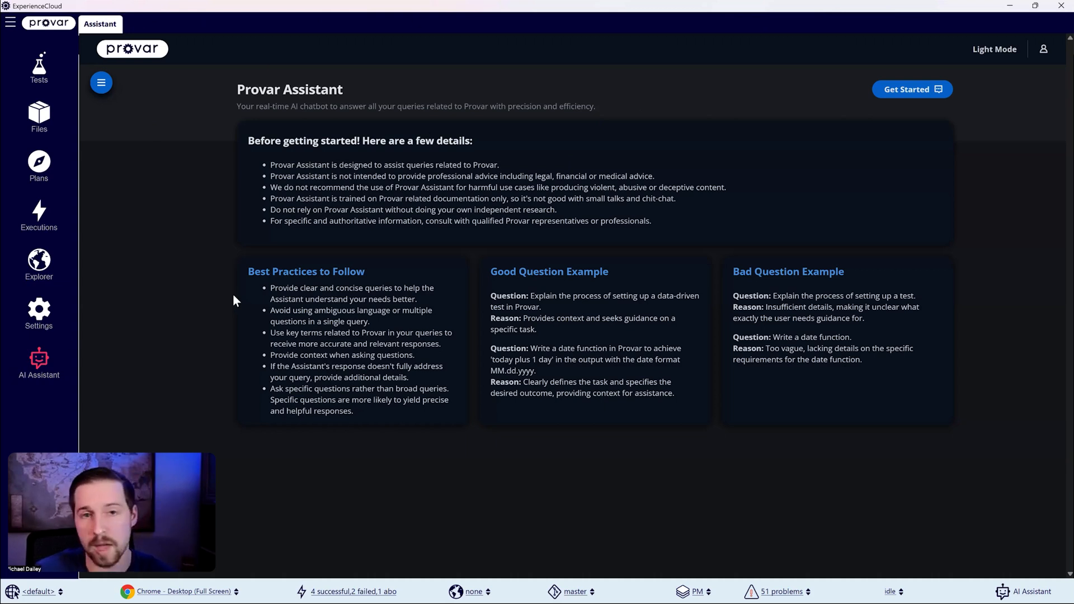
left_click(888, 90)
left_click(390, 509)
type("How can ")
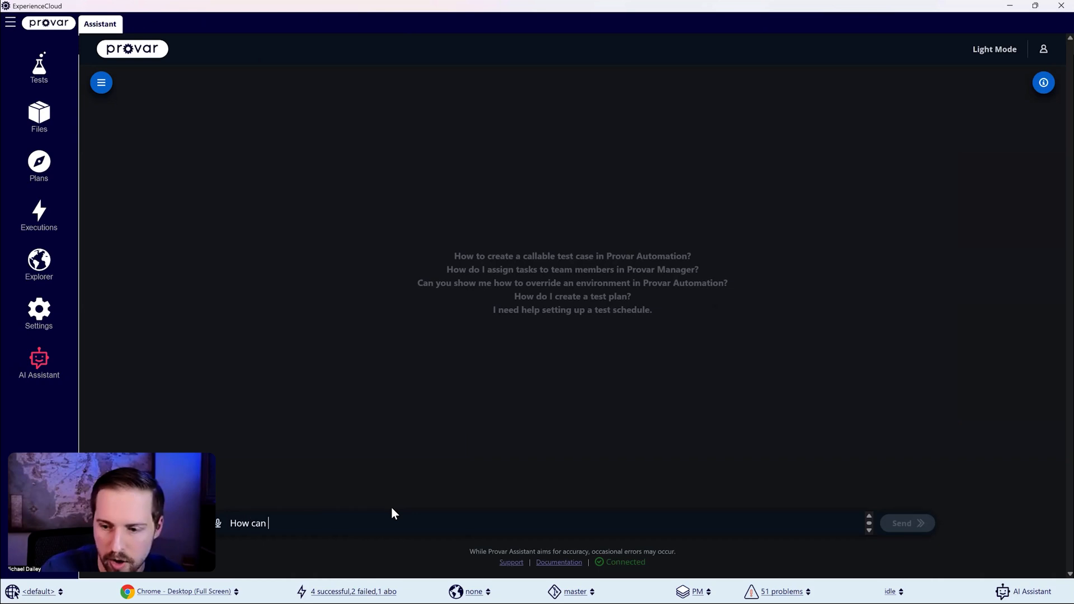
type("i create ")
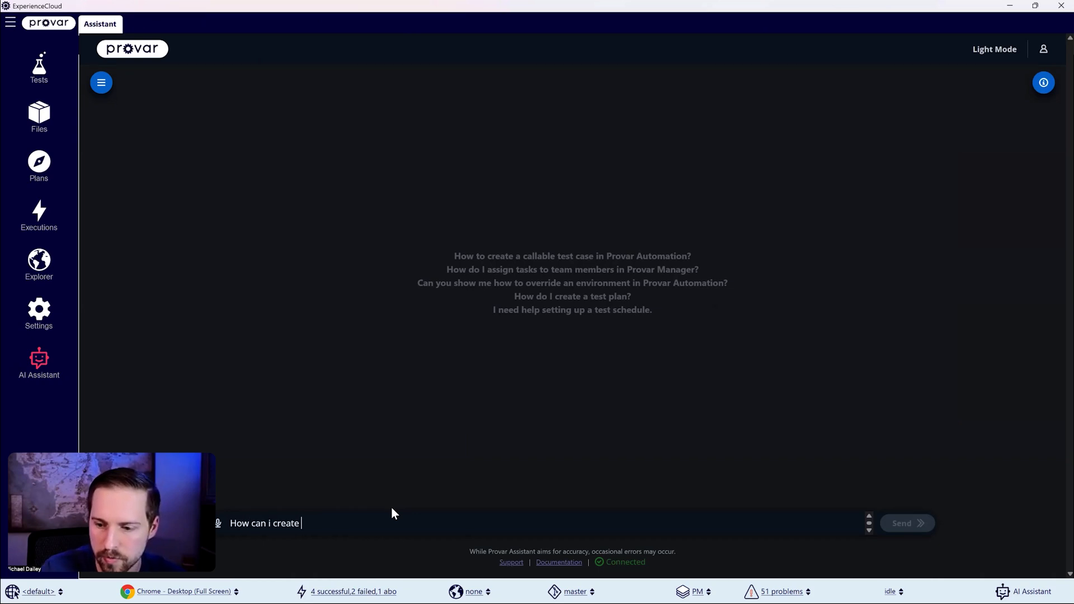
type("a test case in provar")
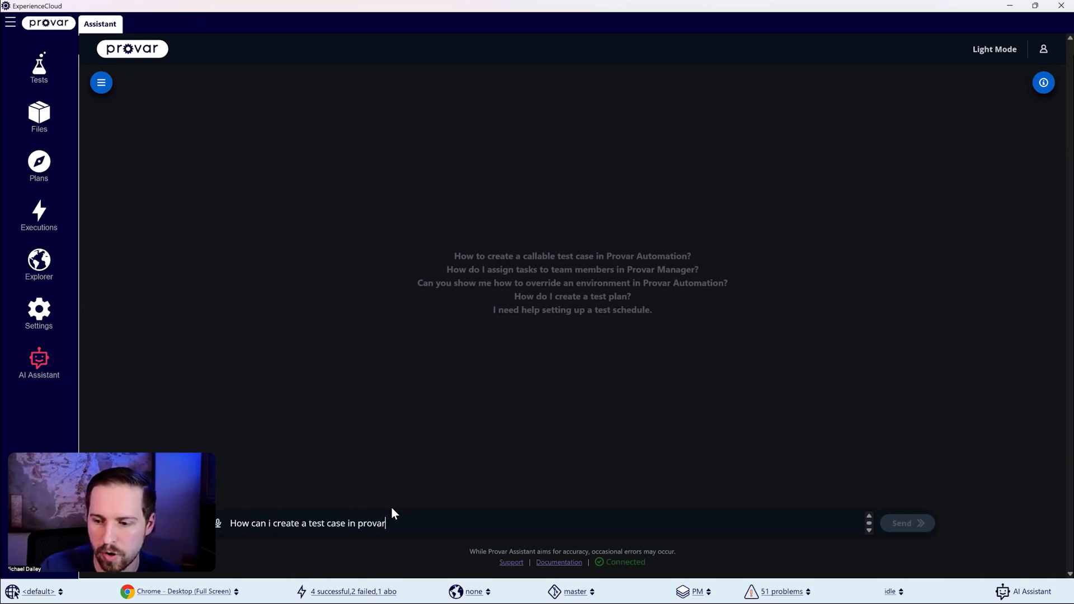
type(" automation?")
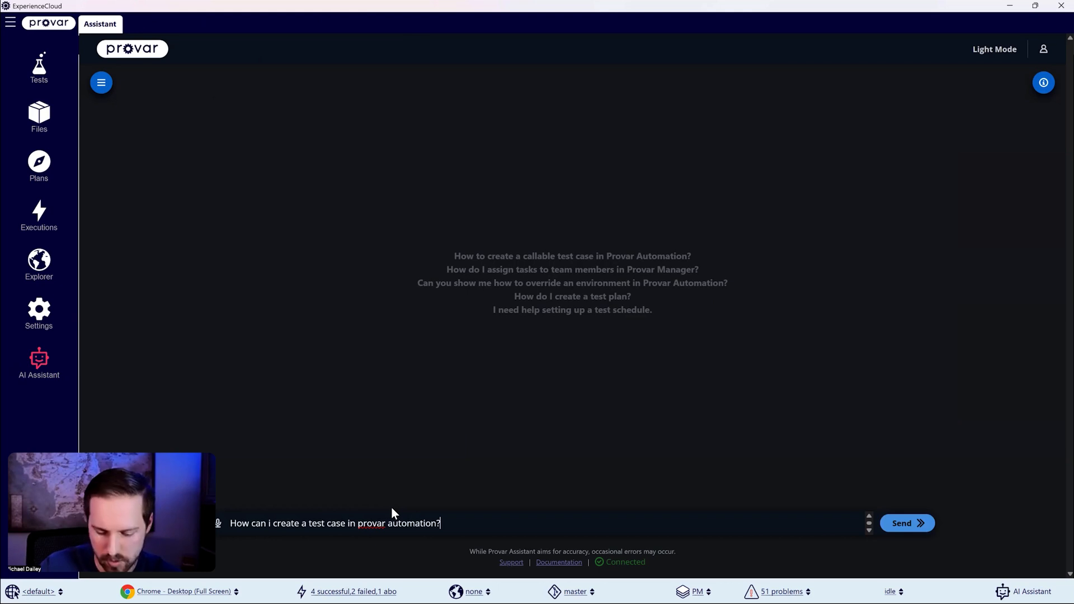
key("Return")
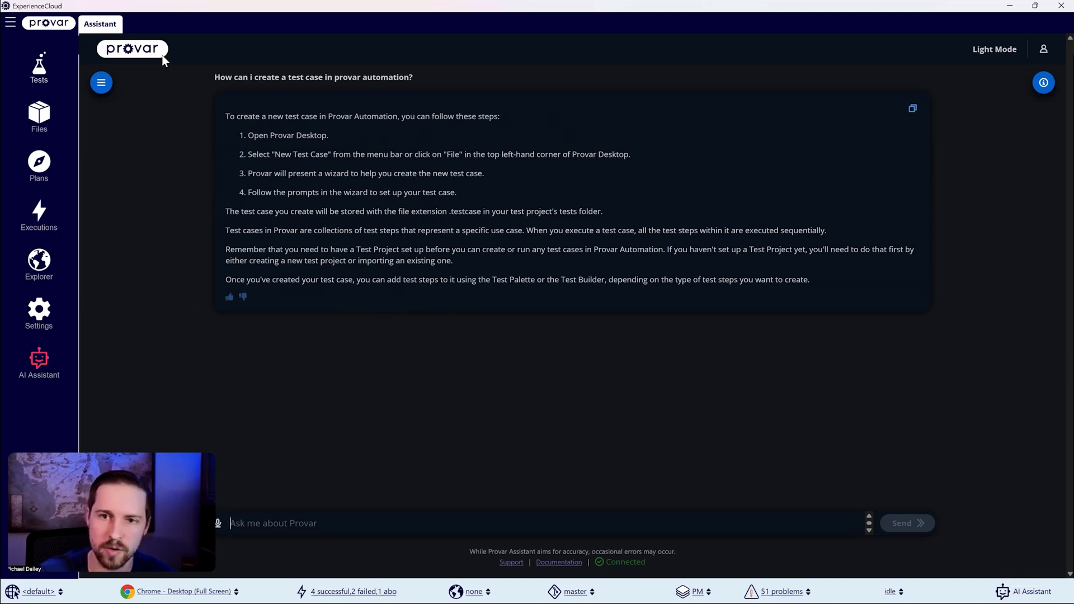
Step: Look through the Settings, AI Assistant, Explorer, Executions, Plans and Files areas, and return to the test cases
left_click(38, 62)
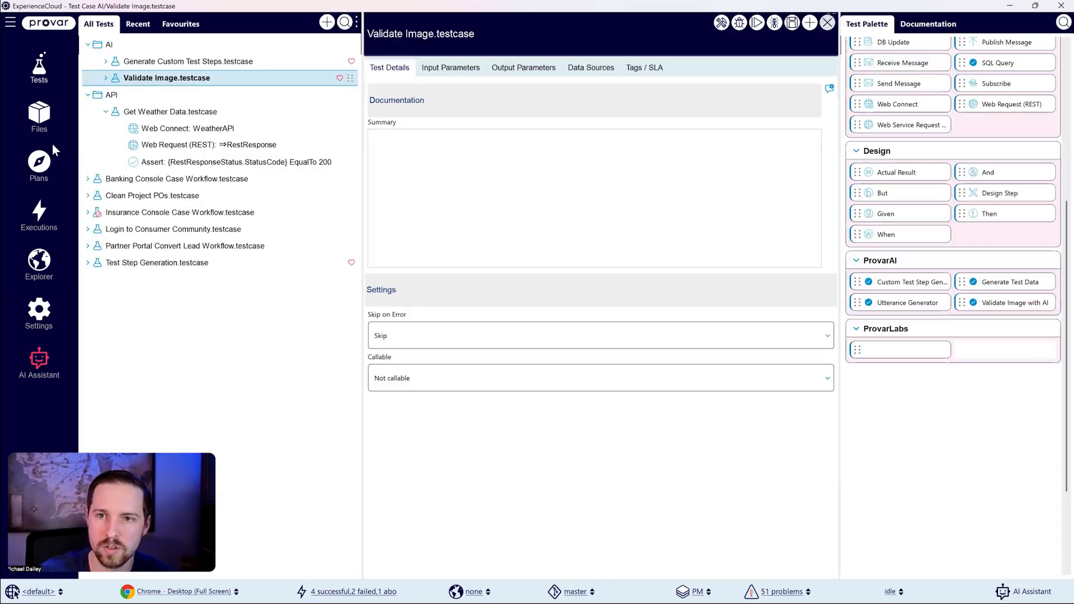
left_click(39, 313)
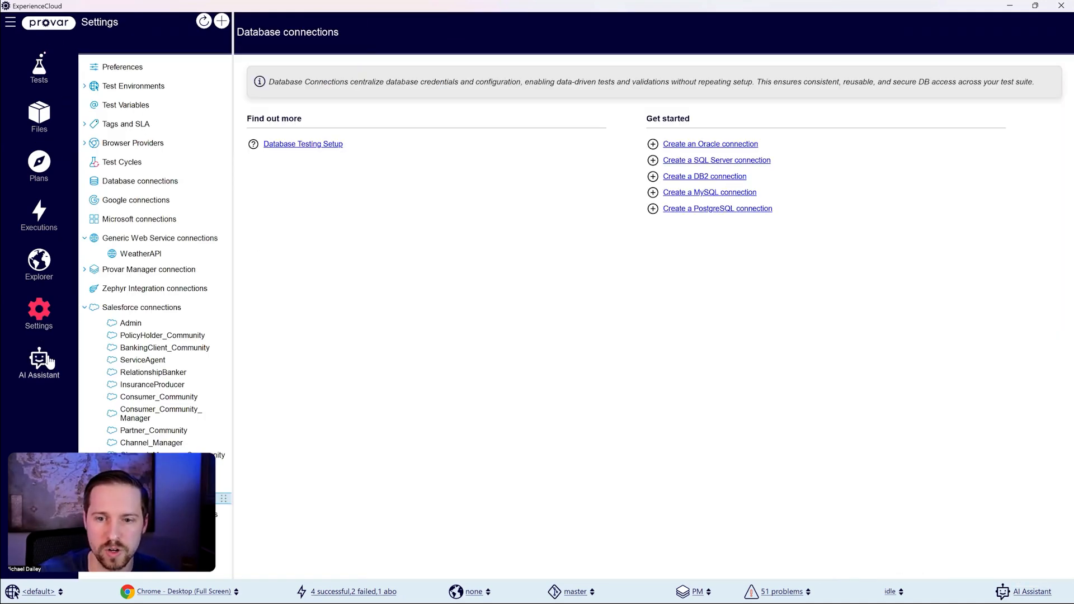
left_click(39, 363)
left_click(48, 260)
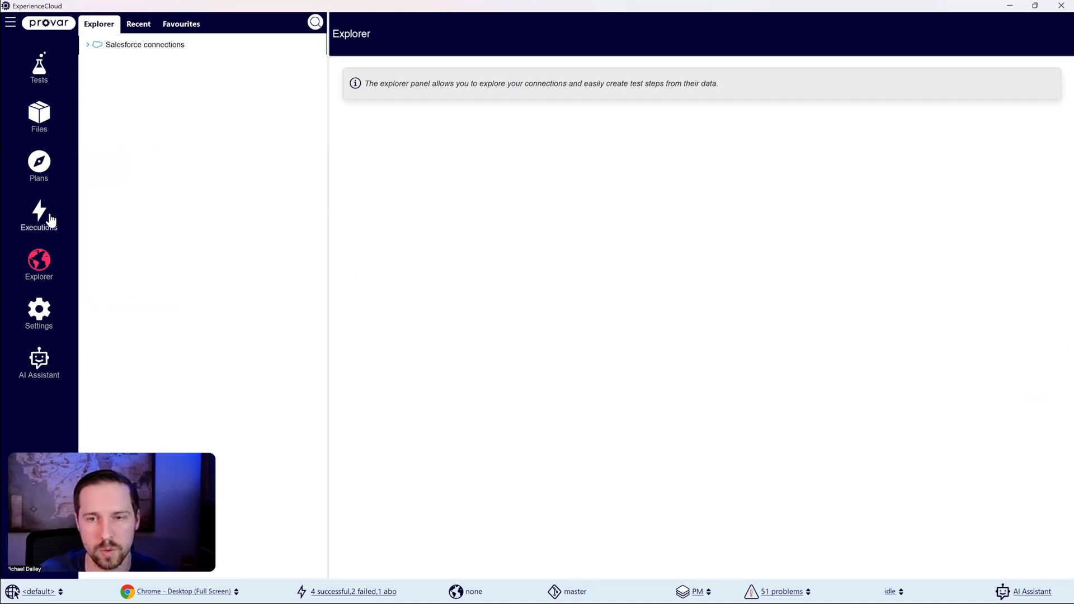
left_click(48, 211)
left_click(49, 162)
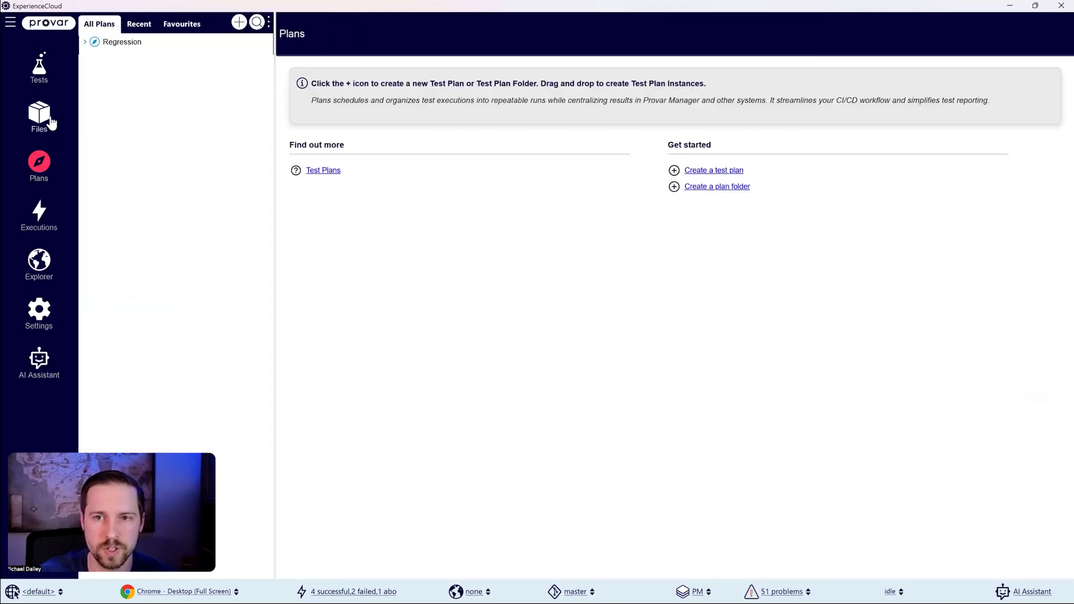
left_click(38, 114)
left_click(33, 81)
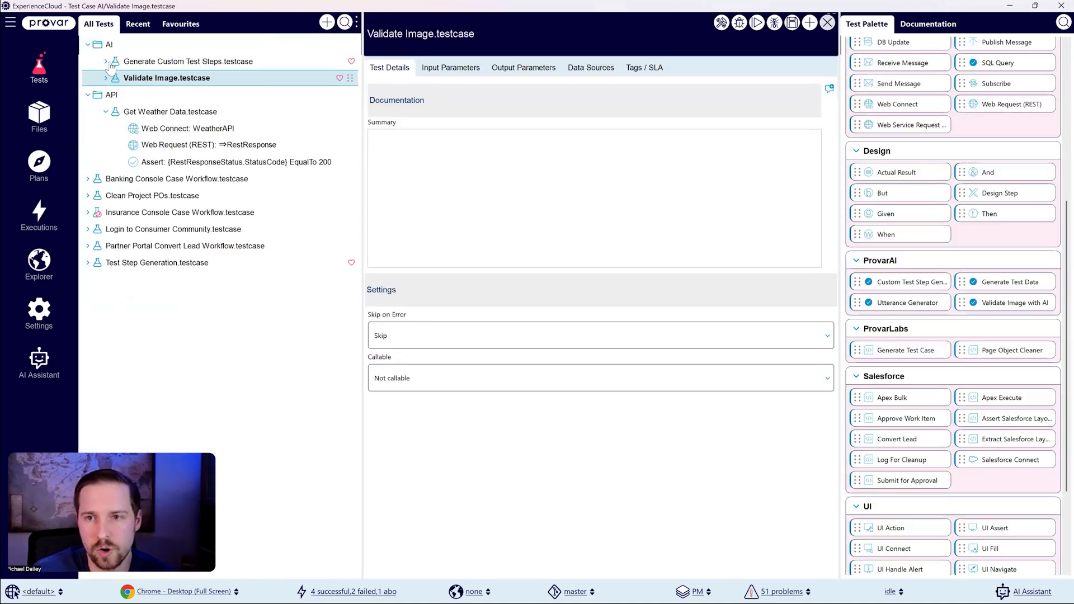